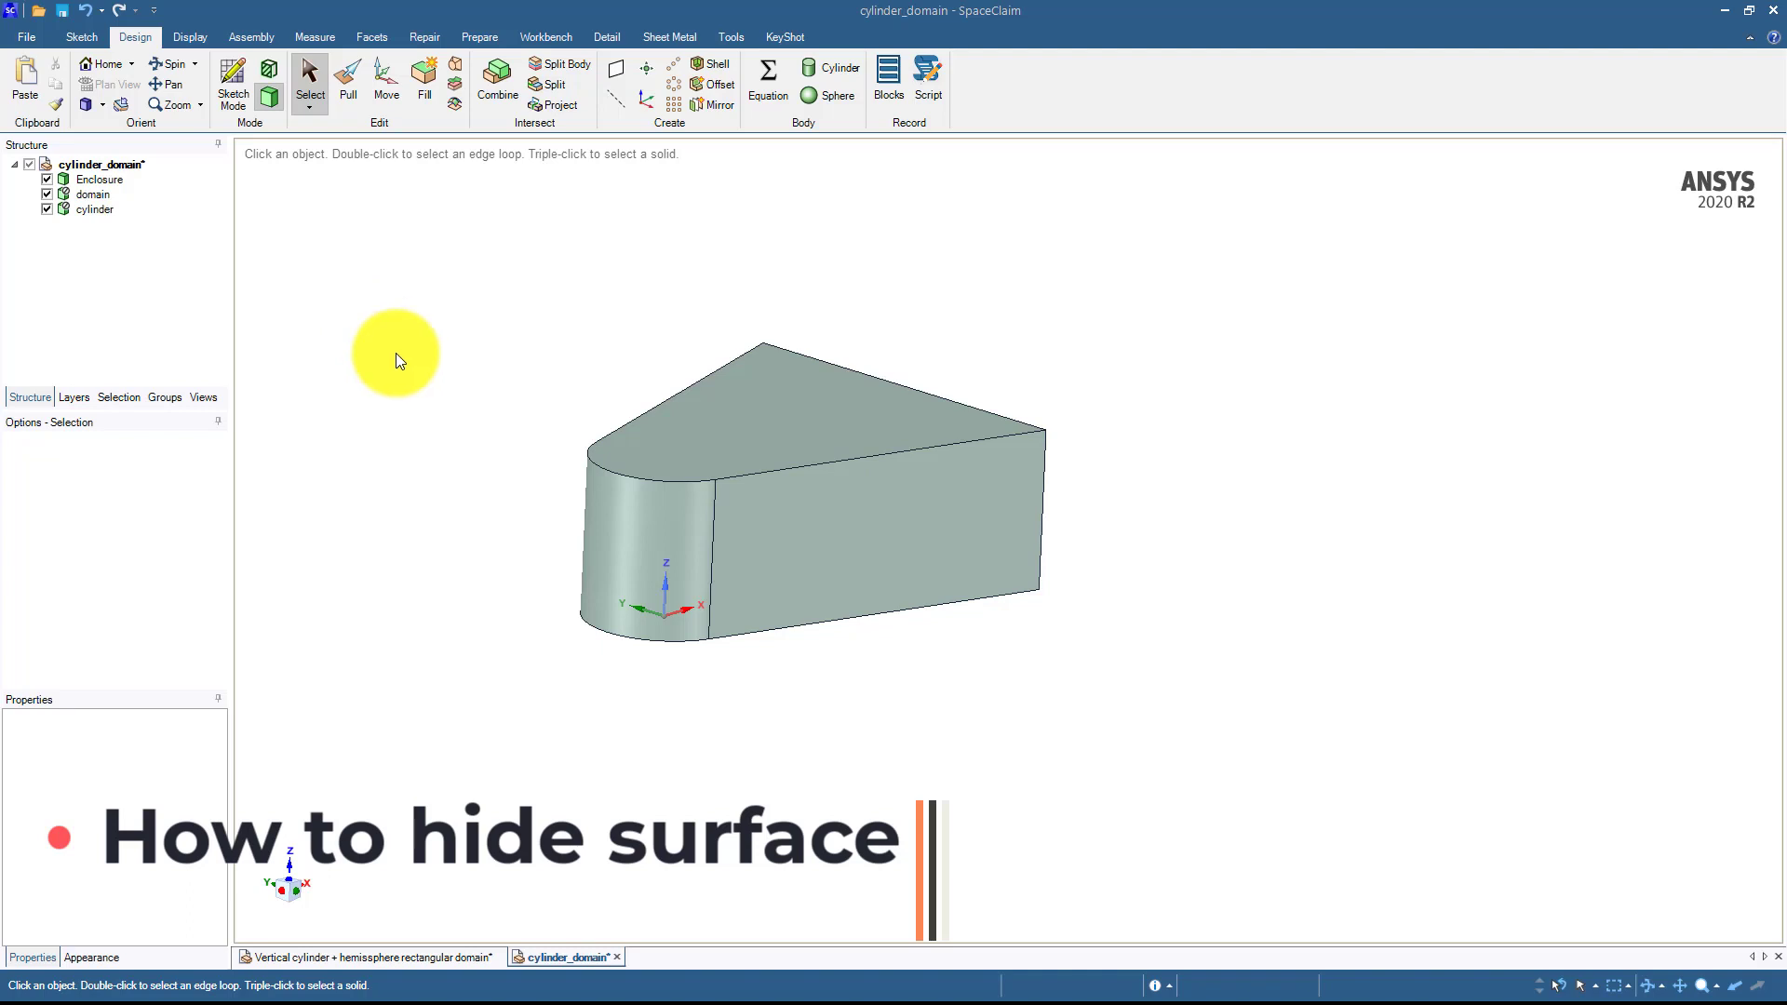
Hide the outer domain body and the Enclosure body, and show all bodies again.
{"action": "left_click", "coordinate": [612, 517]}
{"action": "right_click", "coordinate": [614, 521]}
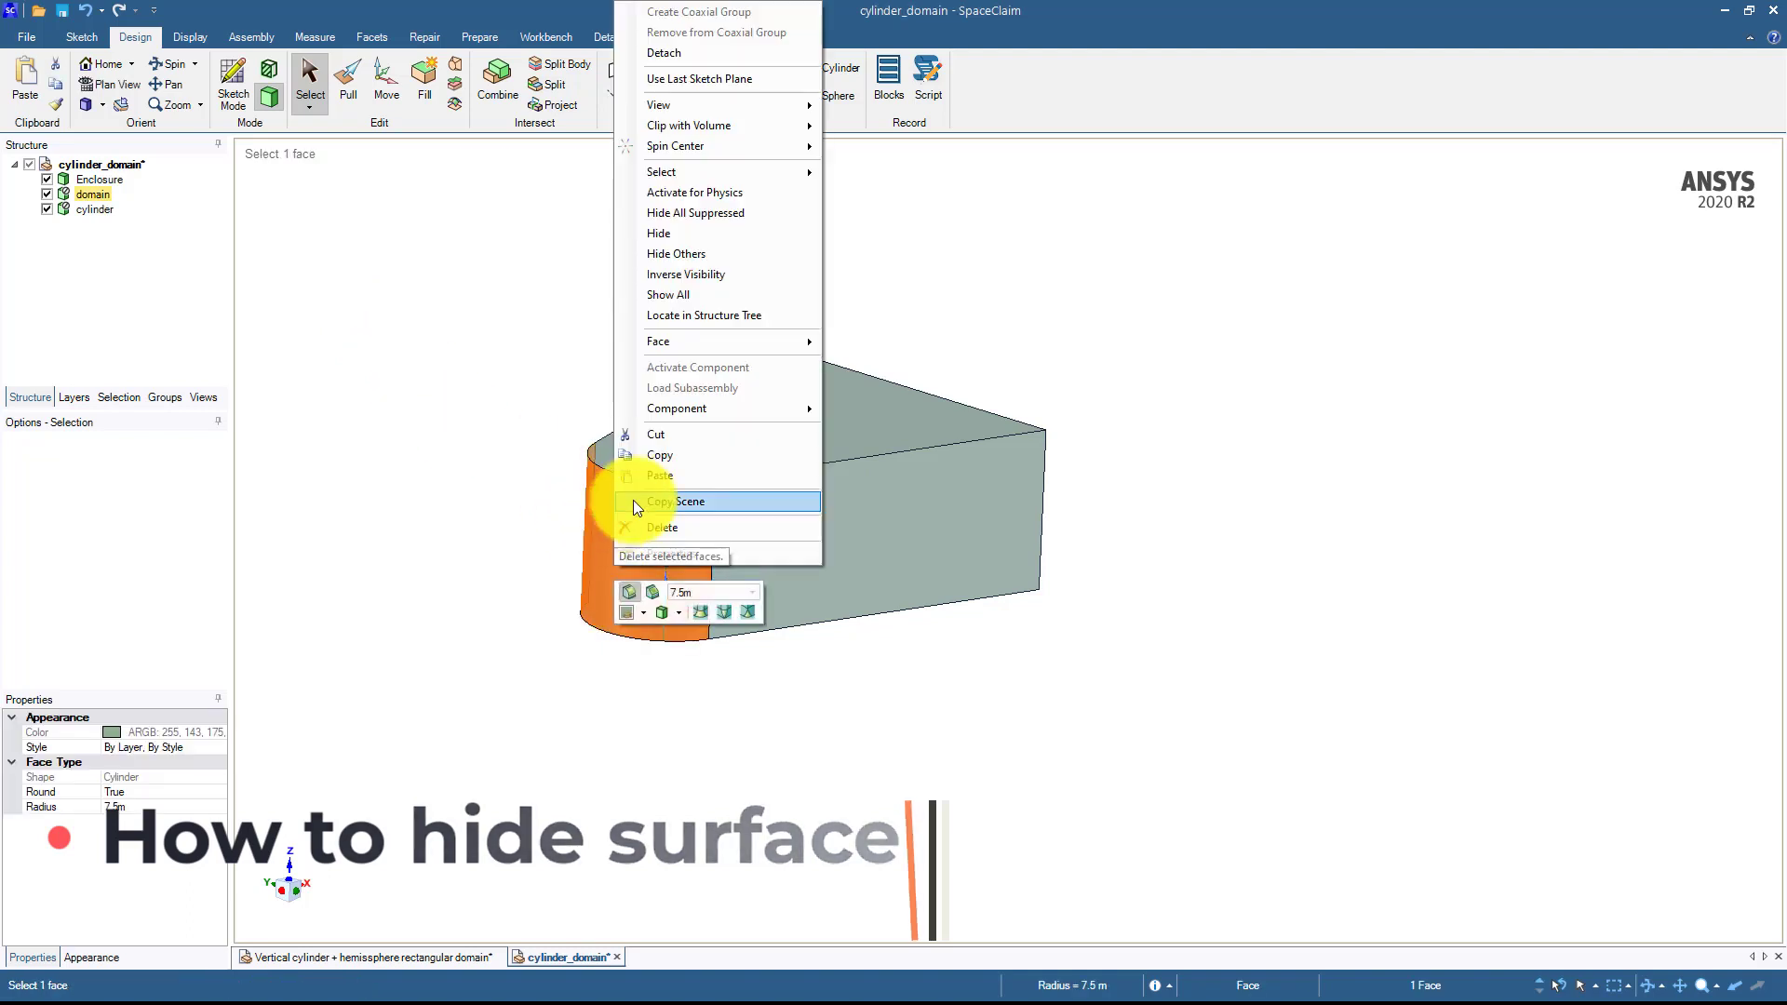
{"action": "left_click", "coordinate": [646, 243]}
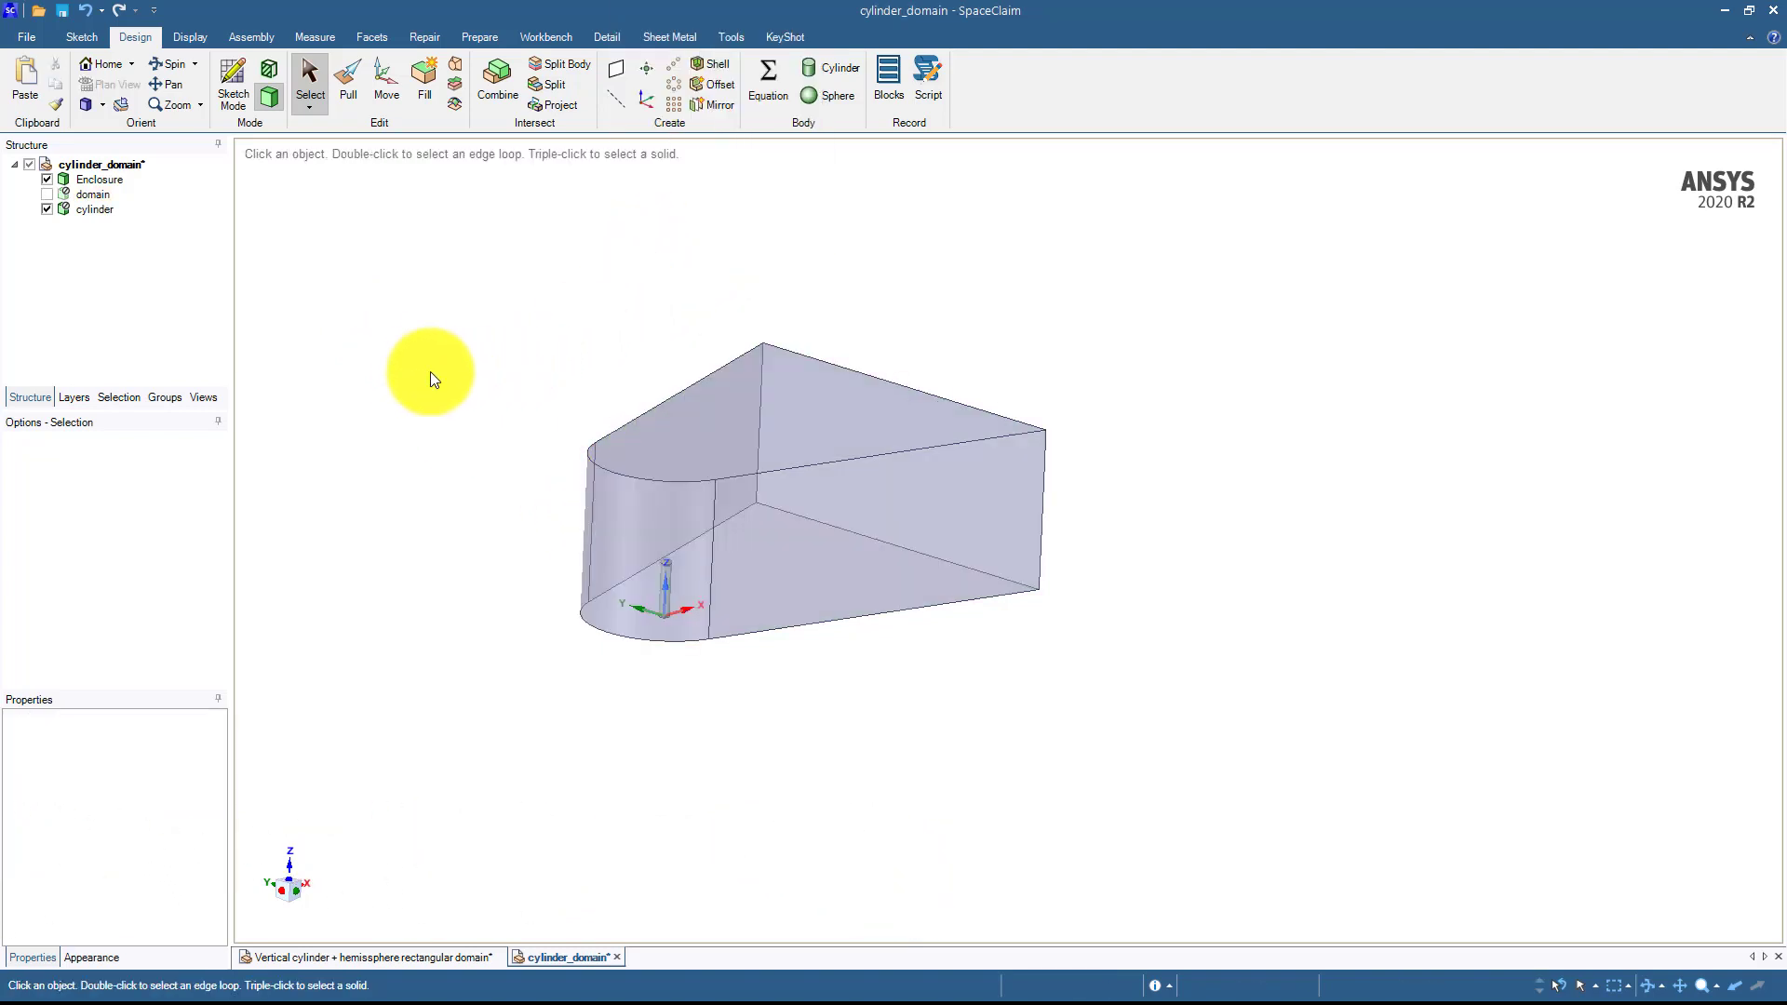
{"action": "left_click", "coordinate": [647, 514]}
{"action": "right_click", "coordinate": [649, 517]}
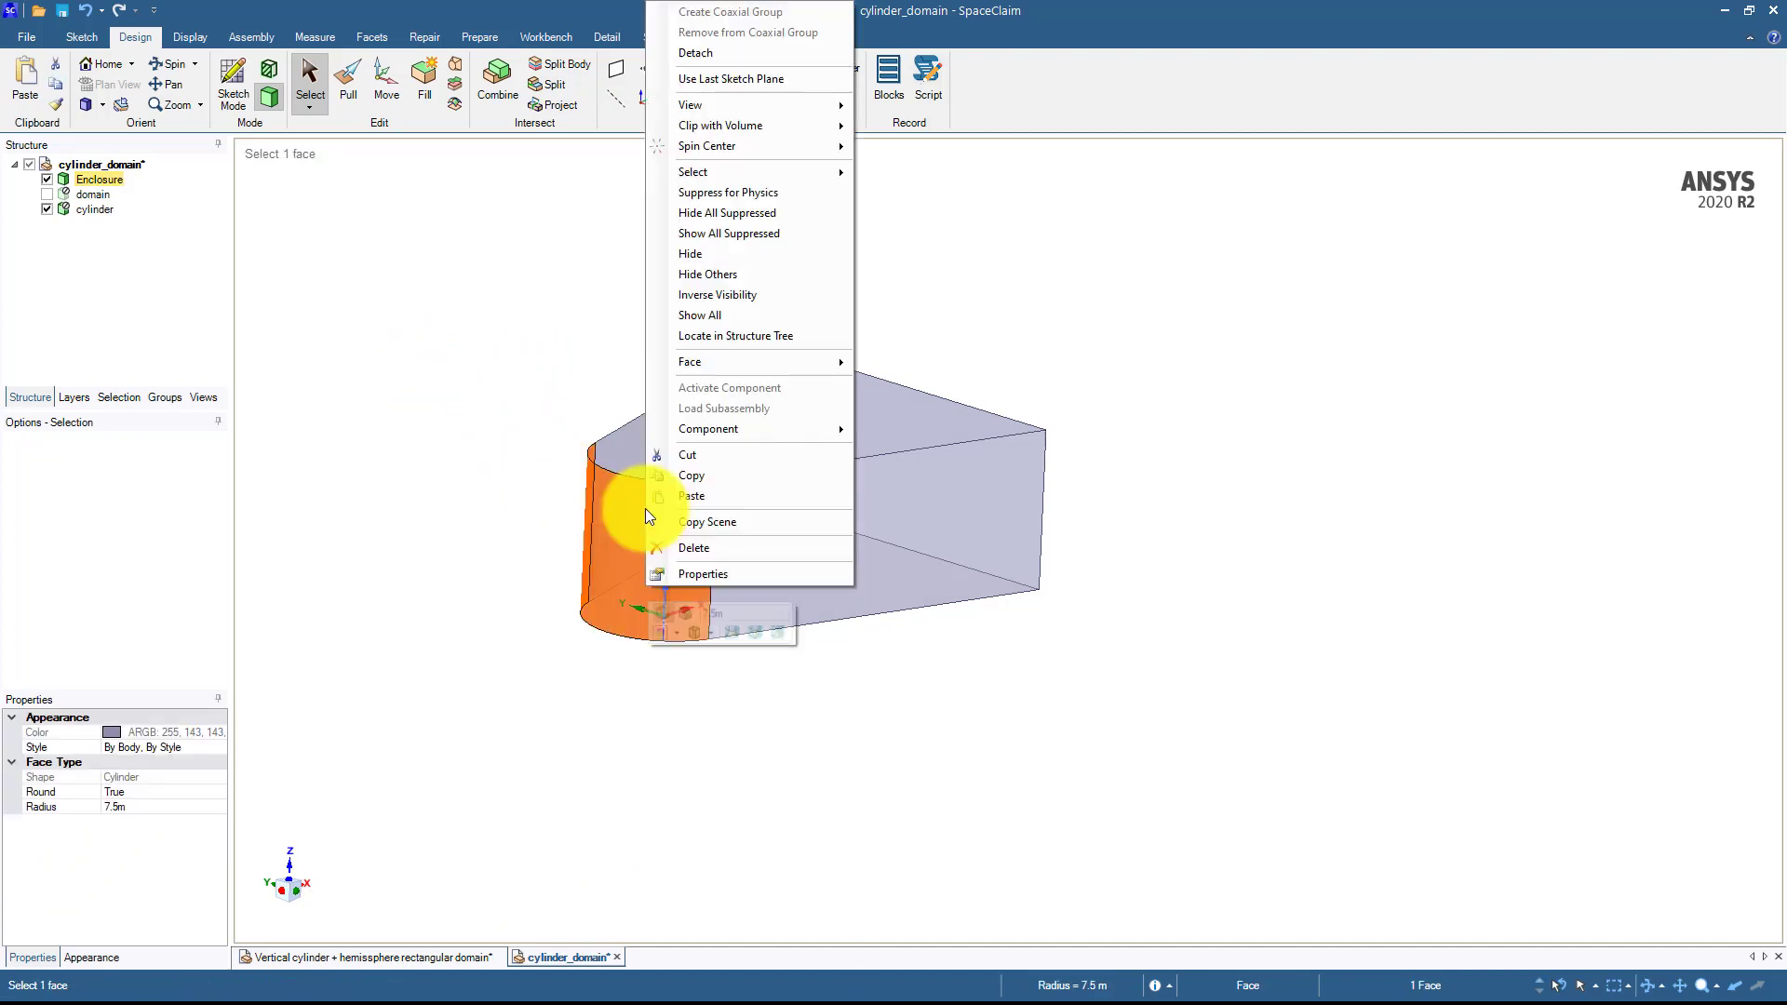
{"action": "left_click", "coordinate": [666, 260]}
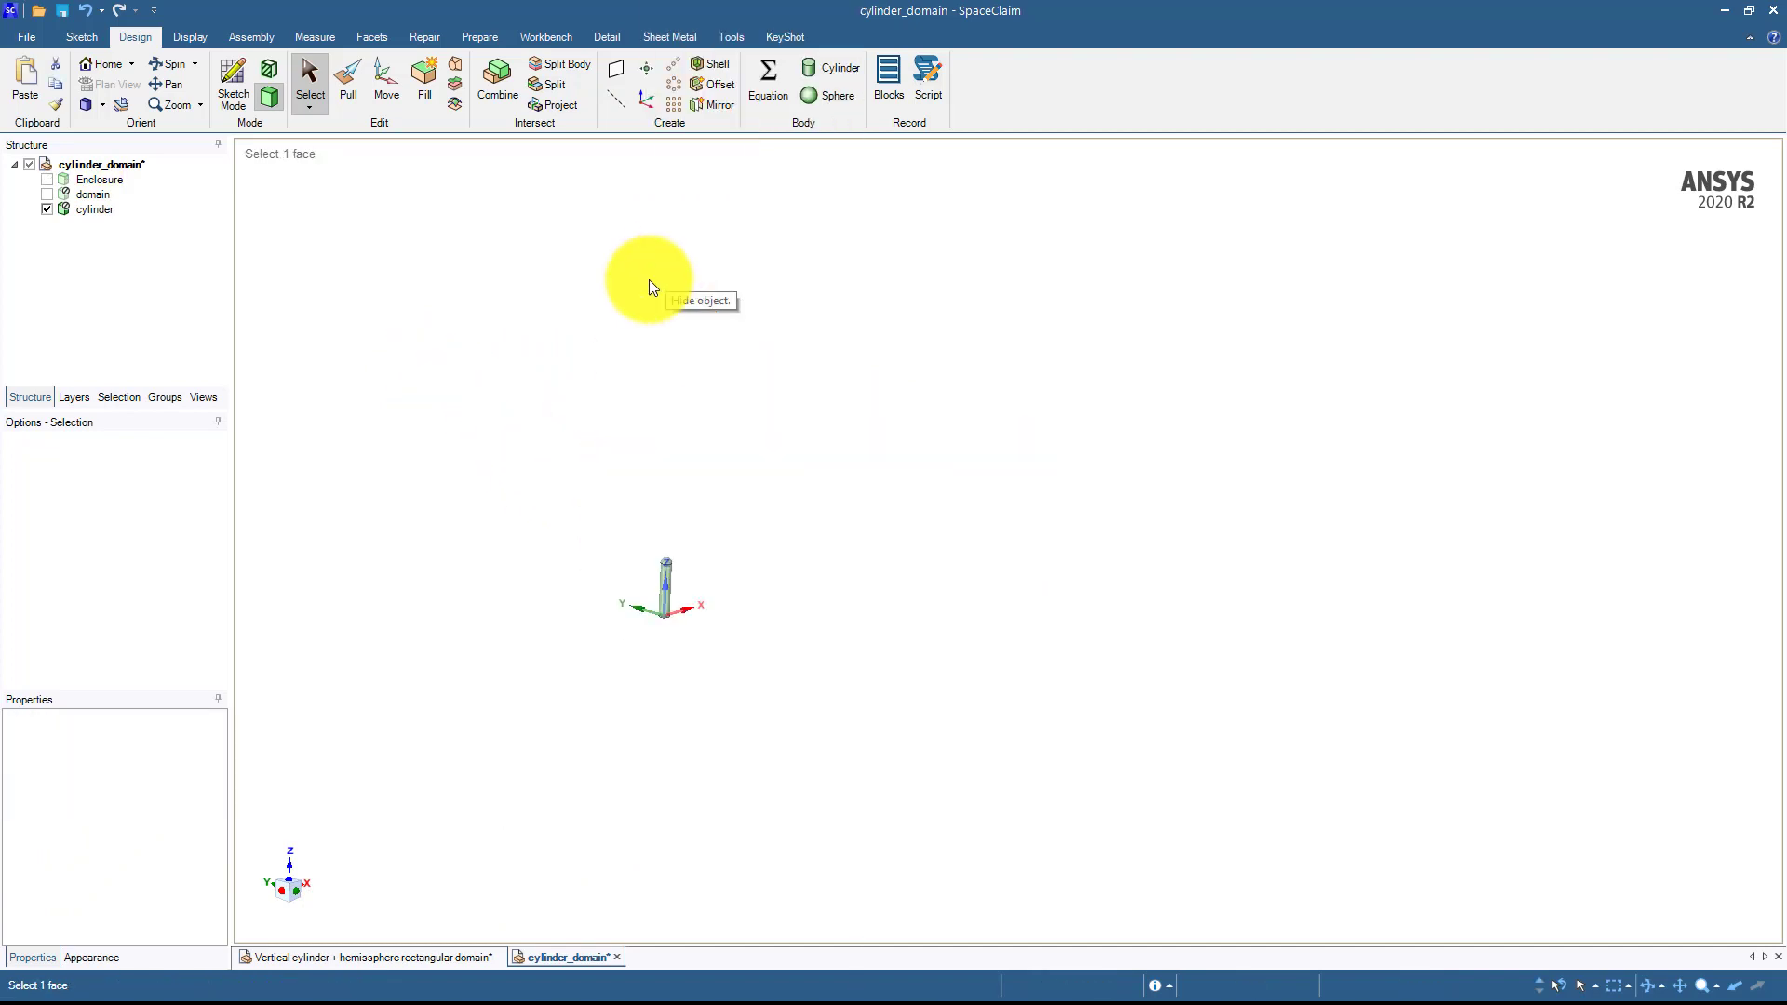
{"action": "right_click", "coordinate": [574, 397]}
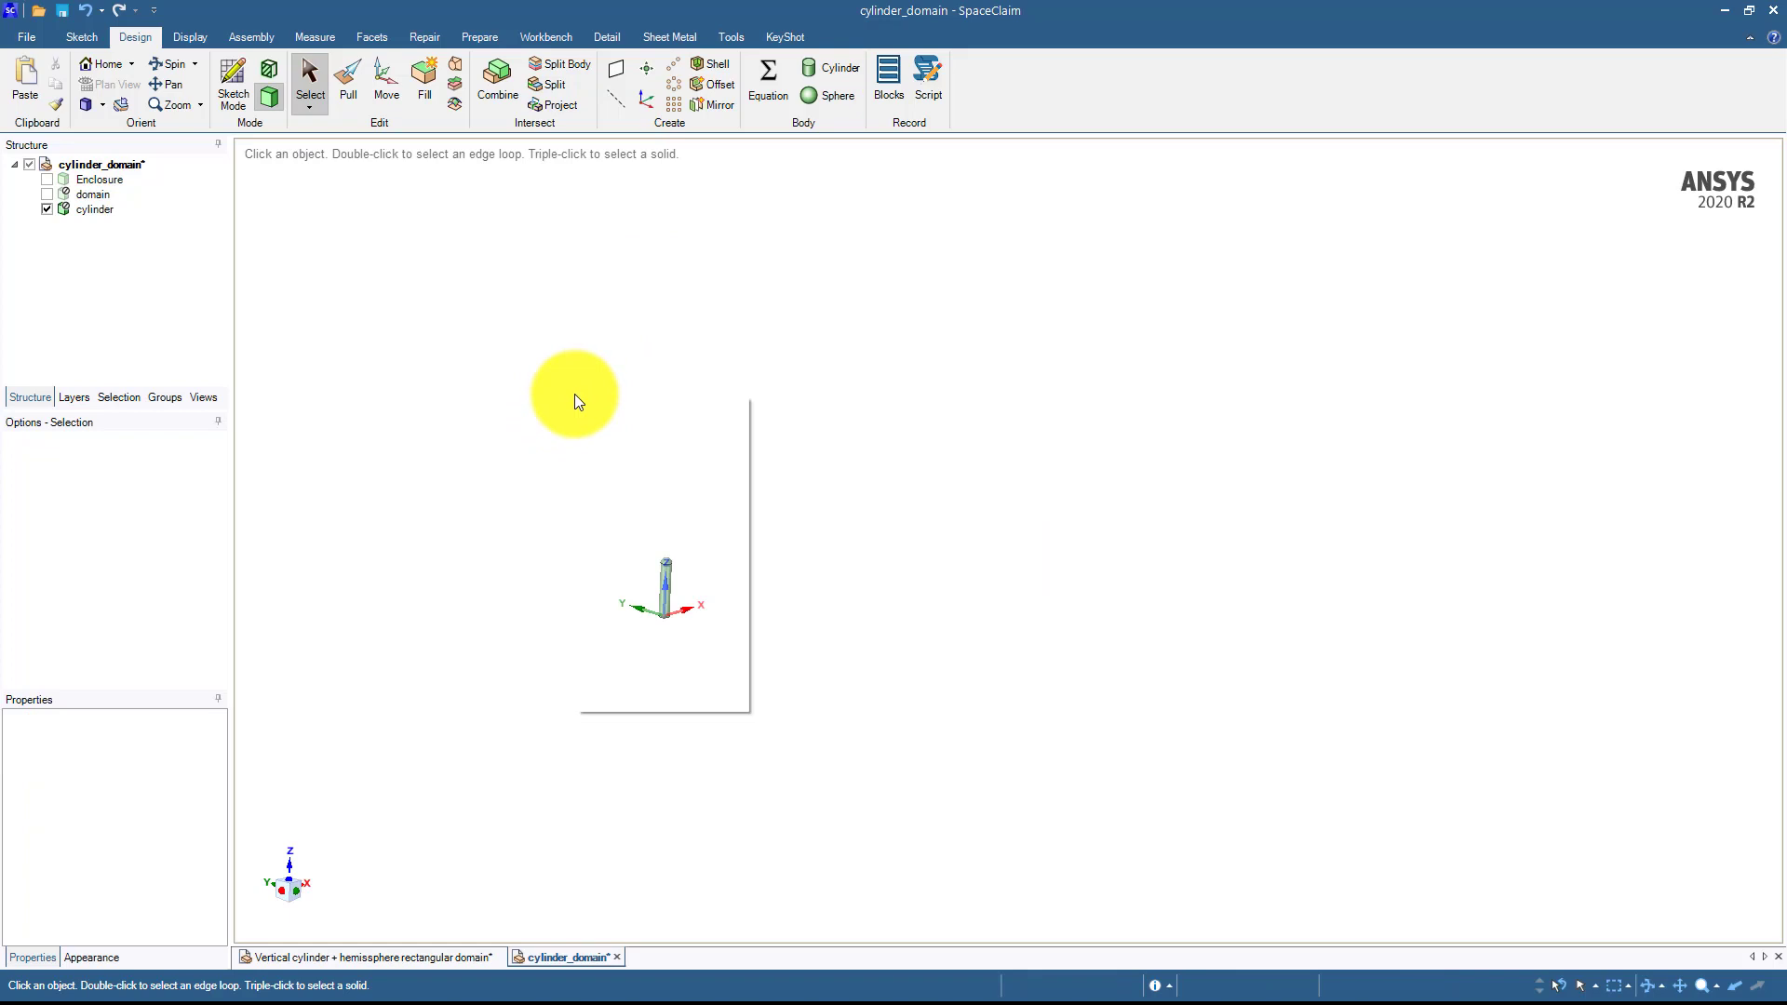
{"action": "left_click", "coordinate": [648, 566]}
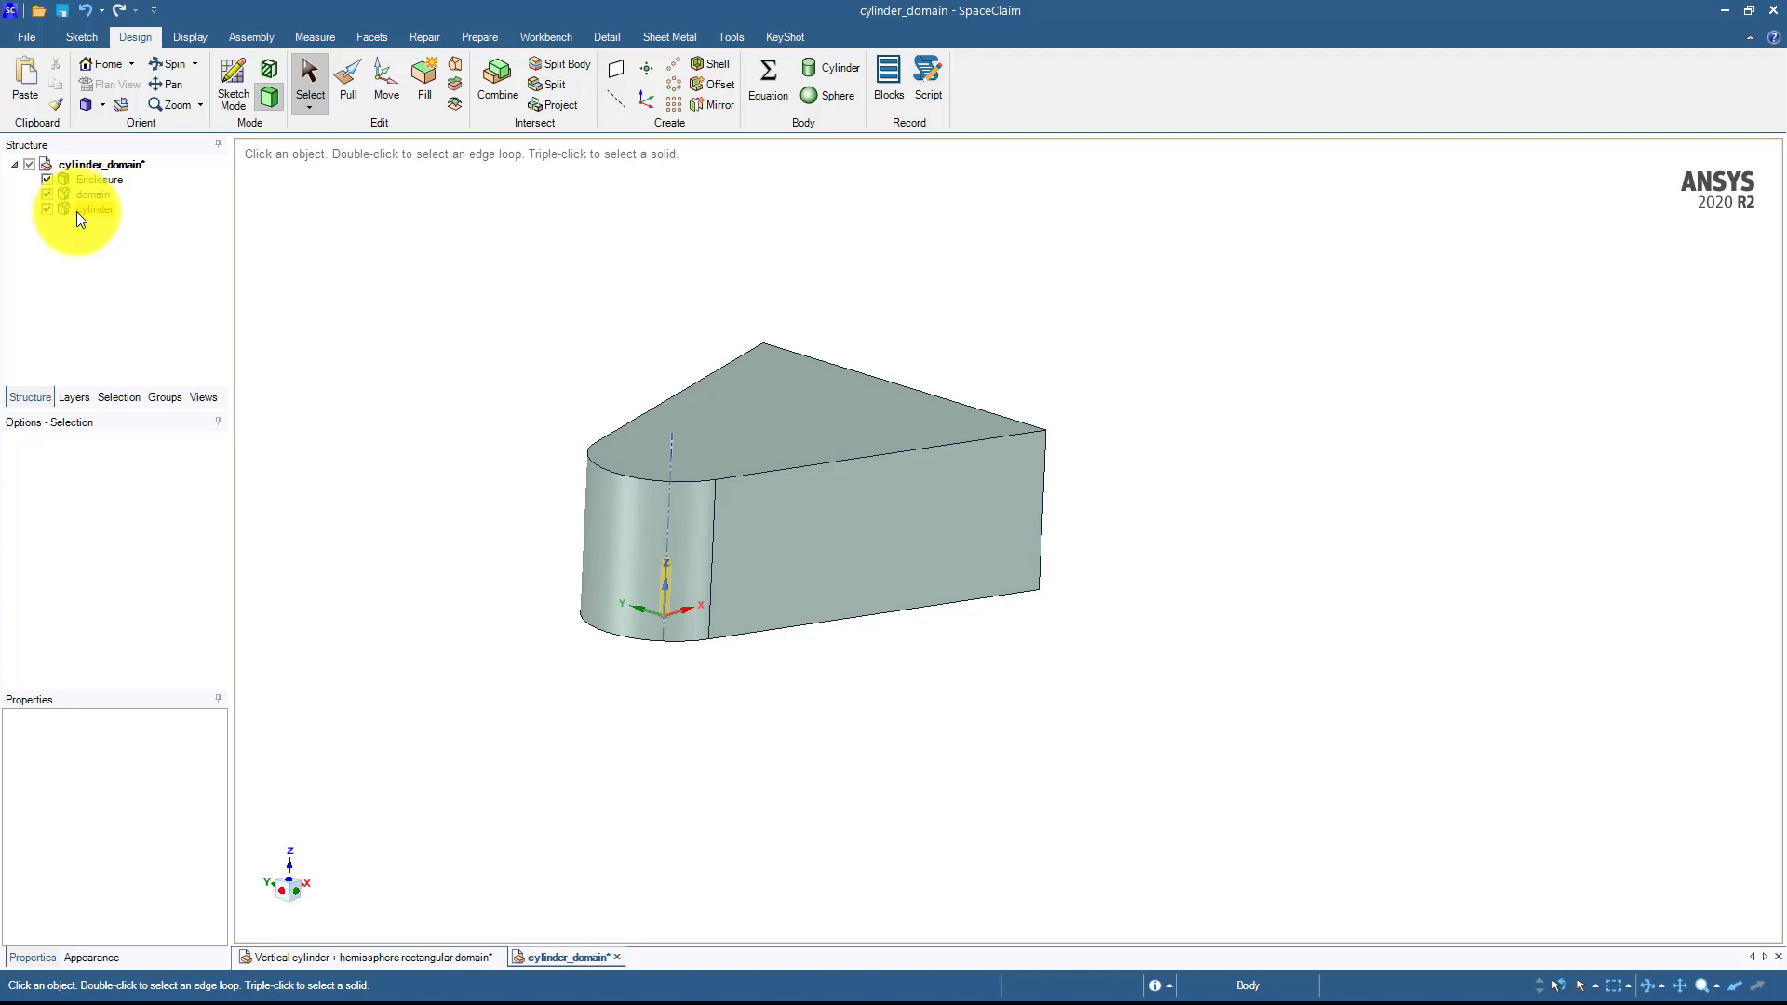
Hide the domain and cylinder bodies so only the Enclosure is displayed, and open the list of named-selection groups.
{"action": "left_click", "coordinate": [48, 194]}
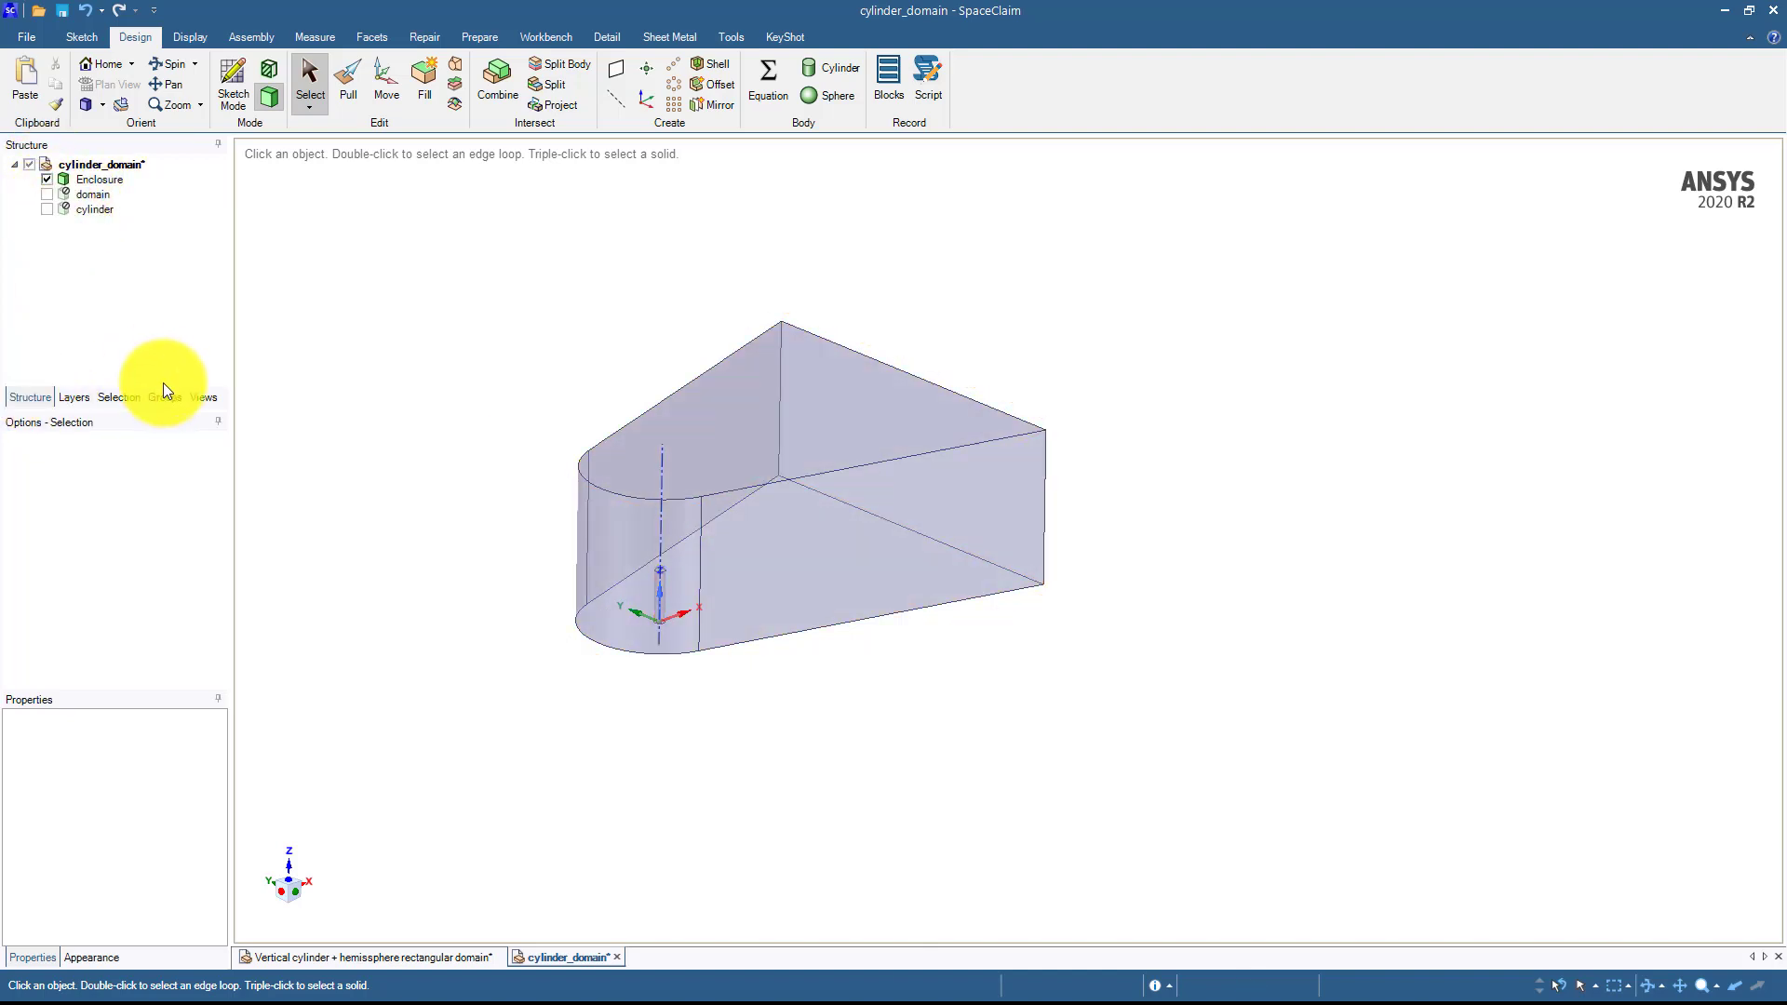
{"action": "middle_click_drag", "start_coordinate": [479, 394], "coordinate": [515, 413]}
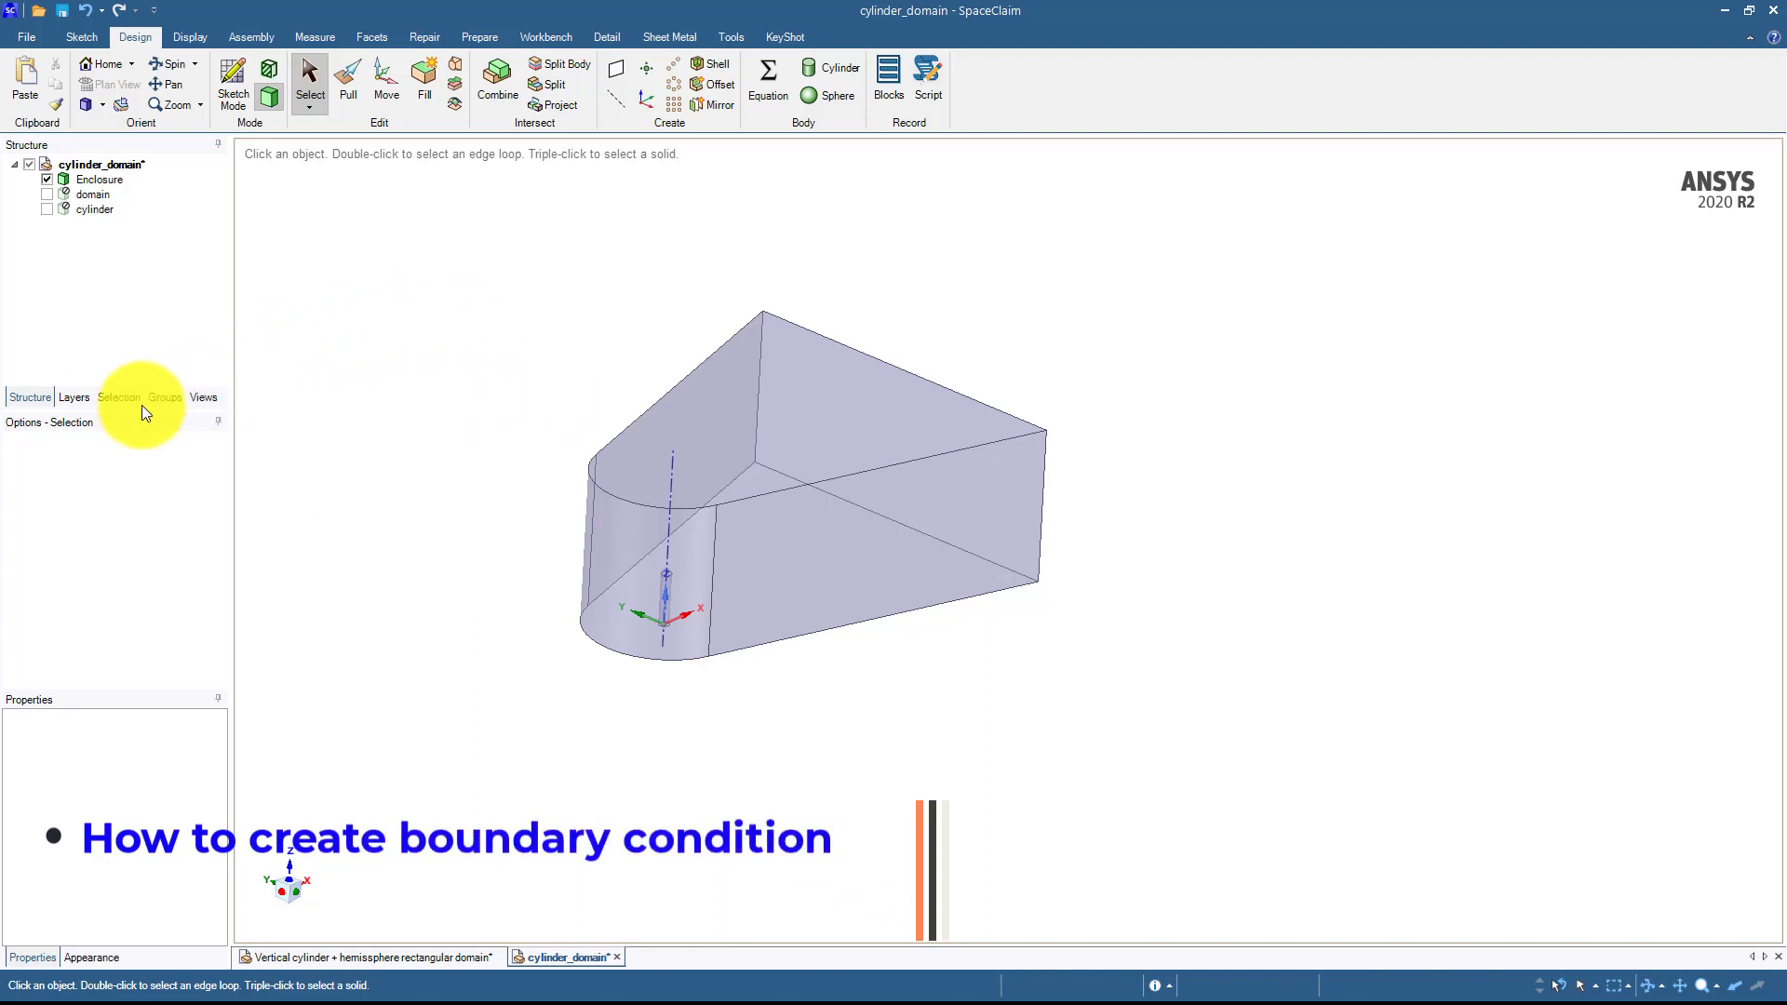
{"action": "left_click", "coordinate": [168, 398]}
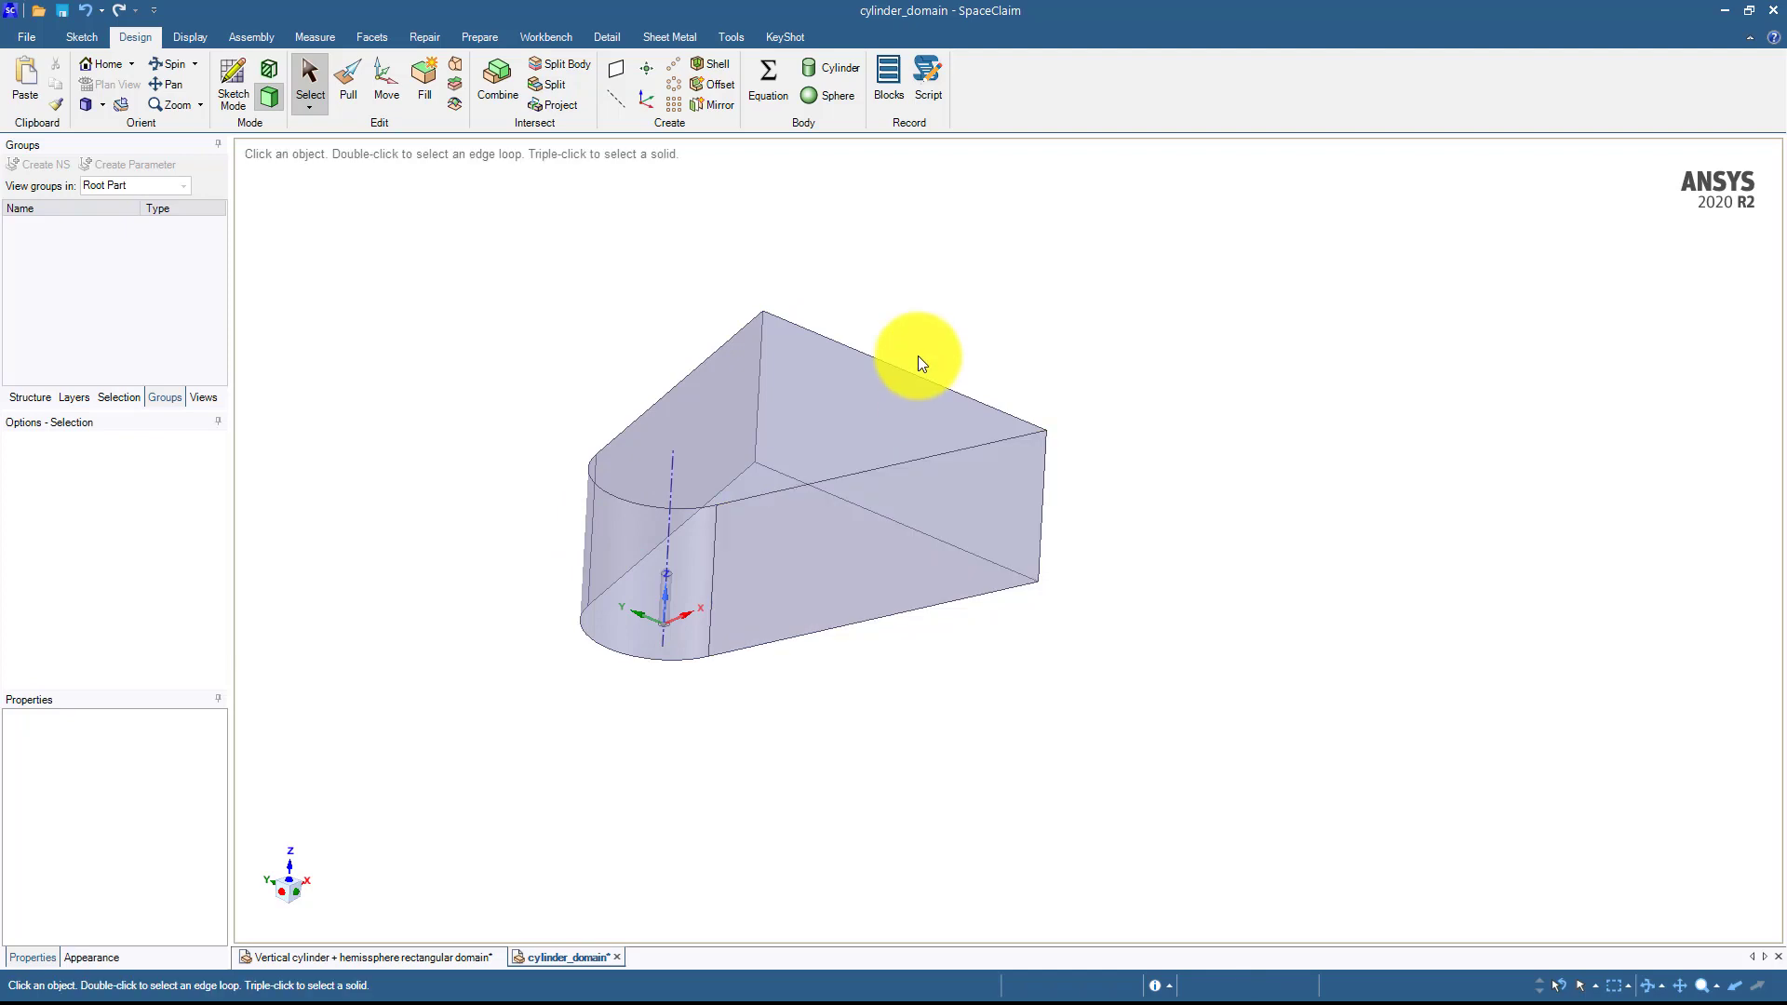
Try a named selection containing only the enclosure's curved front face, and delete that group.
{"action": "middle_click_drag", "start_coordinate": [917, 358], "coordinate": [1072, 397]}
{"action": "left_click", "coordinate": [917, 437]}
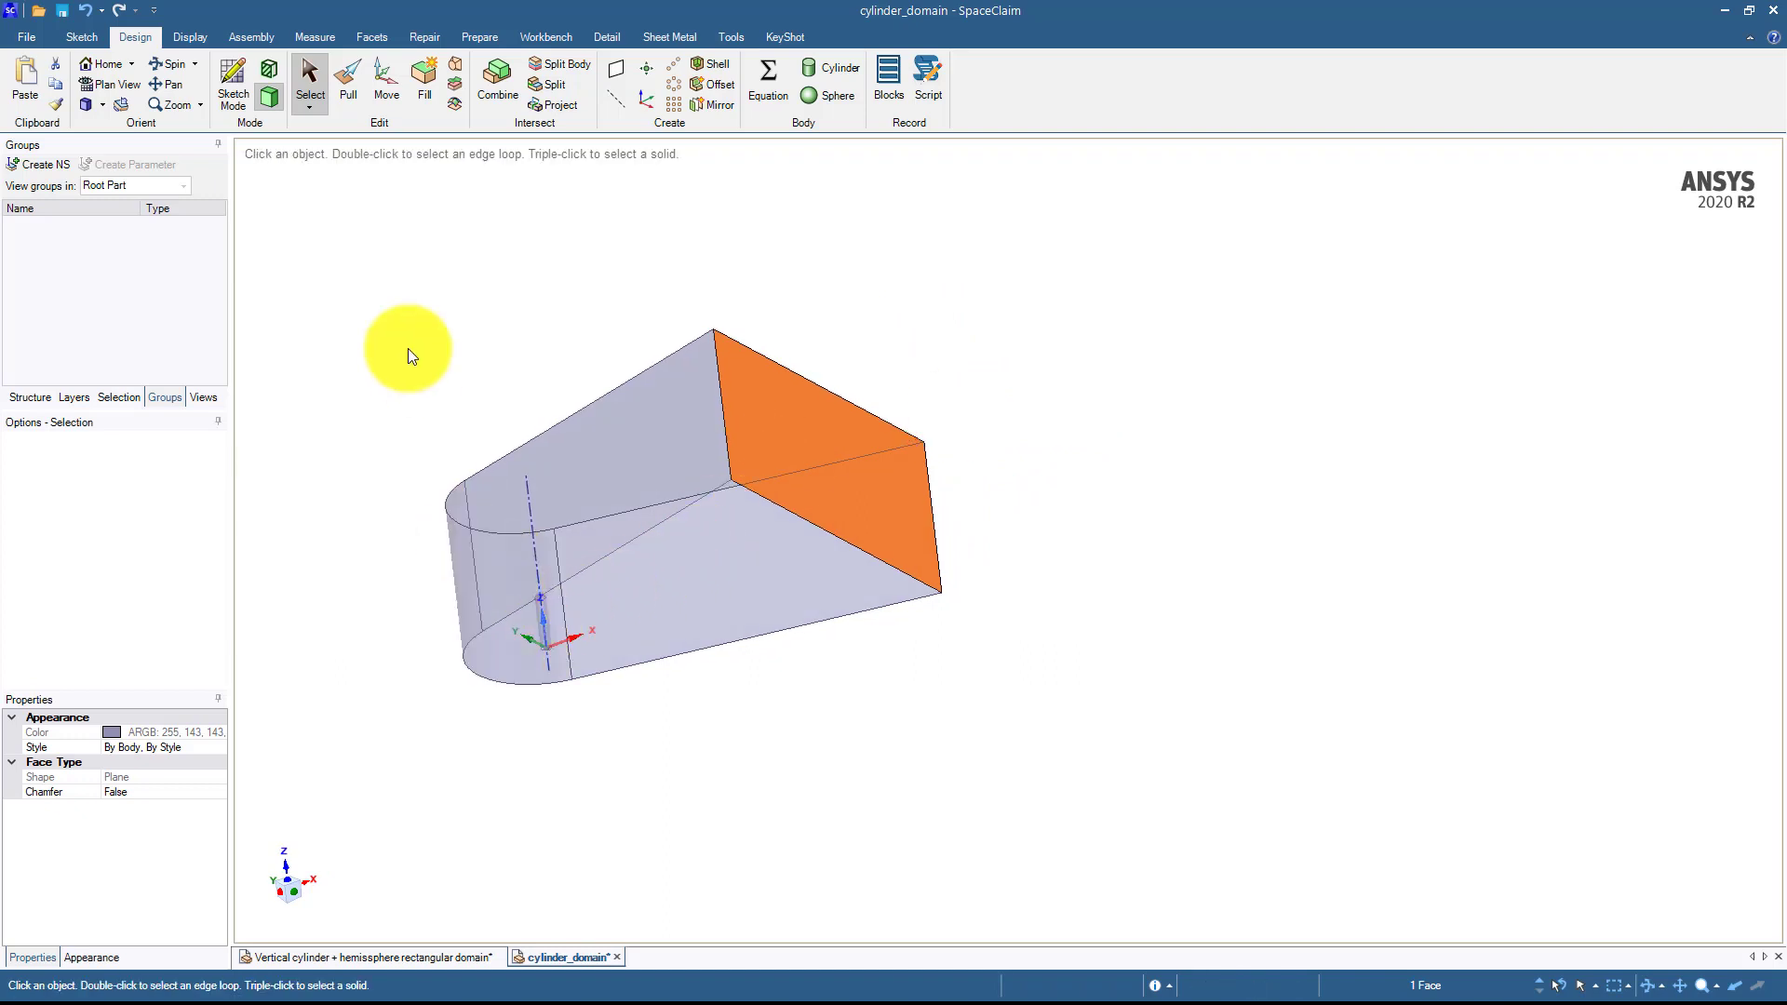
{"action": "middle_click_drag", "start_coordinate": [419, 347], "coordinate": [467, 333], "text": "shift"}
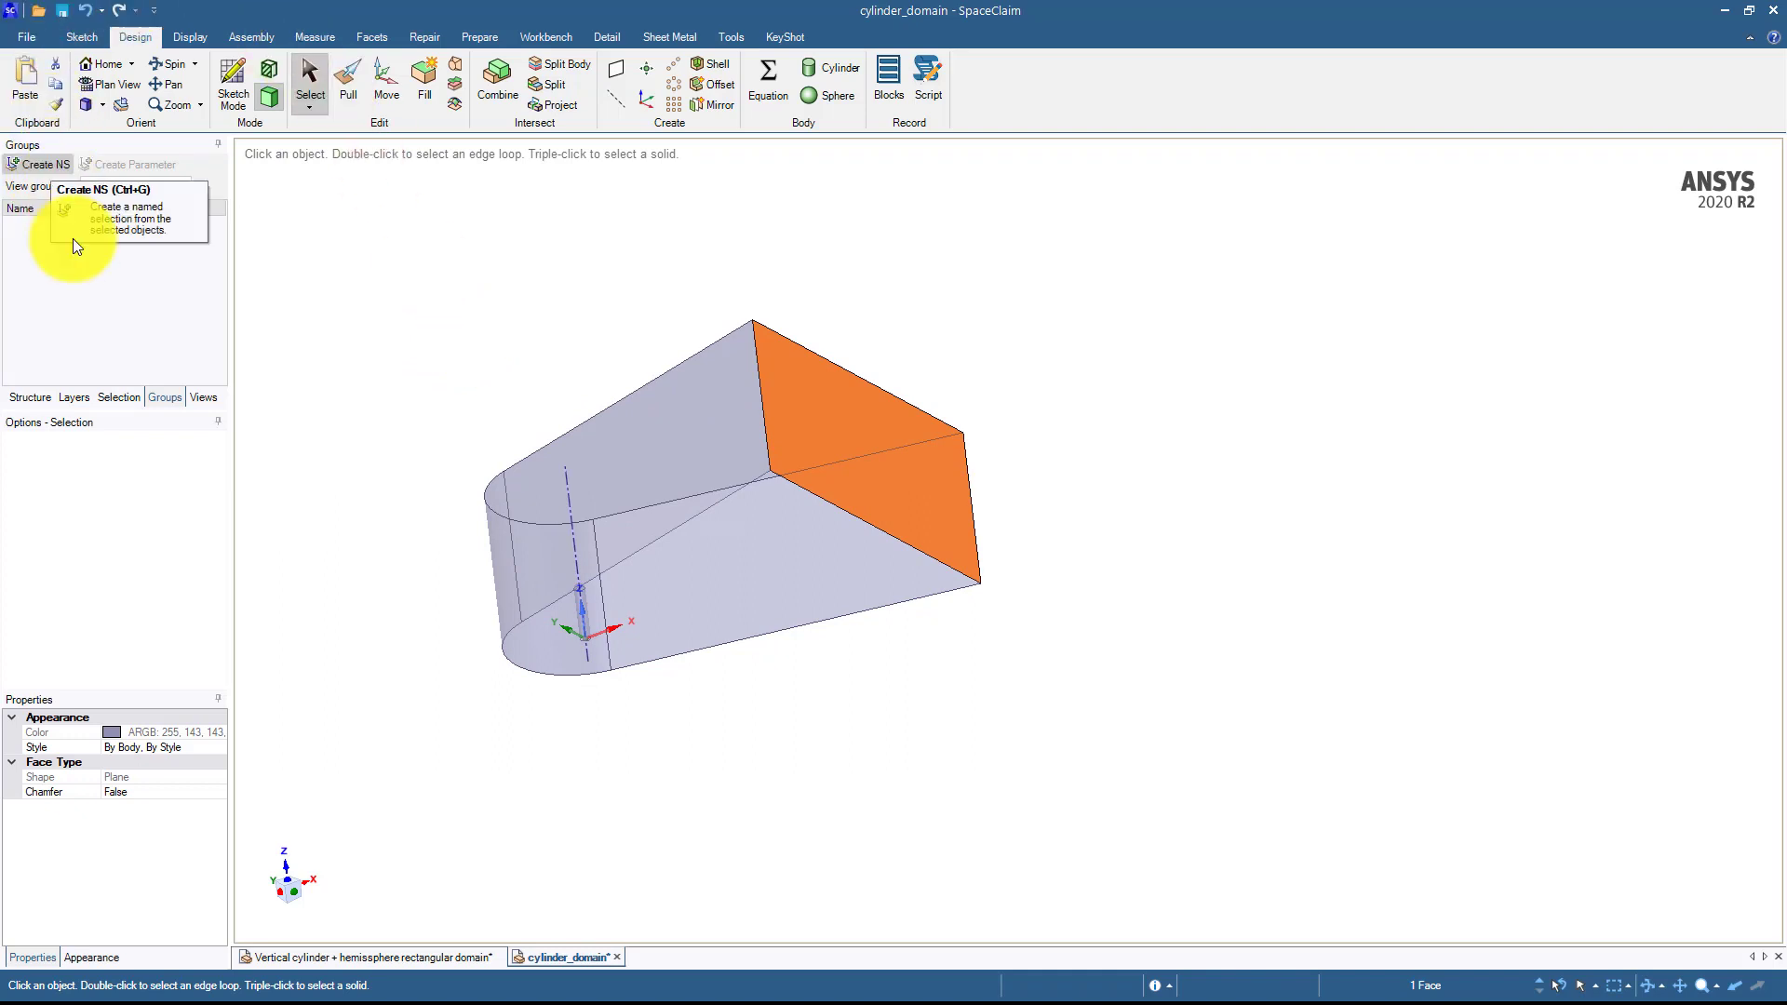
{"action": "left_click", "coordinate": [555, 585]}
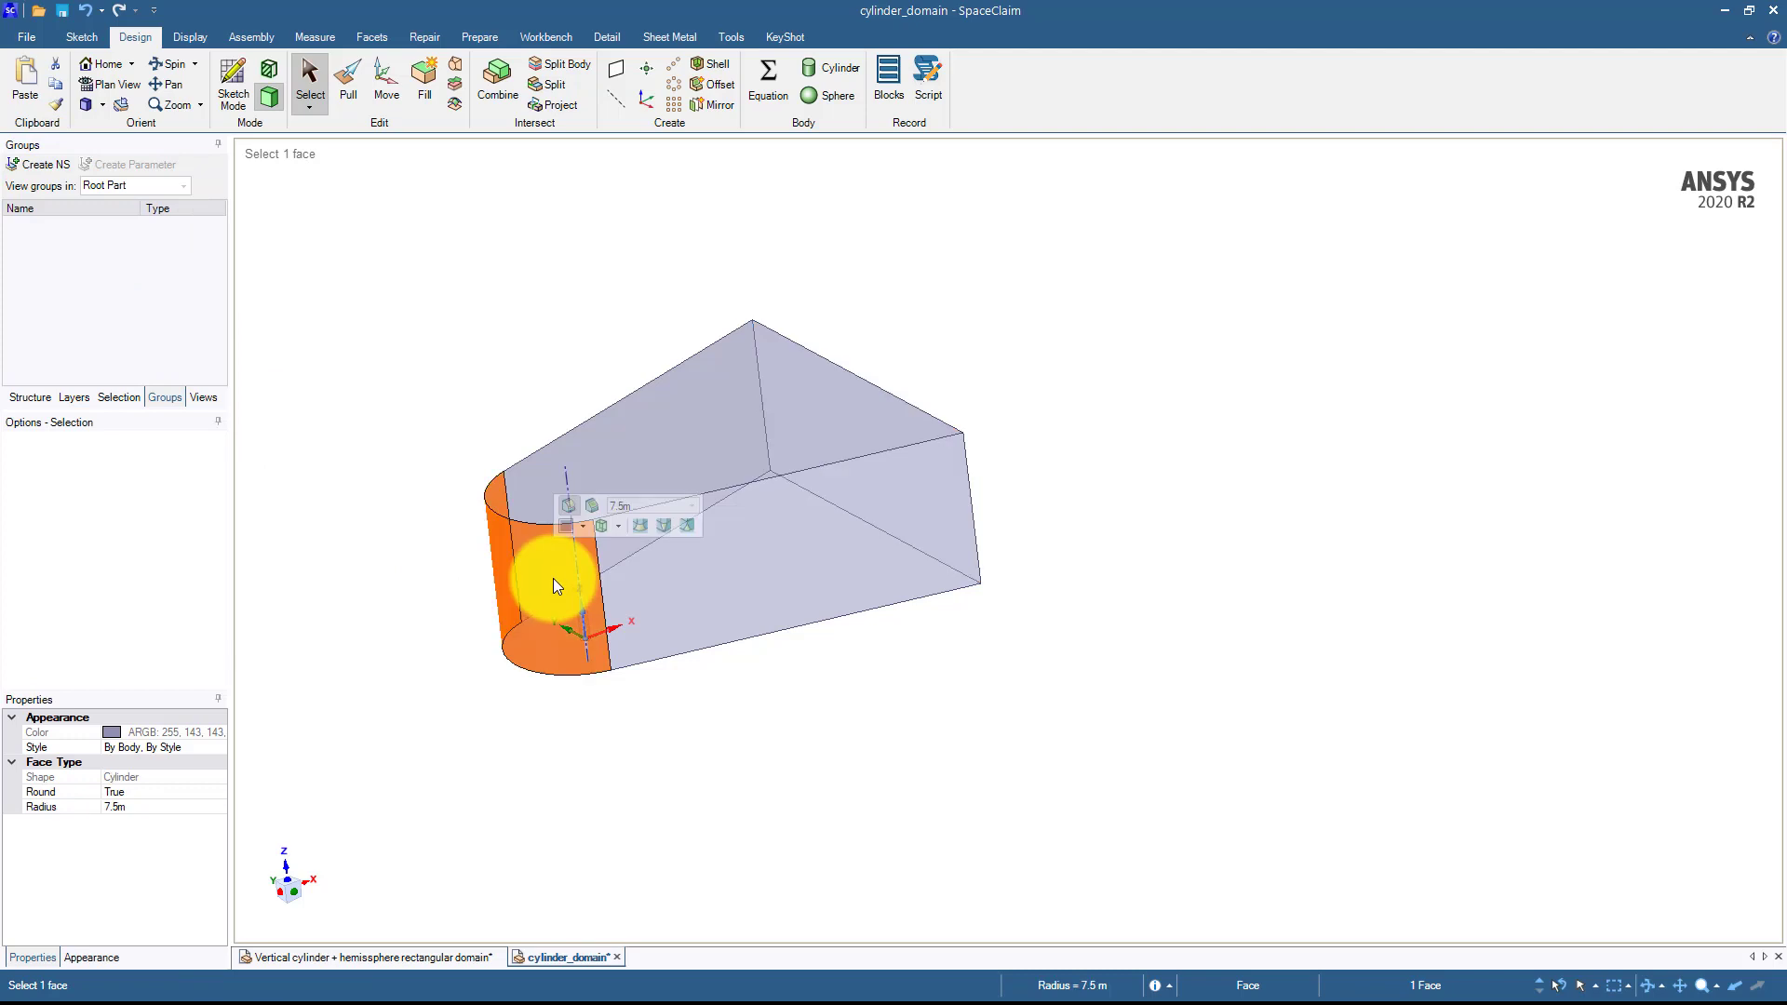
{"action": "left_click", "coordinate": [54, 164]}
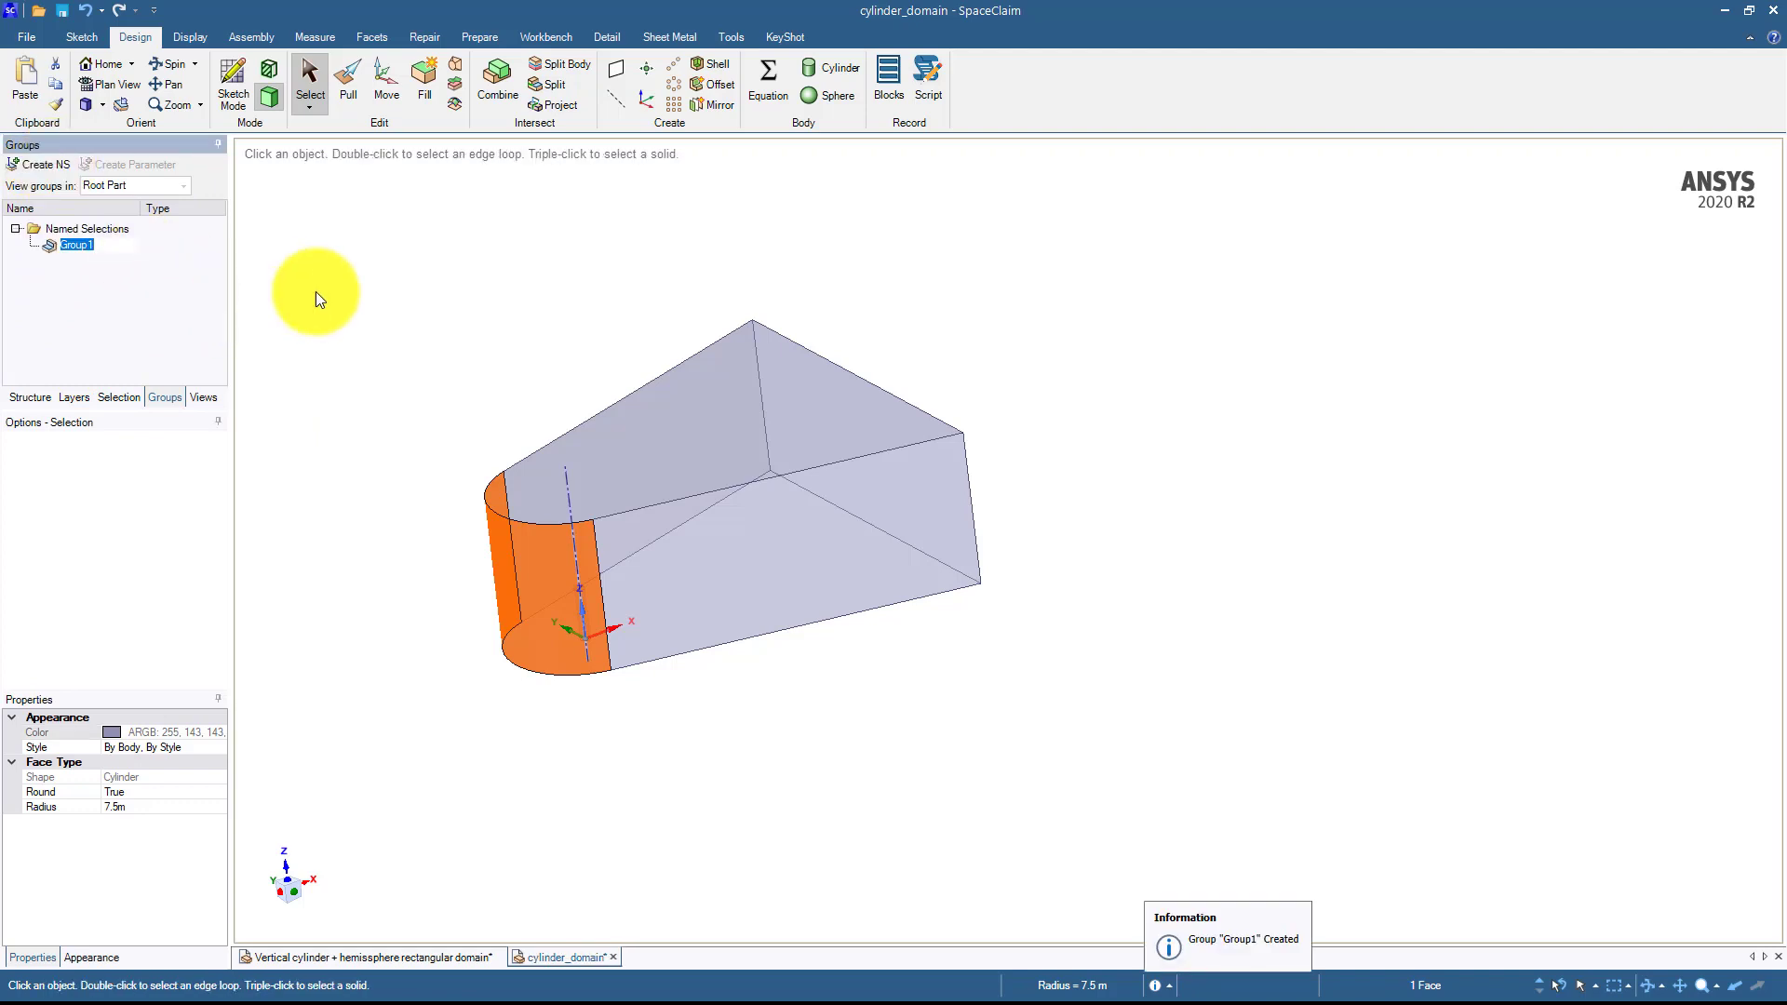
{"action": "middle_click_drag", "start_coordinate": [391, 305], "coordinate": [489, 305]}
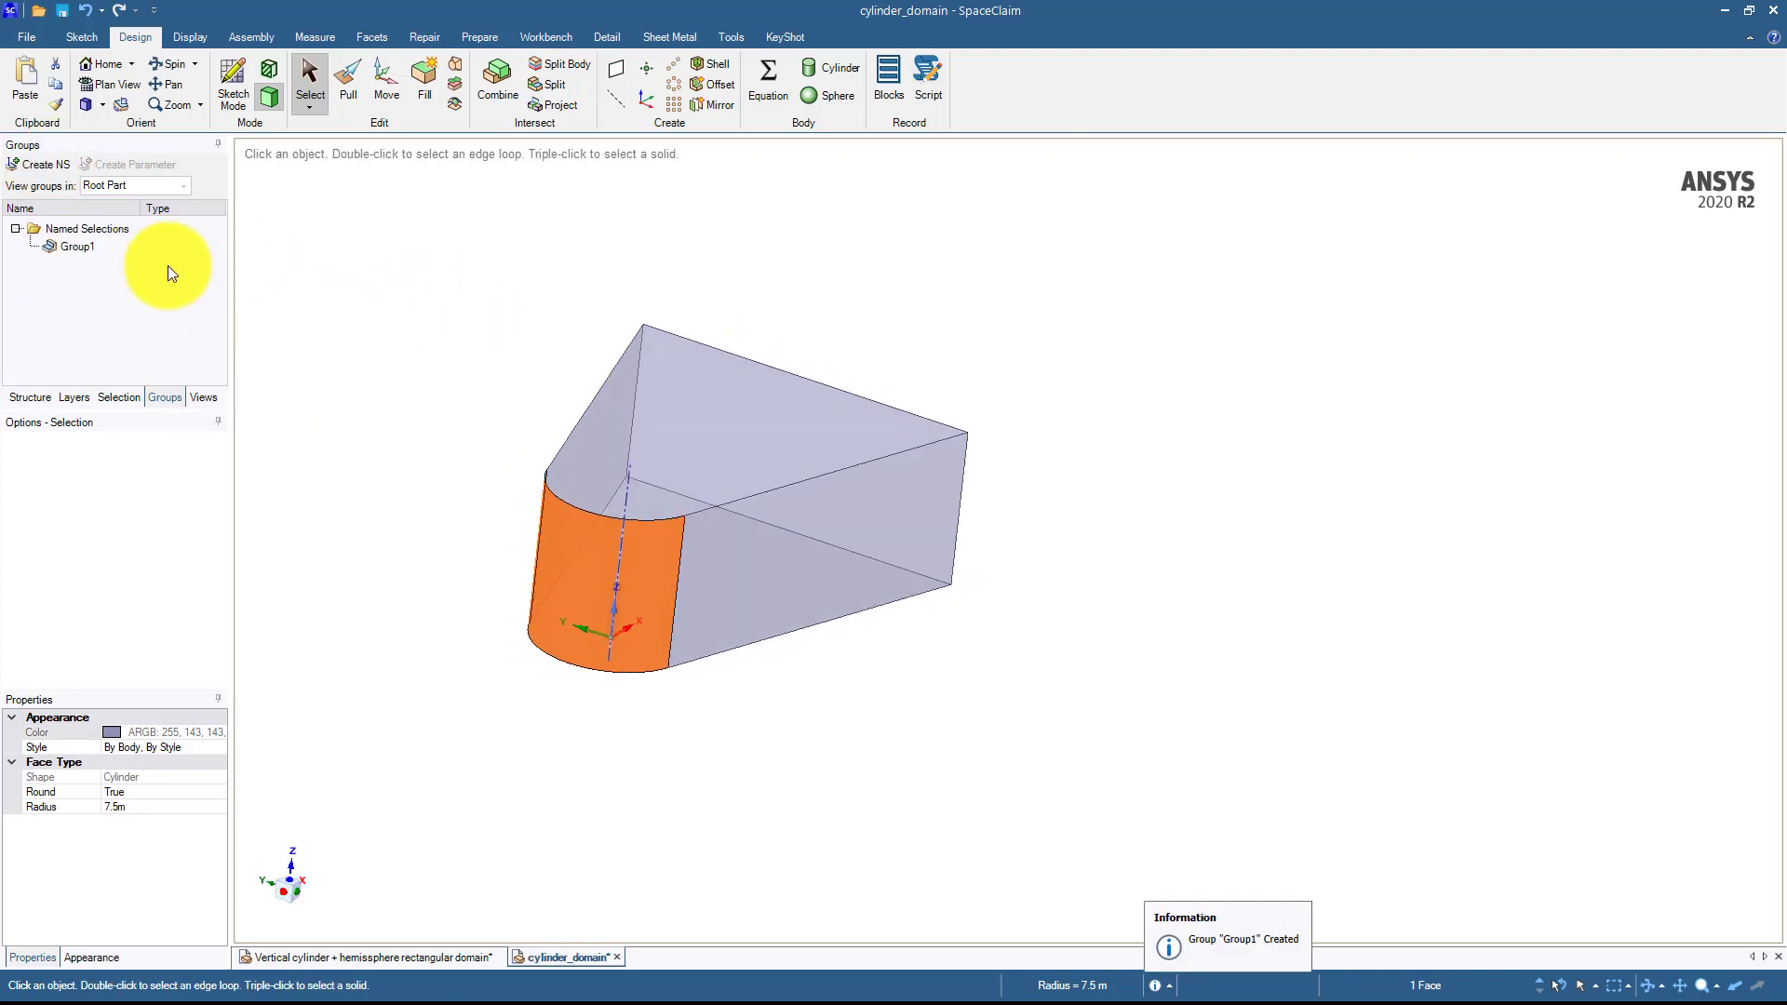
{"action": "left_click", "coordinate": [97, 248]}
{"action": "key", "text": "Delete"}
Create a named selection called Inlet from the enclosure's curved front face and its two adjoining side faces.
{"action": "middle_click_drag", "start_coordinate": [403, 439], "coordinate": [523, 459]}
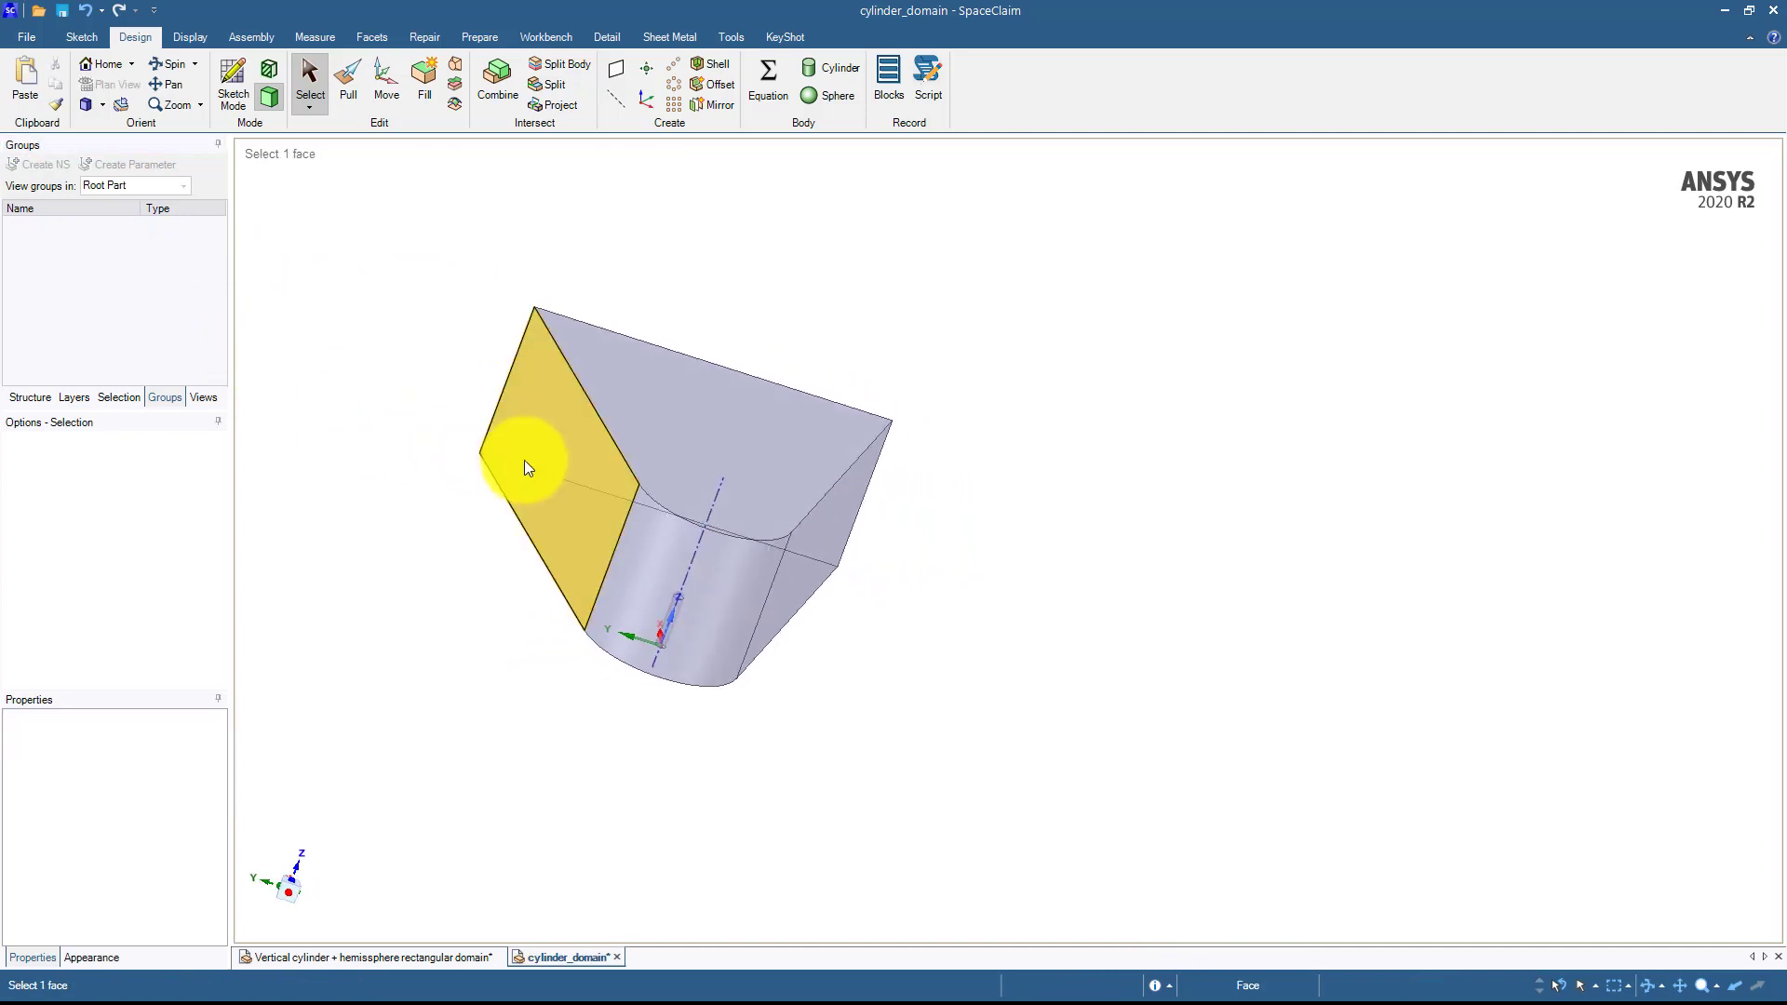
{"action": "left_click", "coordinate": [525, 463], "text": "ctrl"}
{"action": "left_click", "coordinate": [719, 593], "text": "ctrl"}
{"action": "left_click", "coordinate": [802, 571], "text": "ctrl"}
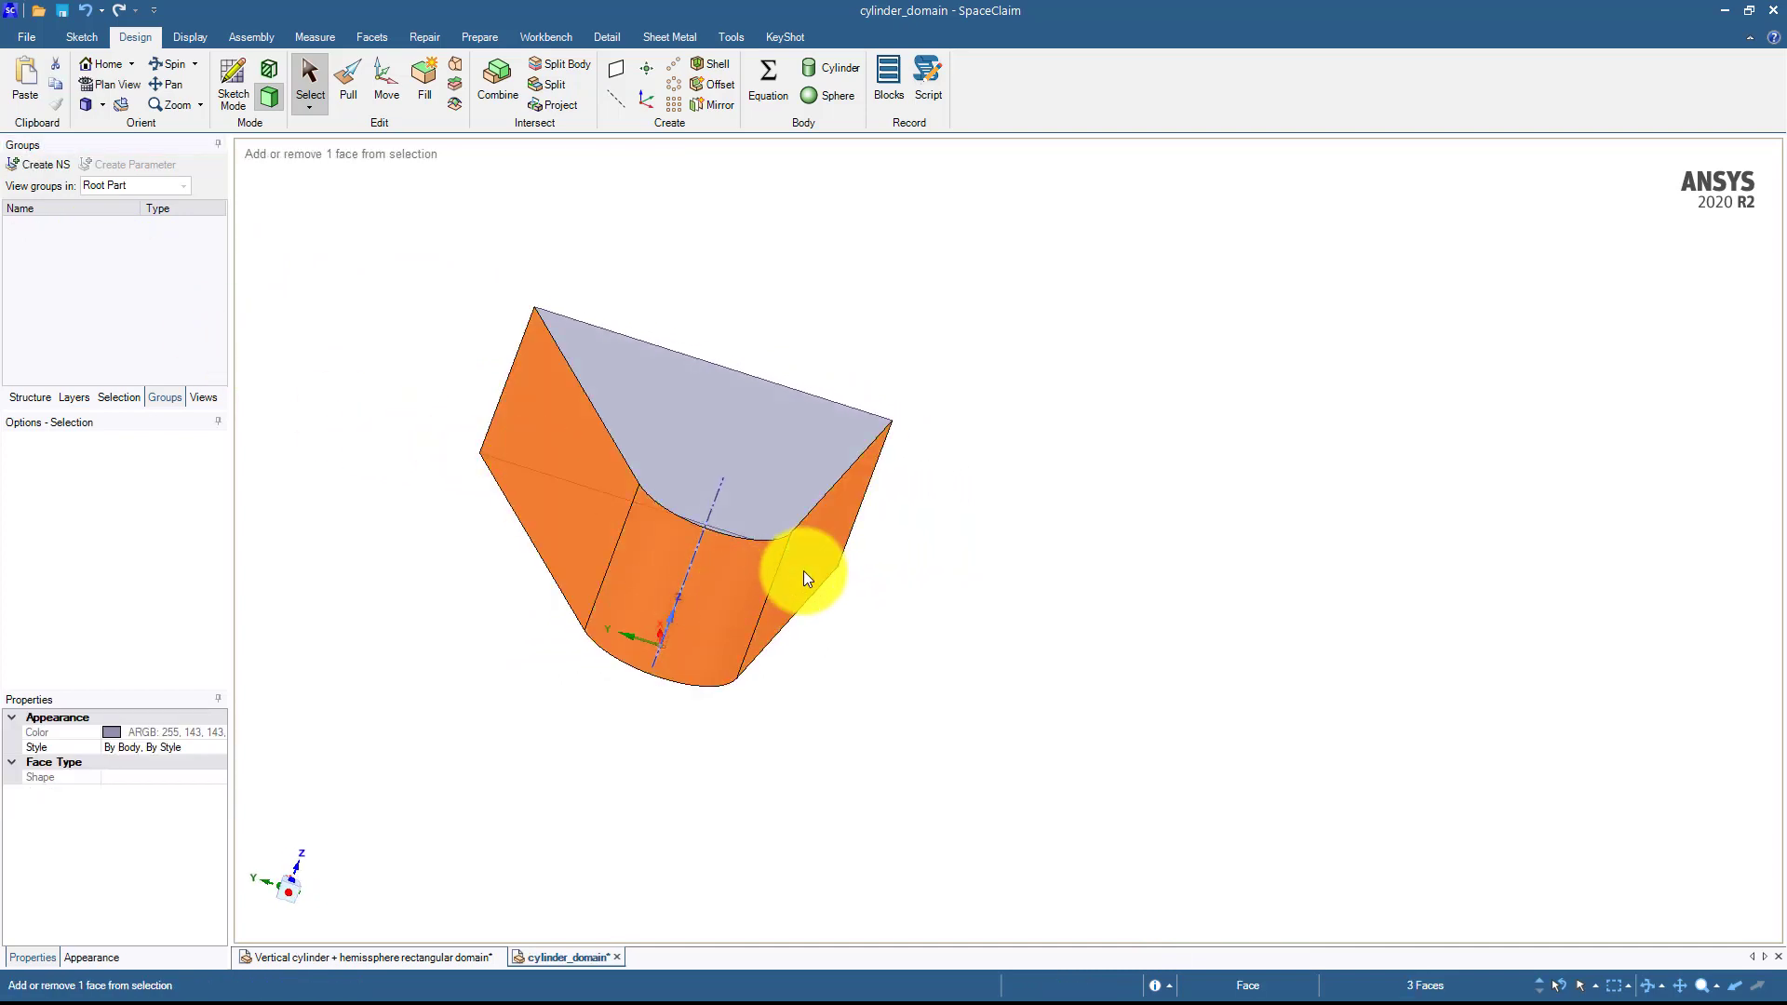
{"action": "left_click", "coordinate": [19, 163]}
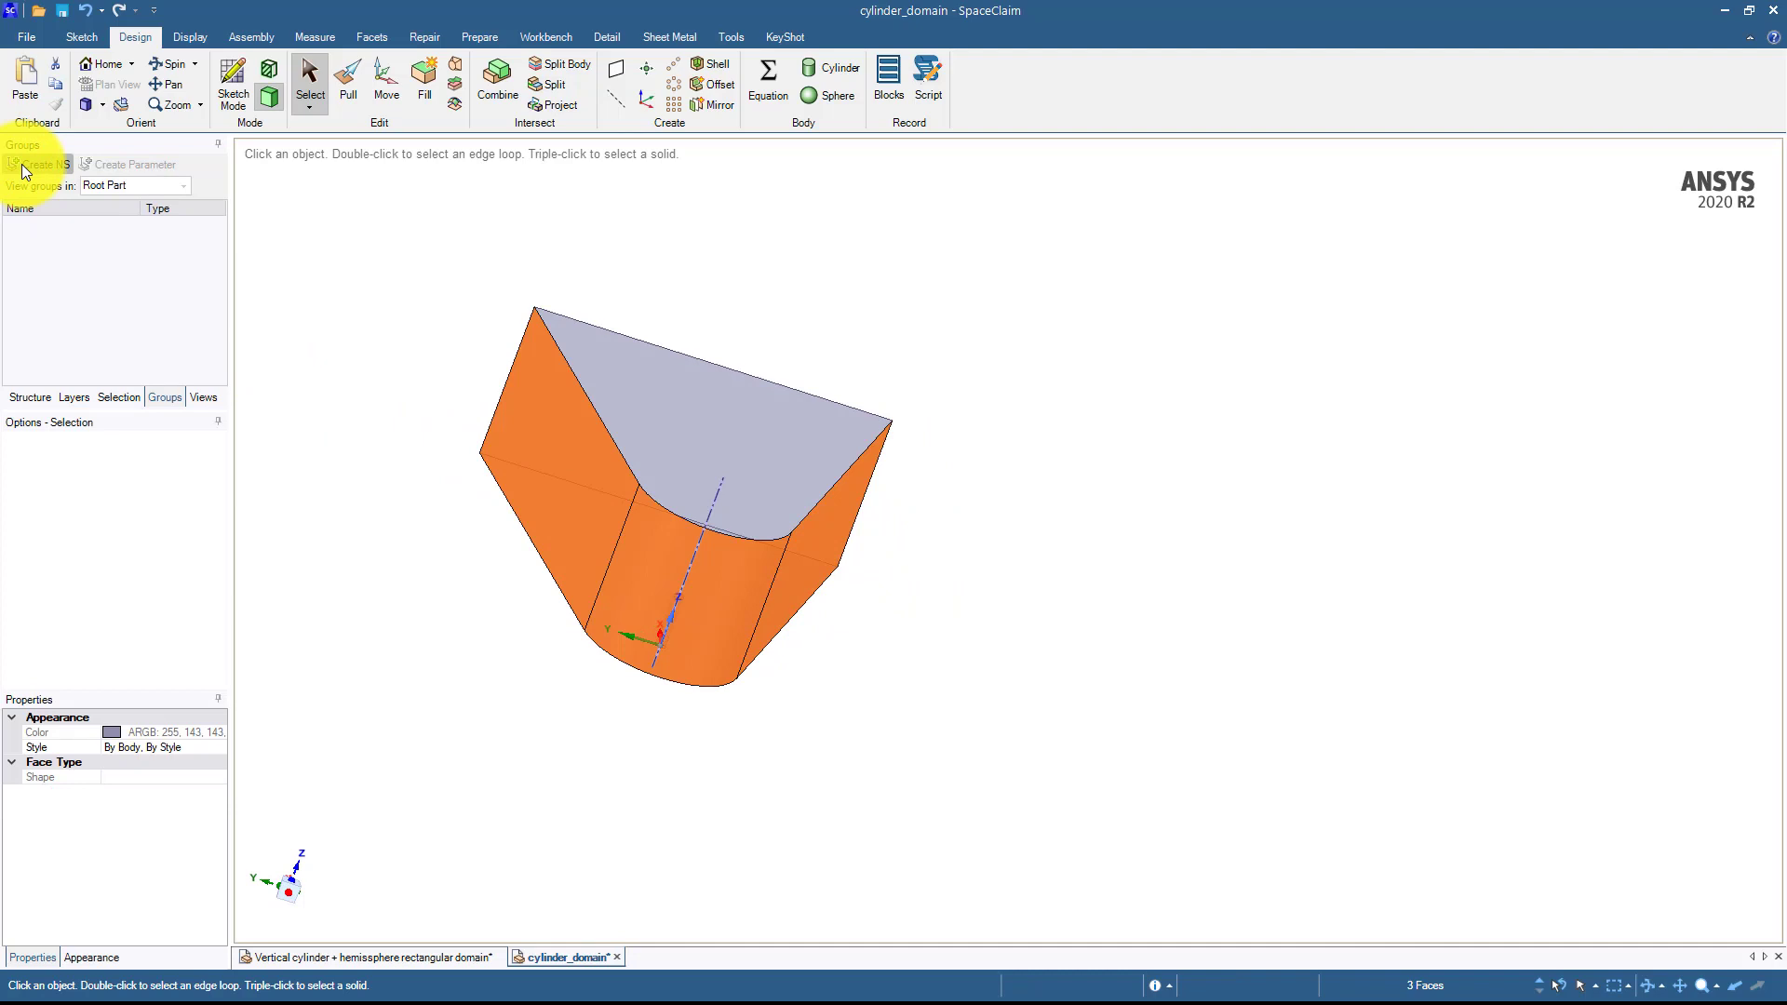
{"action": "type", "text": "Inlet"}
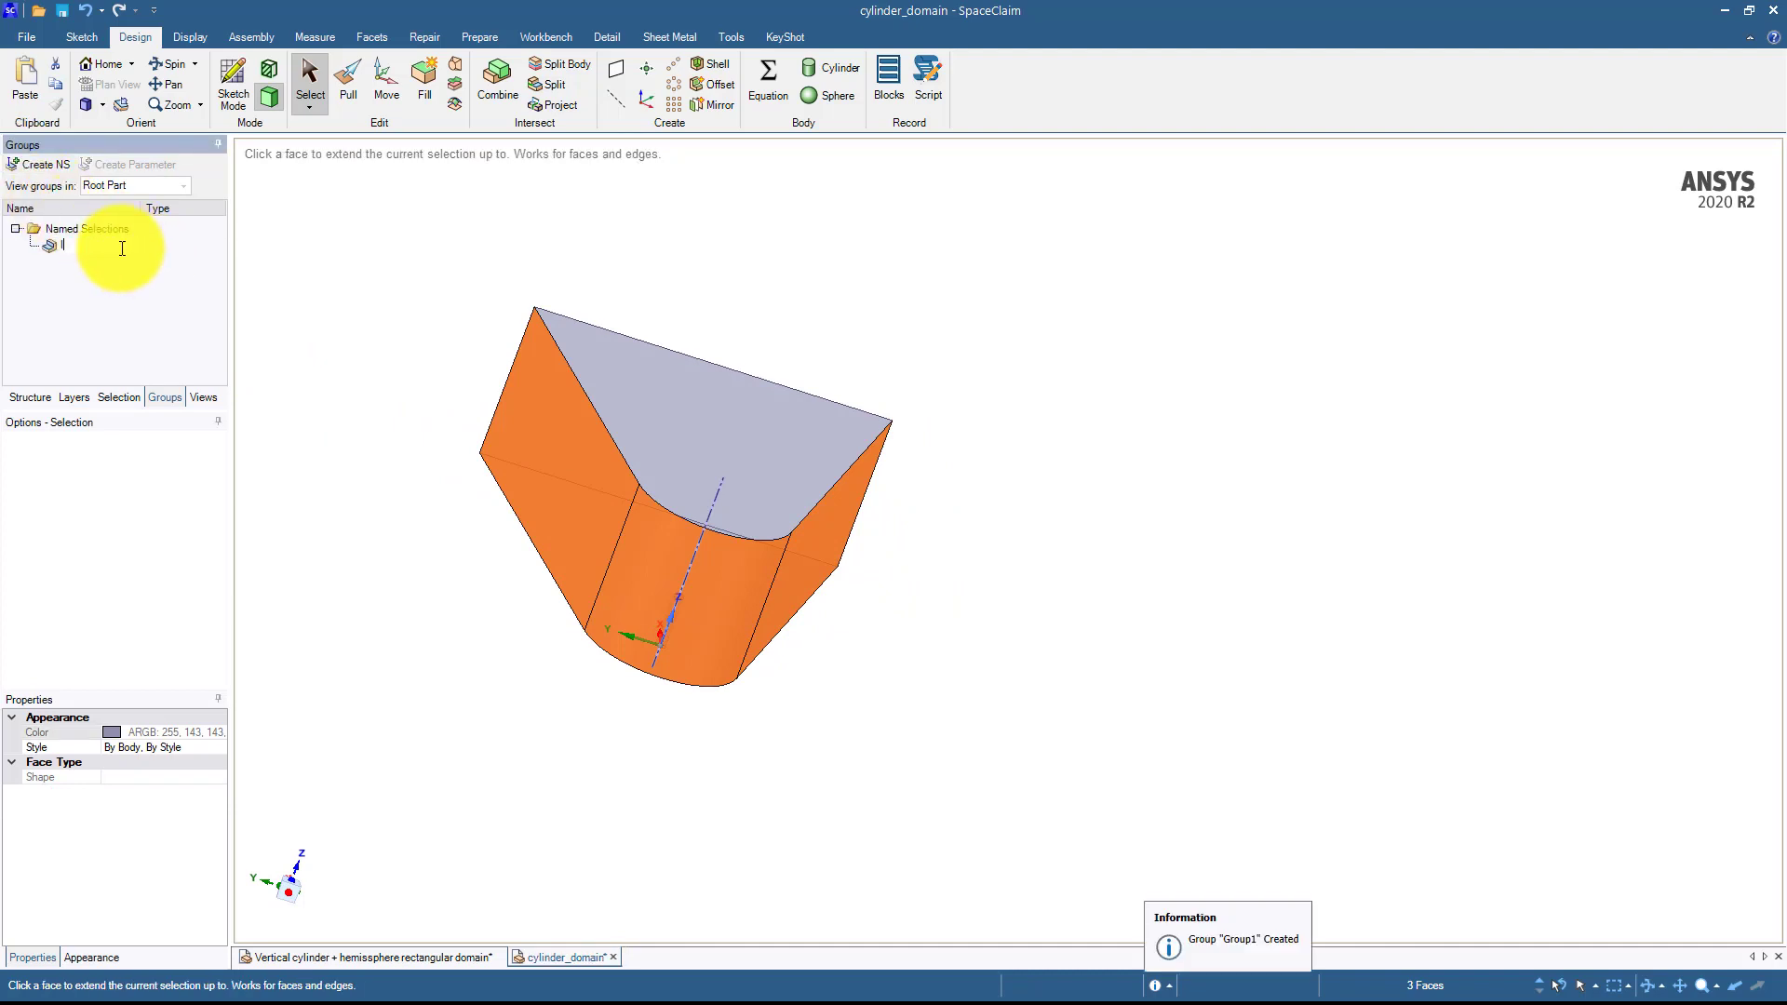
{"action": "key", "text": "Return"}
Create a named selection called Outlet from the flat rear face opposite the enclosure's curved front.
{"action": "middle_click_drag", "start_coordinate": [1288, 465], "coordinate": [781, 479]}
{"action": "left_click", "coordinate": [780, 477]}
{"action": "left_click", "coordinate": [19, 167]}
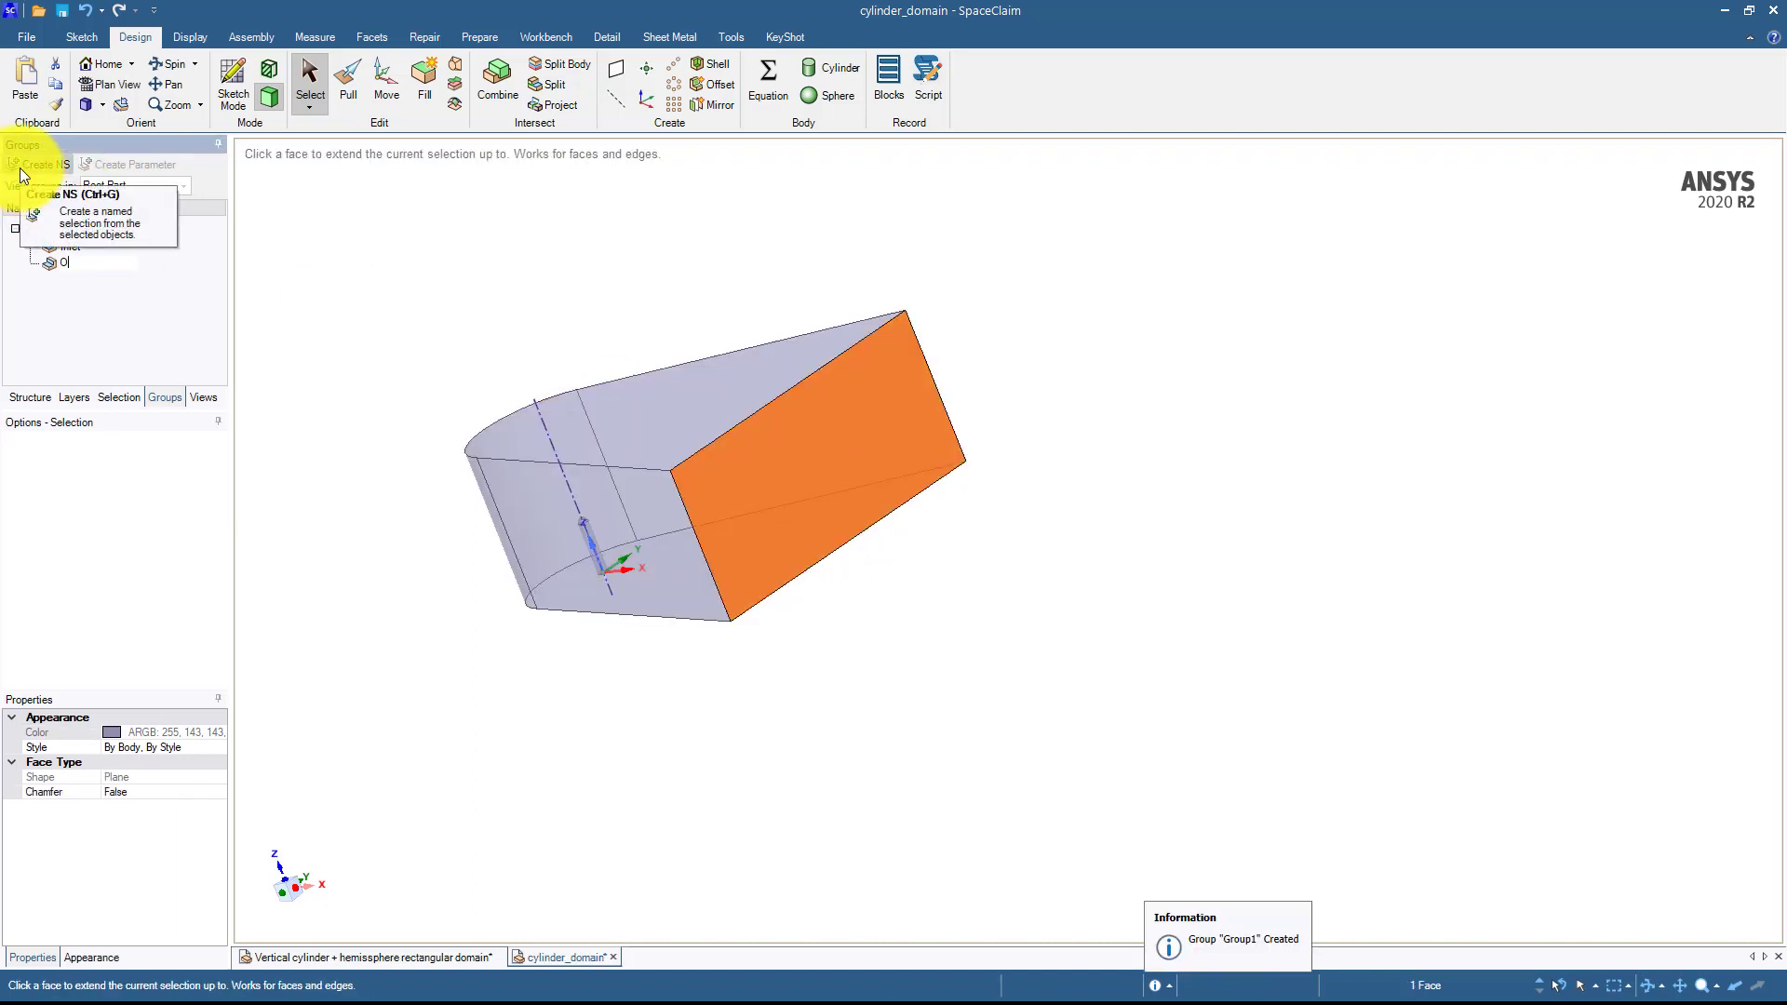
{"action": "type", "text": "Outlet"}
{"action": "key", "text": "Return"}
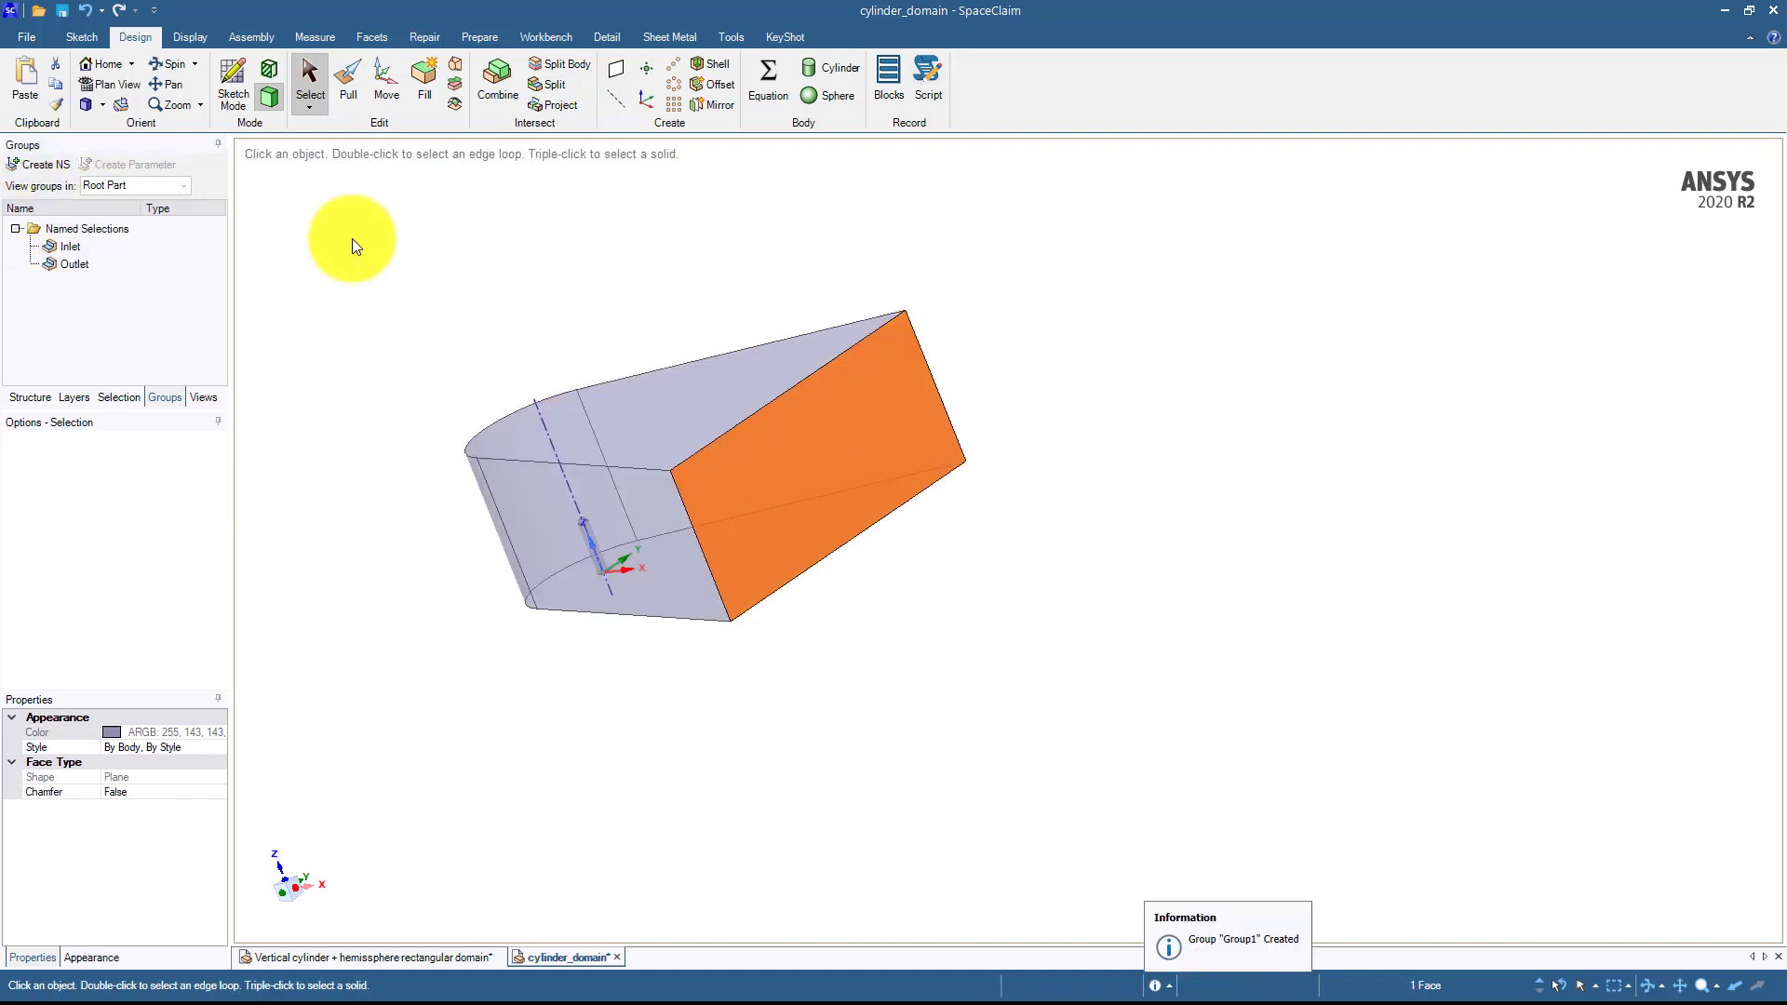
Create a named selection called Top from the enclosure's upper face.
{"action": "middle_click_drag", "start_coordinate": [456, 241], "coordinate": [573, 444]}
{"action": "left_click", "coordinate": [573, 444]}
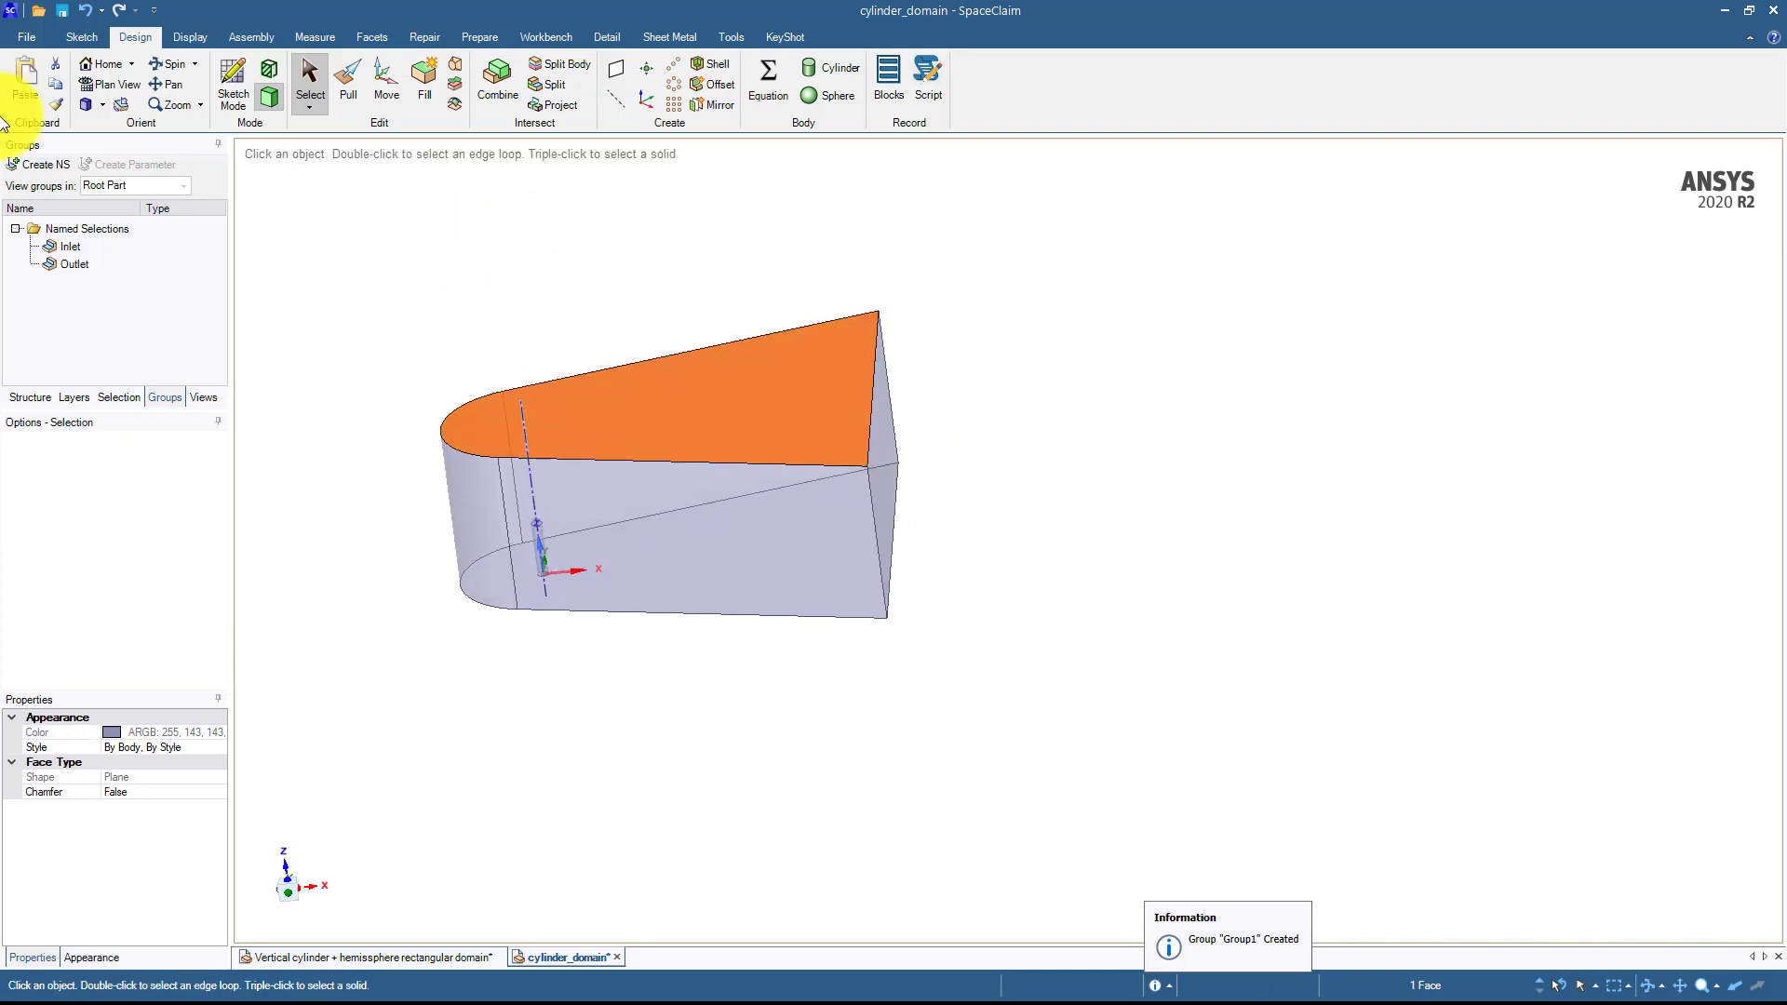
{"action": "left_click", "coordinate": [37, 164]}
{"action": "type", "text": "Top"}
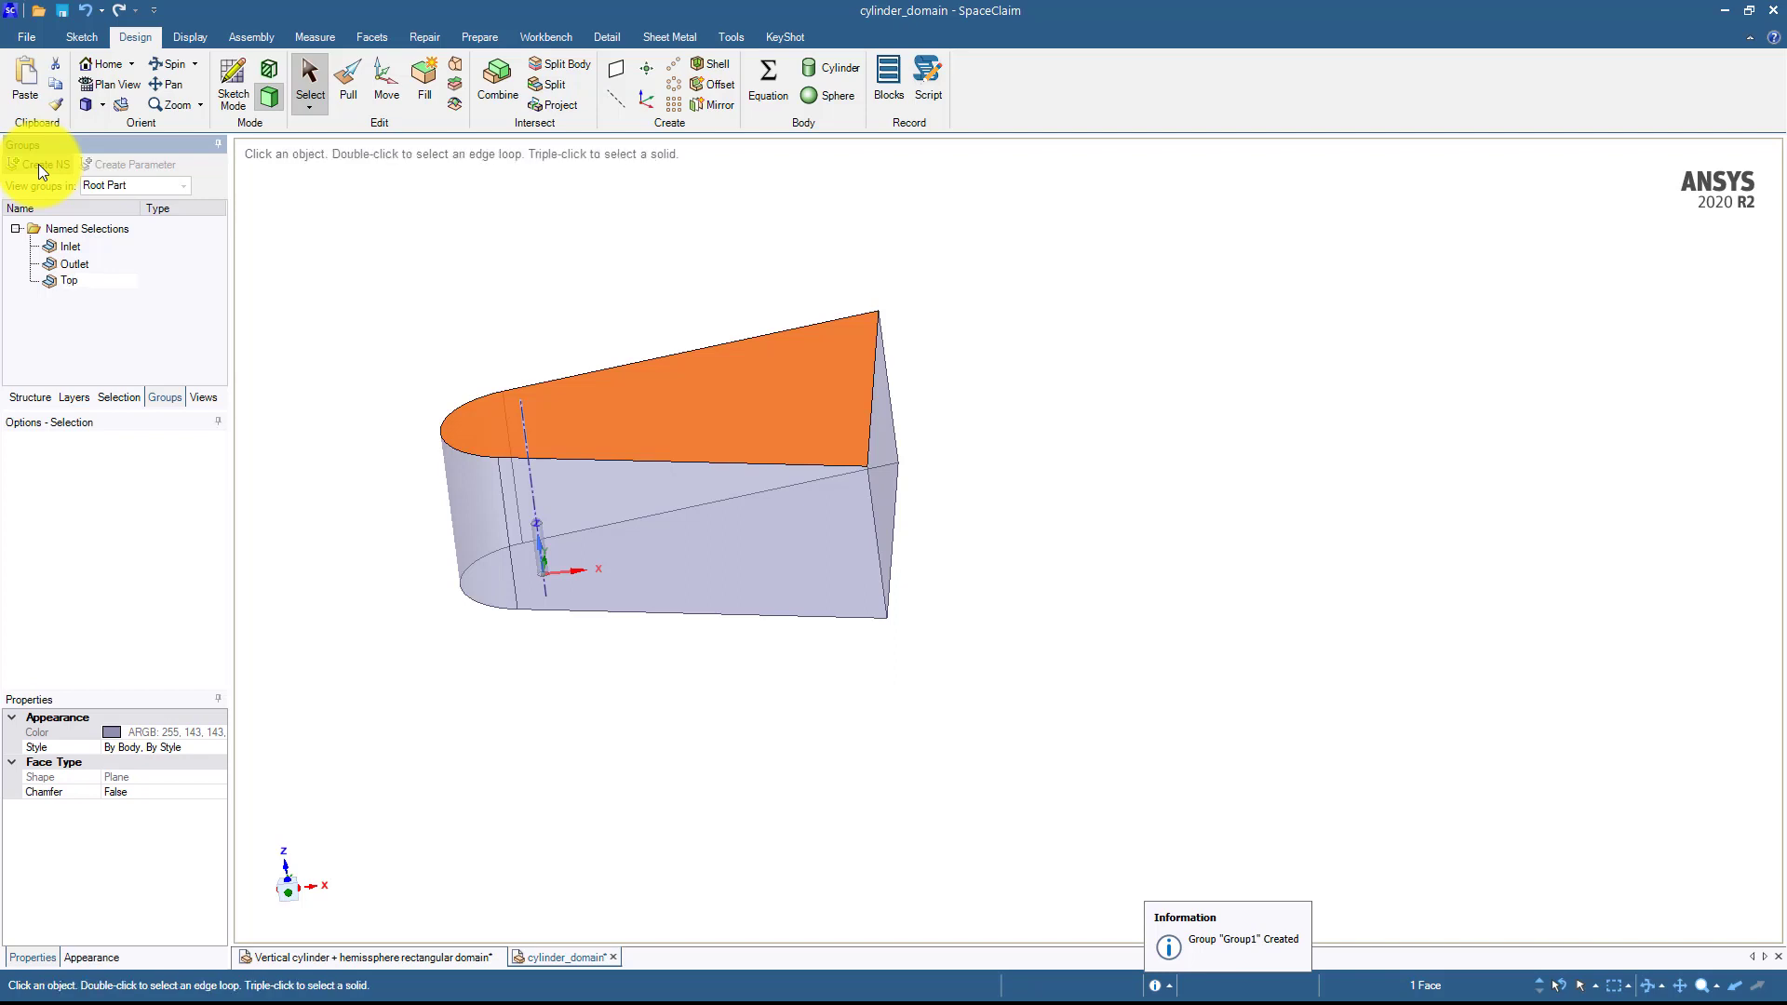
{"action": "key", "text": "Return"}
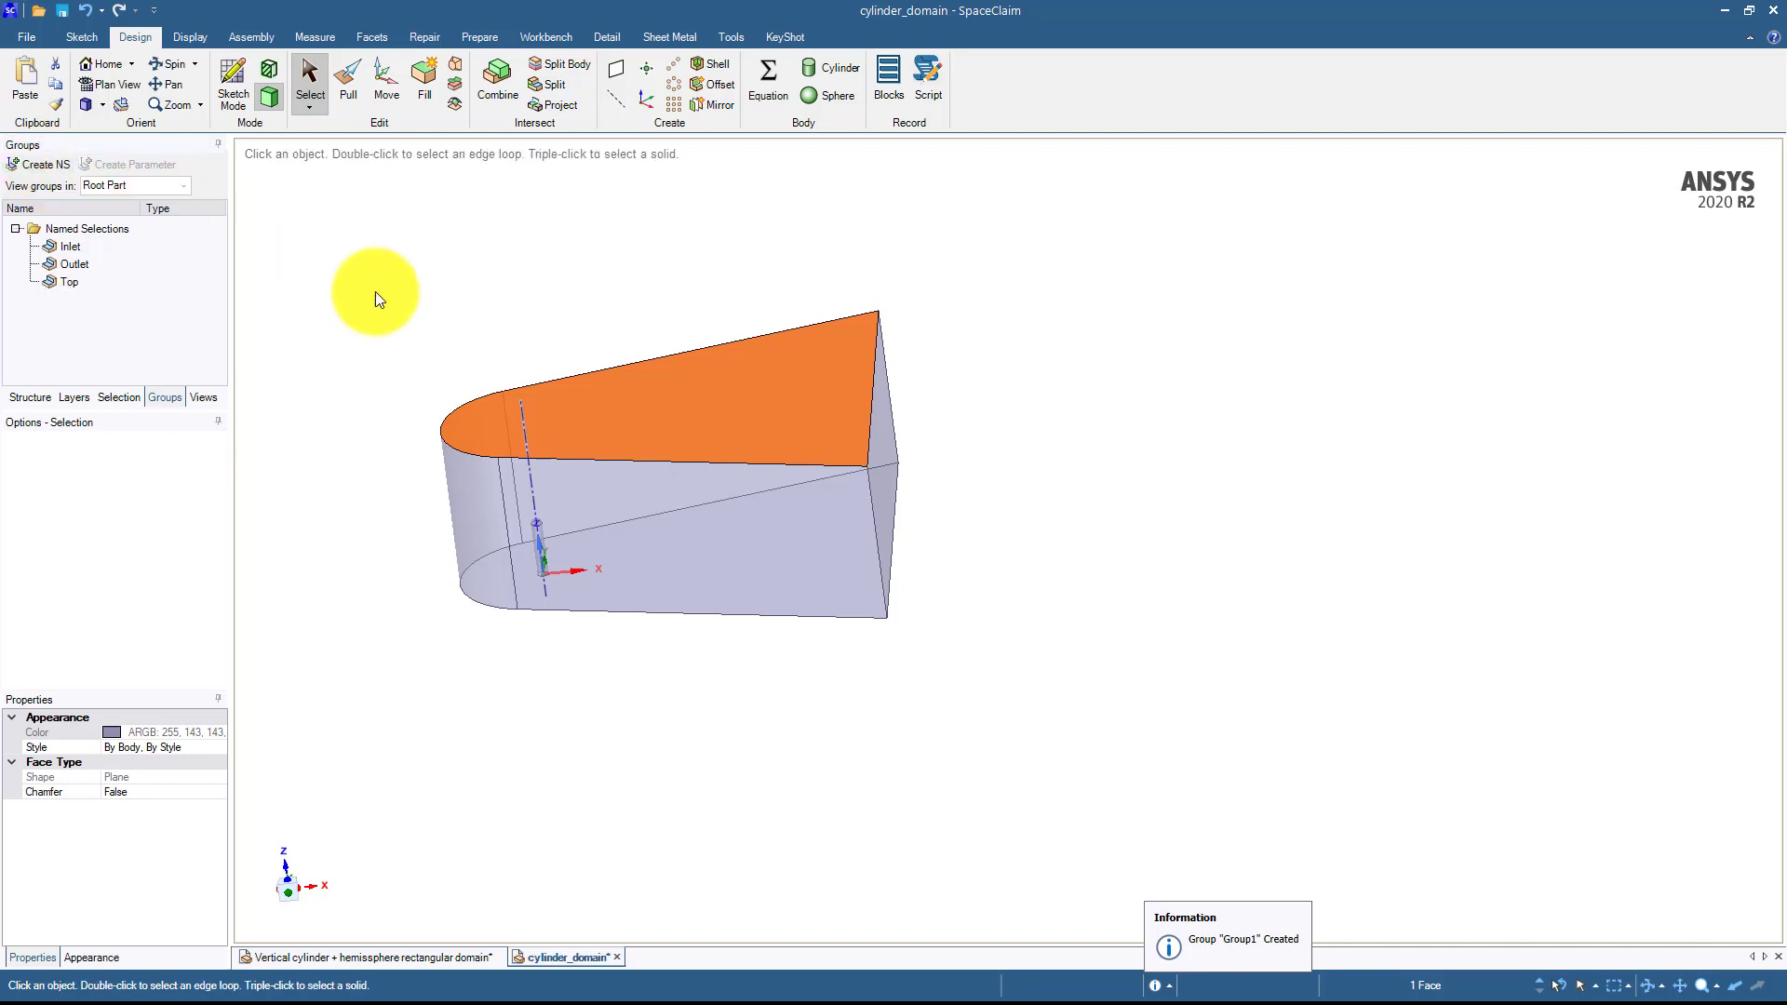
Create a named selection called Bottom from the enclosure's lower face, and clear the face selection.
{"action": "middle_click_drag", "start_coordinate": [474, 363], "coordinate": [594, 491]}
{"action": "left_click", "coordinate": [672, 523]}
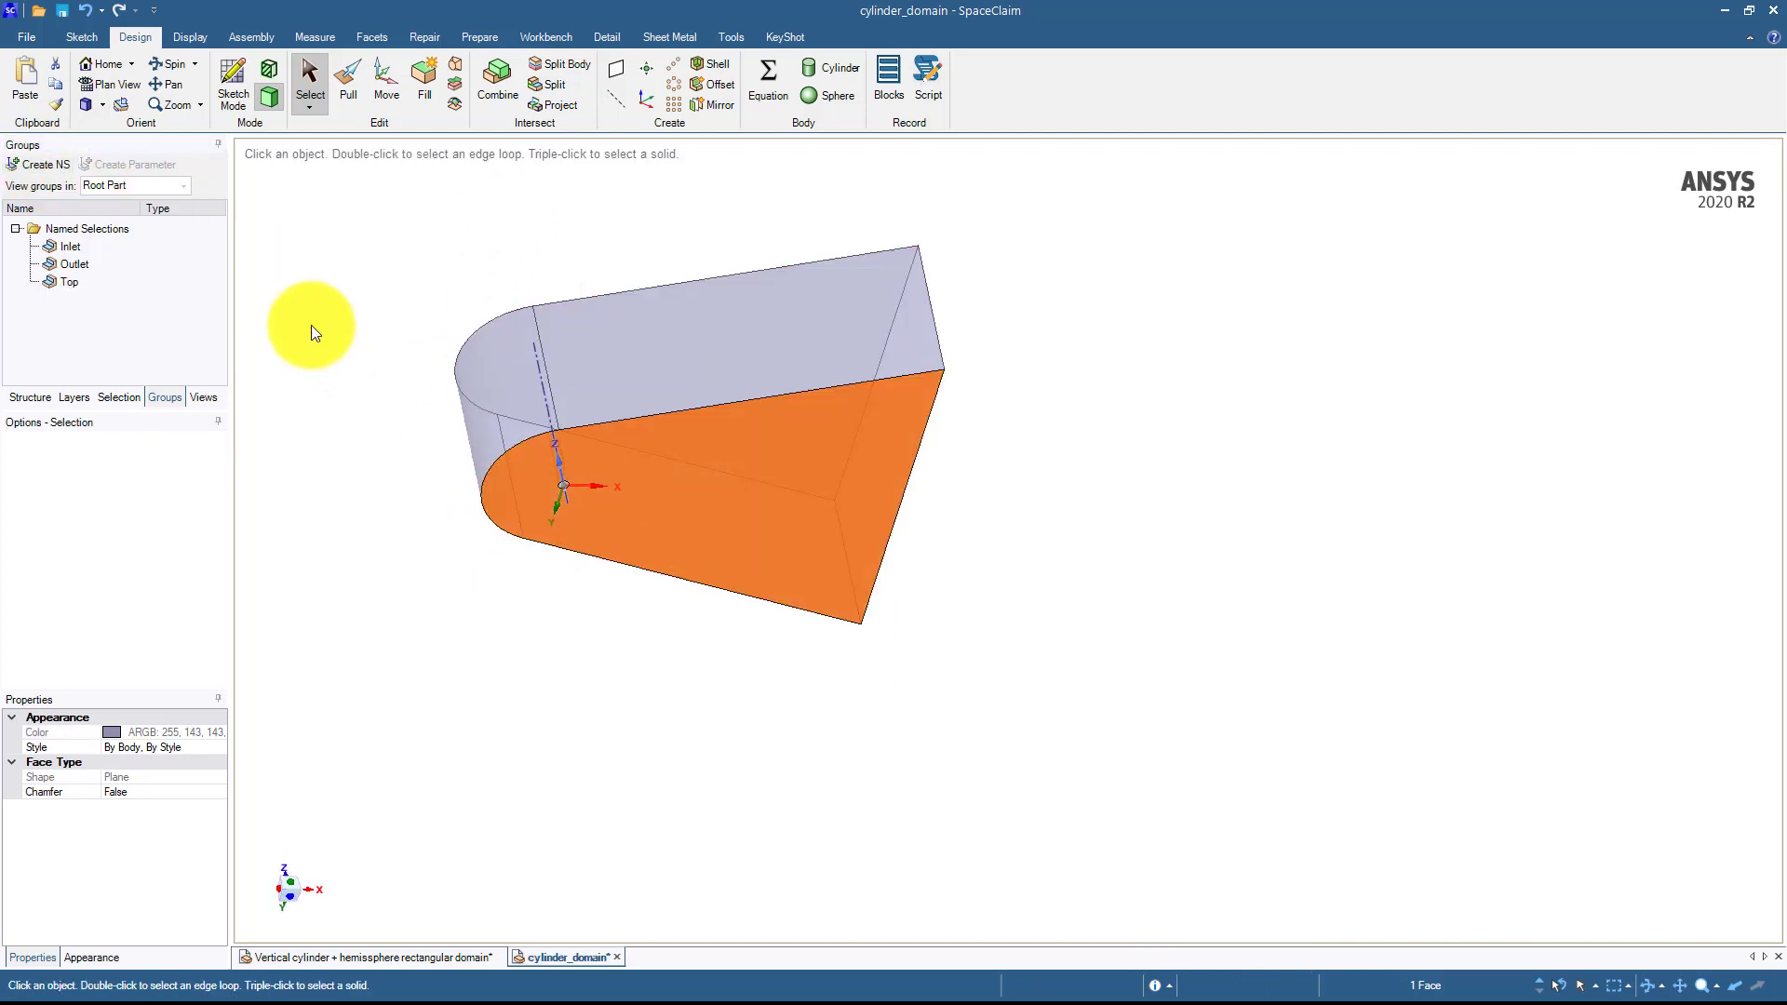
{"action": "left_click", "coordinate": [36, 166]}
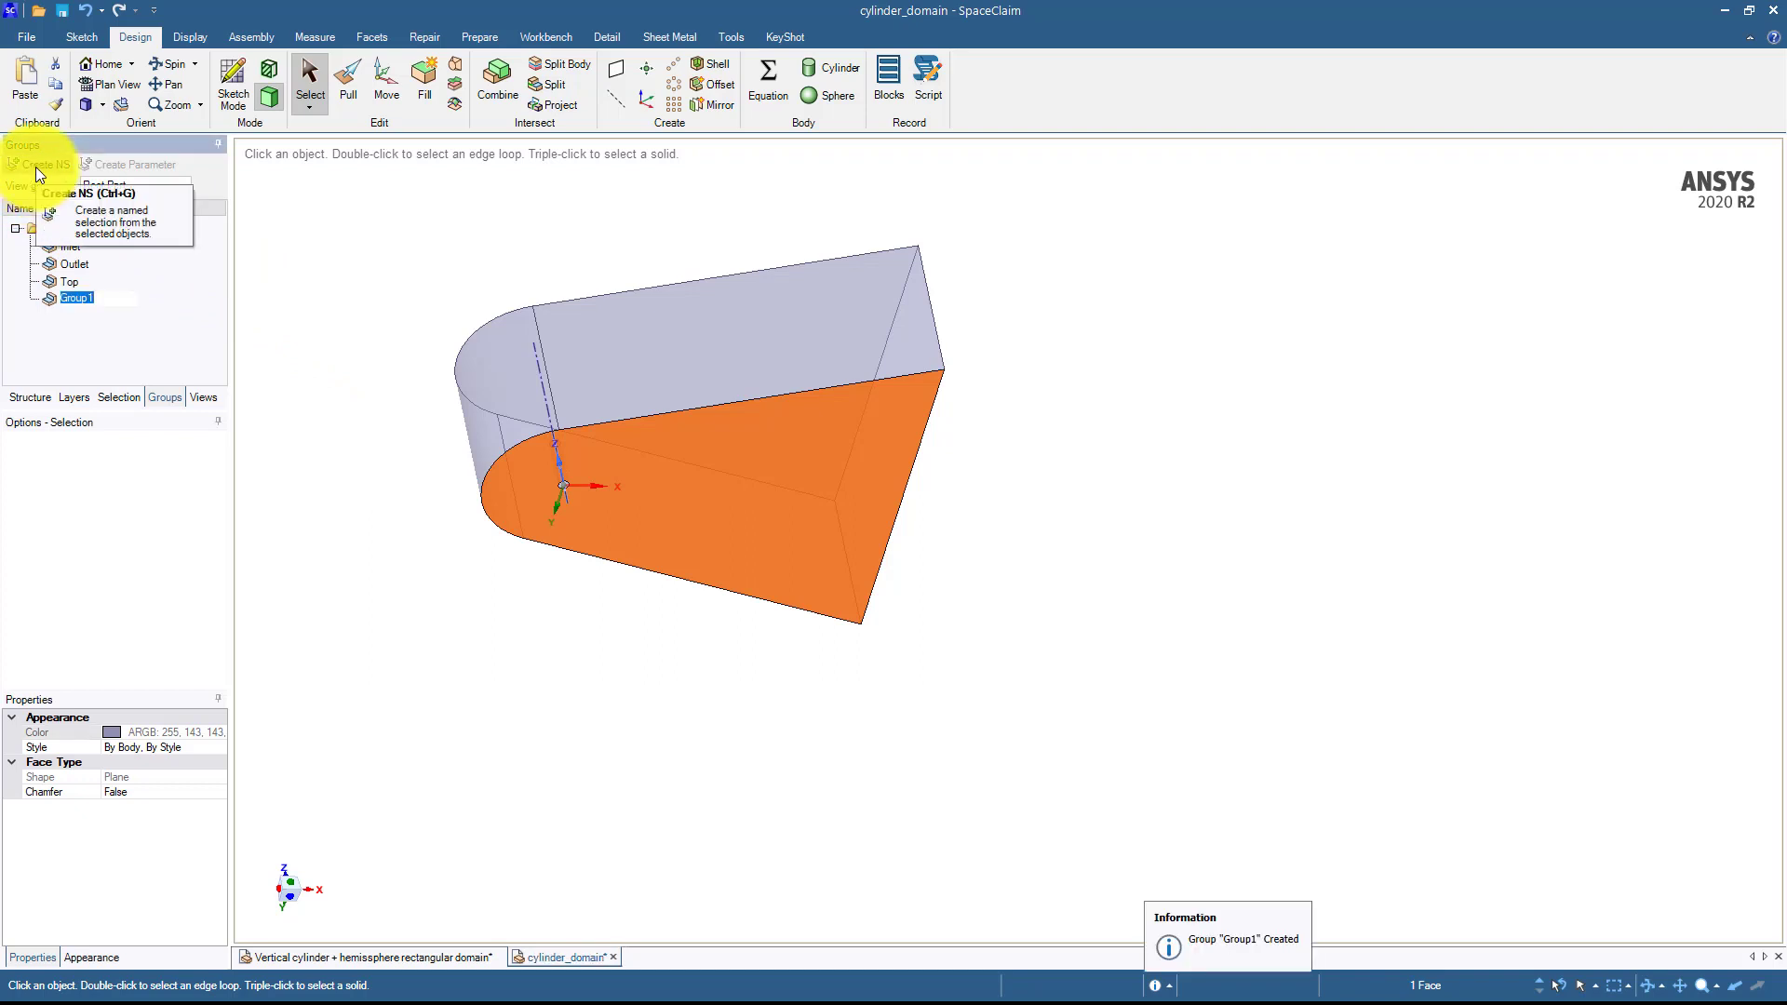
{"action": "type", "text": "Botttom"}
{"action": "key", "text": "Return"}
{"action": "left_click", "coordinate": [355, 354]}
Hide the Enclosure body using its curved front face.
{"action": "middle_click_drag", "start_coordinate": [355, 354], "coordinate": [428, 530]}
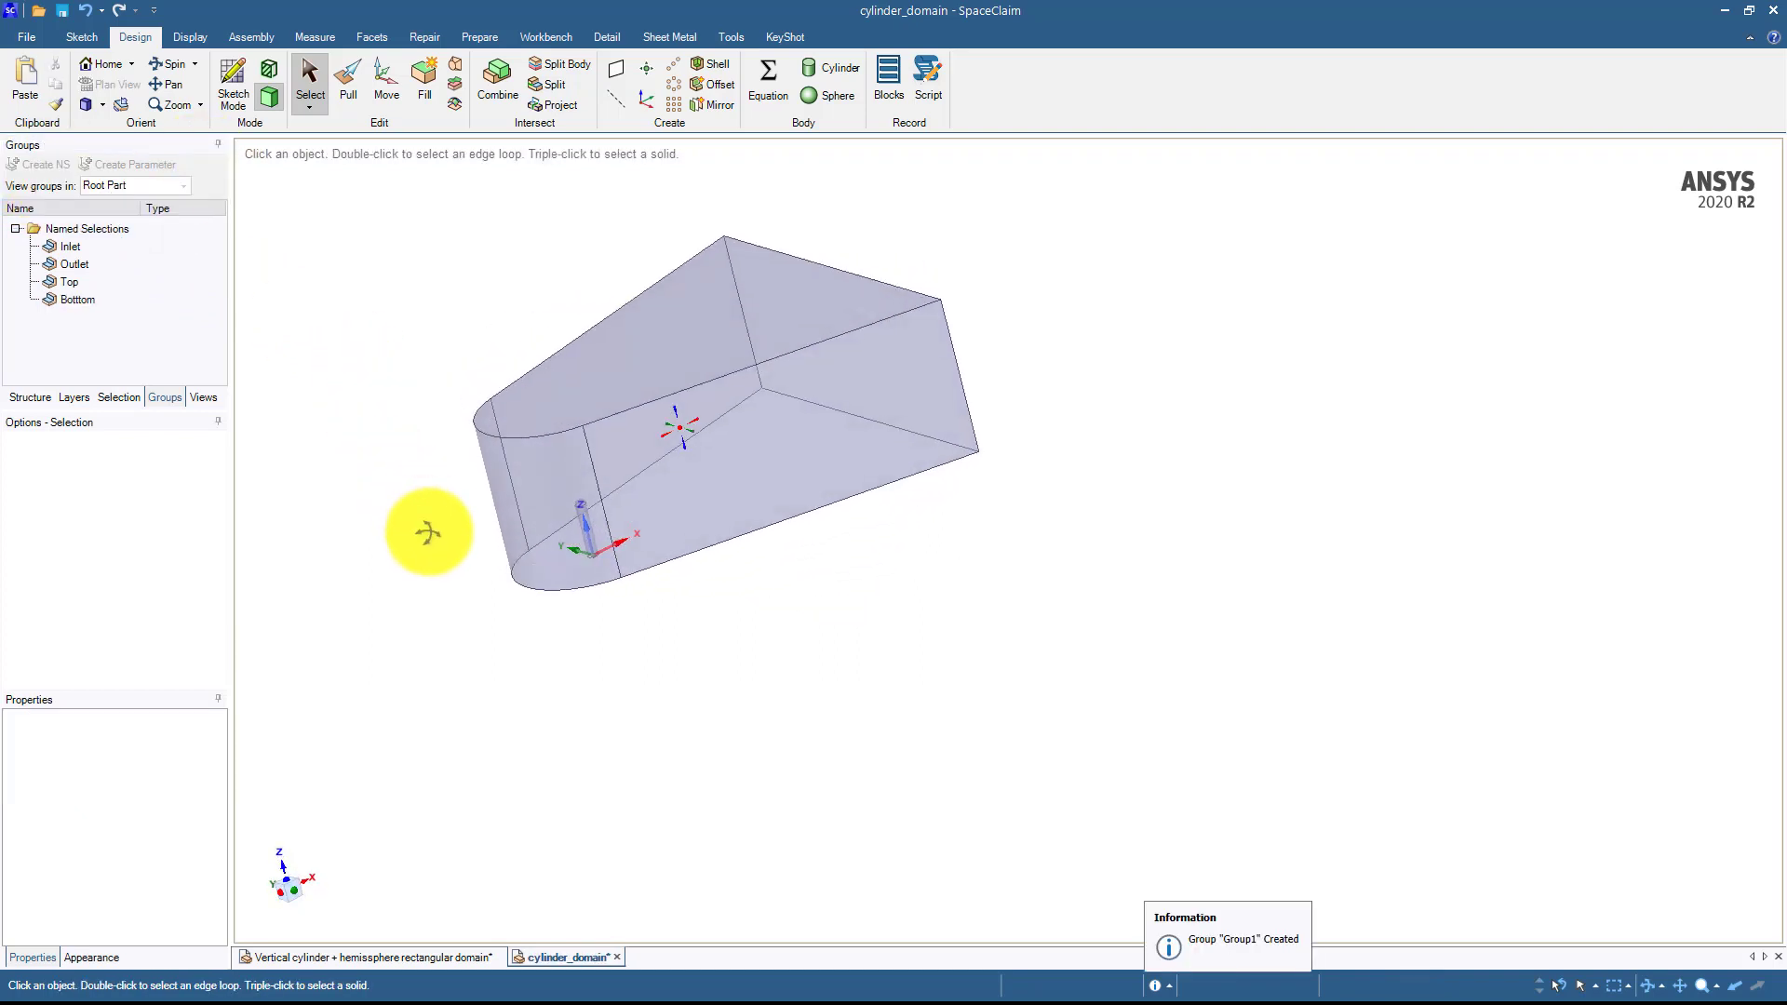
{"action": "middle_click_drag", "start_coordinate": [544, 516], "coordinate": [505, 438]}
{"action": "scroll", "coordinate": [539, 474], "scroll_direction": "up", "scroll_amount": 6}
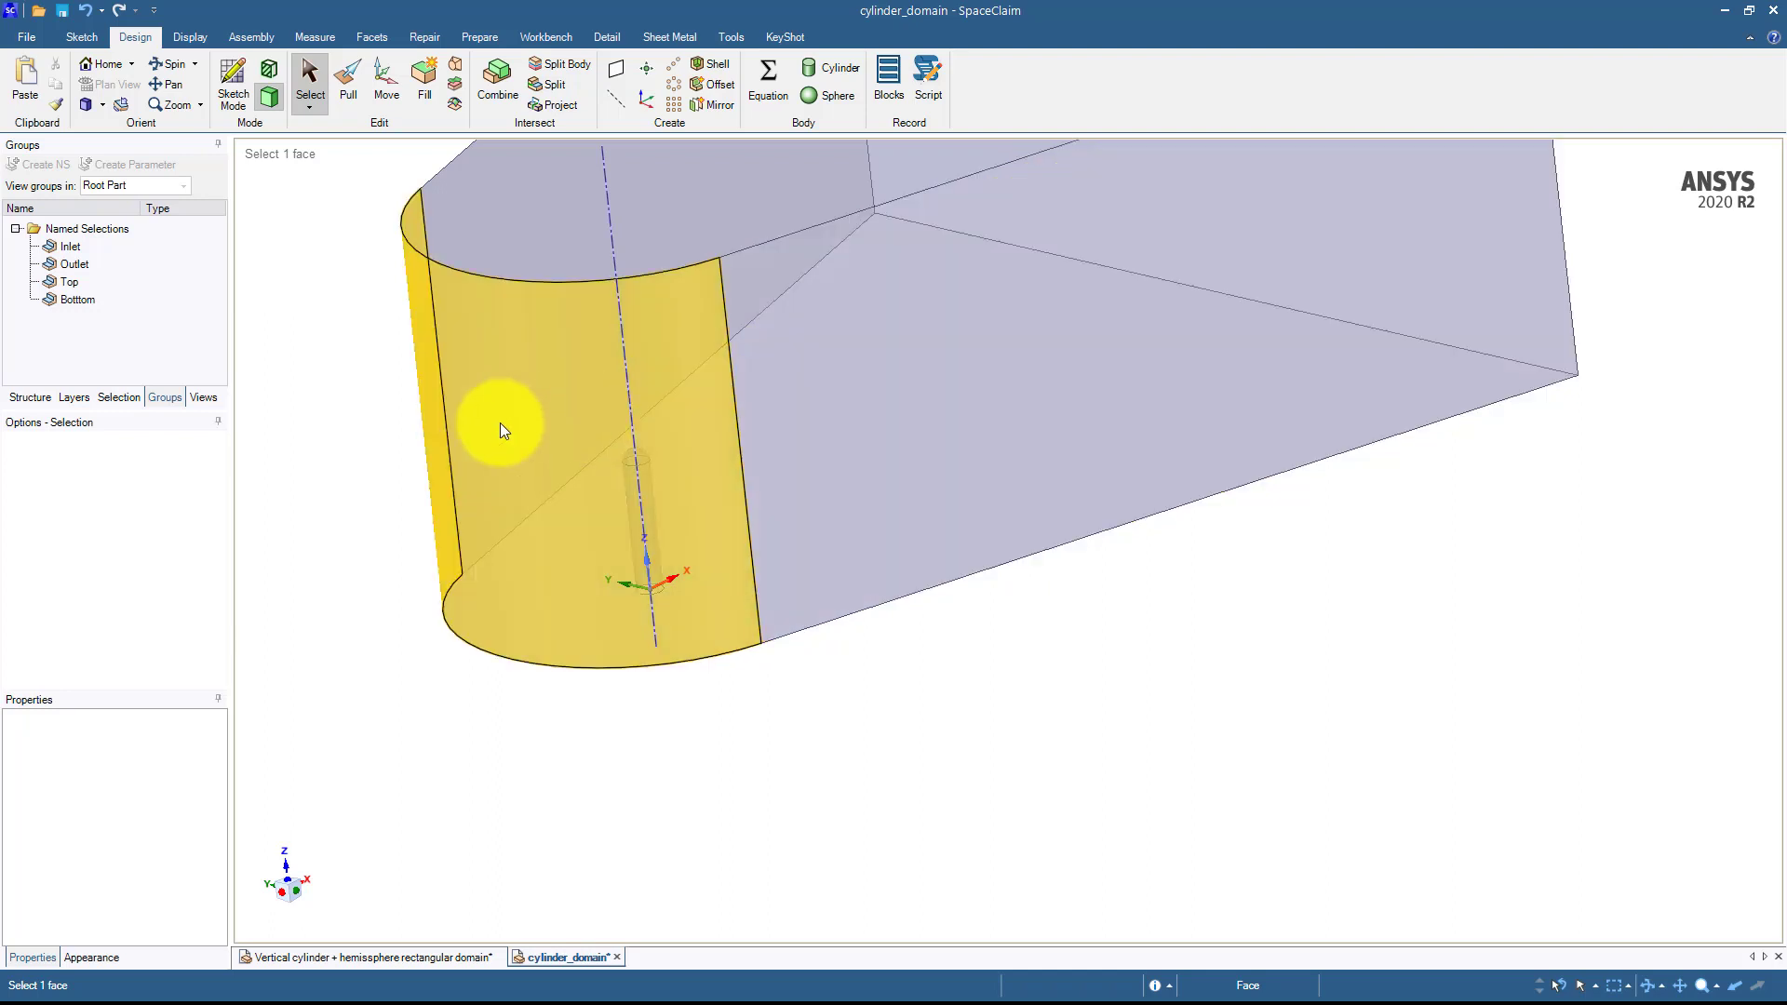
{"action": "mouse_move", "coordinate": [500, 429]}
{"action": "middle_mouse_down"}
{"action": "mouse_move", "coordinate": [522, 422]}
{"action": "mouse_move", "coordinate": [479, 438]}
{"action": "middle_mouse_up"}
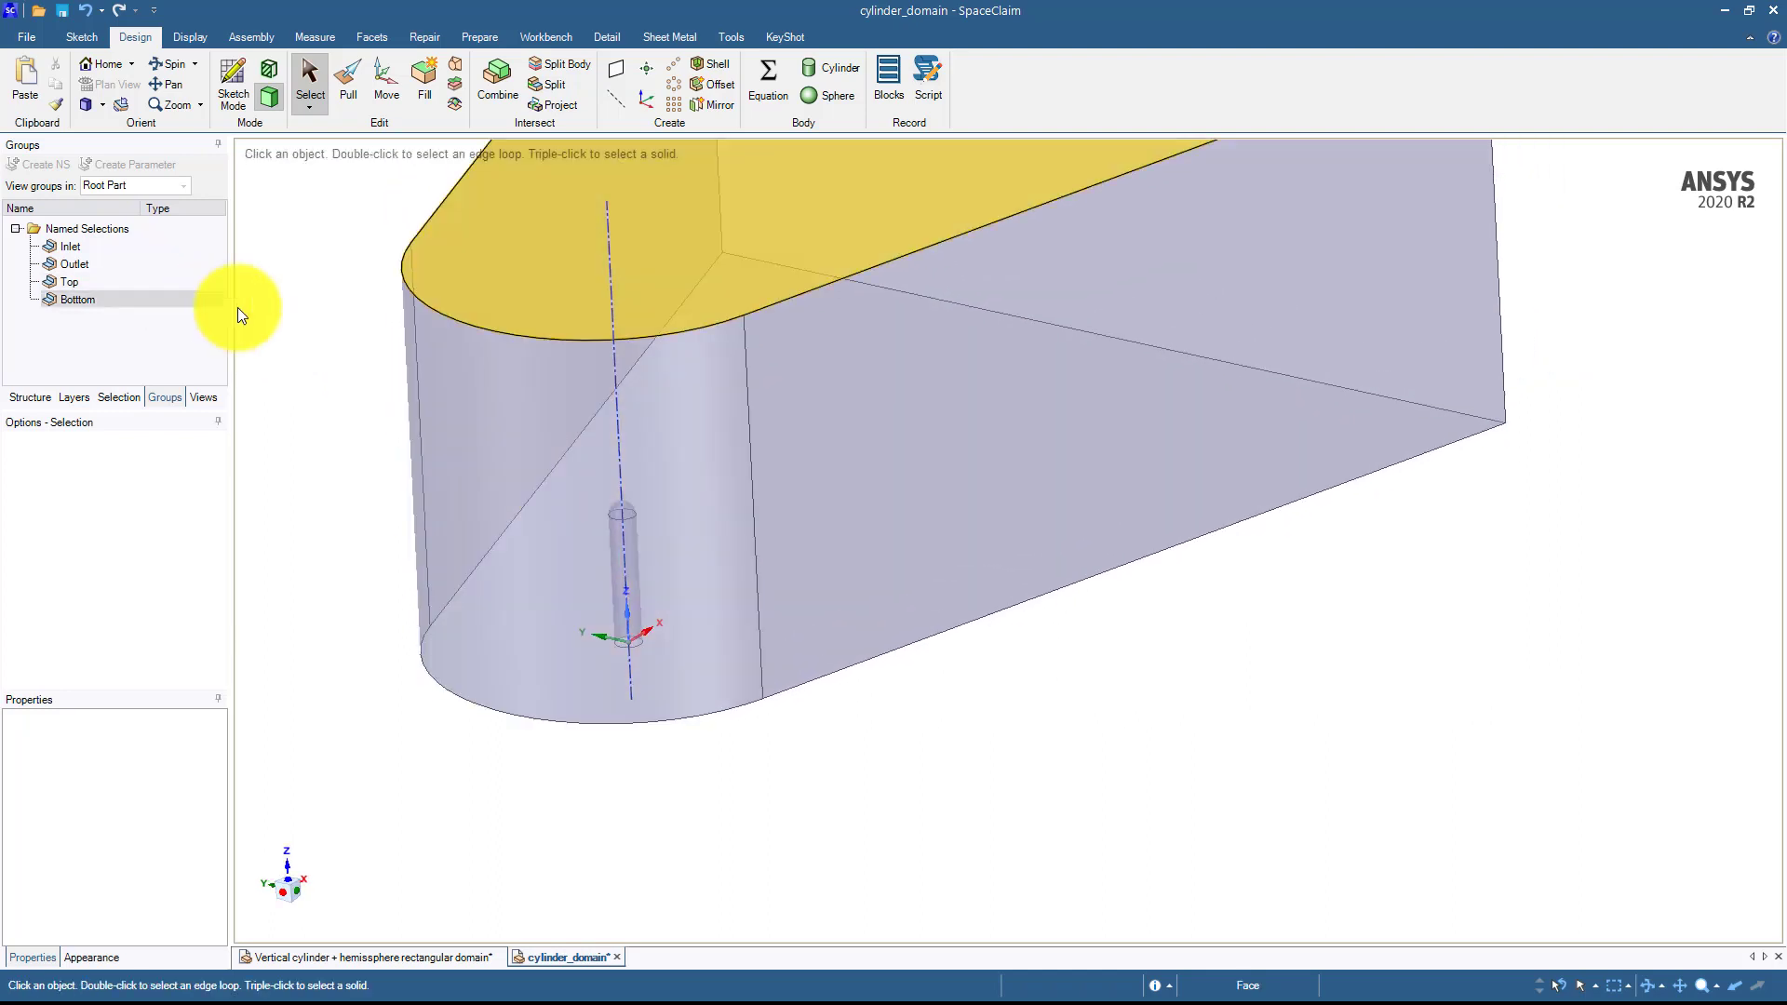
{"action": "middle_click_drag", "start_coordinate": [275, 307], "coordinate": [373, 428], "text": "shift"}
{"action": "right_click", "coordinate": [610, 523]}
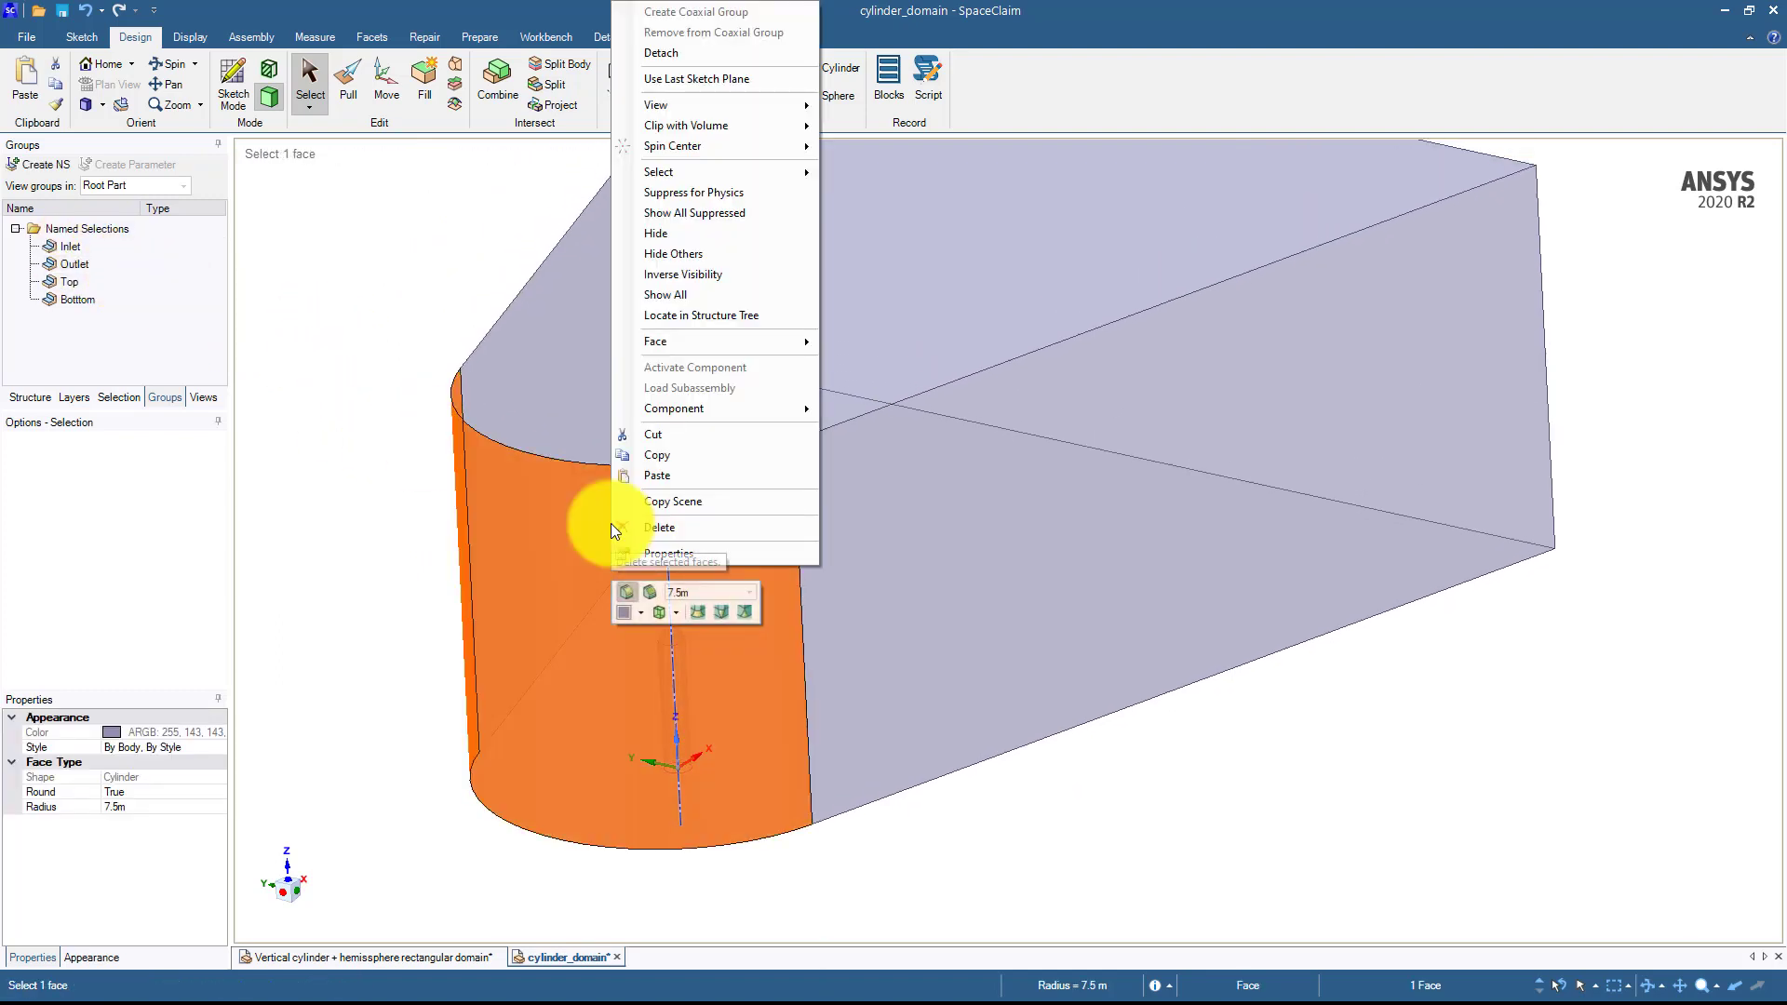
{"action": "left_click", "coordinate": [649, 242]}
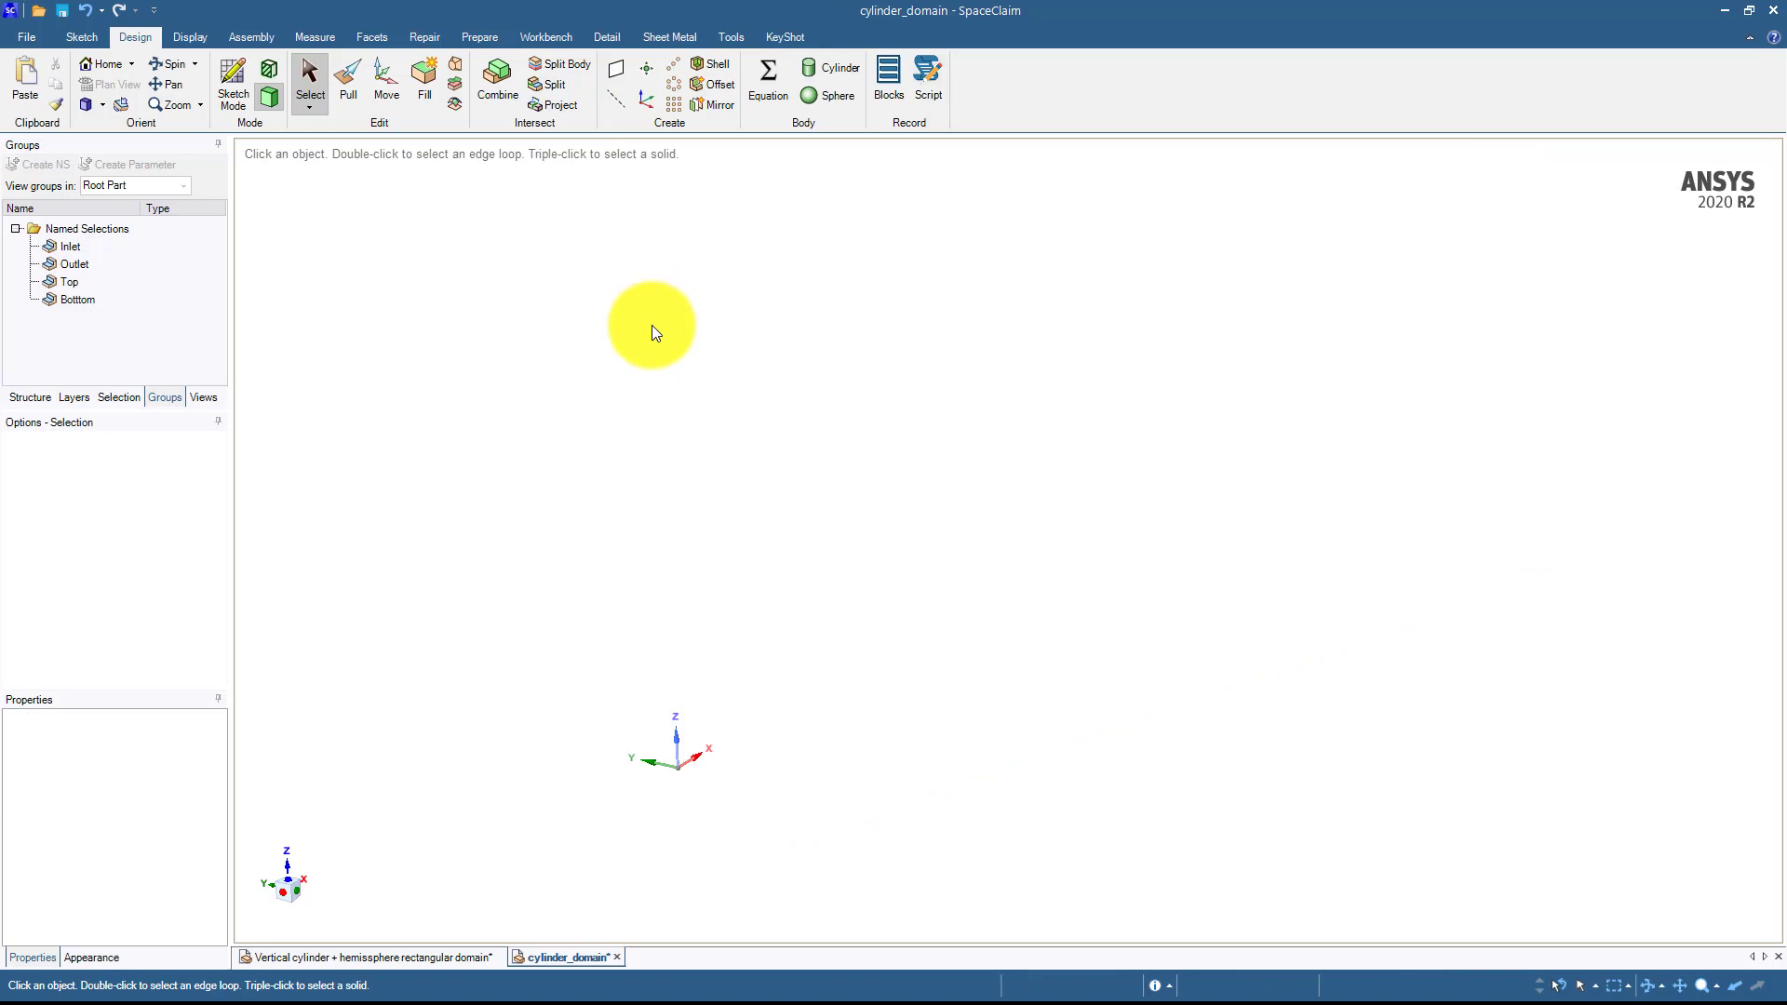
Show all hidden bodies in the model.
{"action": "right_click", "coordinate": [651, 331]}
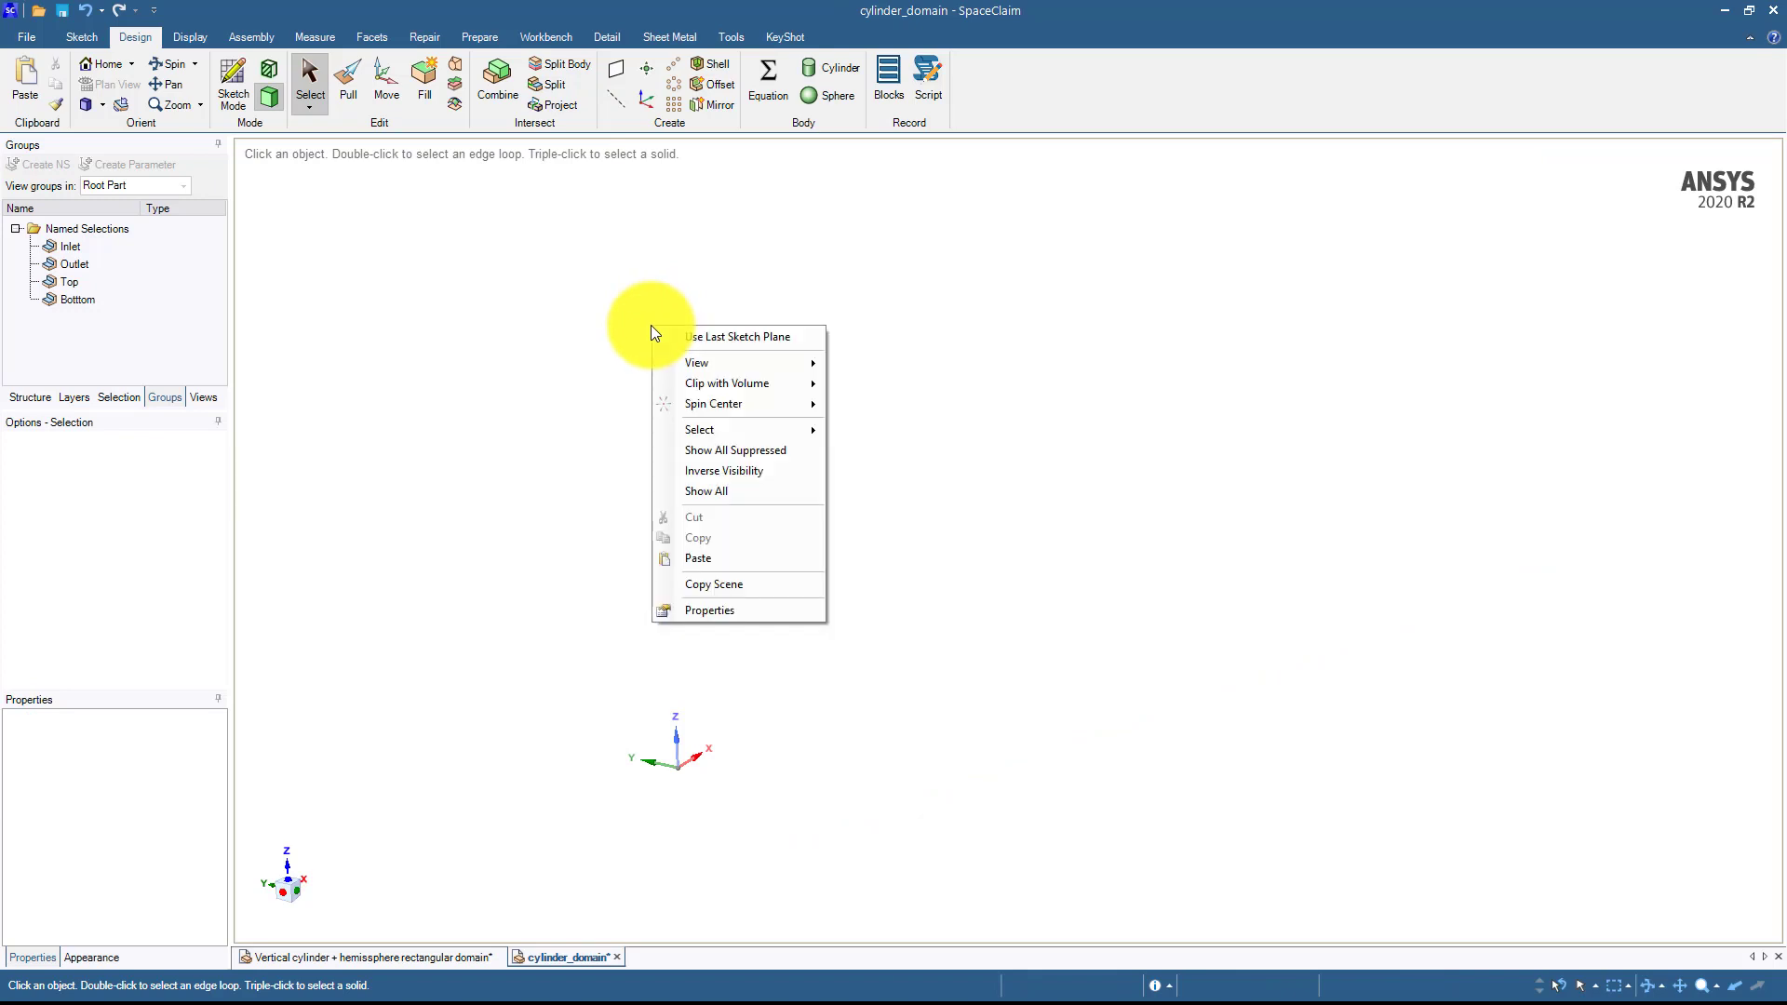
{"action": "left_click", "coordinate": [712, 492]}
{"action": "left_click", "coordinate": [239, 287]}
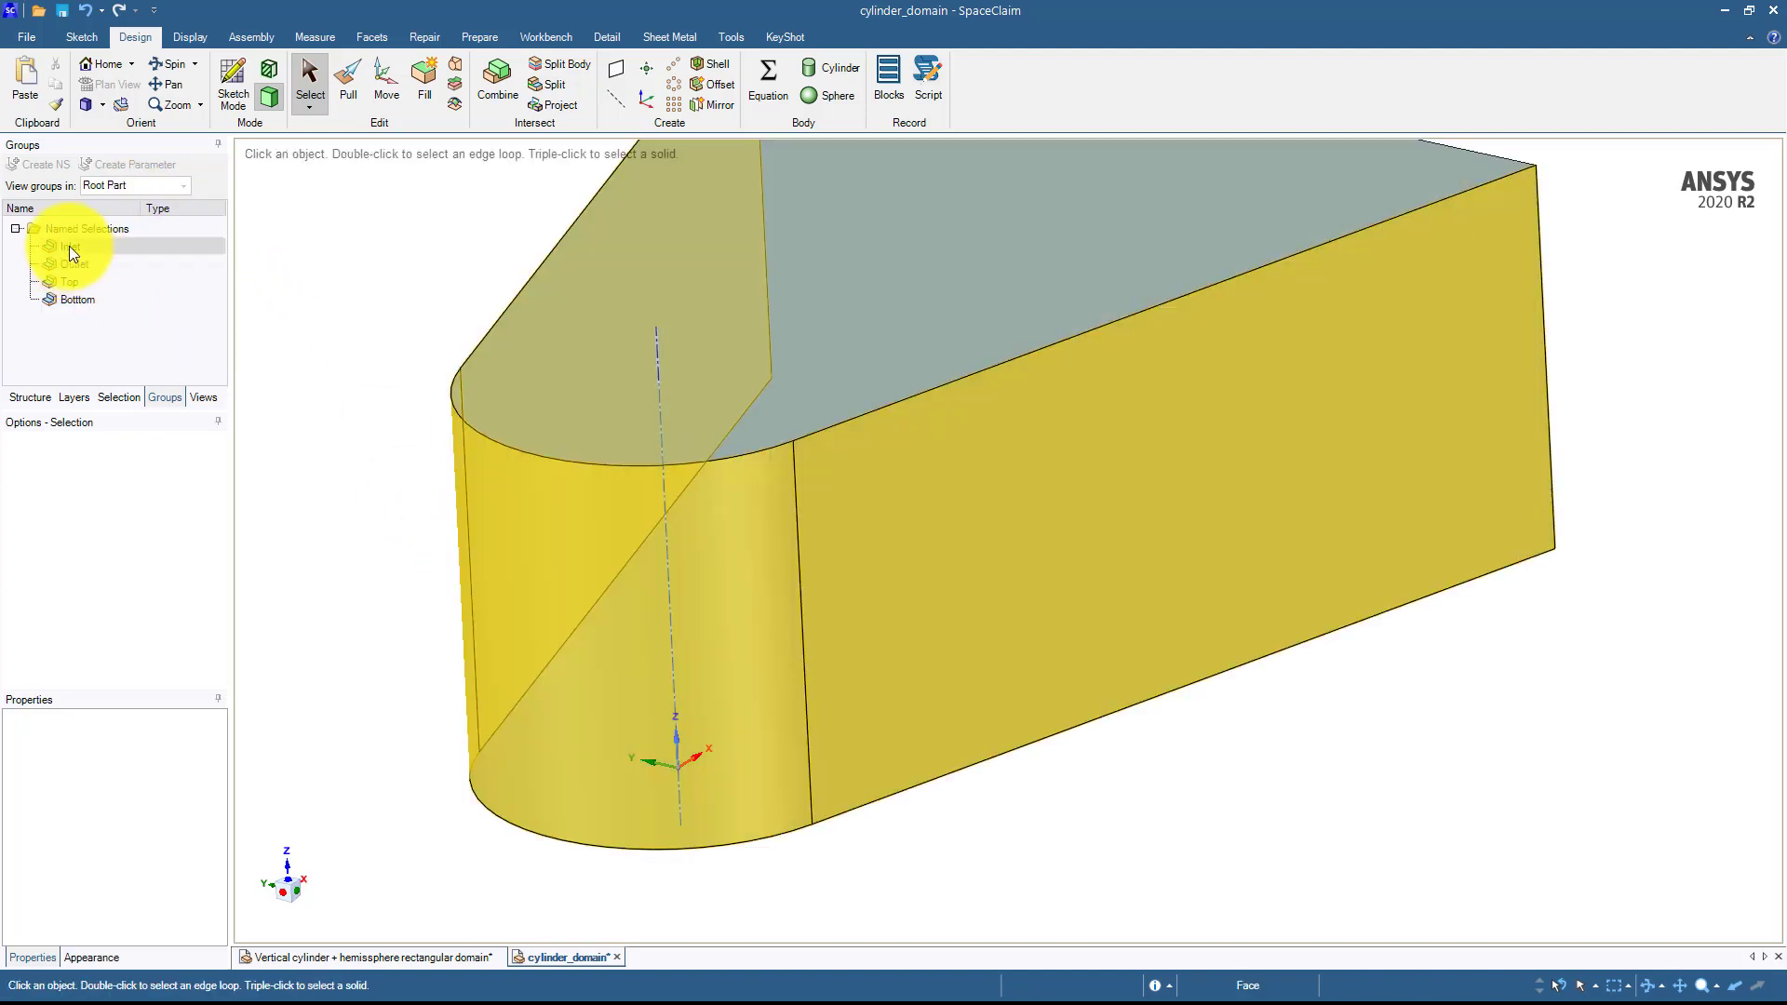
Select the Inlet named selection to check which faces it contains, and clear the selection.
{"action": "left_click", "coordinate": [69, 246]}
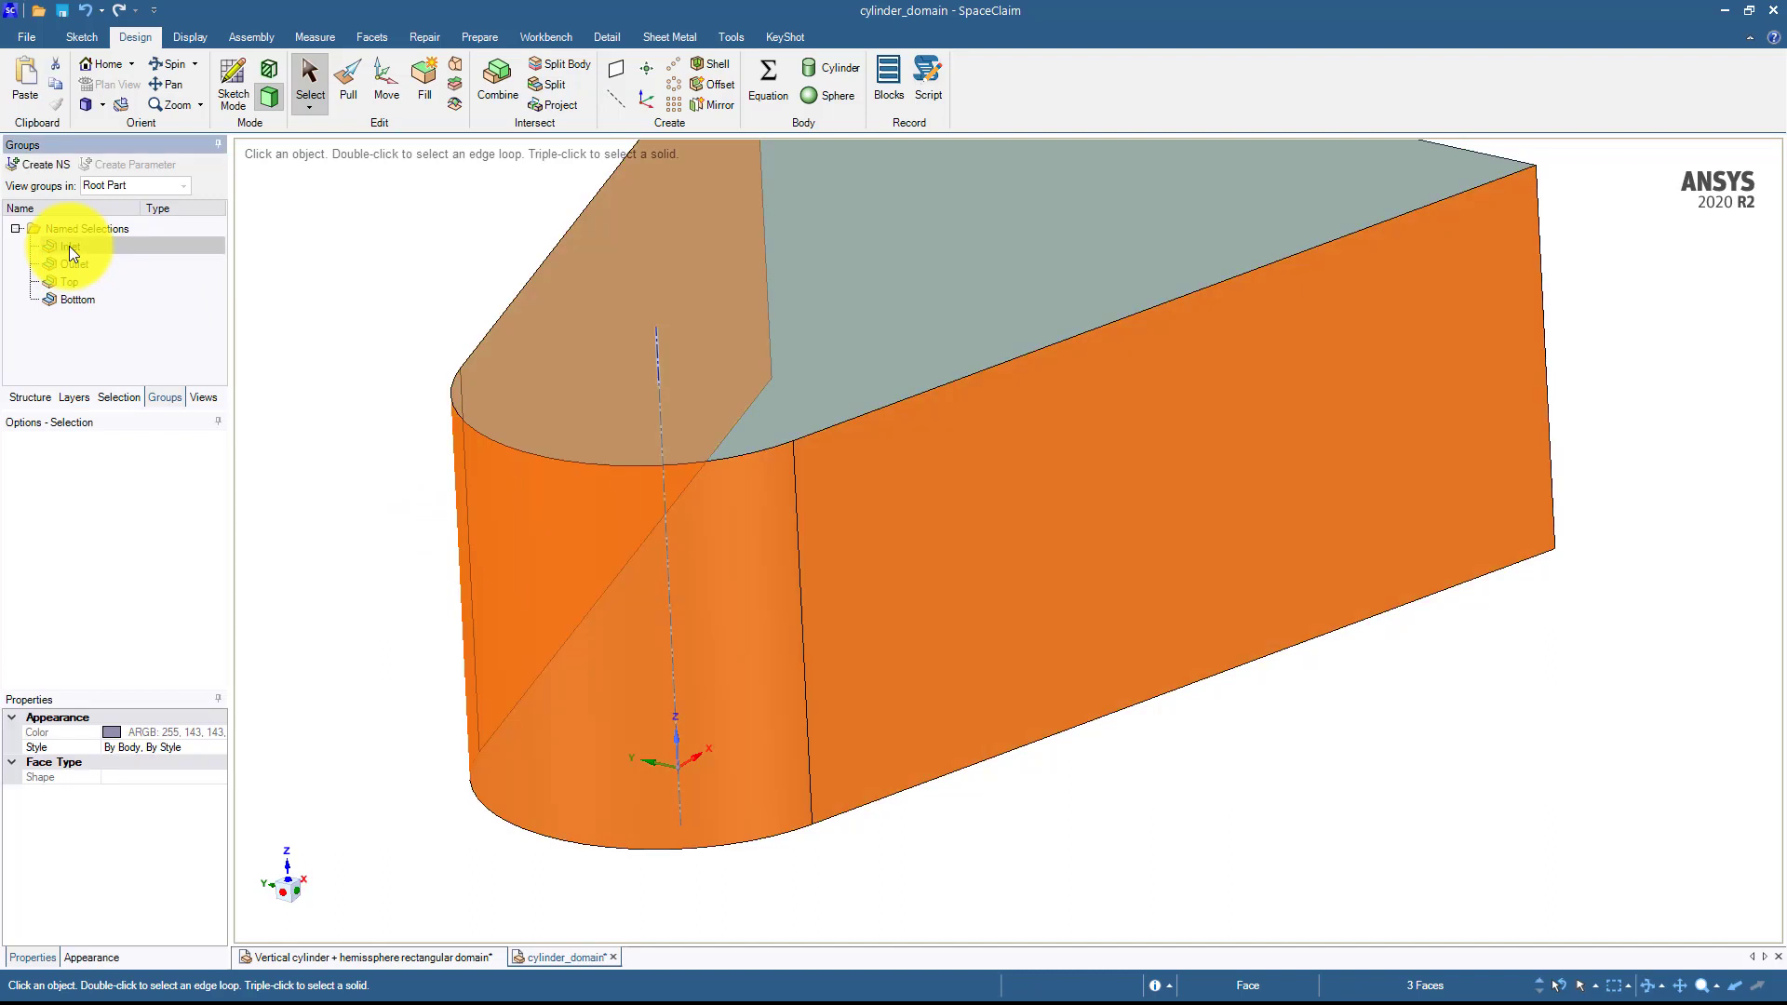
{"action": "right_click", "coordinate": [69, 246]}
{"action": "left_click", "coordinate": [138, 370]}
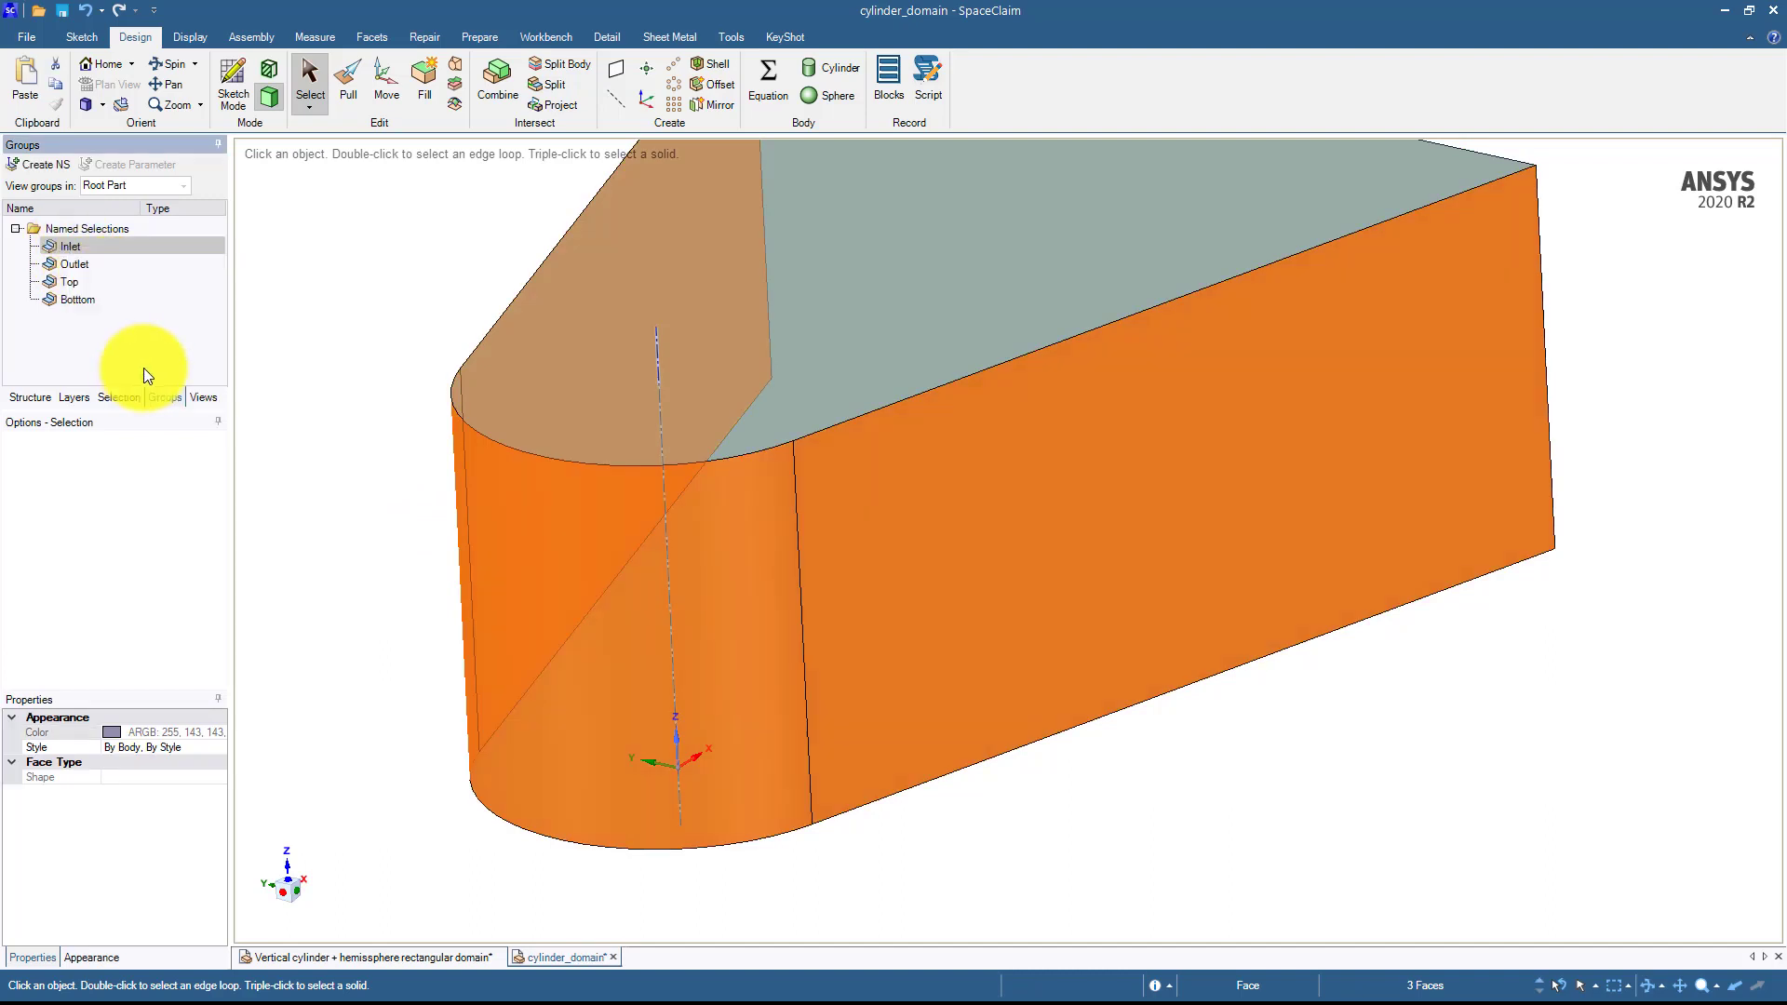
{"action": "left_click", "coordinate": [327, 347]}
{"action": "middle_click_drag", "start_coordinate": [327, 346], "coordinate": [366, 319]}
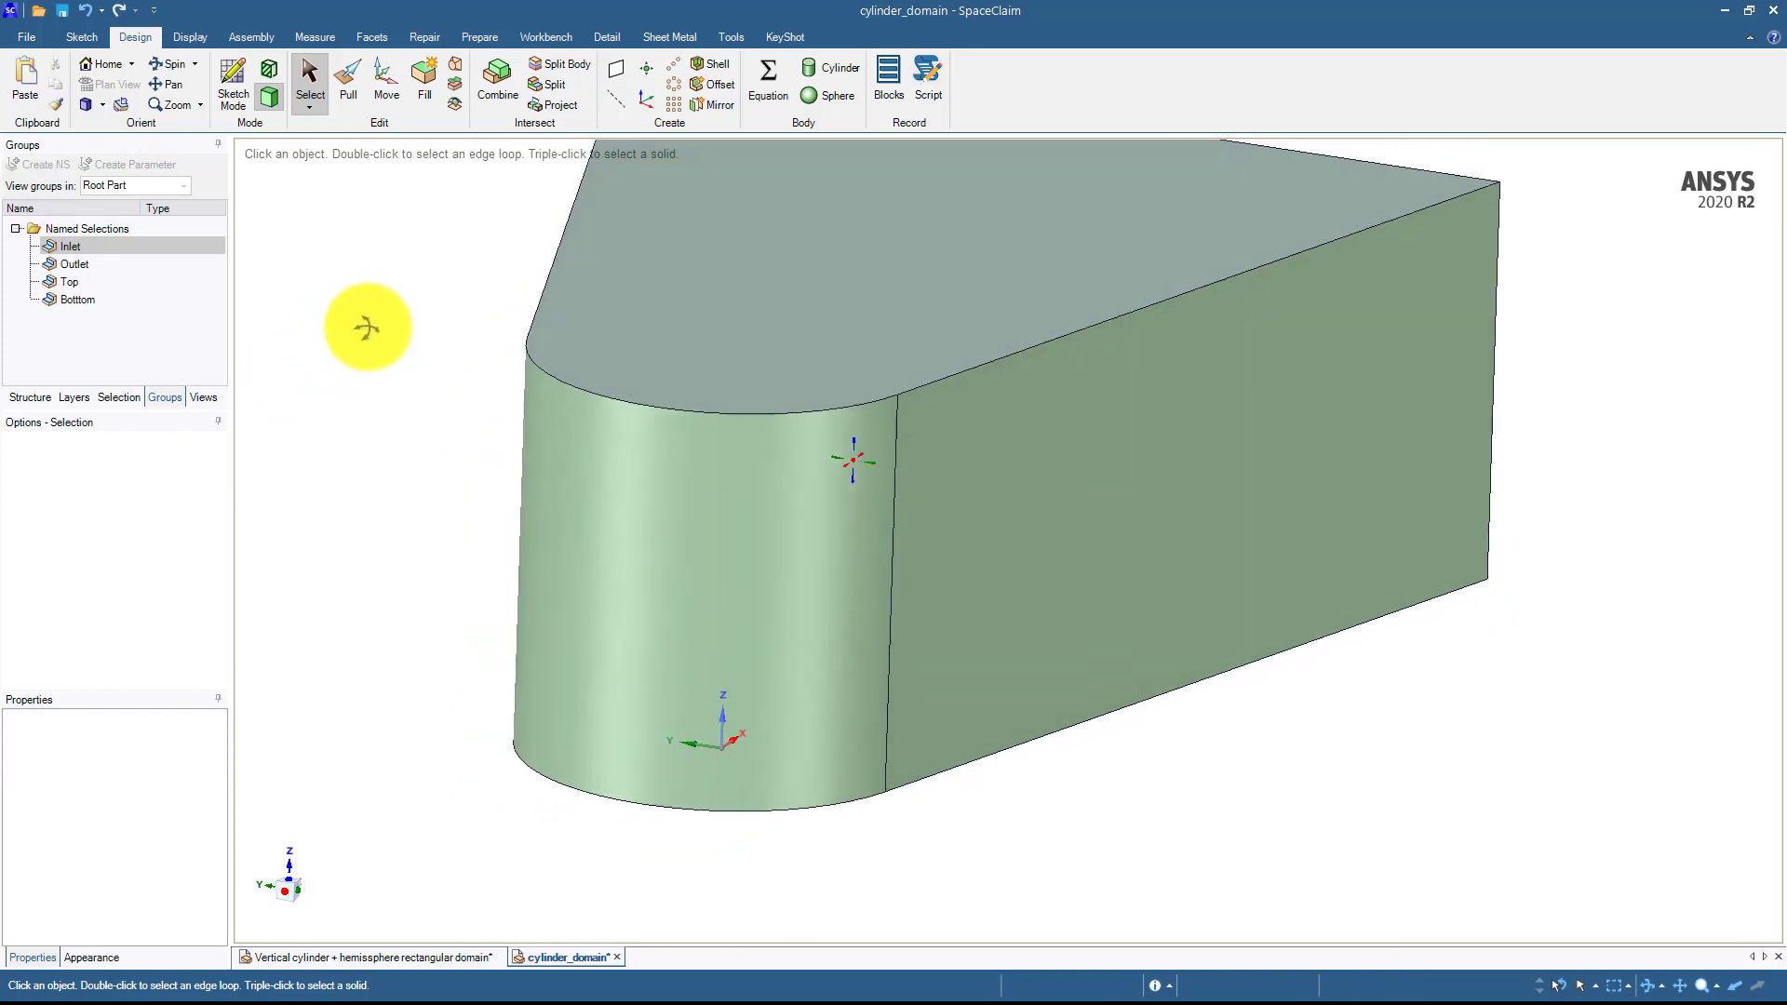
Hide the Inlet faces and all suppressed bodies in the model.
{"action": "right_click", "coordinate": [85, 244]}
{"action": "left_click", "coordinate": [404, 293]}
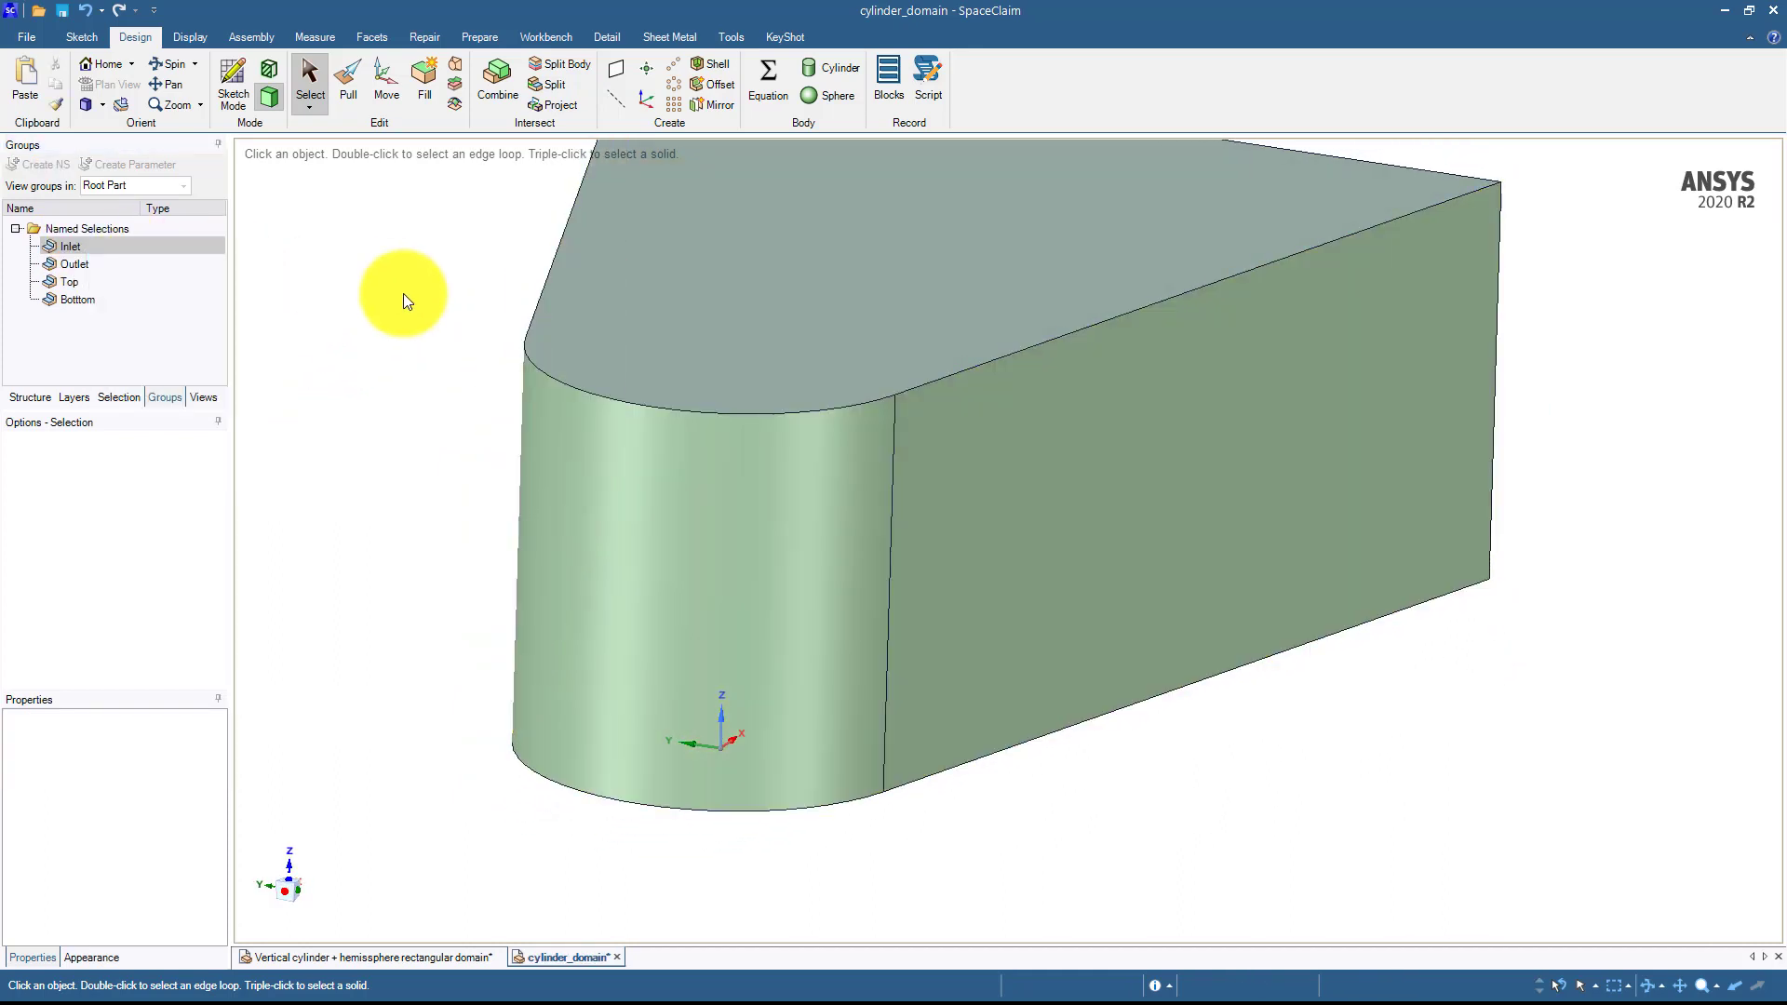
{"action": "right_click", "coordinate": [404, 293]}
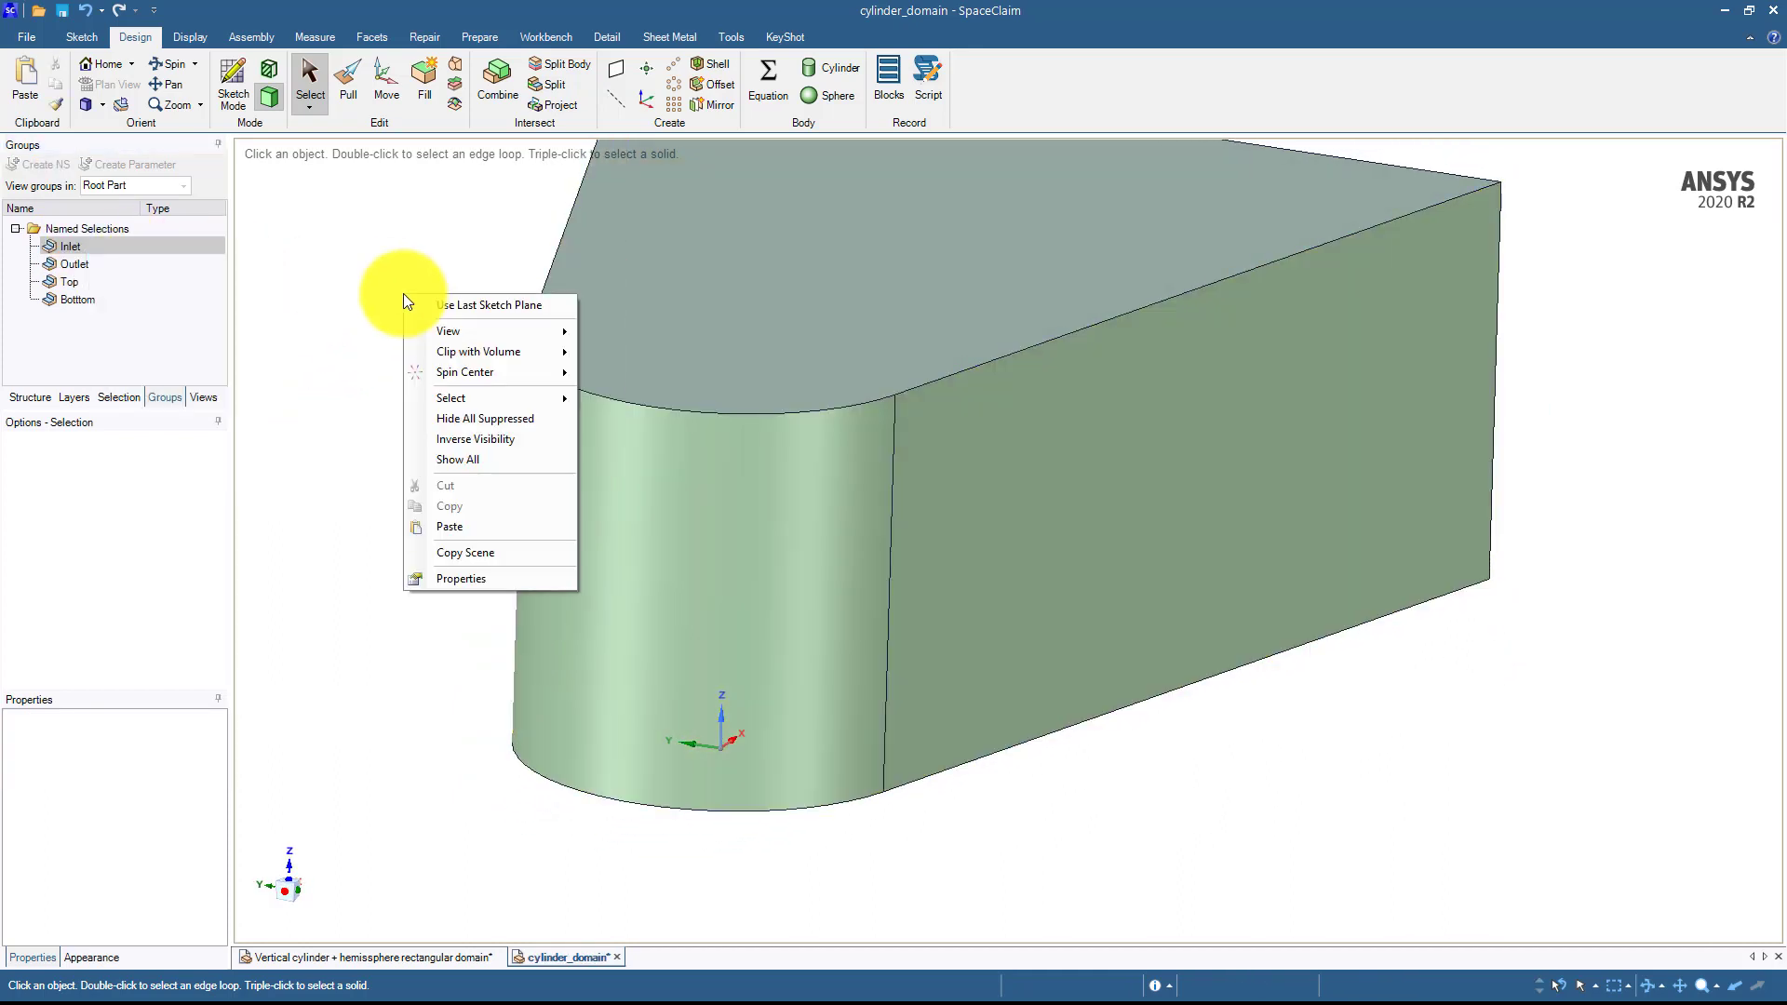
{"action": "left_click", "coordinate": [454, 420]}
{"action": "middle_click_drag", "start_coordinate": [451, 418], "coordinate": [369, 380]}
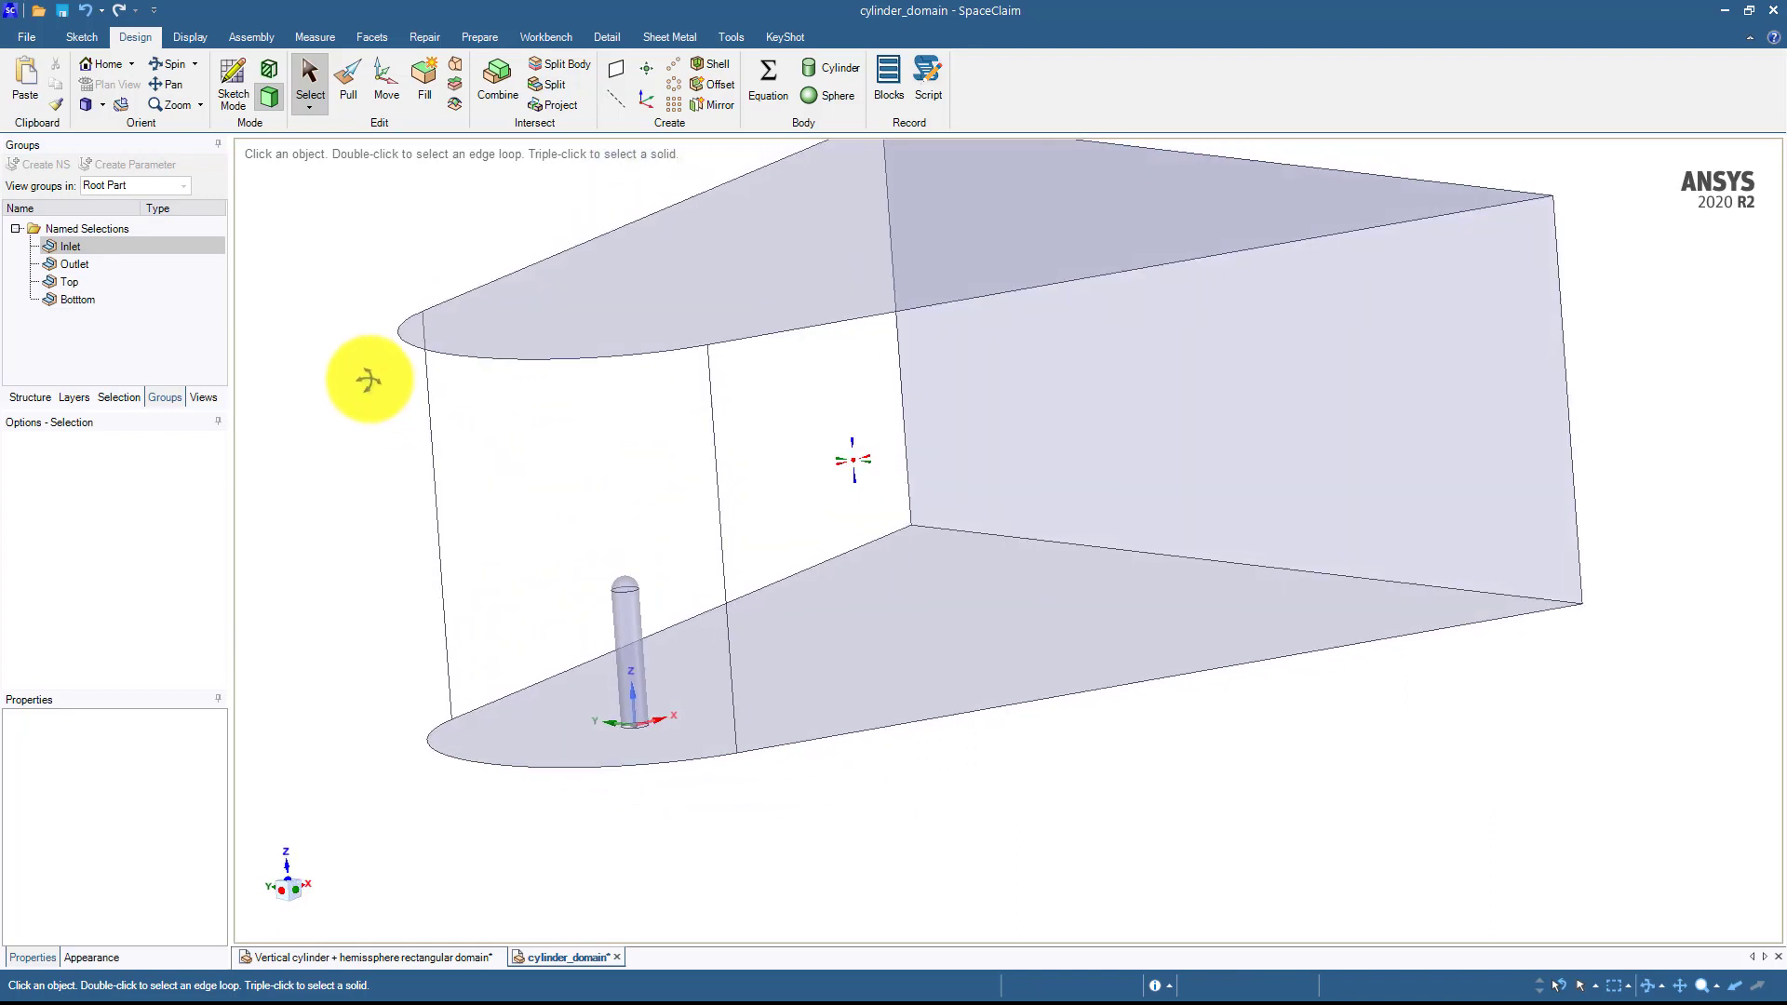
{"action": "middle_click_drag", "start_coordinate": [522, 450], "coordinate": [547, 453]}
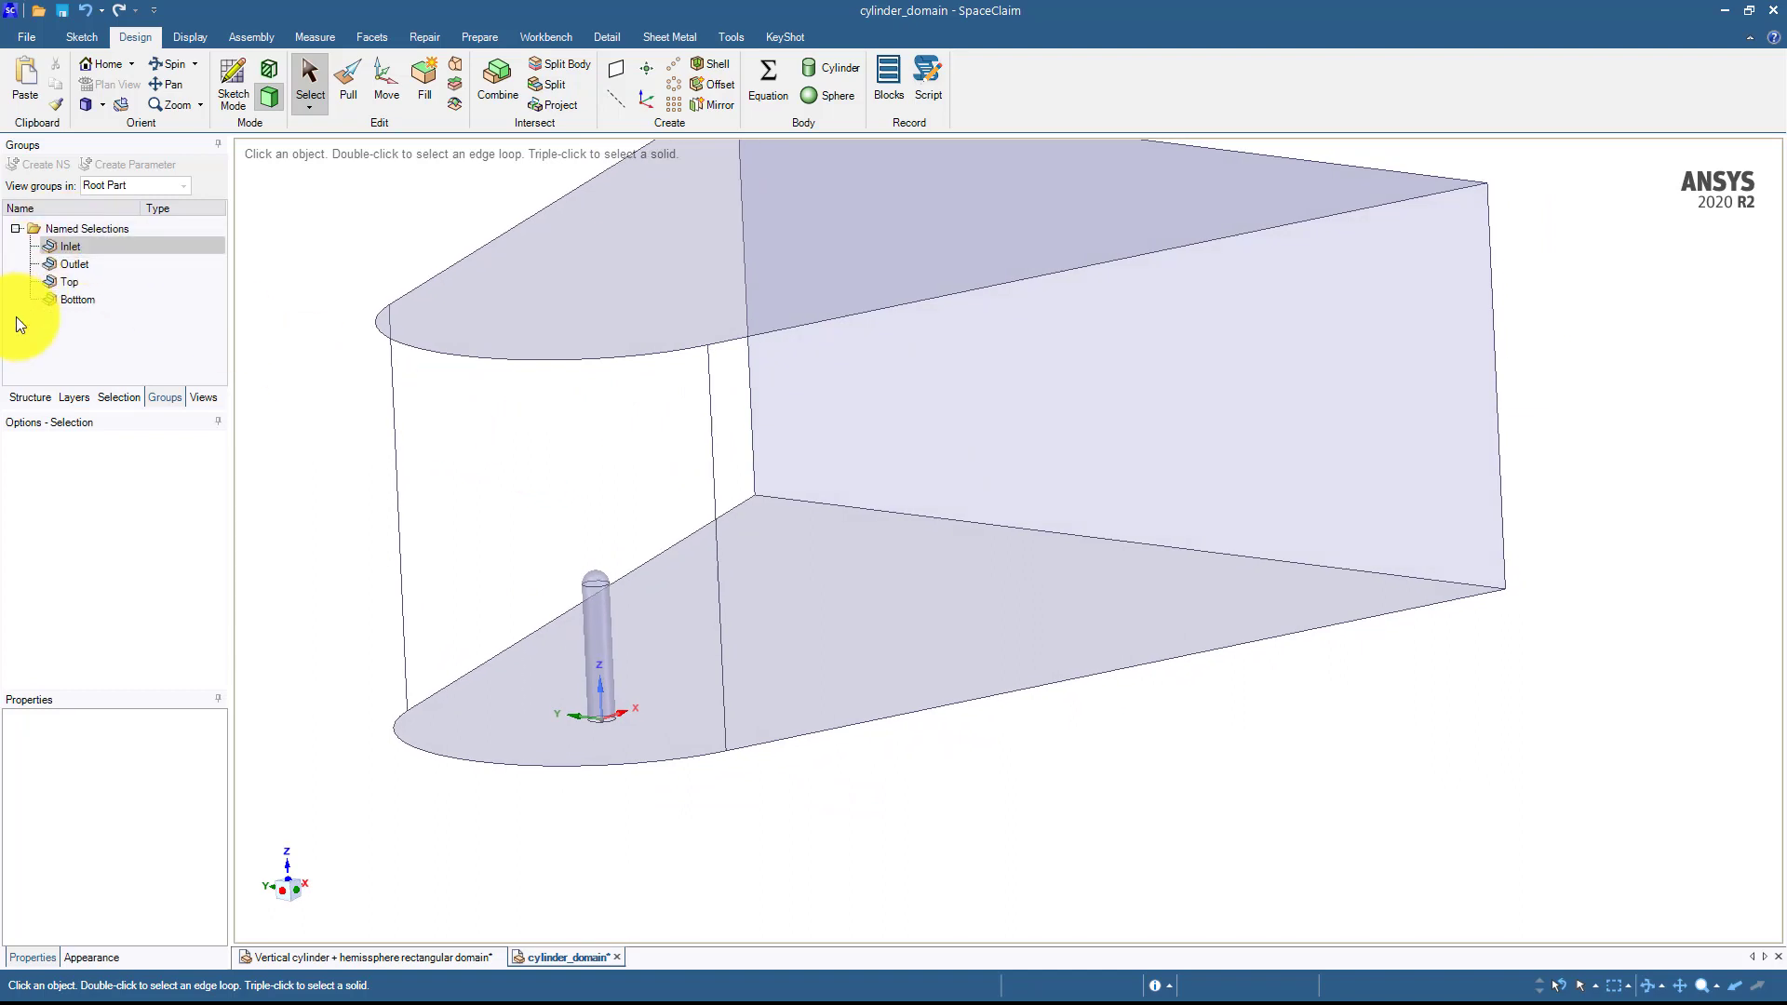
Check in the structure tree which bodies are visible, and return to the named selections list.
{"action": "left_click", "coordinate": [32, 397]}
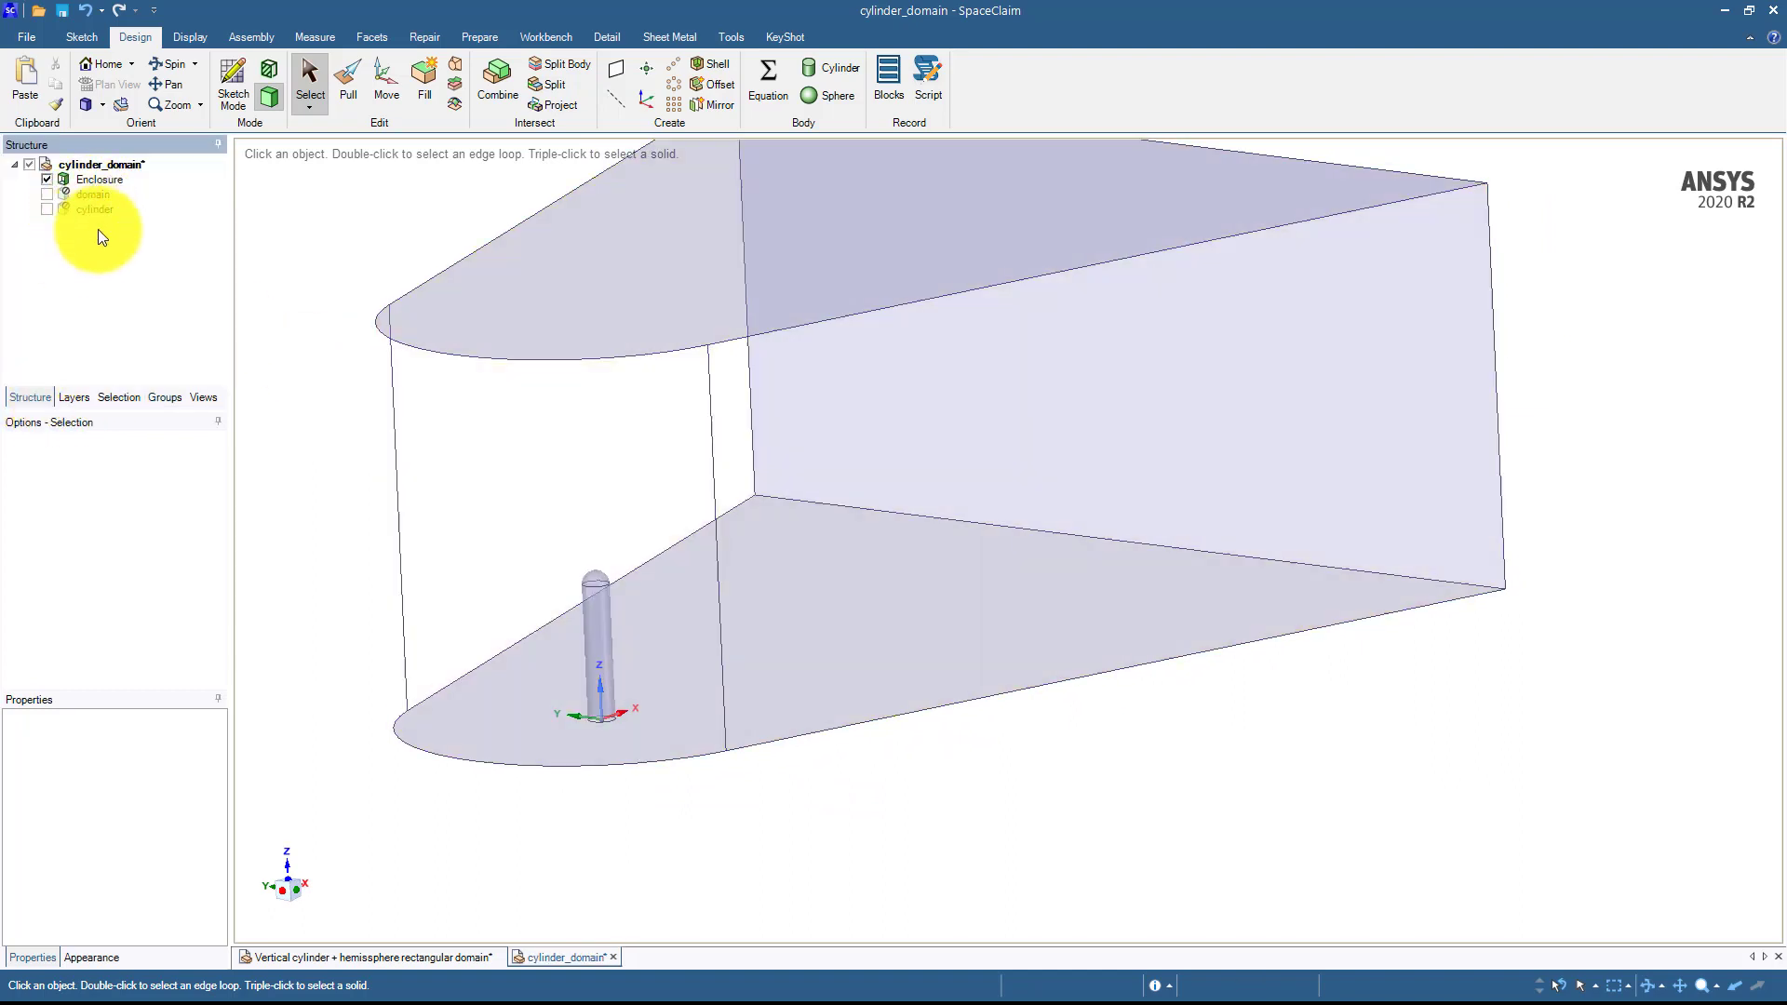
{"action": "left_click", "coordinate": [127, 394]}
{"action": "left_click", "coordinate": [160, 394]}
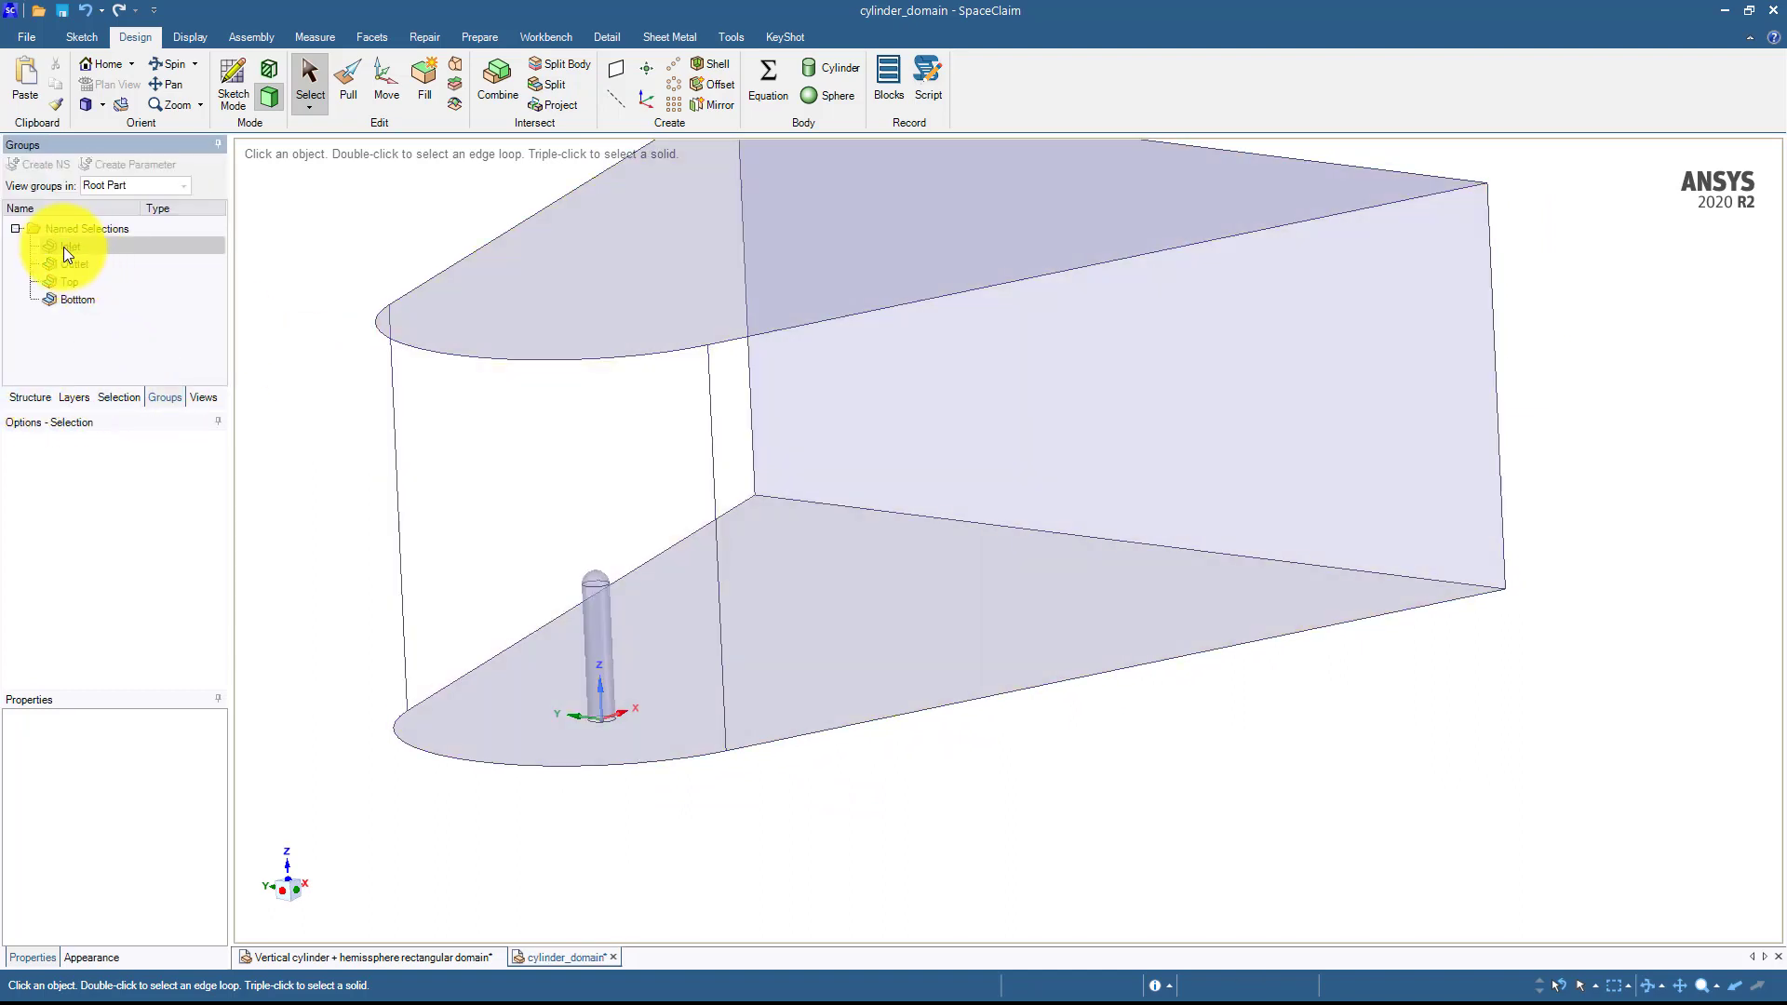
Hide the face belonging to the Outlet named selection, and clear the selection.
{"action": "right_click", "coordinate": [69, 263]}
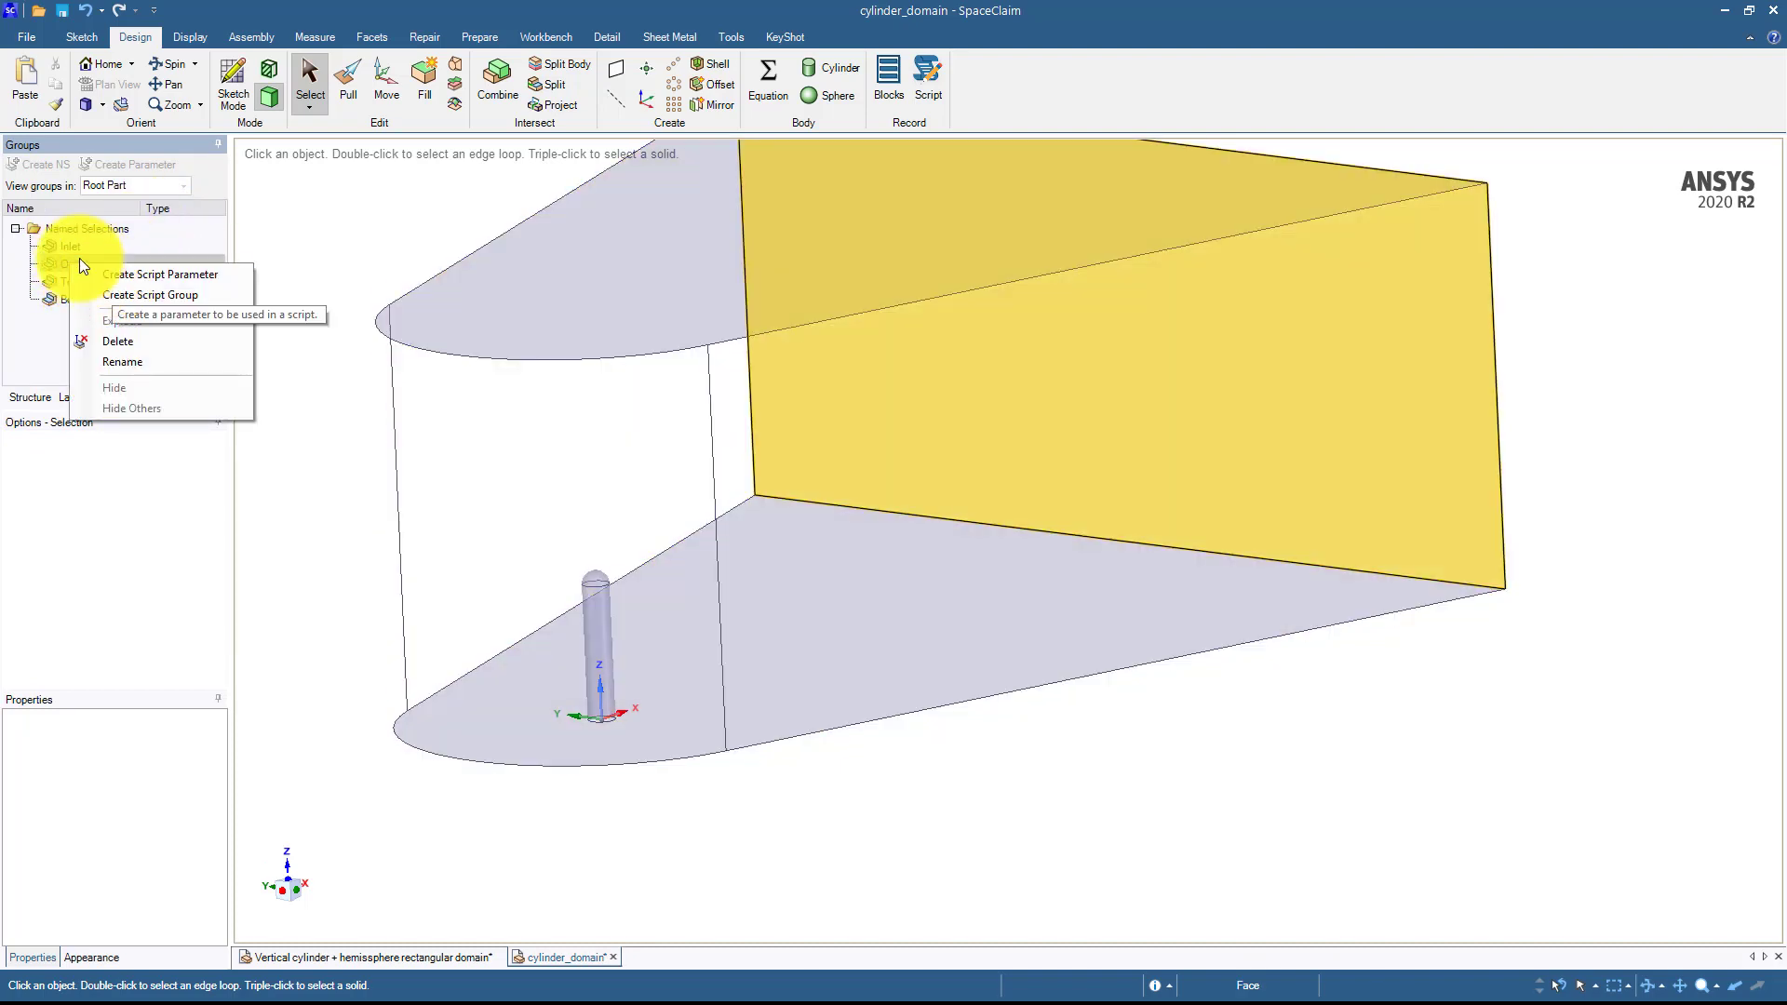
{"action": "left_click", "coordinate": [54, 258]}
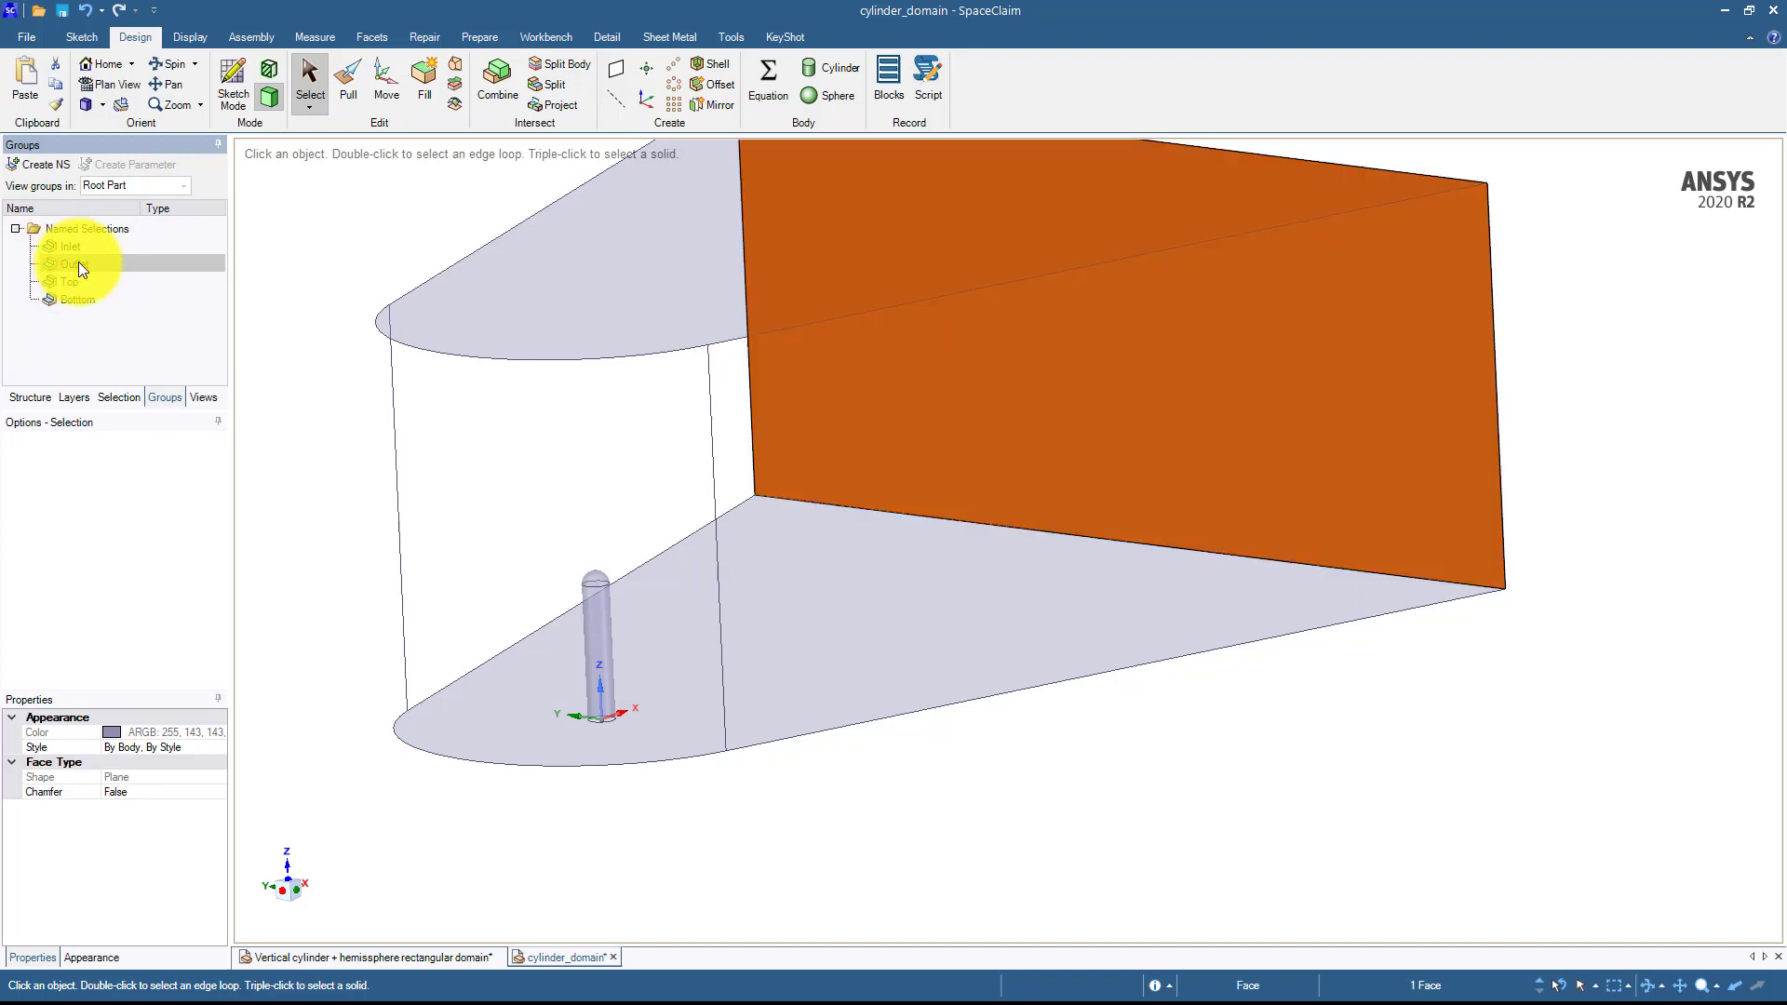
{"action": "right_click", "coordinate": [79, 261]}
{"action": "left_click", "coordinate": [120, 382]}
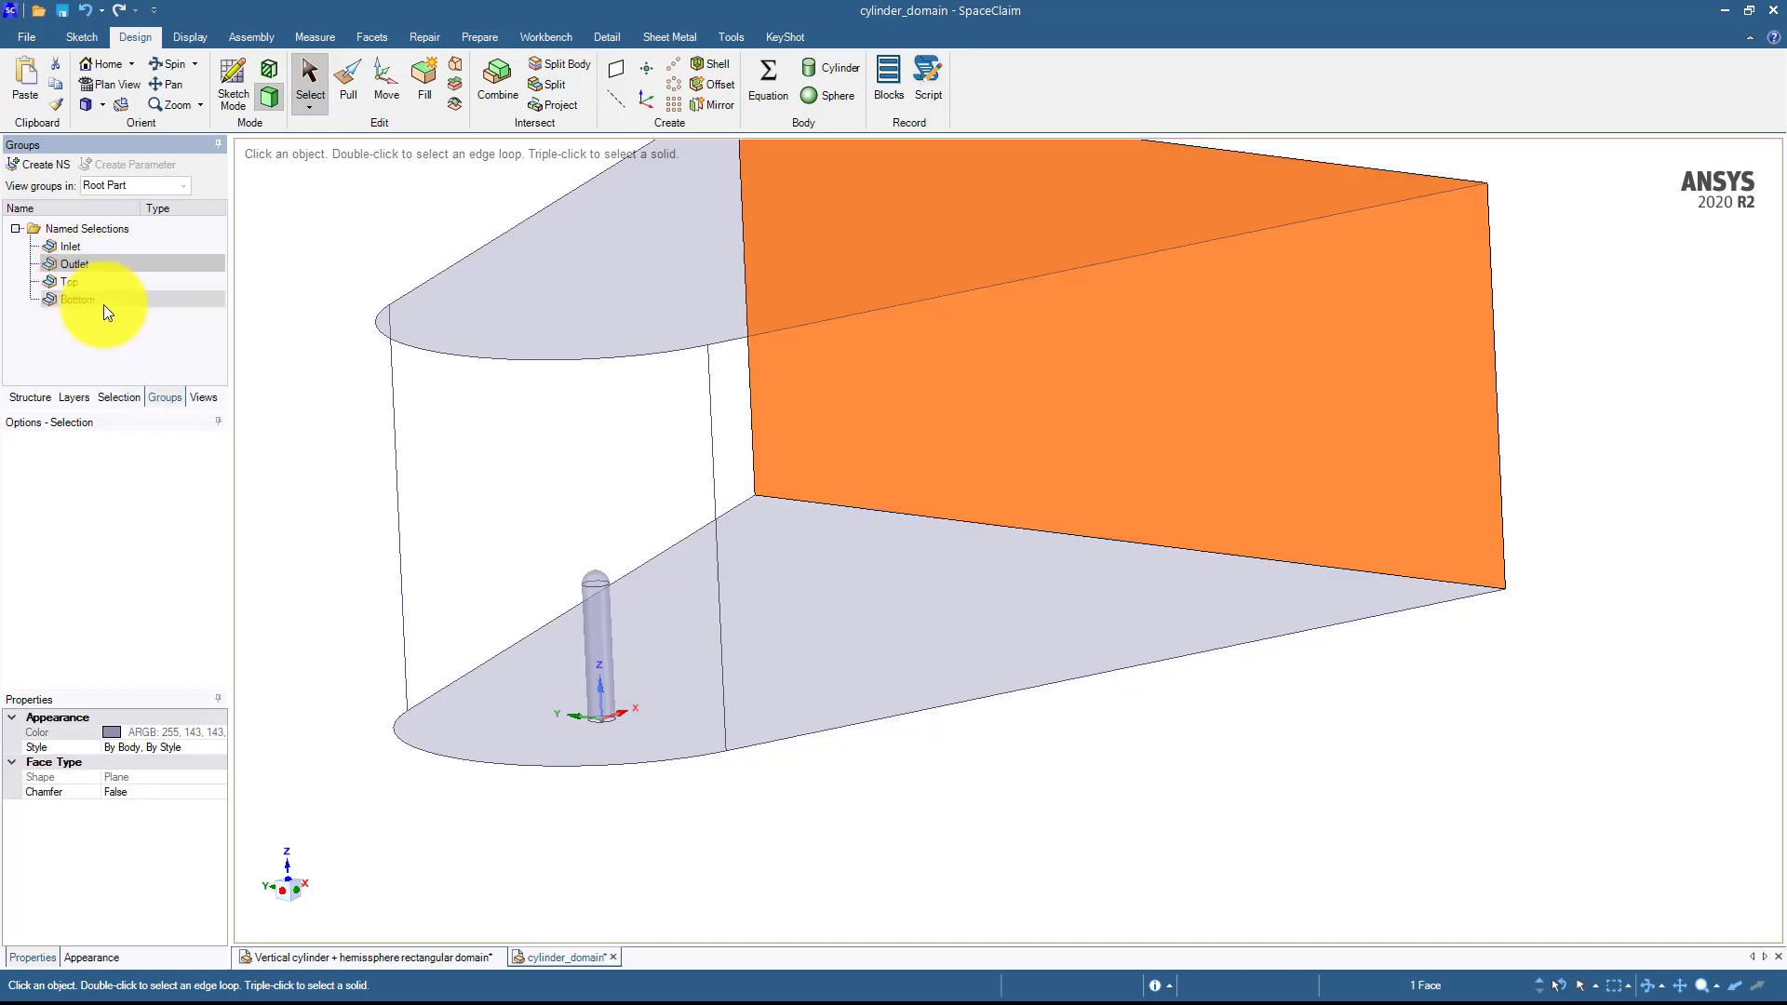
{"action": "left_click", "coordinate": [362, 286]}
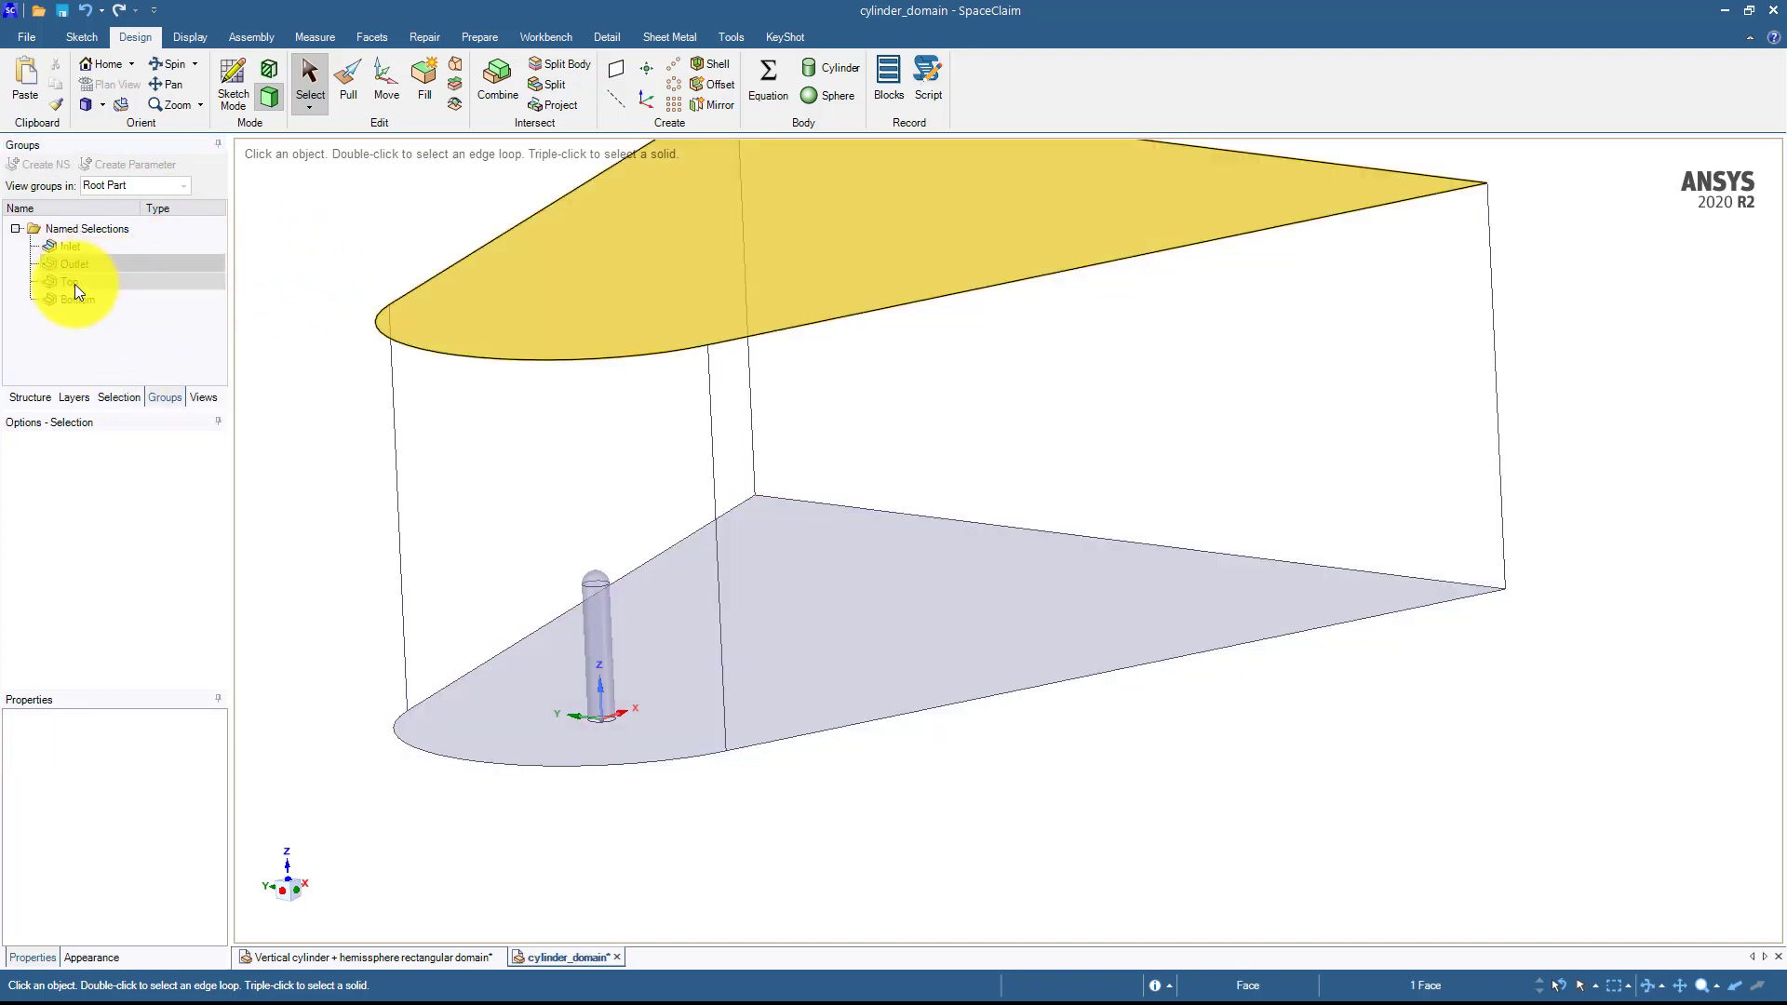
Hide the face of the Top named selection, and try to hide the Bottom face.
{"action": "left_click", "coordinate": [74, 283]}
{"action": "right_click", "coordinate": [75, 283]}
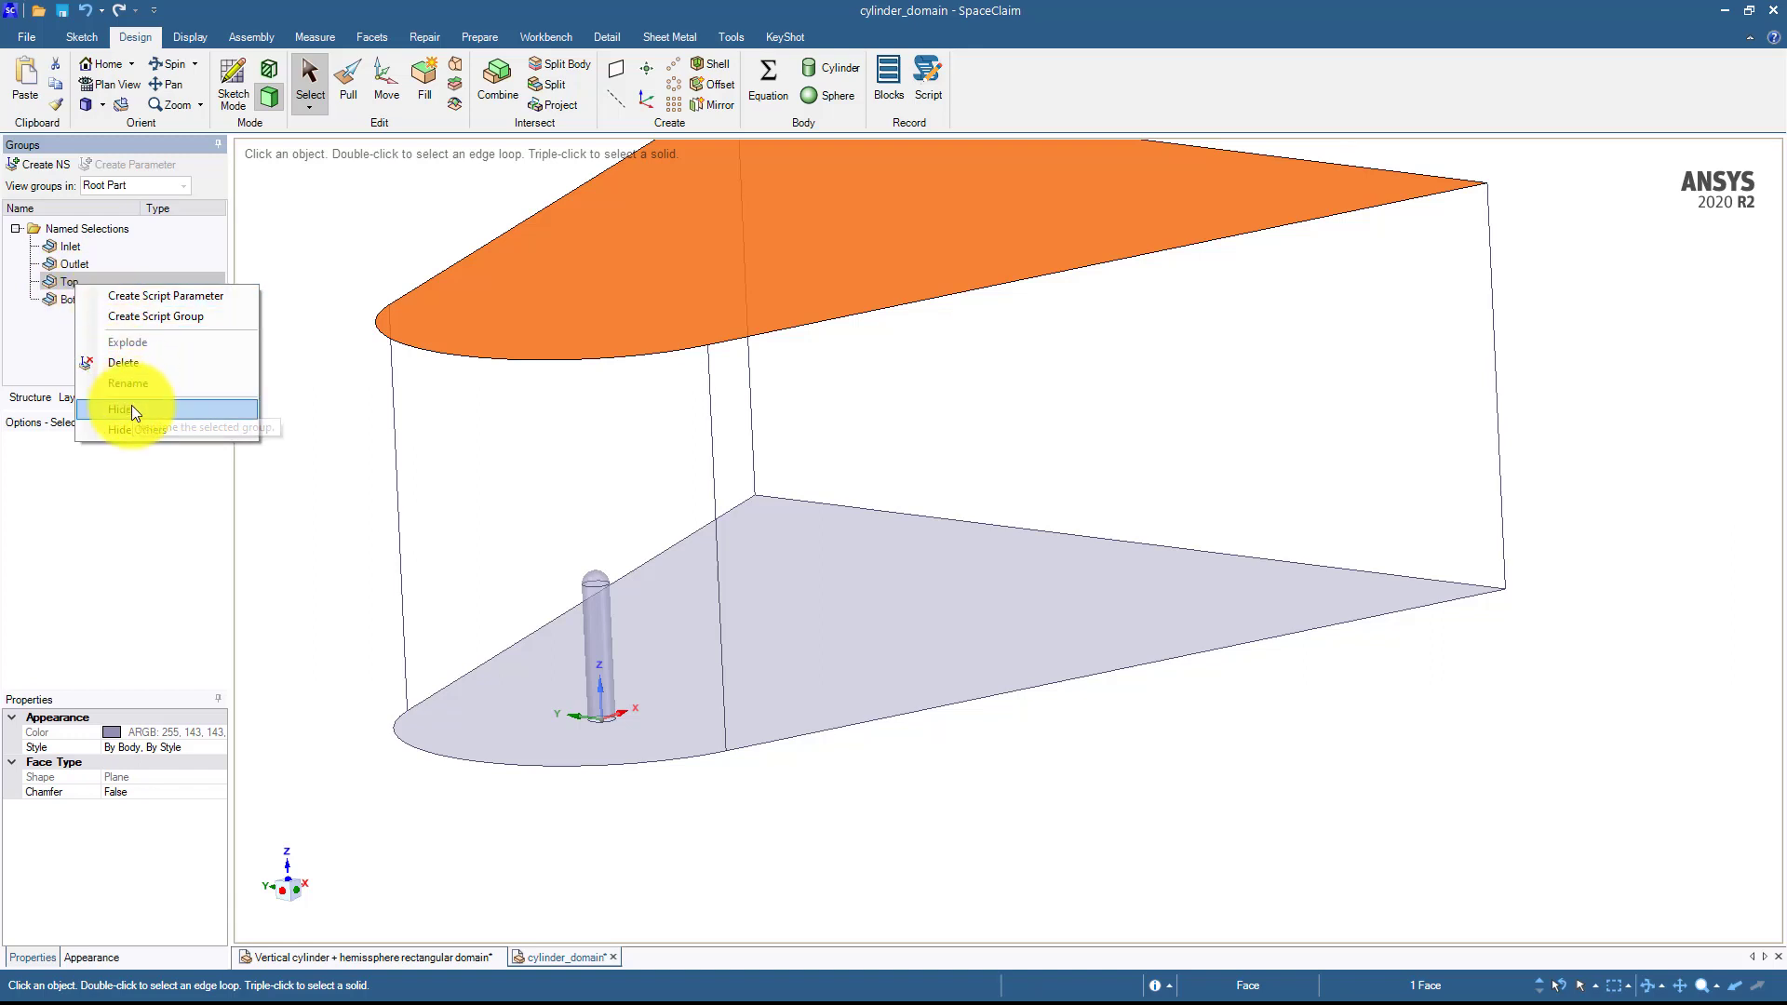
{"action": "left_click", "coordinate": [128, 409]}
{"action": "right_click", "coordinate": [75, 296]}
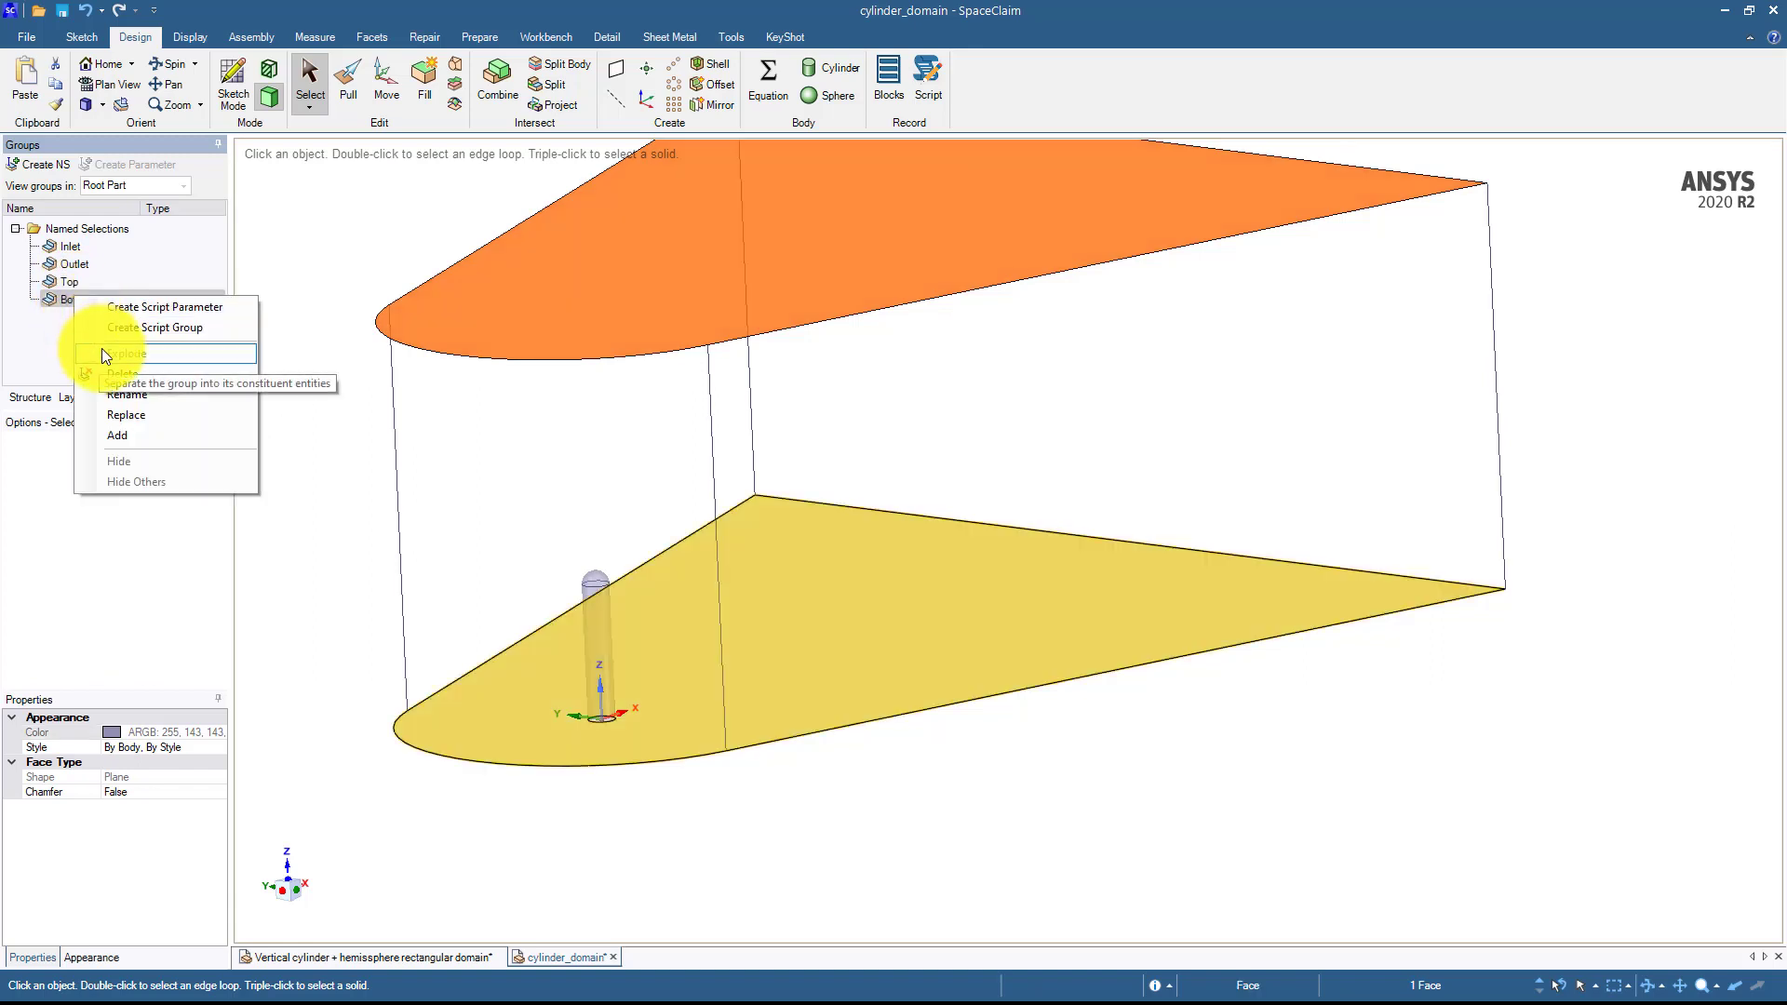
{"action": "left_click", "coordinate": [338, 241]}
{"action": "right_click", "coordinate": [76, 299]}
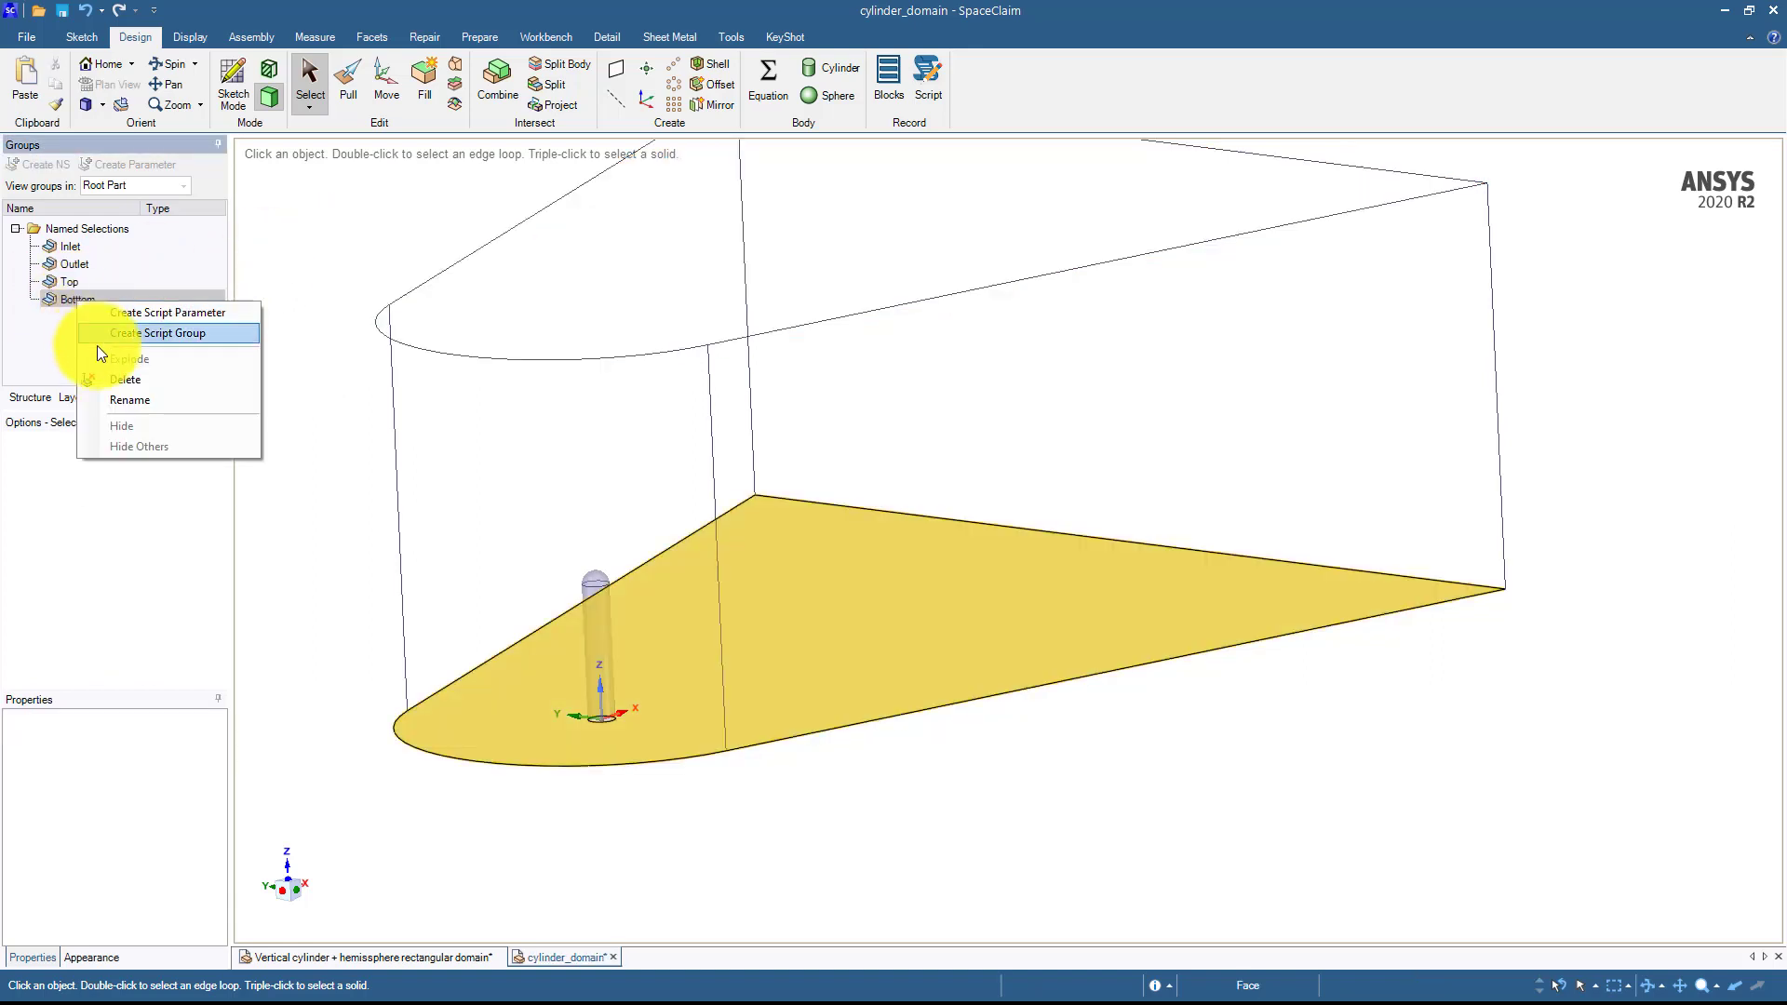
{"action": "left_click", "coordinate": [130, 419]}
Select the whole Enclosure solid, and select the Inlet, Outlet and Top named selections together.
{"action": "mouse_move", "coordinate": [316, 251]}
{"action": "middle_mouse_down"}
{"action": "mouse_move", "coordinate": [346, 287]}
{"action": "mouse_move", "coordinate": [342, 243]}
{"action": "middle_mouse_up"}
{"action": "left_click", "coordinate": [307, 92]}
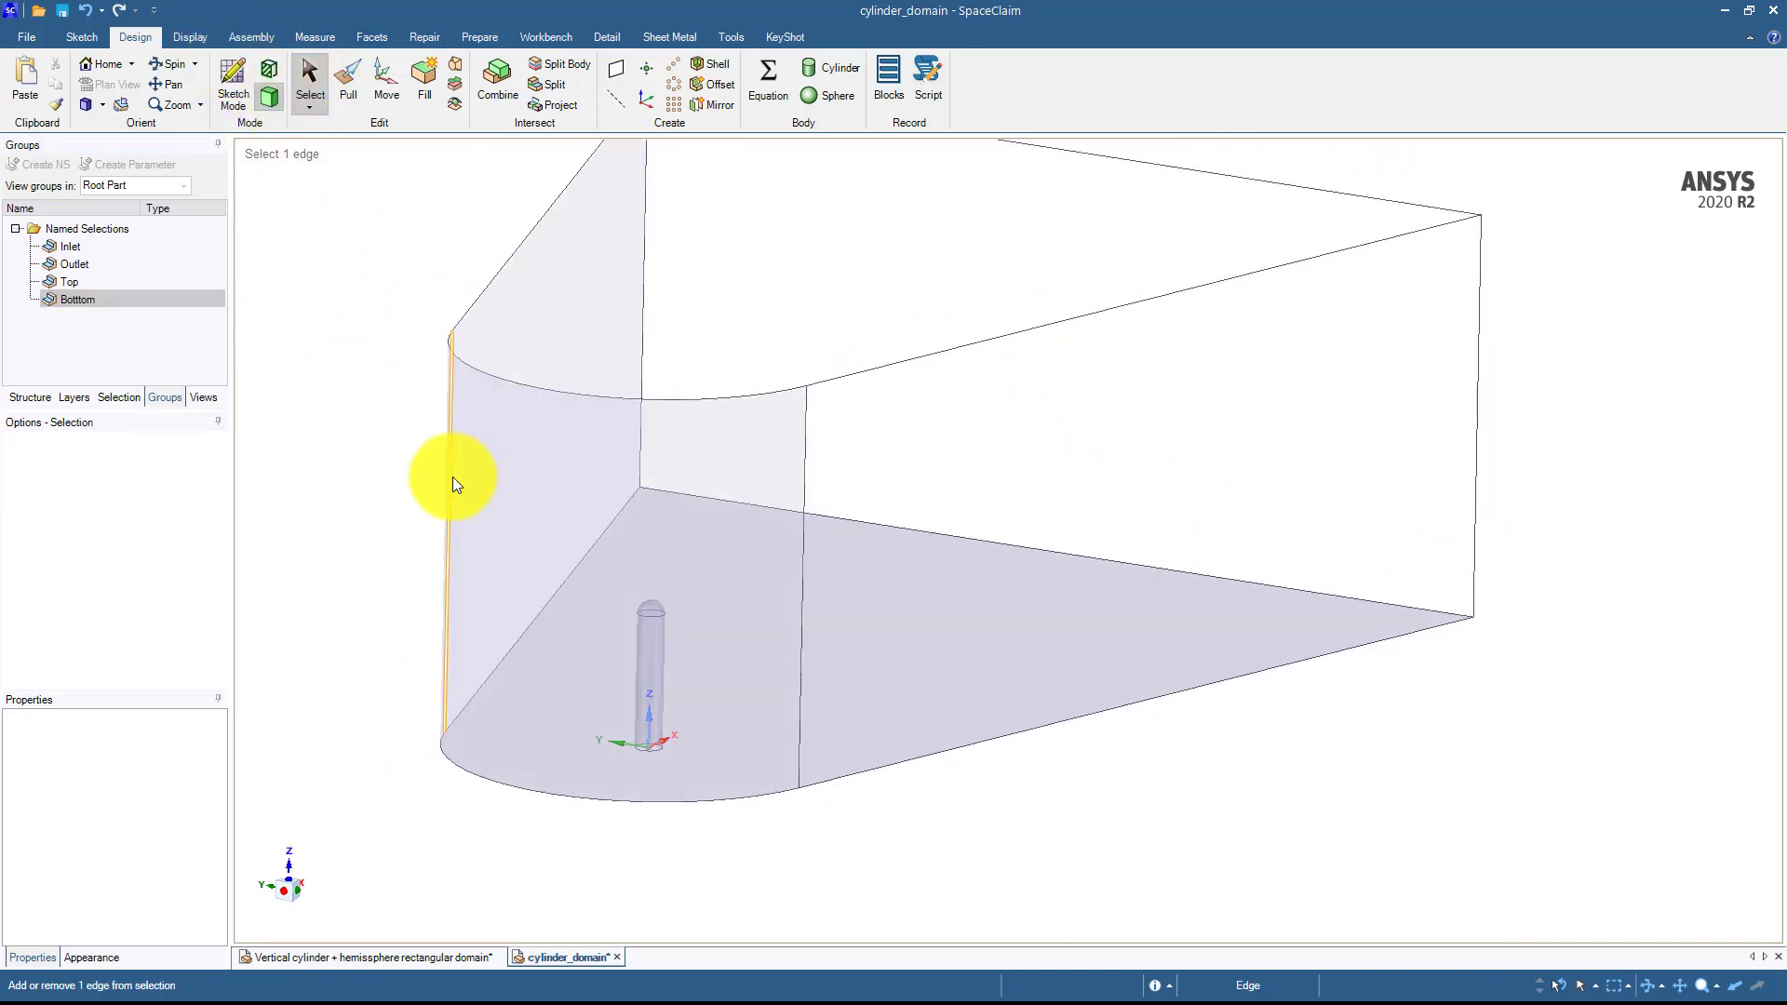
{"action": "triple_click", "coordinate": [454, 480]}
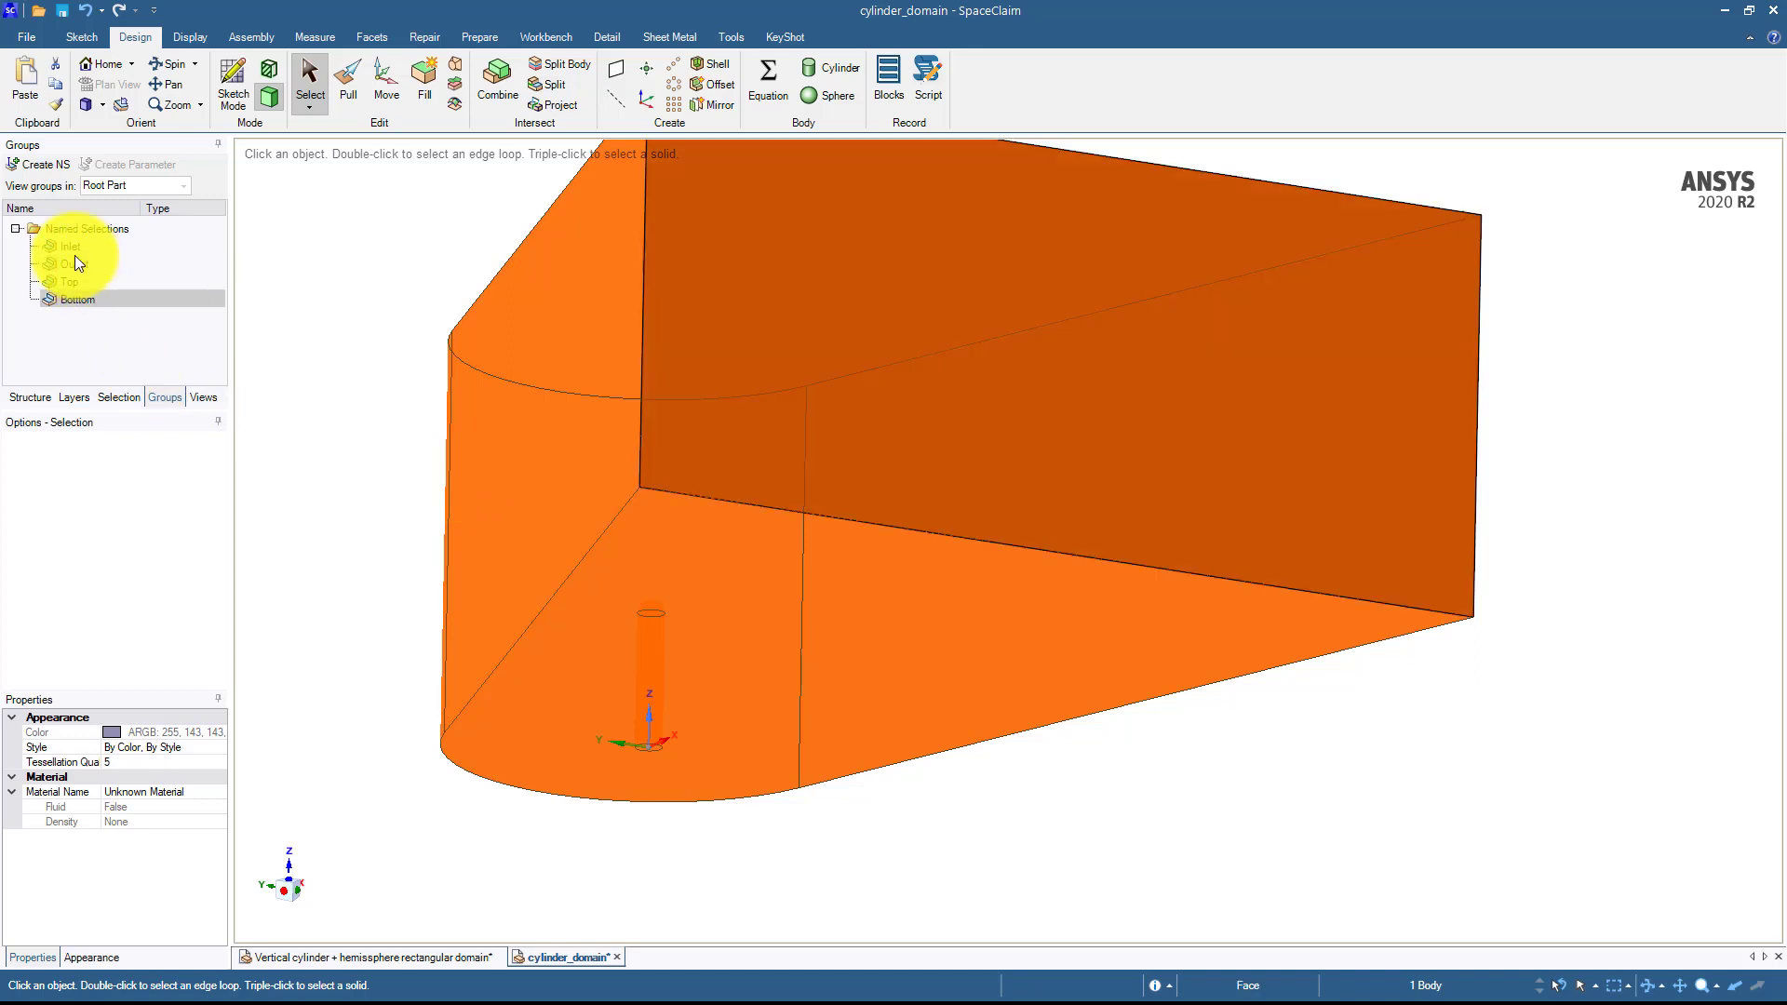
{"action": "left_click", "coordinate": [70, 246]}
{"action": "left_click", "coordinate": [75, 264], "text": "ctrl"}
{"action": "left_click", "coordinate": [75, 282], "text": "ctrl"}
{"action": "right_click", "coordinate": [75, 286]}
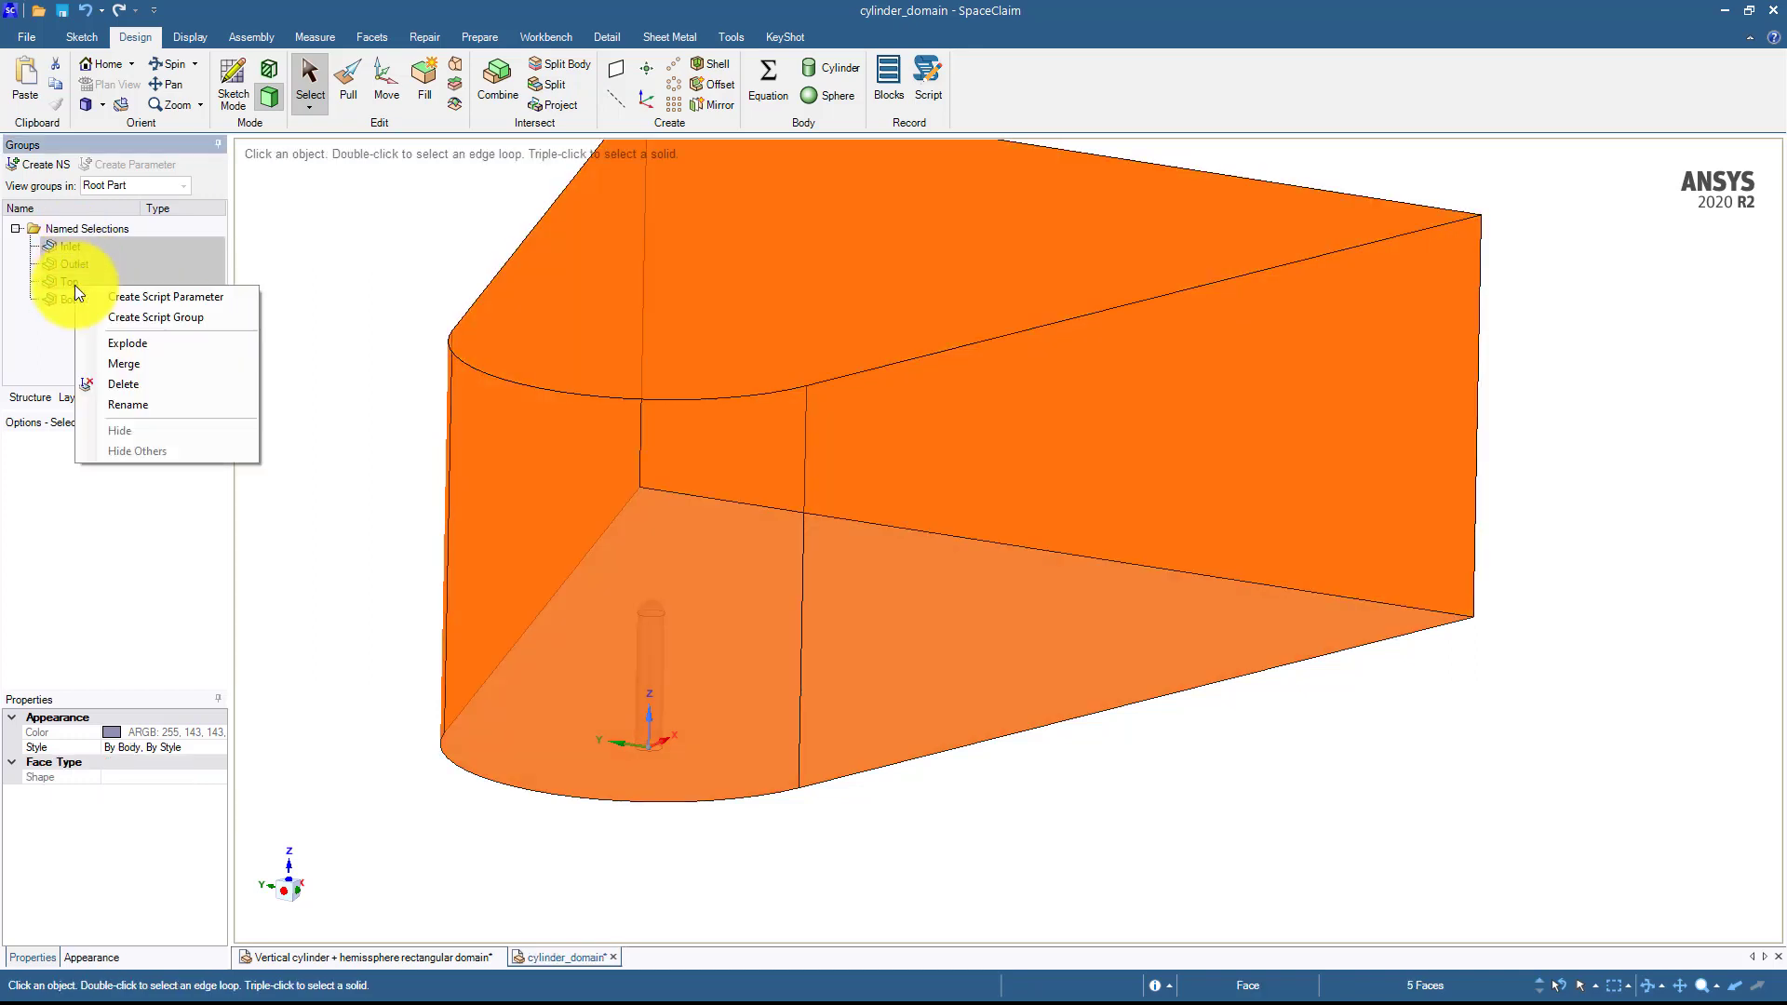
Show all hidden geometry in the model, and hide all suppressed bodies.
{"action": "right_click", "coordinate": [339, 298]}
{"action": "left_click", "coordinate": [428, 488]}
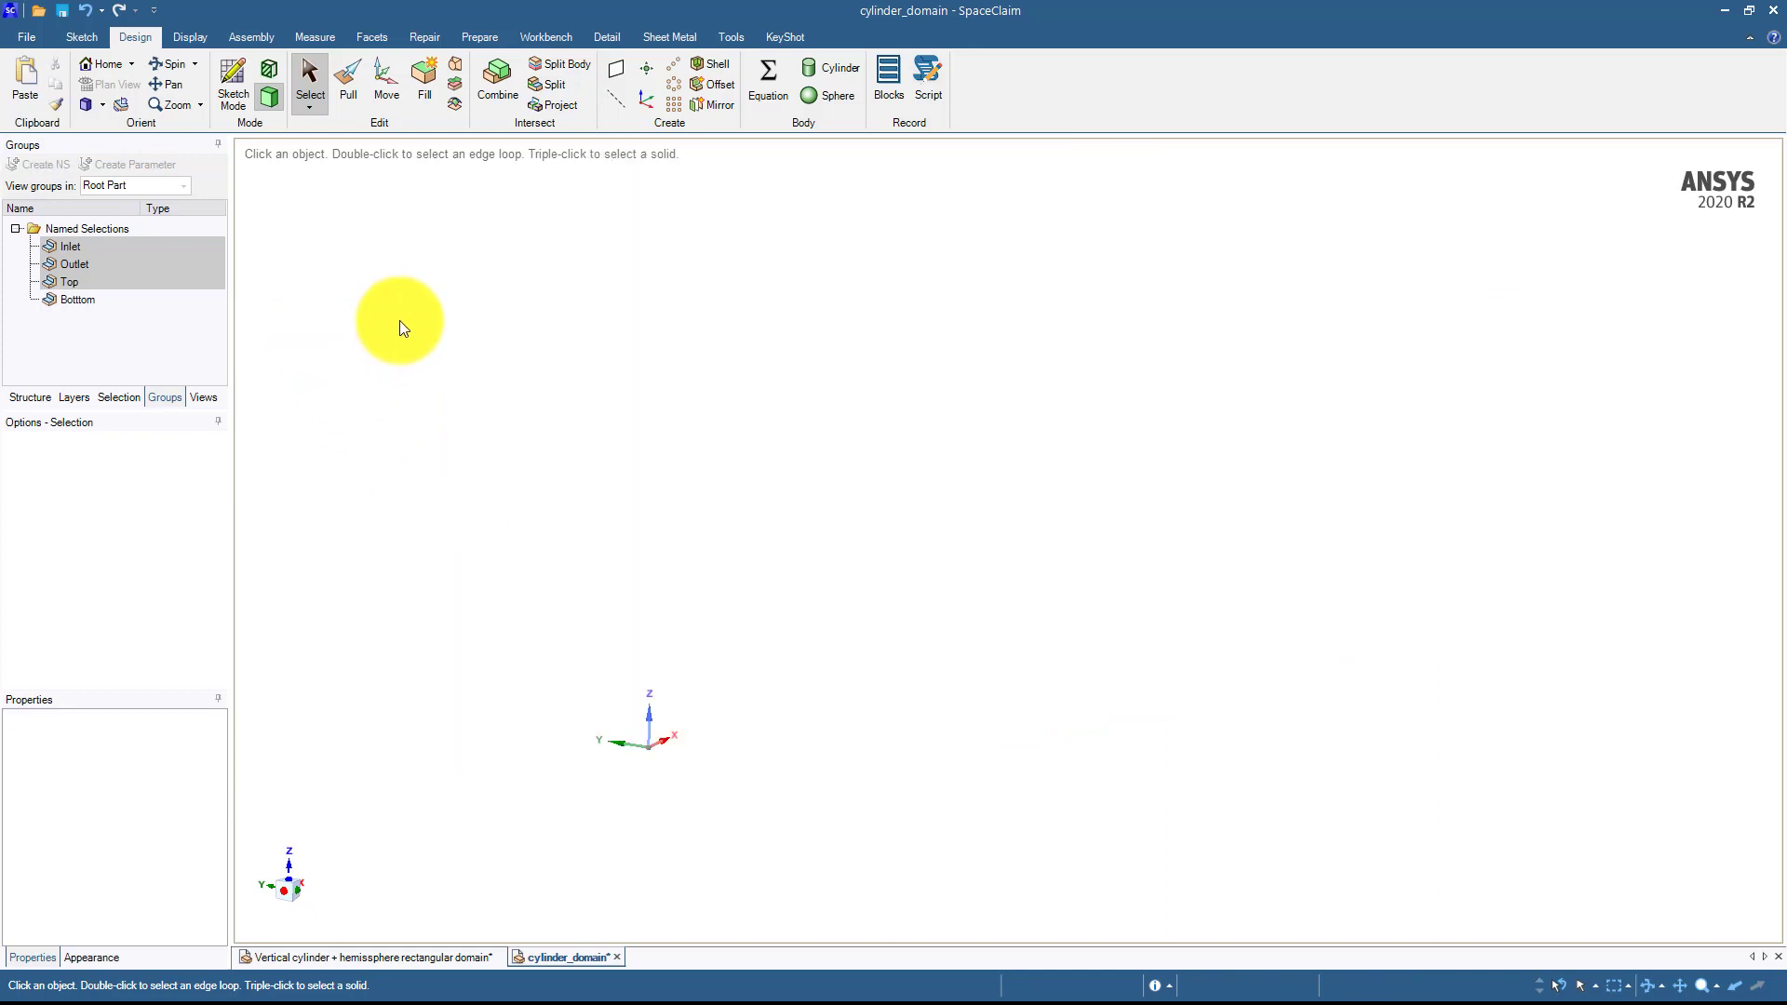
{"action": "right_click", "coordinate": [400, 320]}
{"action": "left_click", "coordinate": [458, 490]}
{"action": "right_click", "coordinate": [364, 367]}
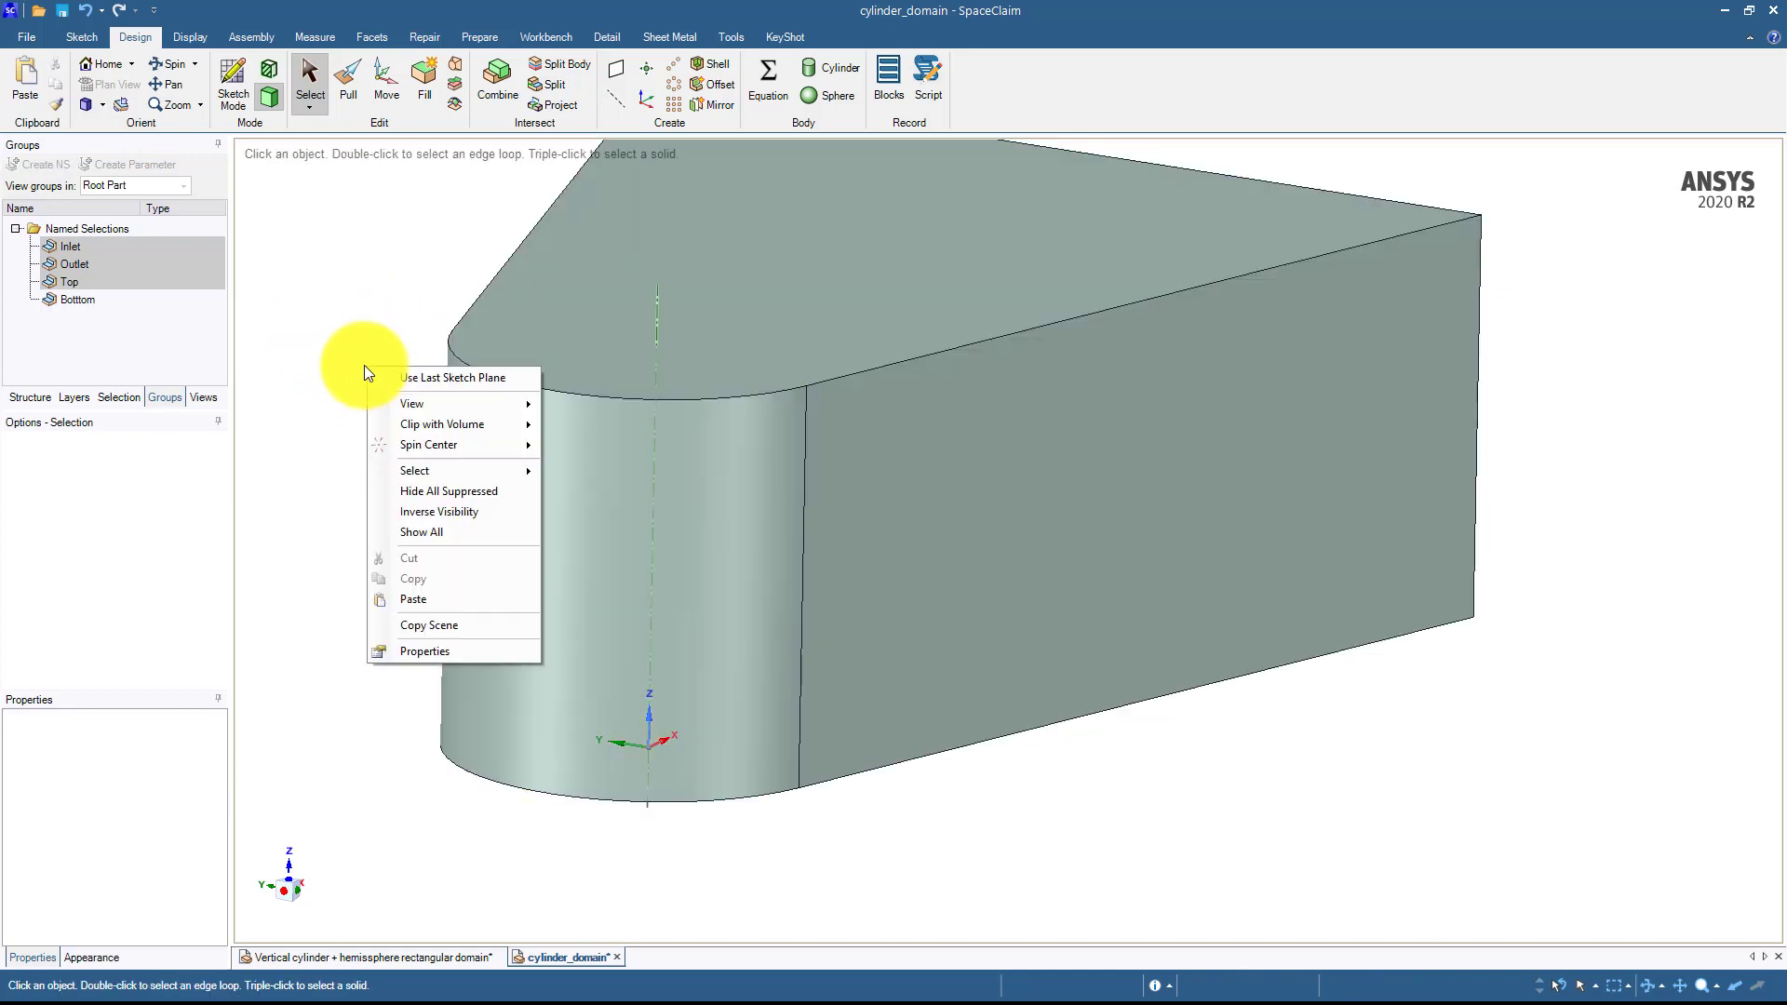
{"action": "left_click", "coordinate": [441, 490]}
{"action": "mouse_move", "coordinate": [374, 383]}
{"action": "middle_mouse_down"}
{"action": "mouse_move", "coordinate": [337, 371]}
{"action": "mouse_move", "coordinate": [372, 381]}
{"action": "middle_mouse_up"}
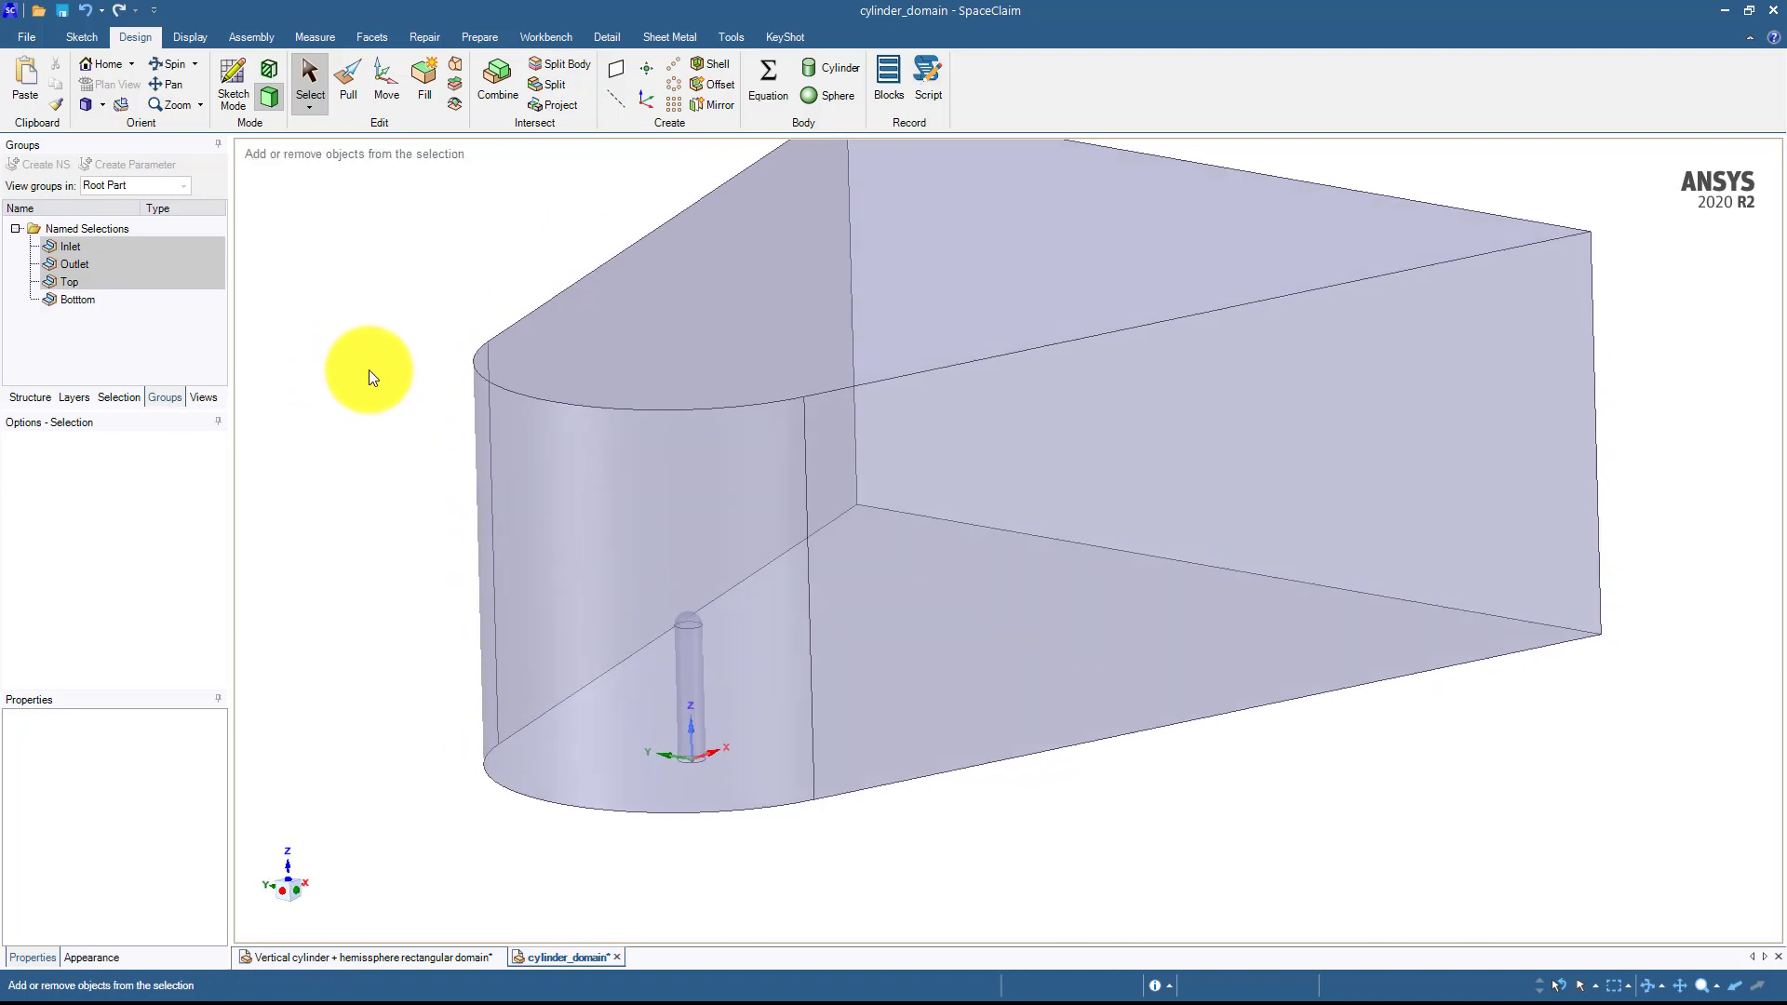
Select the whole Enclosure body and make it opaque.
{"action": "key", "text": "ctrl+a"}
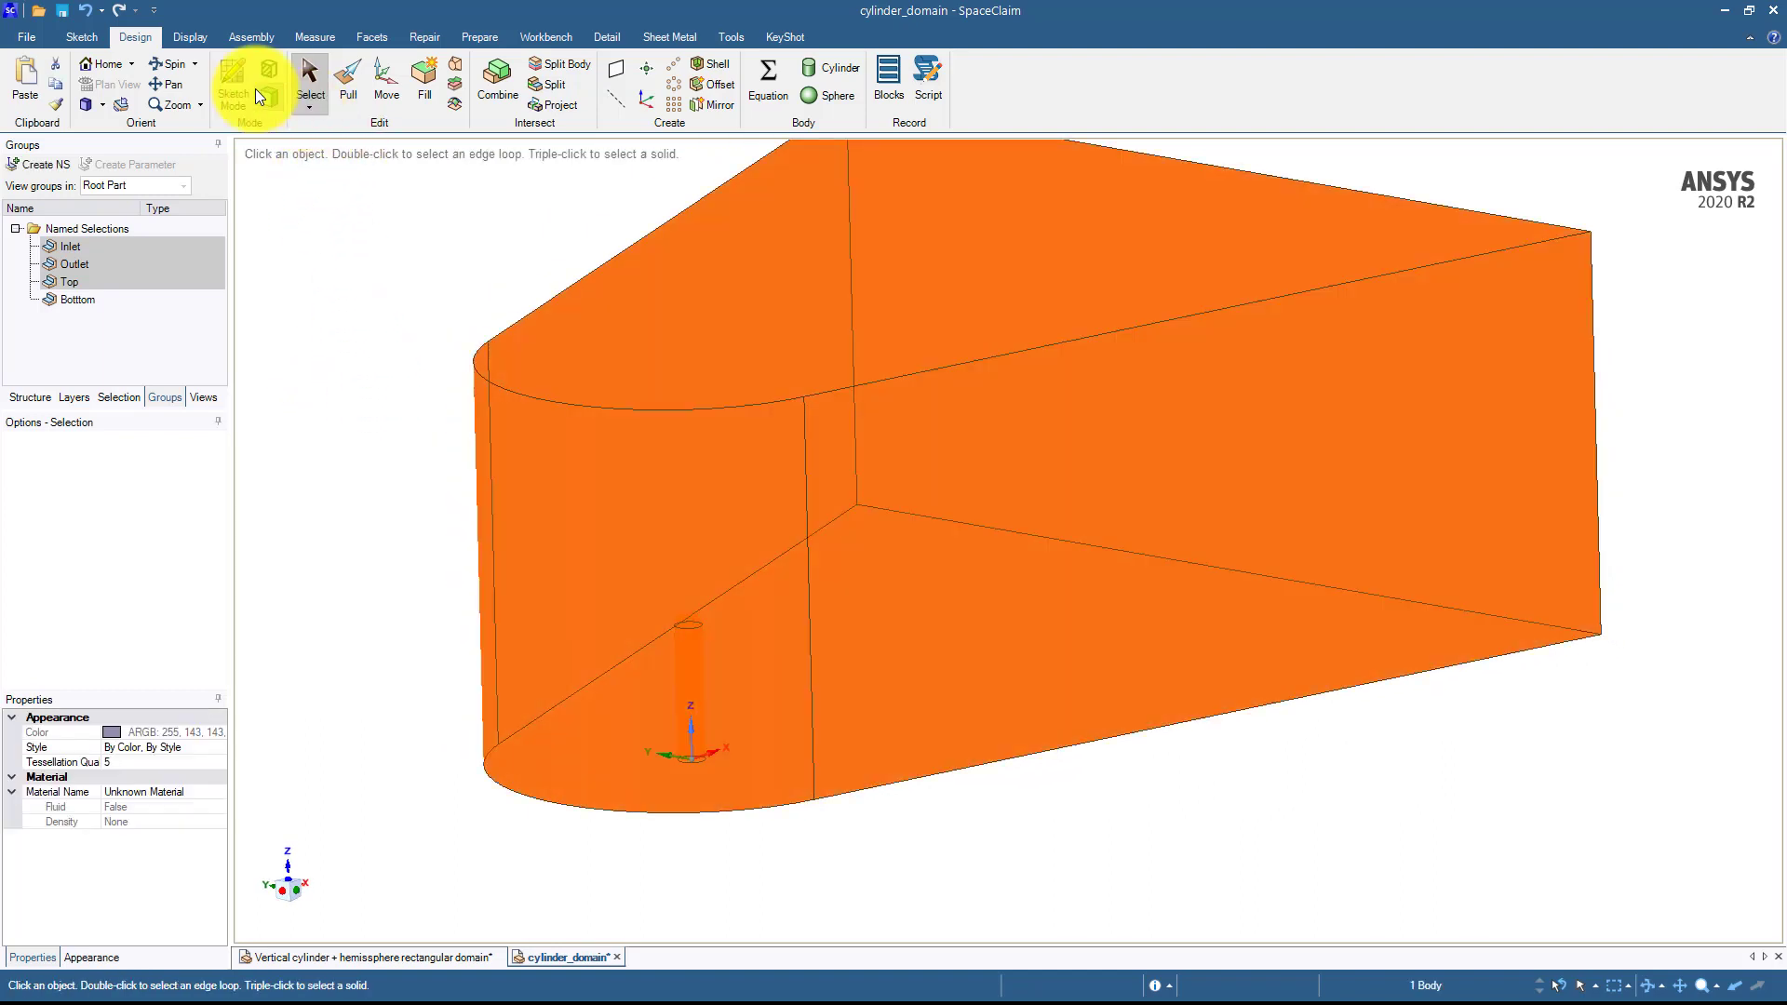
{"action": "left_click", "coordinate": [186, 36]}
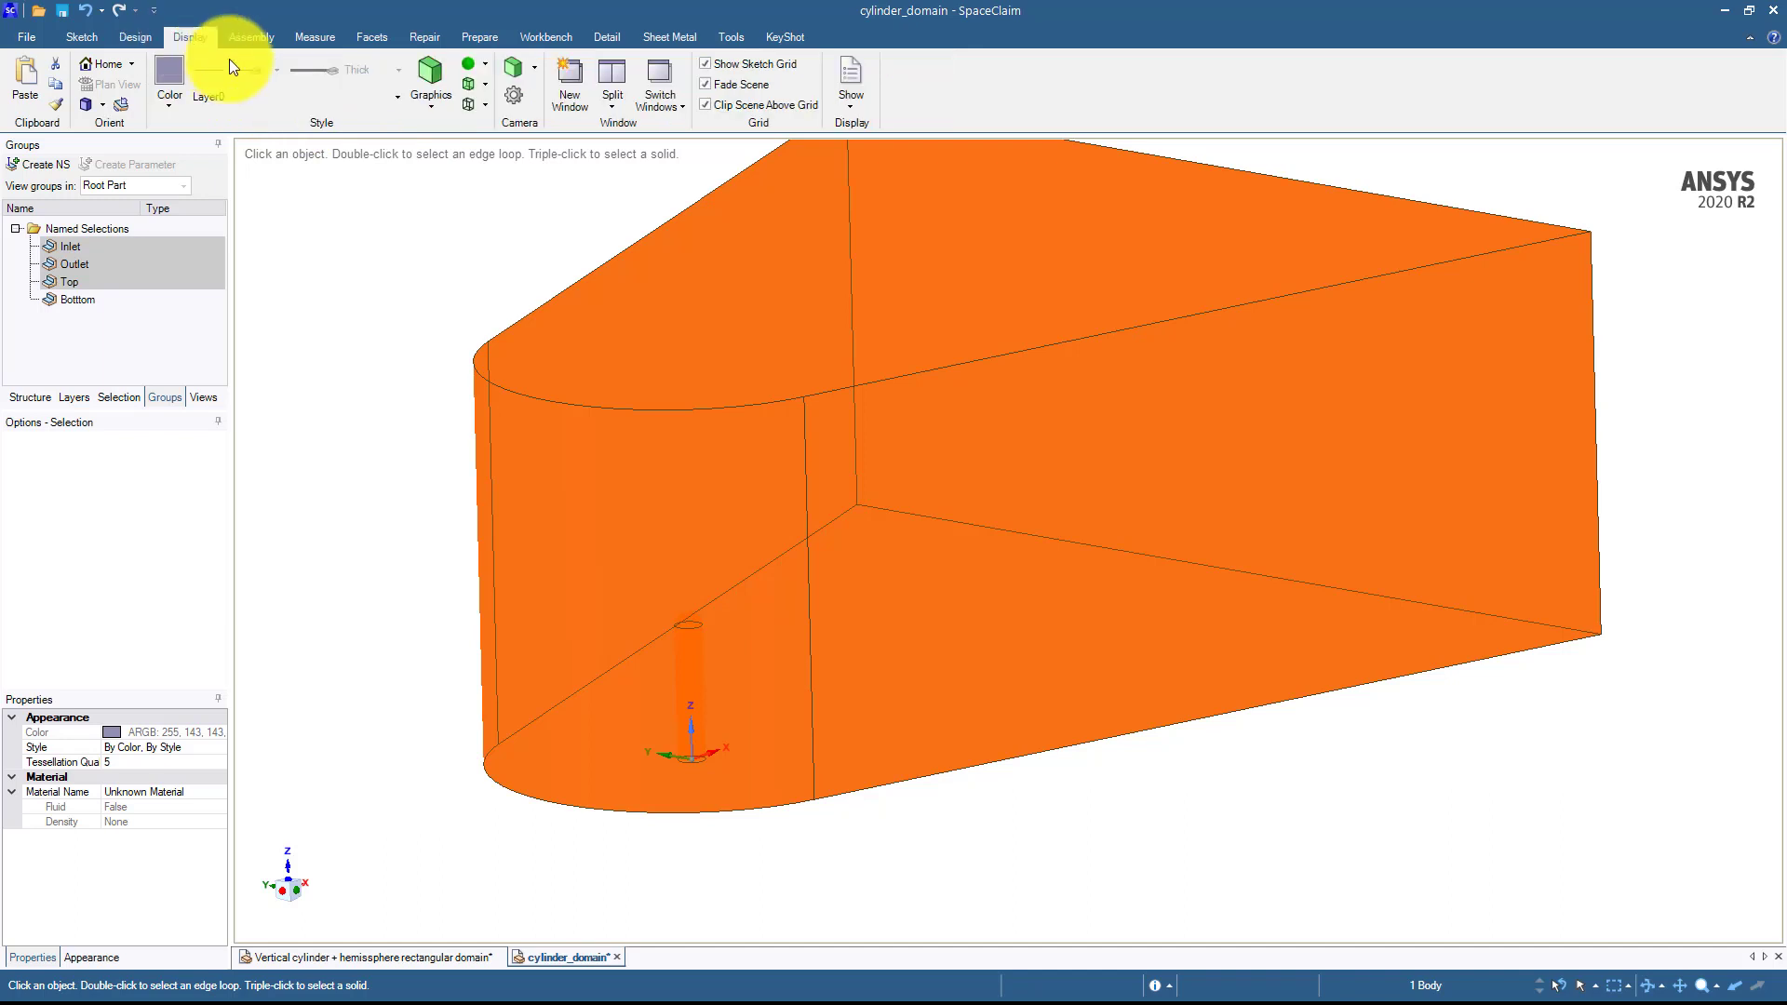
{"action": "left_click", "coordinate": [482, 82]}
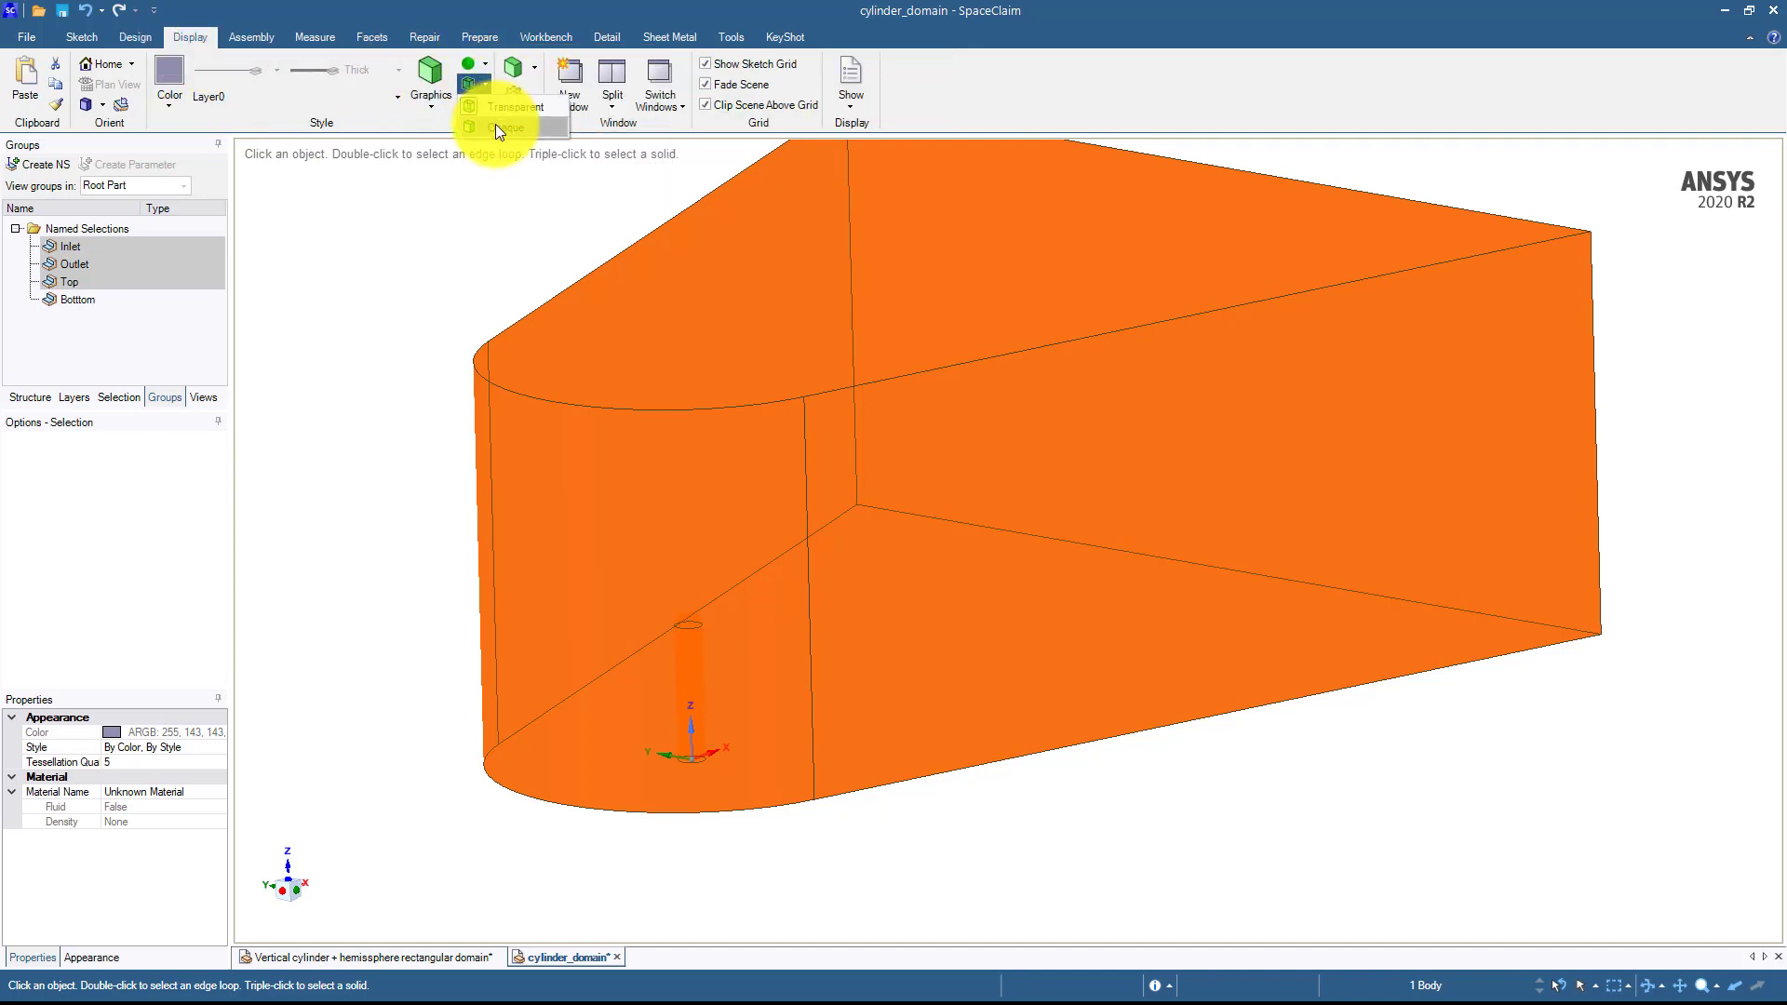
{"action": "left_click", "coordinate": [495, 125]}
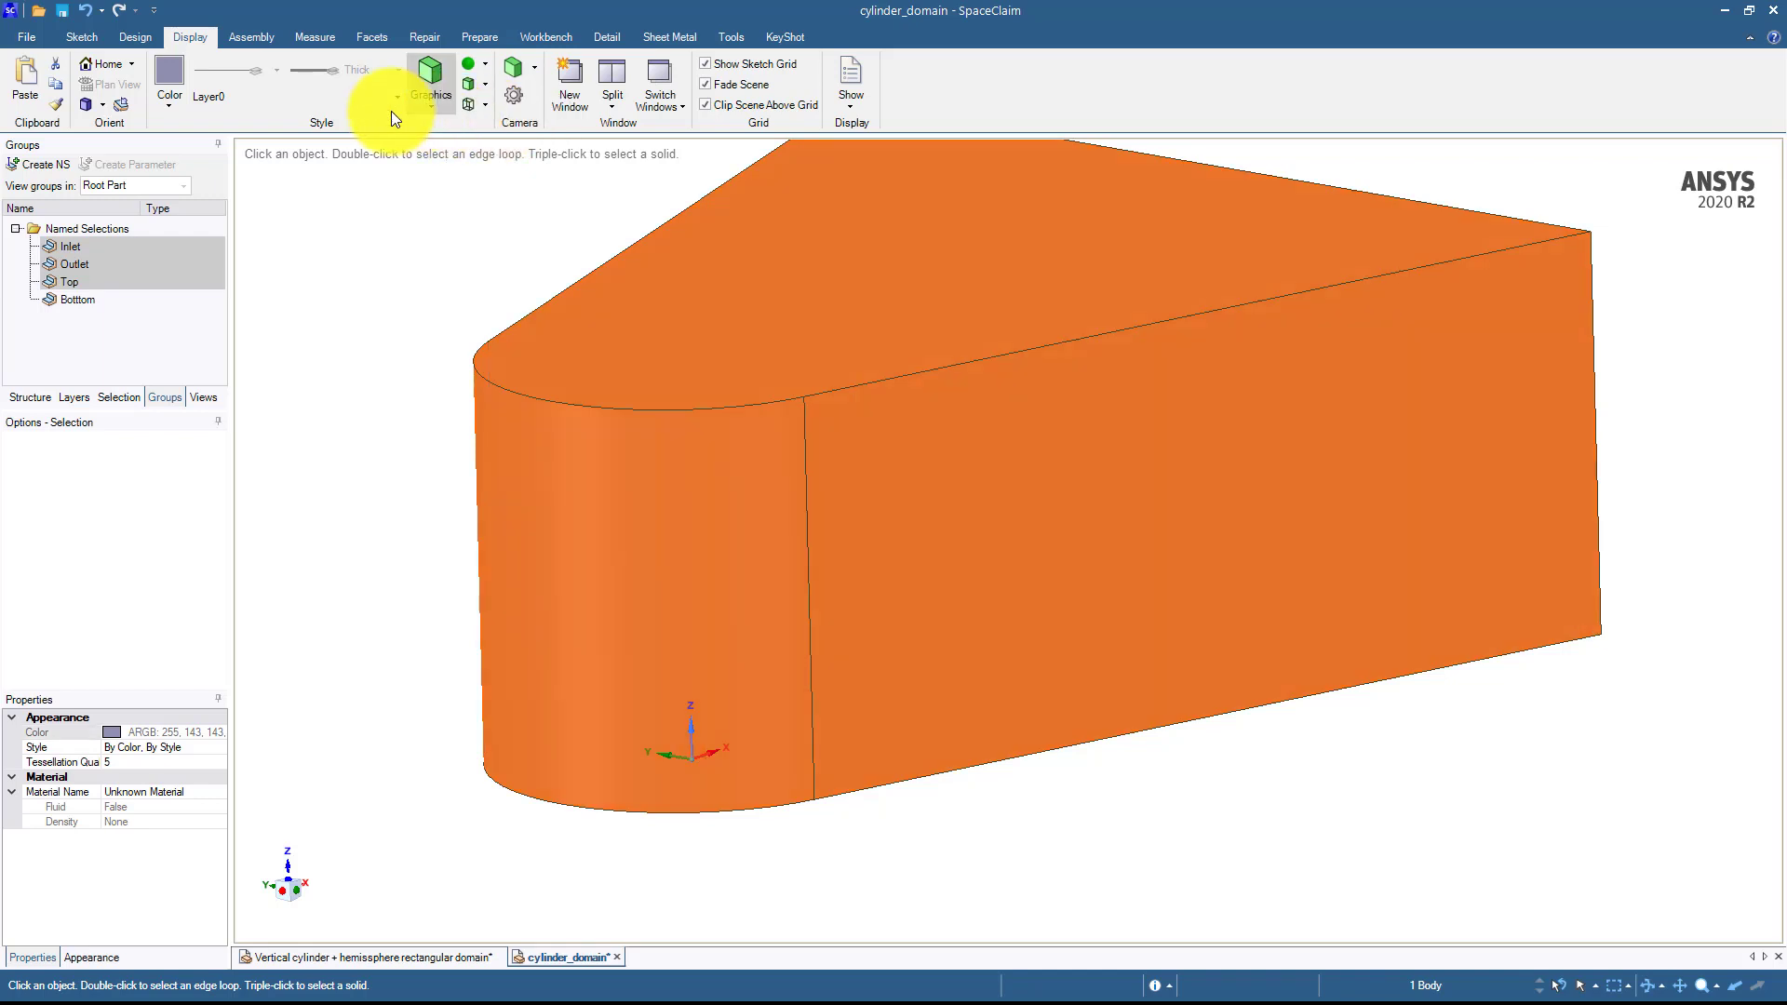
Assign a randomized color to the Enclosure body, and clear the selection.
{"action": "left_click", "coordinate": [169, 97]}
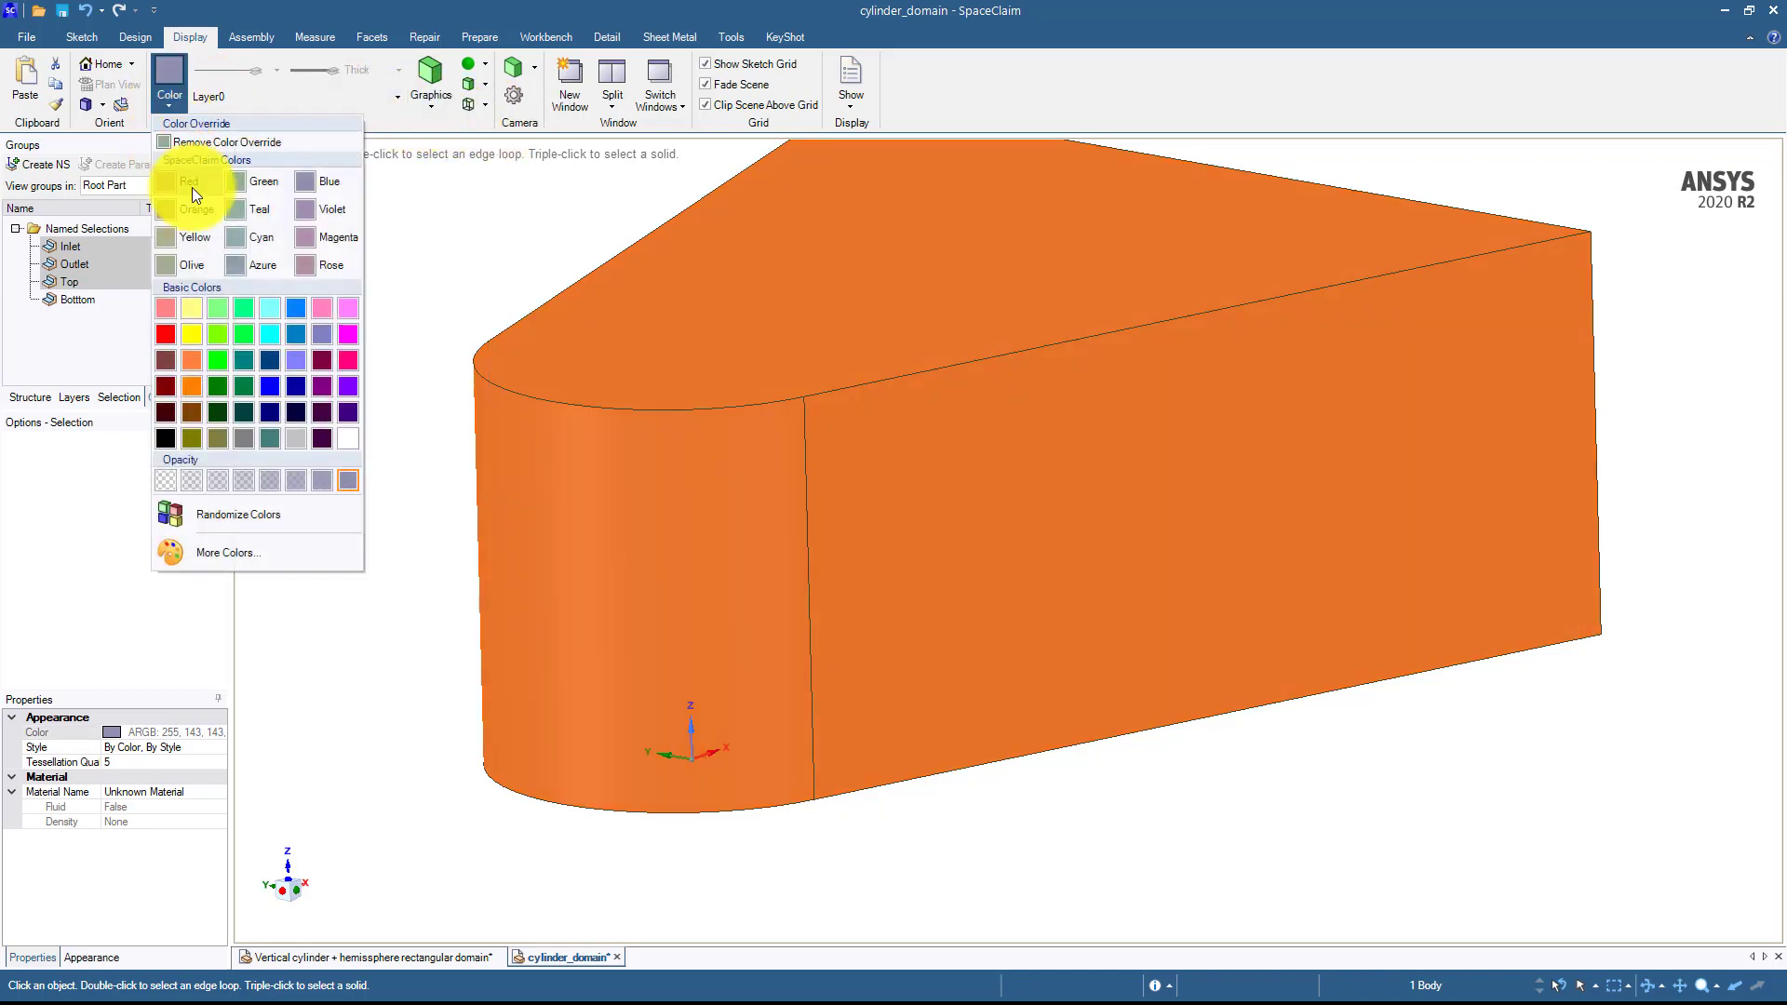
{"action": "left_click", "coordinate": [221, 515]}
{"action": "middle_click_drag", "start_coordinate": [434, 258], "coordinate": [463, 342]}
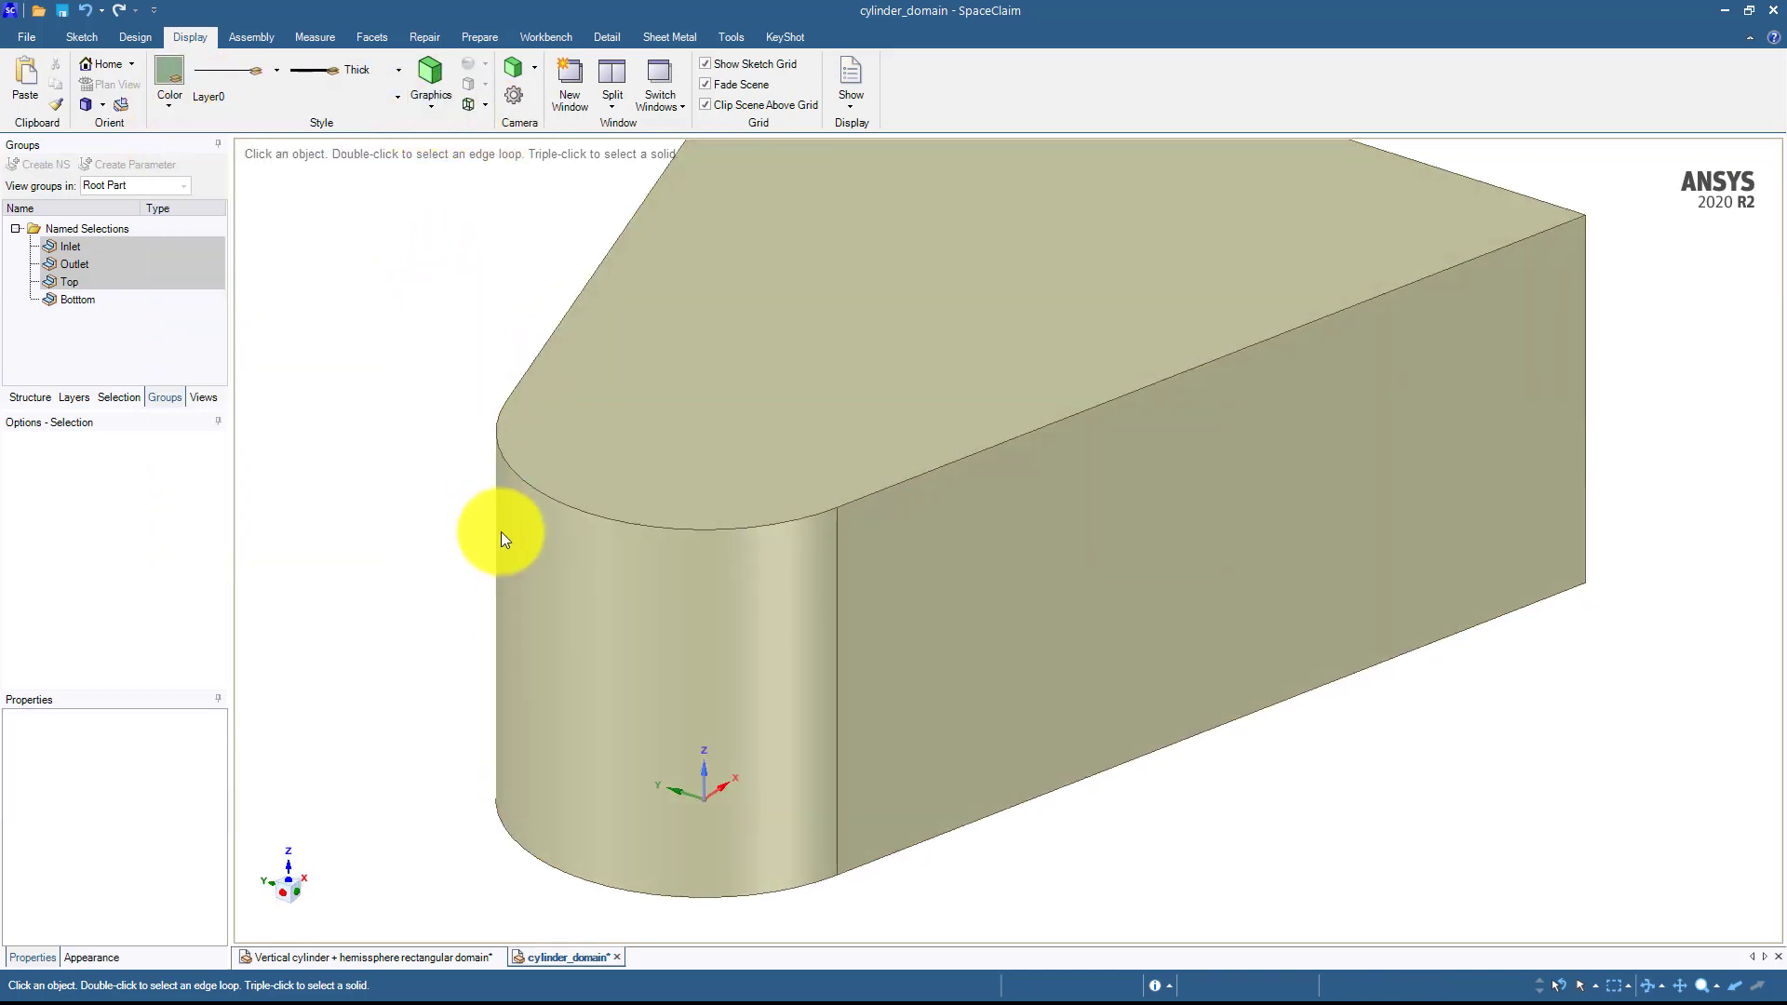
{"action": "left_click", "coordinate": [541, 552]}
{"action": "middle_click_drag", "start_coordinate": [539, 551], "coordinate": [521, 493]}
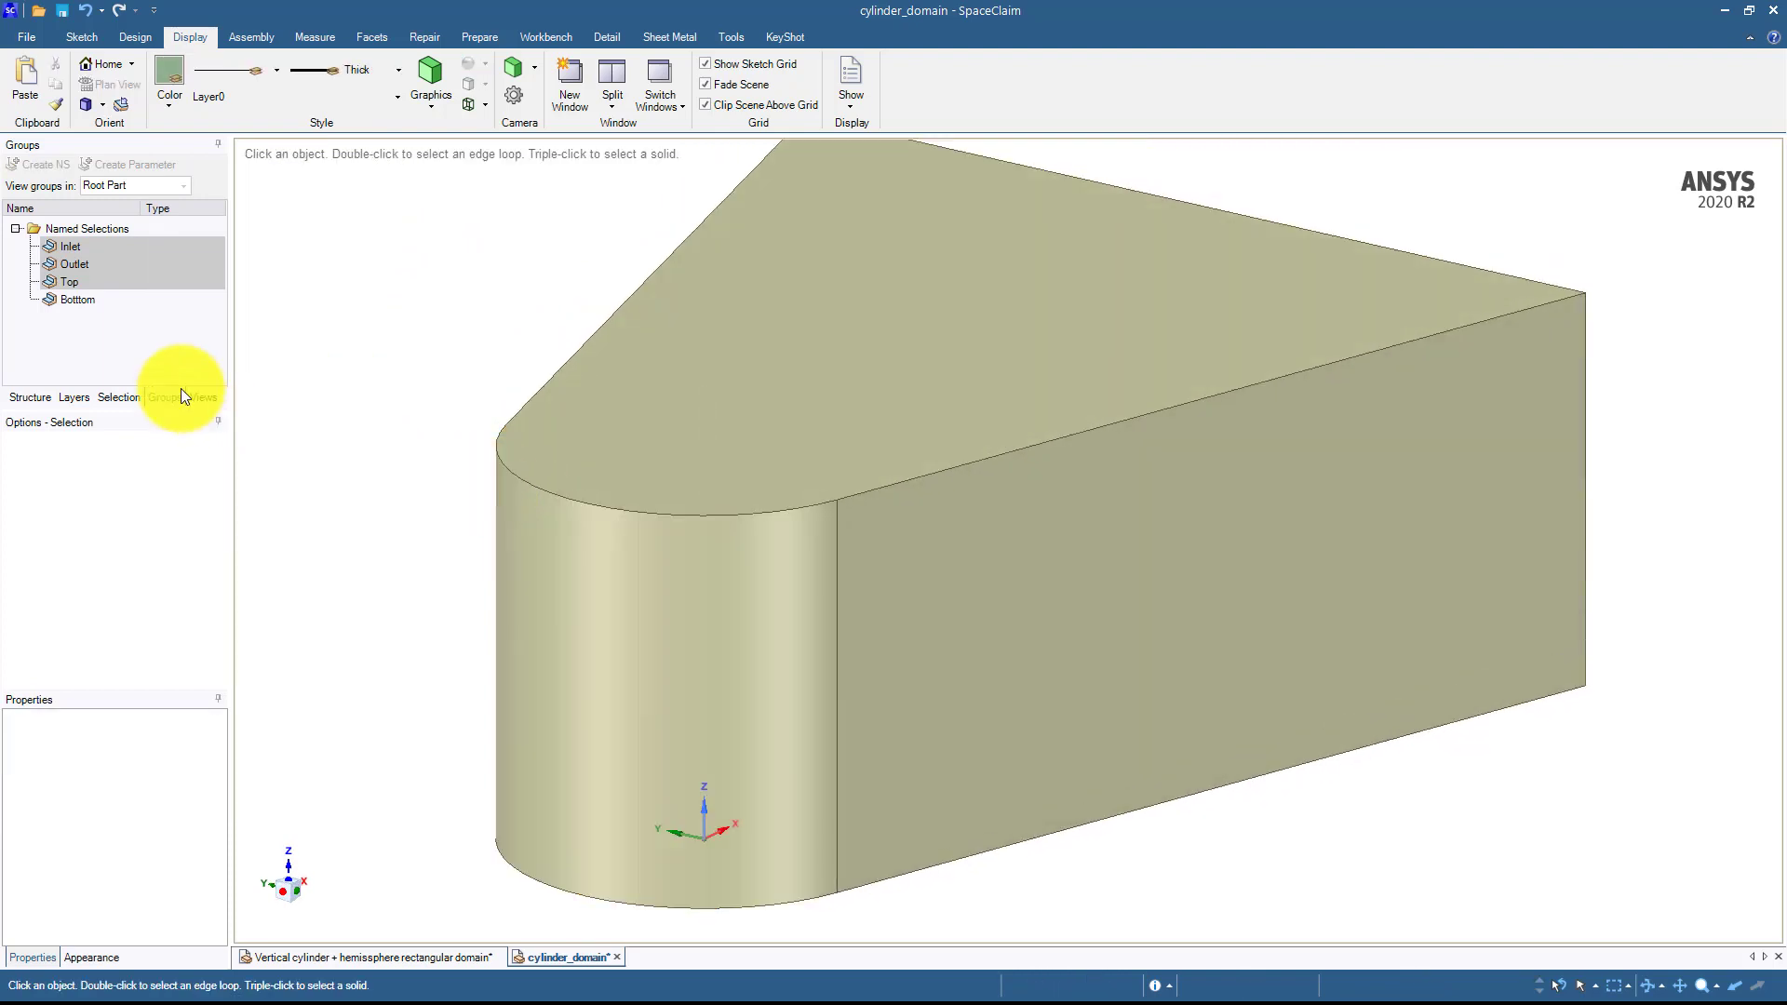
Hide the faces of the Inlet named selection to expose the inside of the opaque enclosure.
{"action": "left_click", "coordinate": [67, 243]}
{"action": "right_click", "coordinate": [69, 243]}
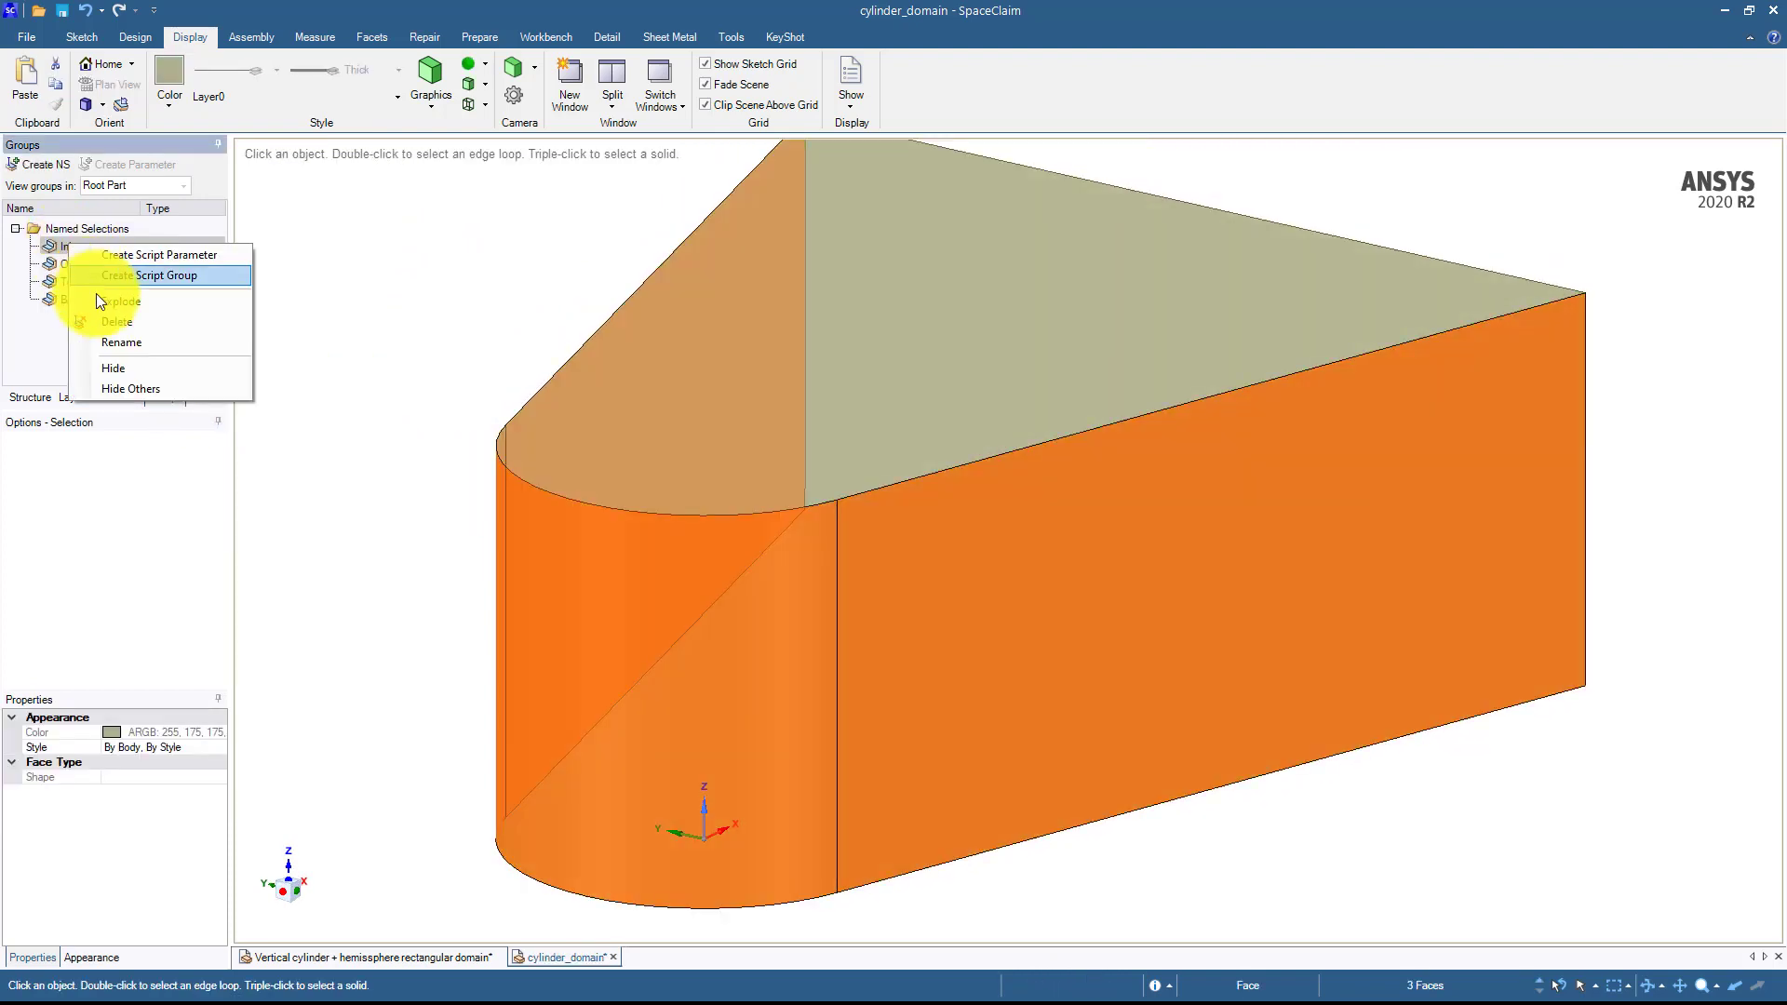
{"action": "left_click", "coordinate": [114, 368]}
{"action": "middle_click_drag", "start_coordinate": [305, 372], "coordinate": [343, 289]}
{"action": "left_click", "coordinate": [335, 376]}
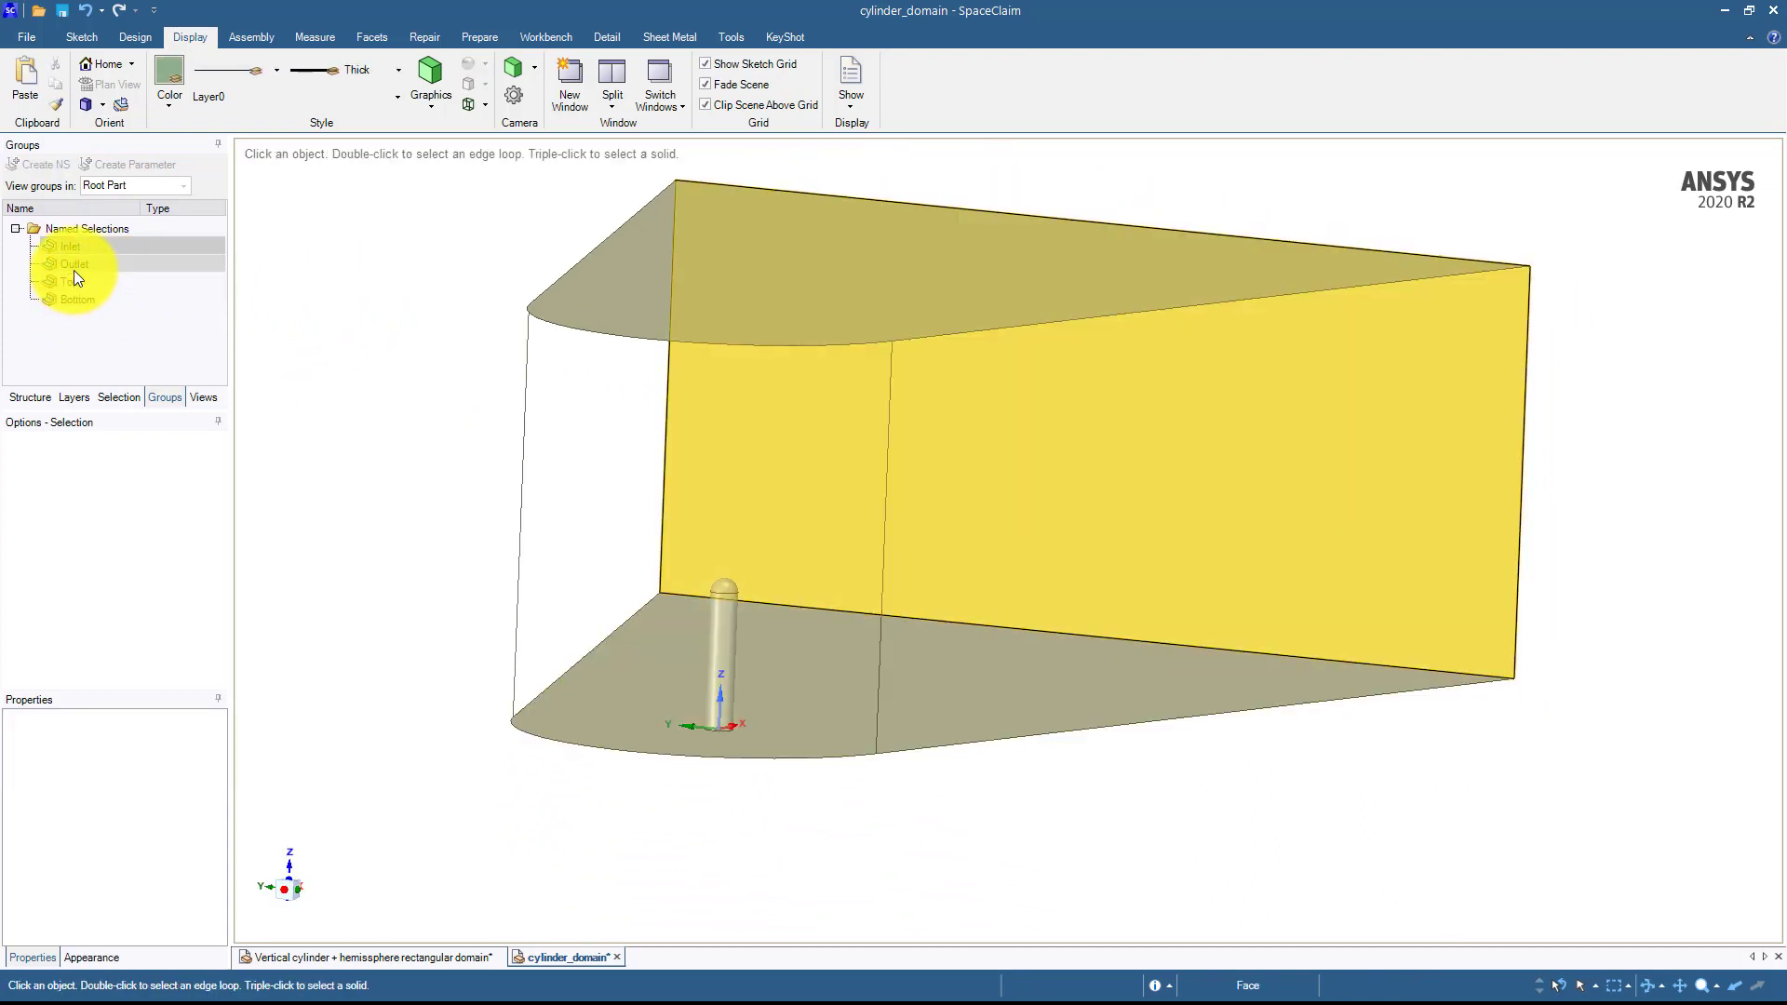
Hide the face of the Outlet named selection on the opaque enclosure.
{"action": "right_click", "coordinate": [75, 268]}
{"action": "left_click", "coordinate": [65, 244]}
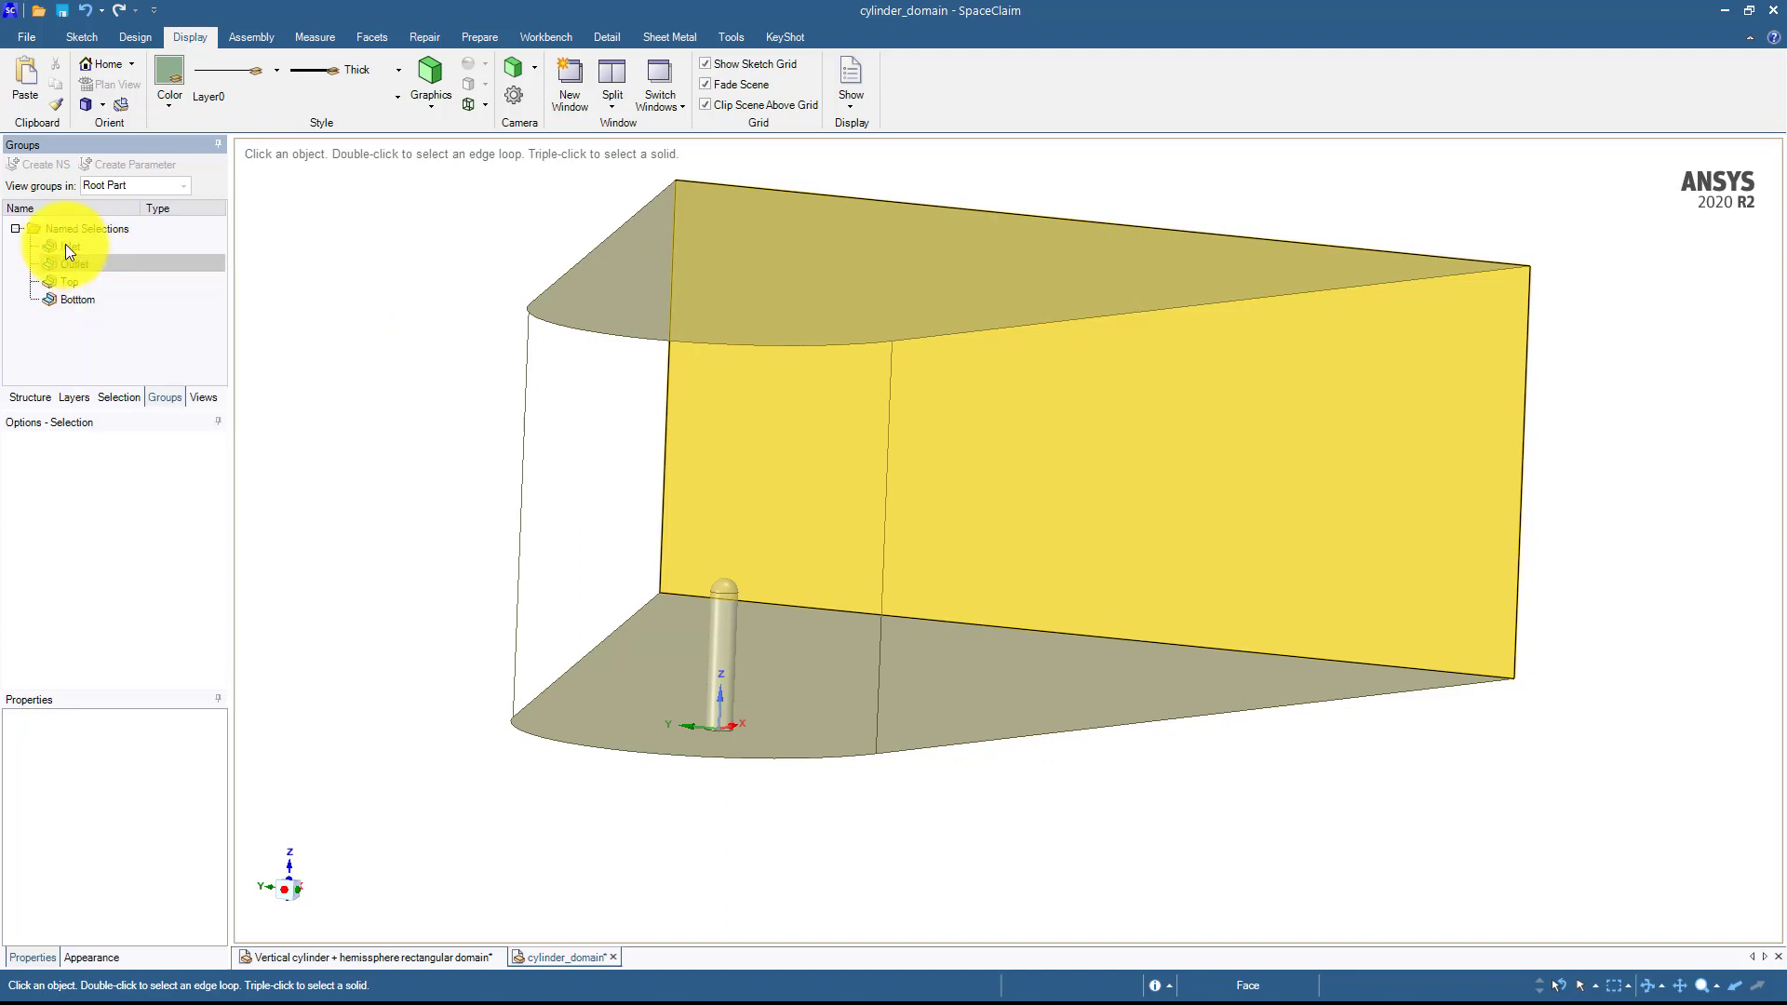
{"action": "right_click", "coordinate": [73, 264]}
{"action": "left_click", "coordinate": [125, 383]}
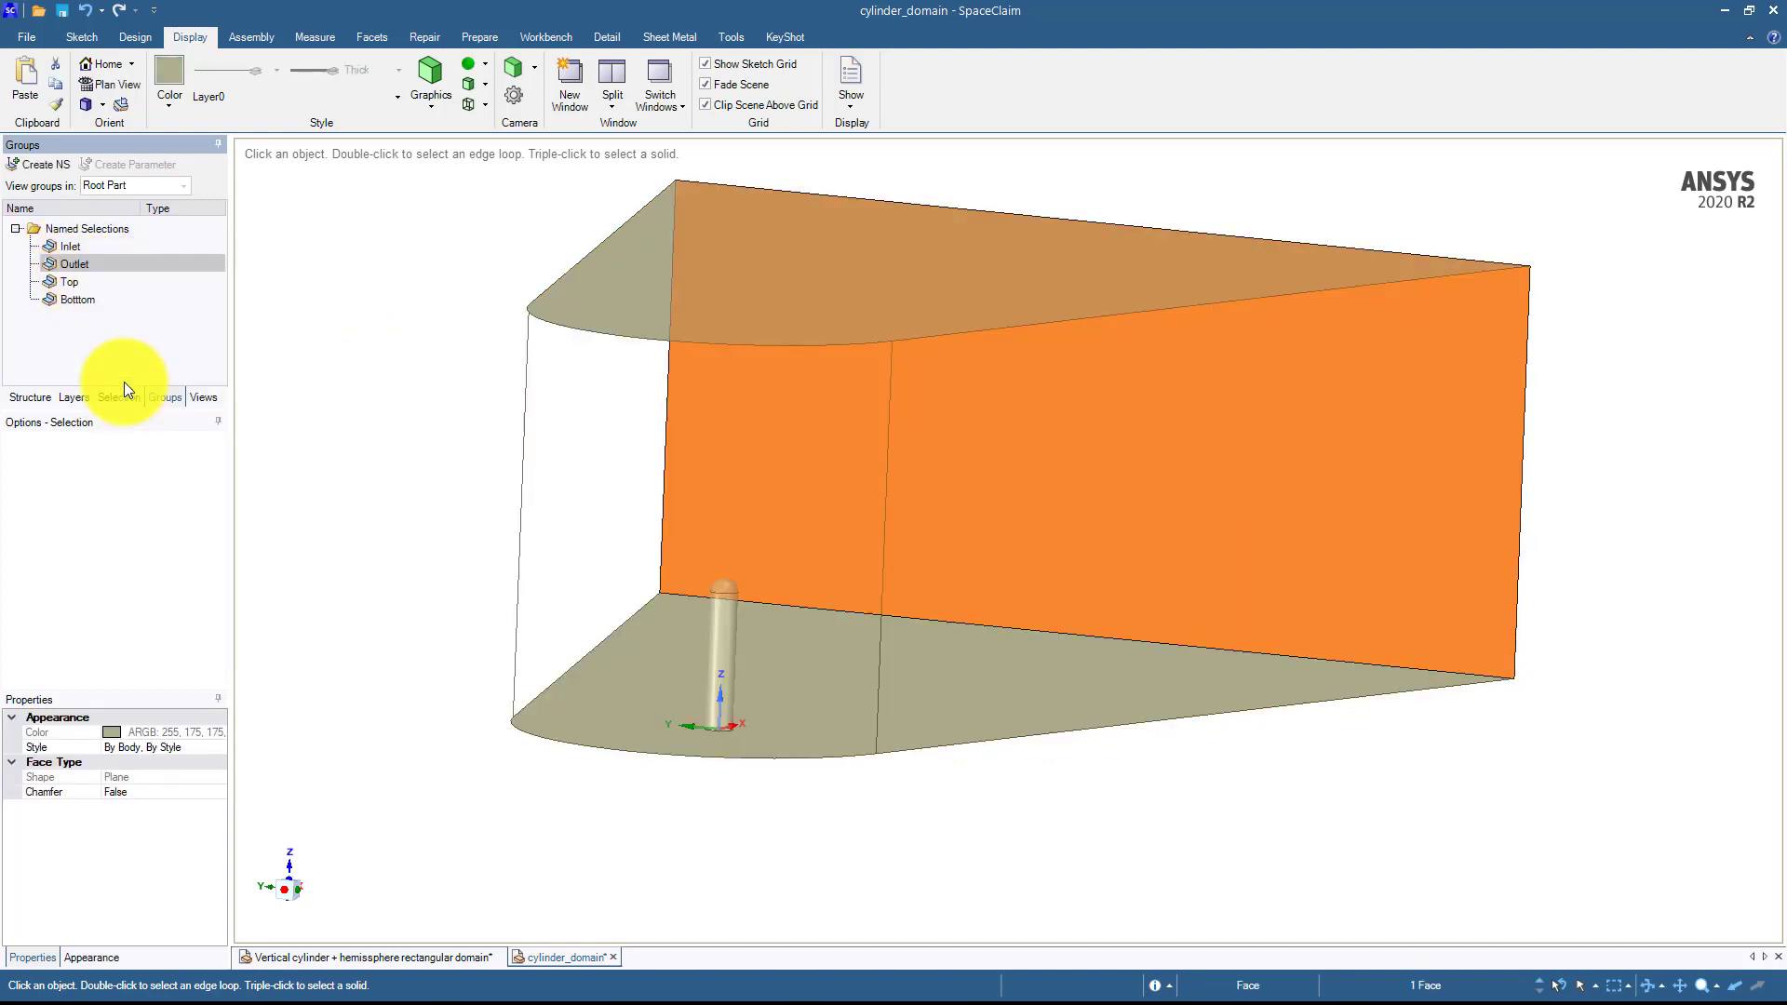
{"action": "left_click", "coordinate": [73, 263]}
Hide the enclosure's upper face using the Top named selection.
{"action": "left_click", "coordinate": [75, 281]}
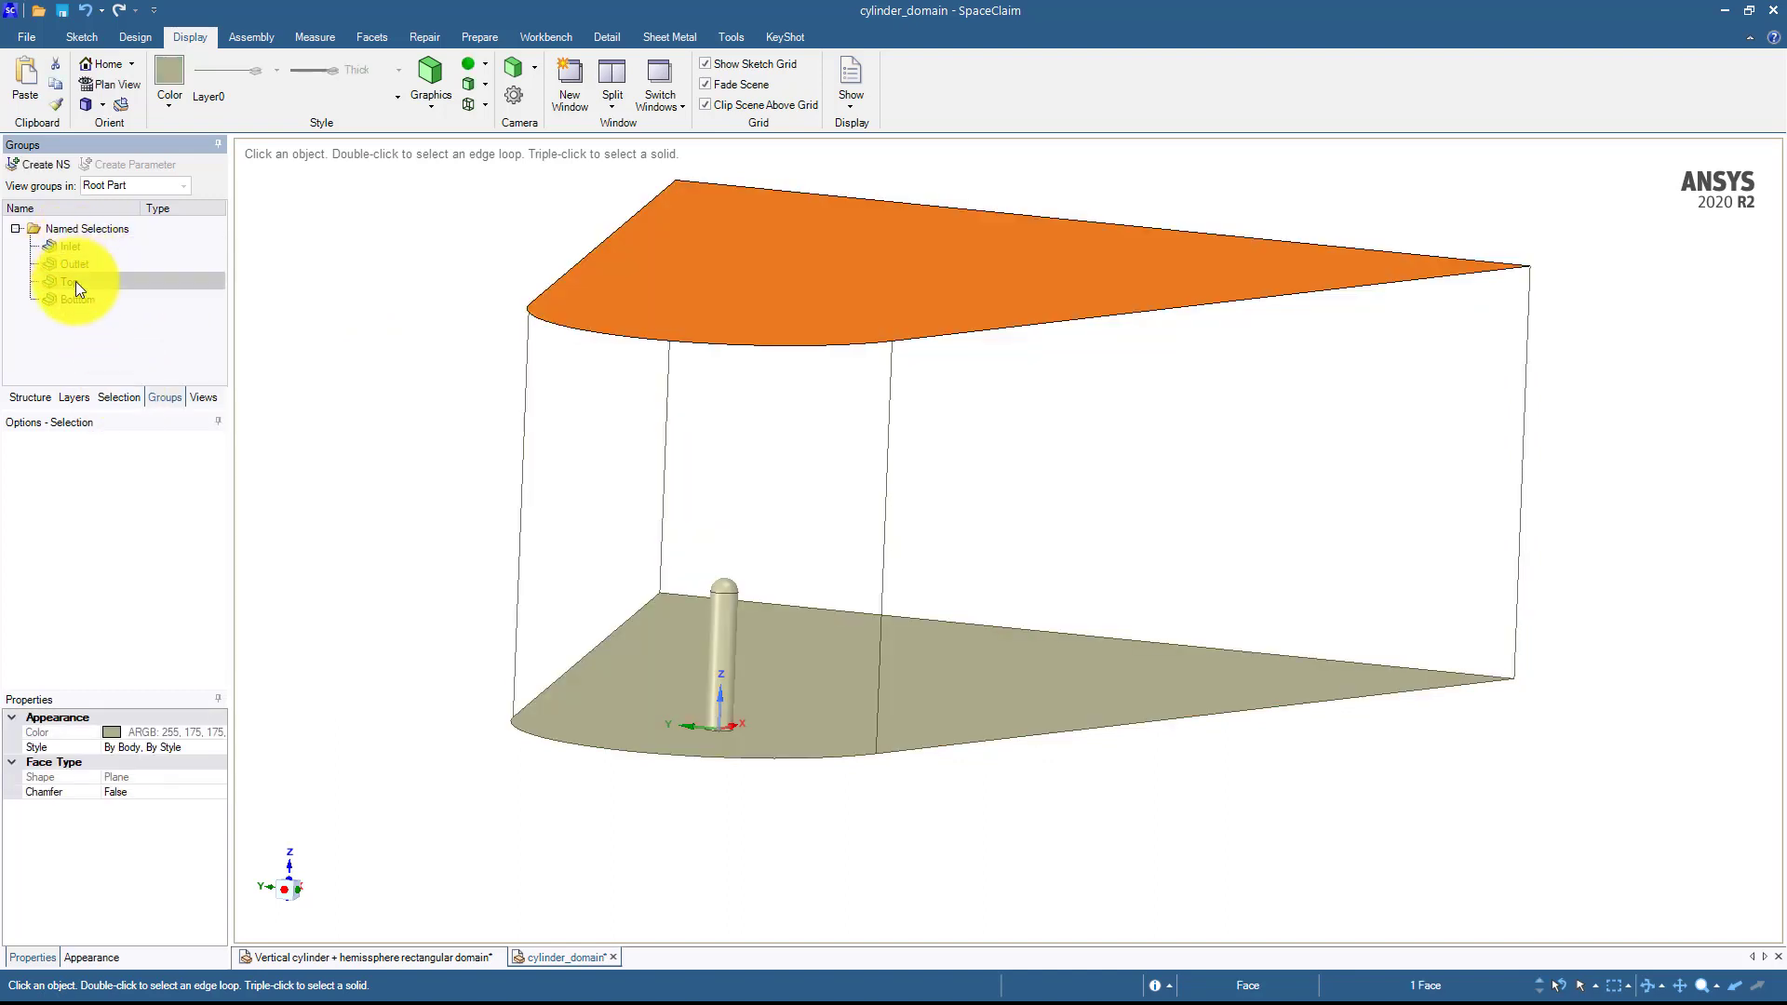
{"action": "right_click", "coordinate": [76, 281]}
{"action": "left_click", "coordinate": [120, 406]}
Try to hide the Bottom face, and select the Bottom named selection to inspect which face it contains.
{"action": "left_click", "coordinate": [70, 299], "text": "ctrl"}
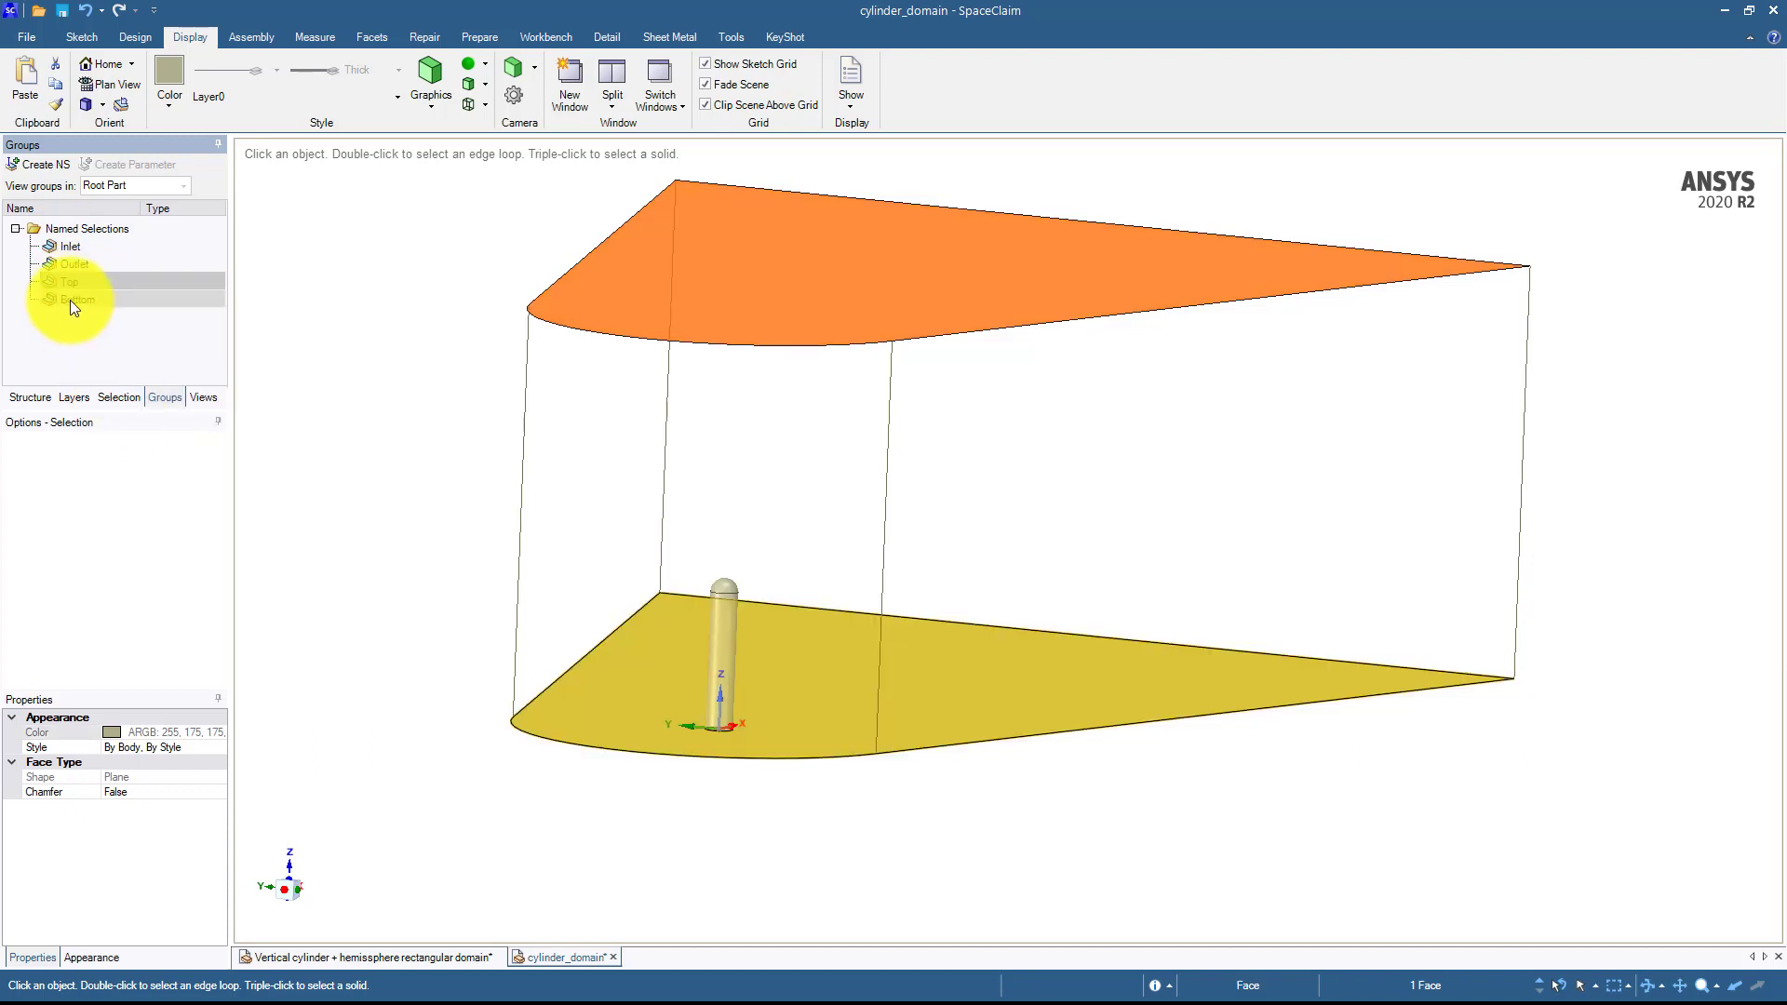
{"action": "right_click", "coordinate": [70, 300]}
{"action": "left_click", "coordinate": [121, 406]}
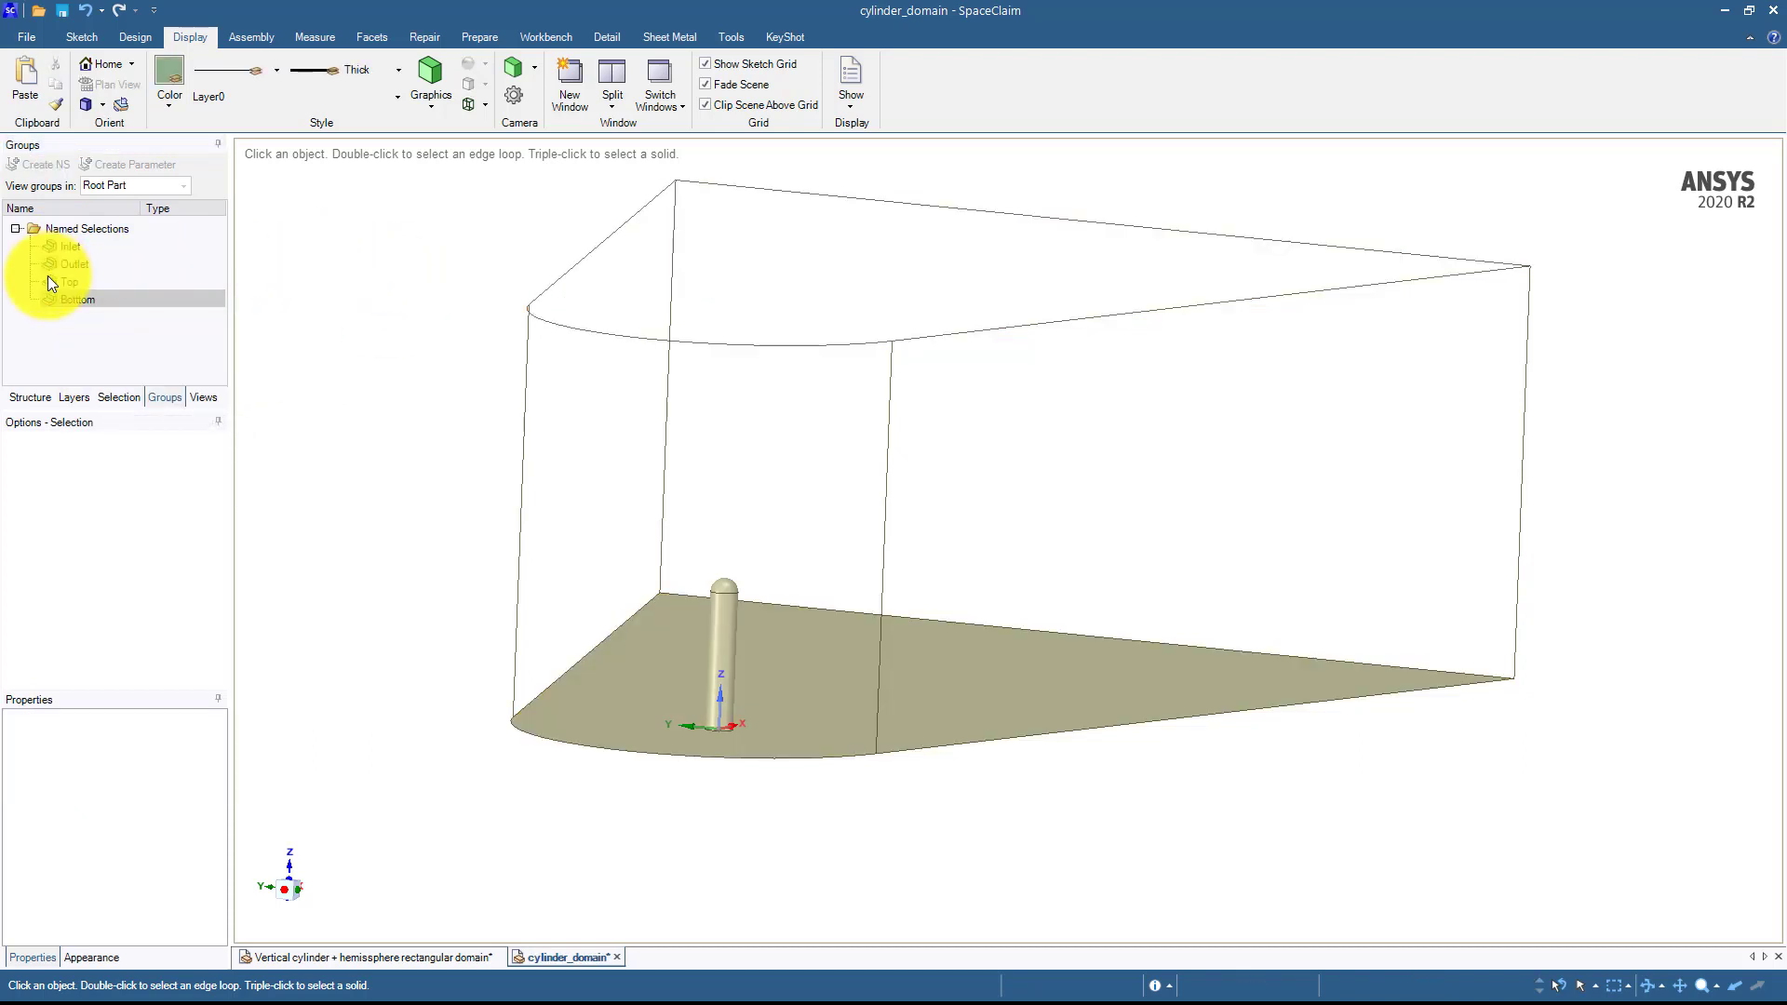
{"action": "middle_click_drag", "start_coordinate": [355, 316], "coordinate": [307, 354]}
{"action": "right_click", "coordinate": [89, 298]}
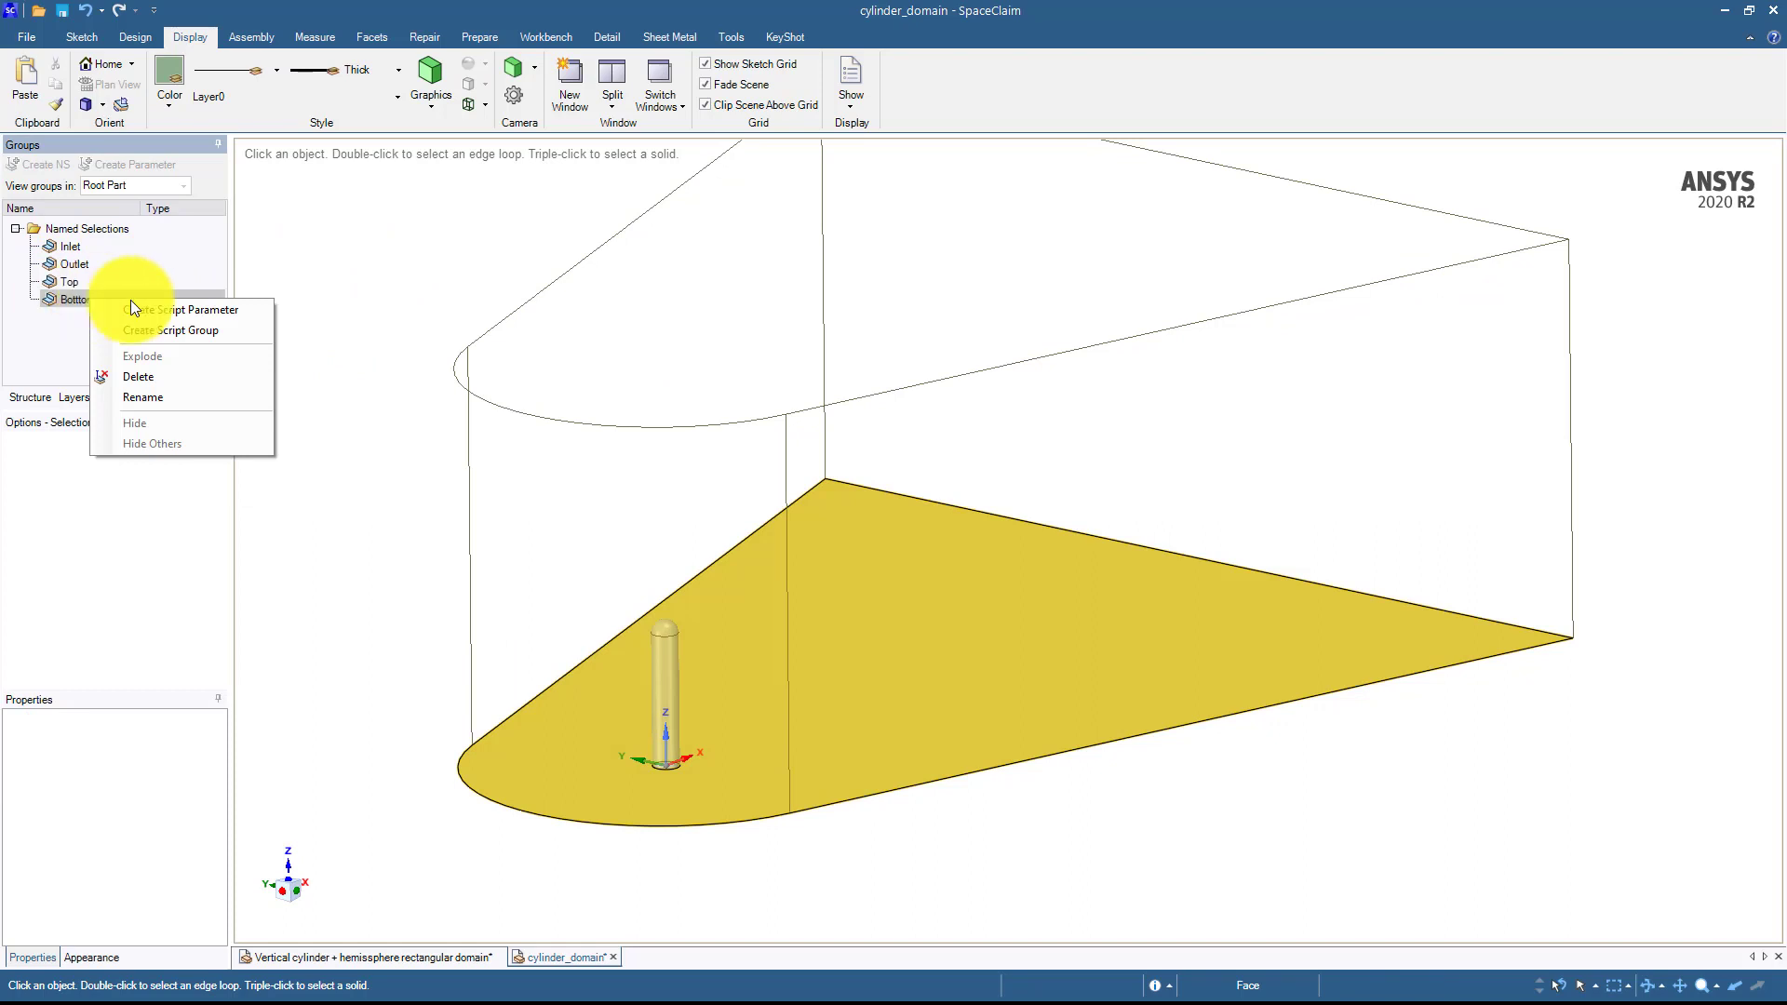
{"action": "left_click", "coordinate": [76, 289]}
{"action": "left_click", "coordinate": [80, 279]}
{"action": "left_click", "coordinate": [85, 298]}
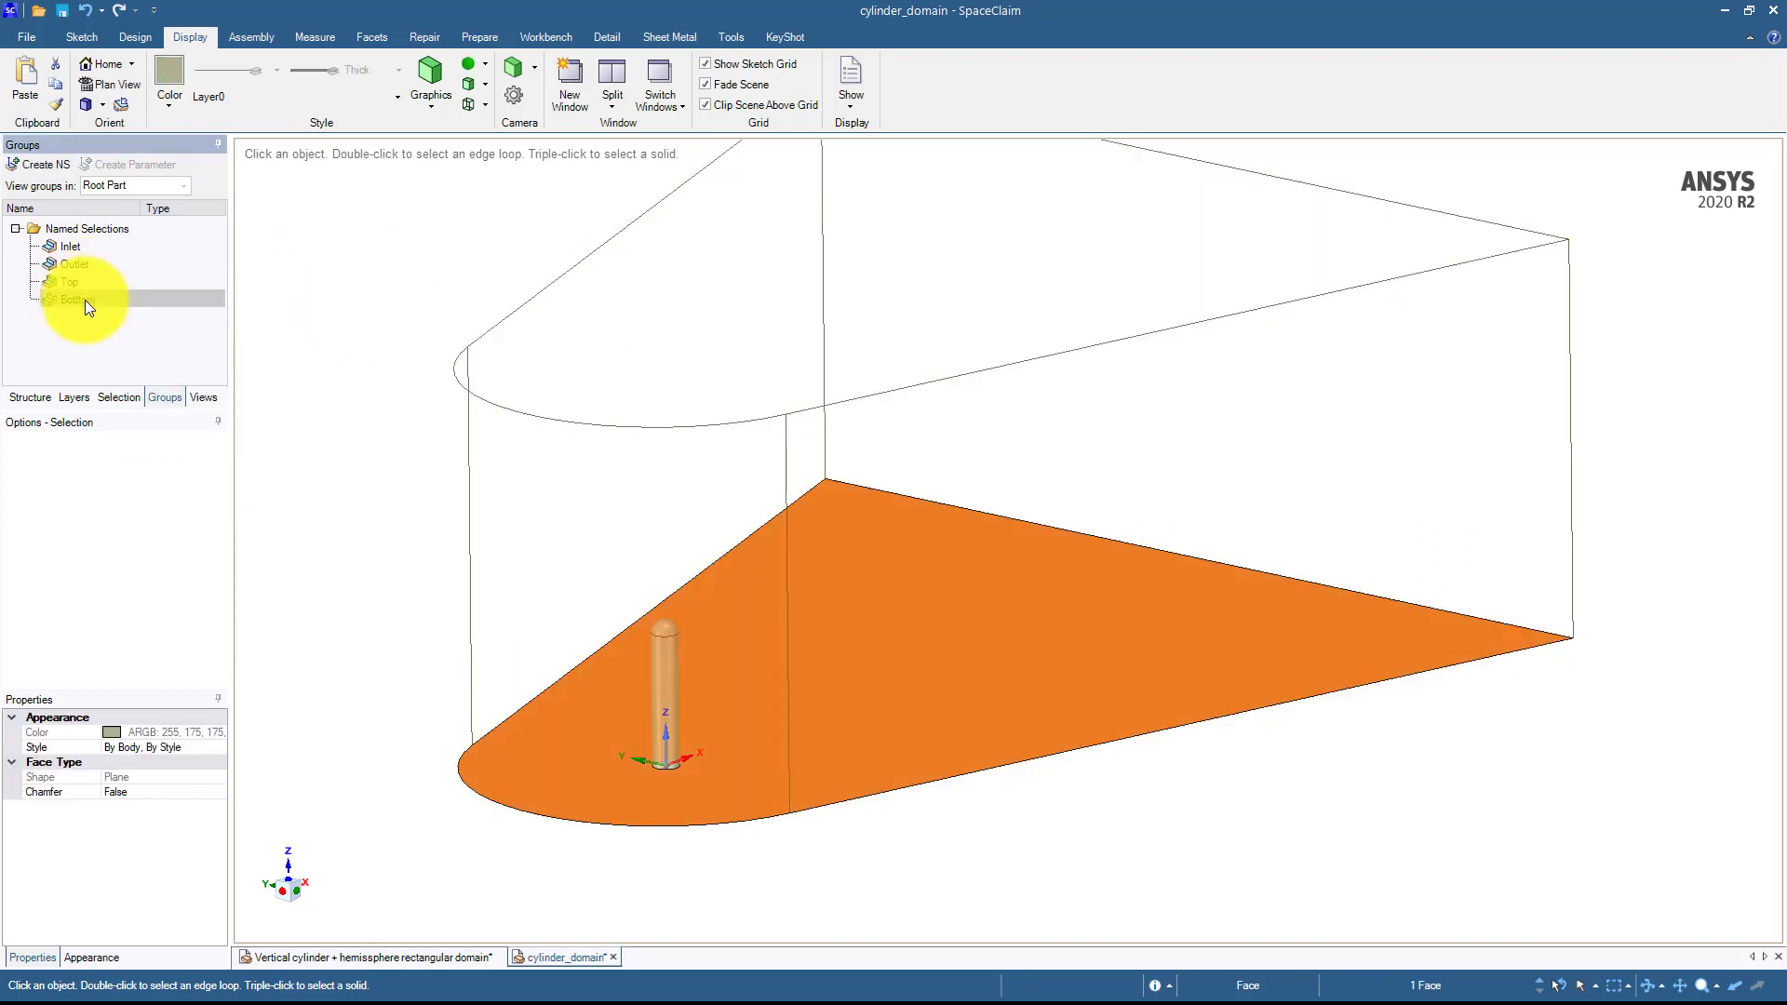
Hide the enclosure's floor face using the Bottom named selection, leaving the cylinder's faces exposed.
{"action": "right_click", "coordinate": [86, 299]}
{"action": "left_click", "coordinate": [148, 427]}
{"action": "middle_click_drag", "start_coordinate": [316, 383], "coordinate": [221, 249]}
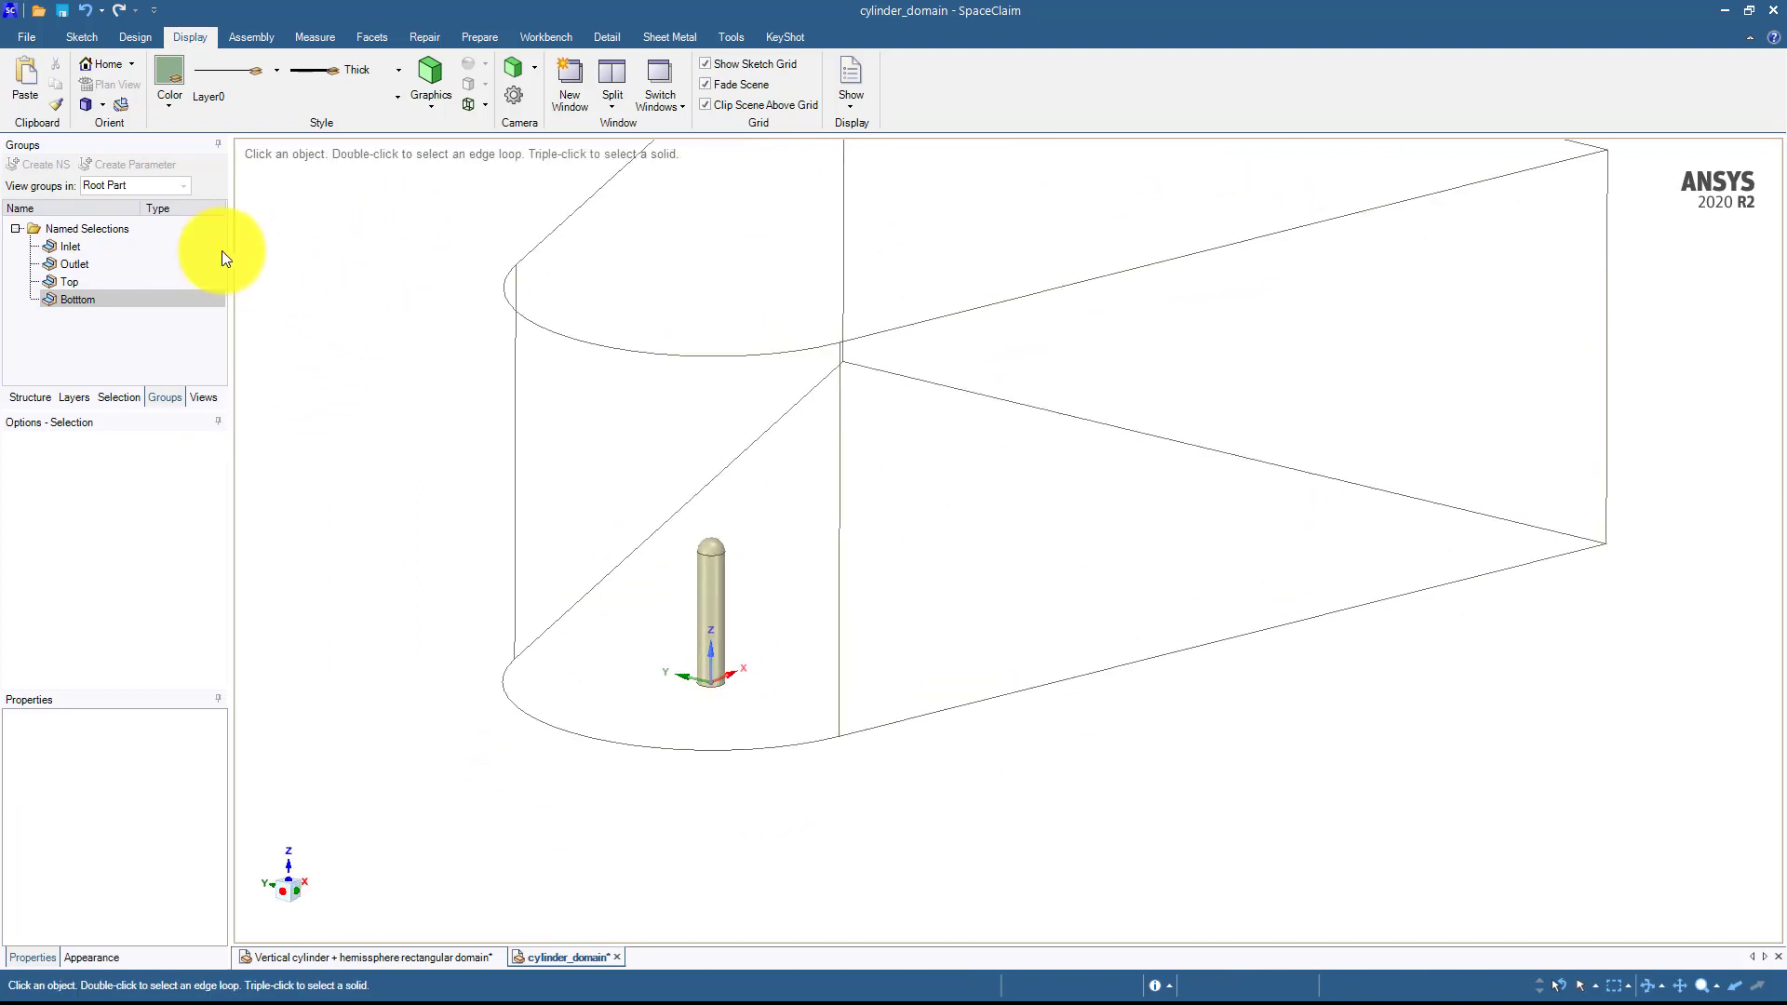
Create a named selection called Cylinder from the cylinder's side face and its hemispherical tip.
{"action": "left_click", "coordinate": [707, 596]}
{"action": "scroll", "coordinate": [704, 577], "scroll_direction": "up", "scroll_amount": 4}
{"action": "left_click", "coordinate": [737, 565]}
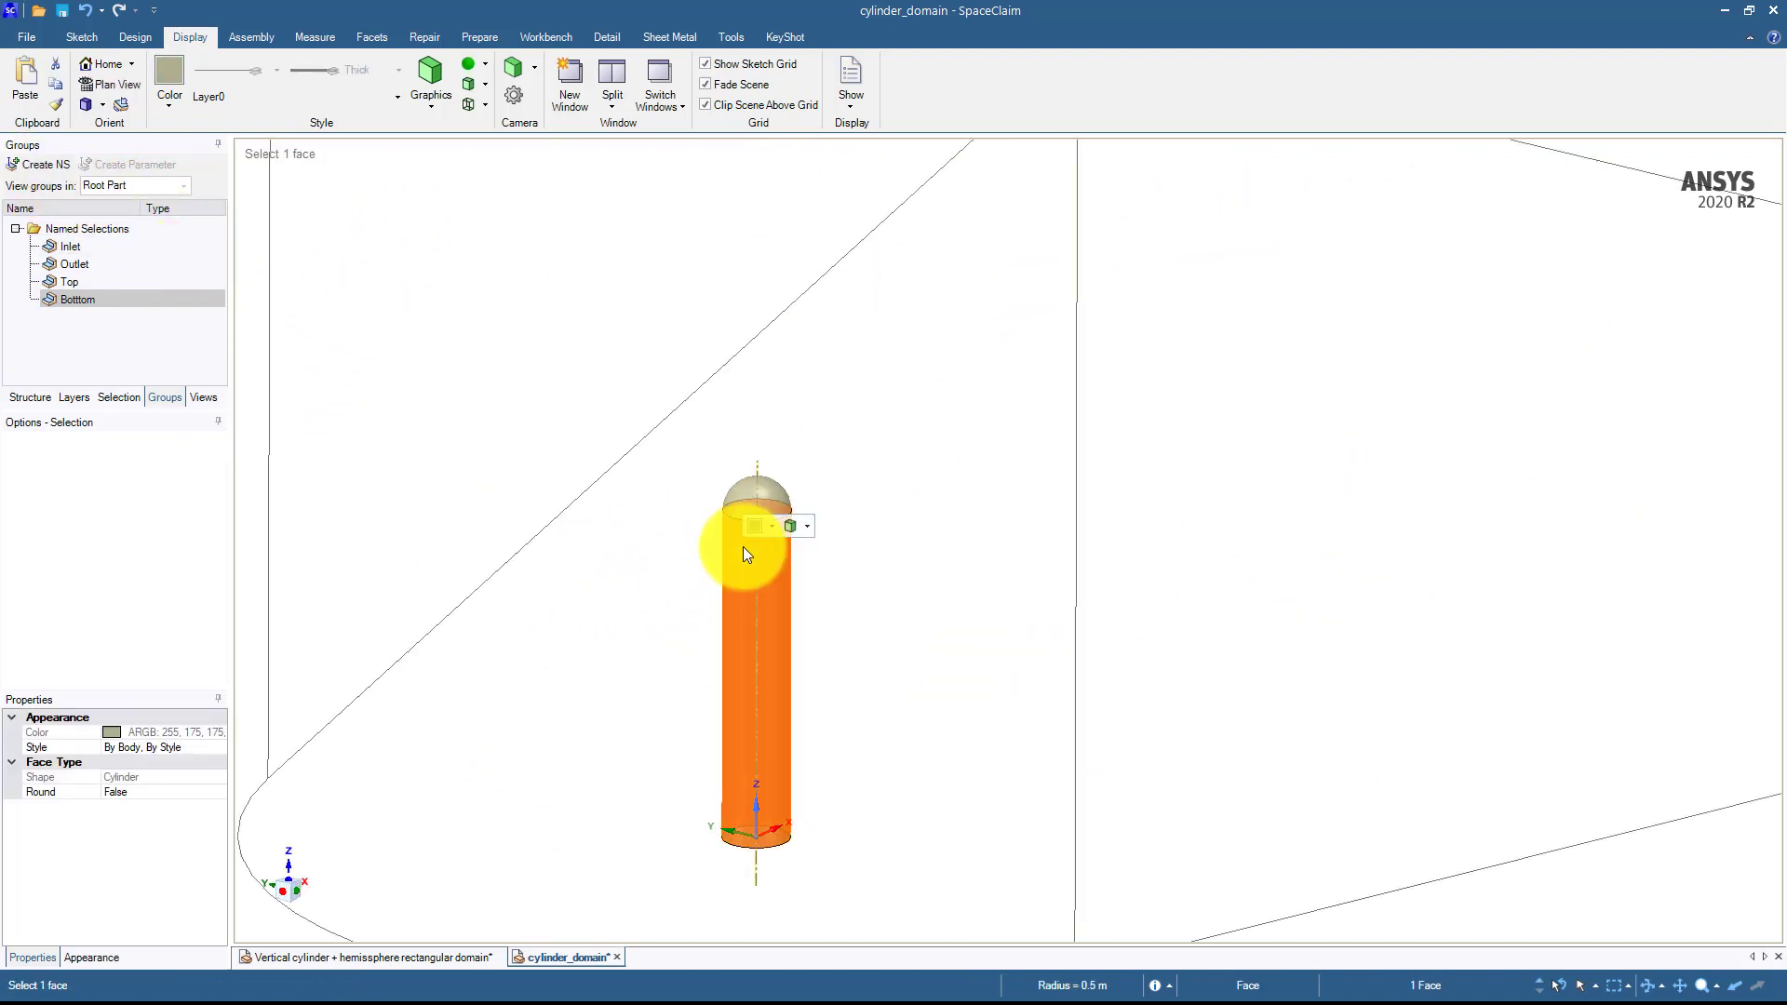
{"action": "left_click", "coordinate": [733, 493], "text": "ctrl"}
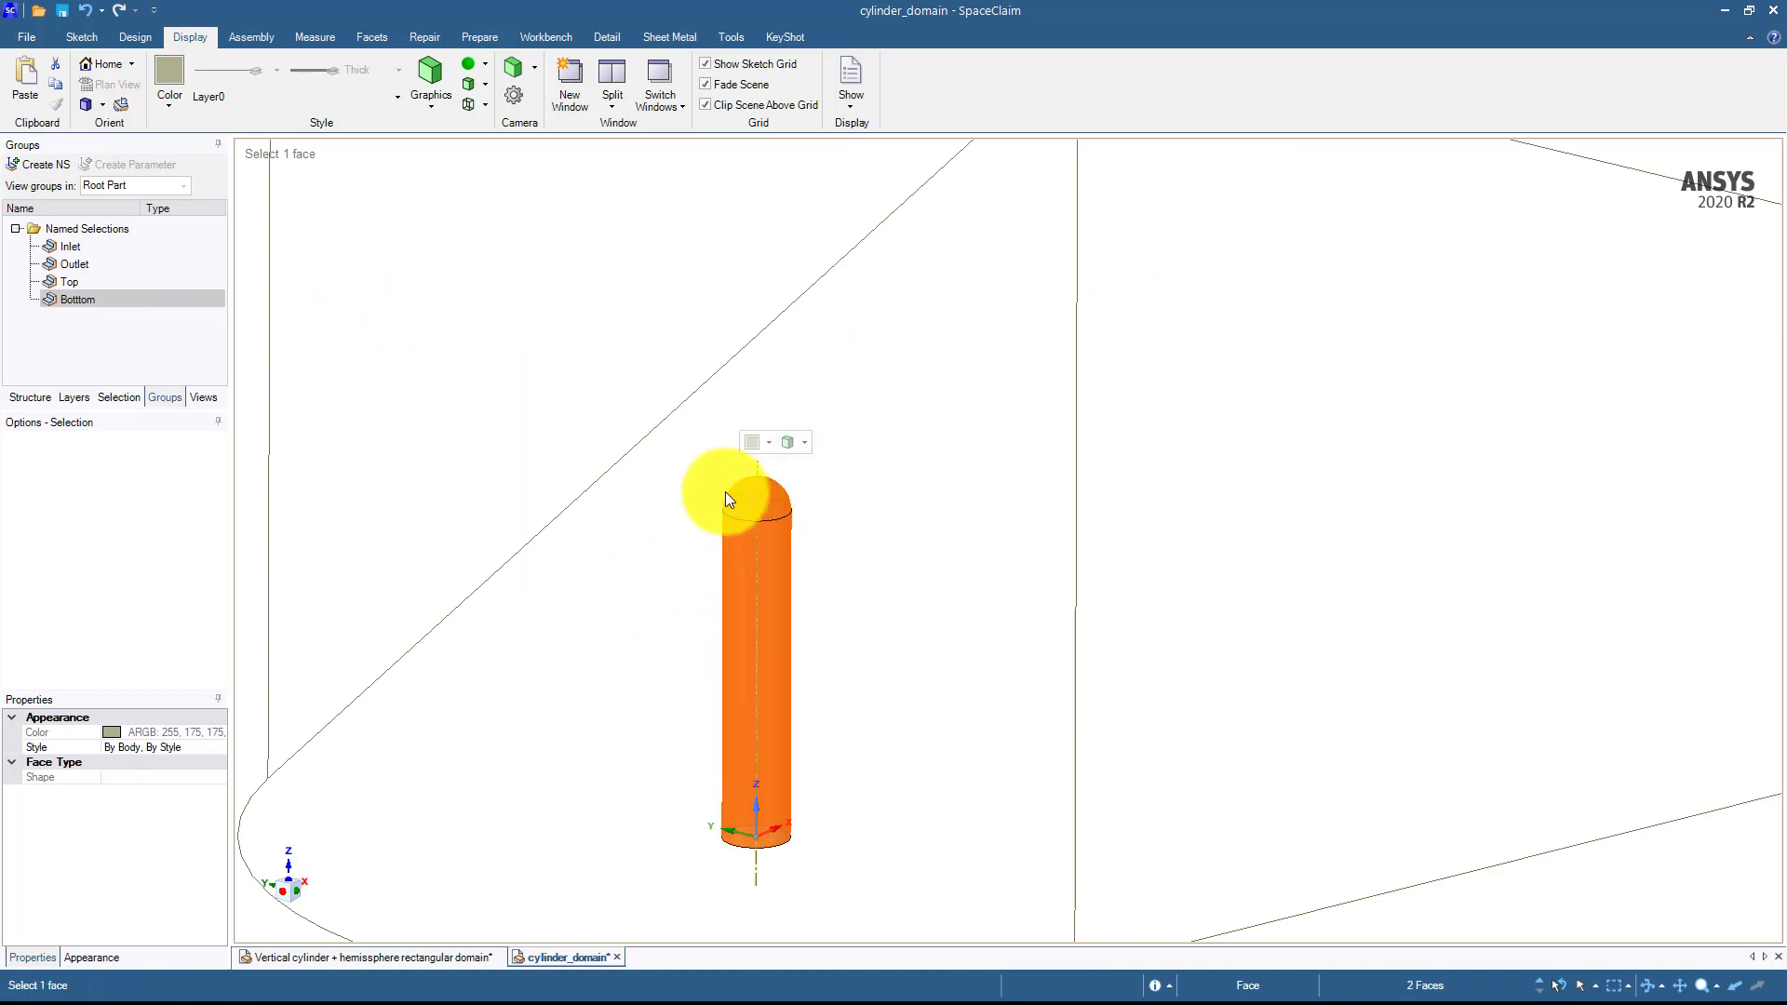
{"action": "left_click", "coordinate": [47, 167]}
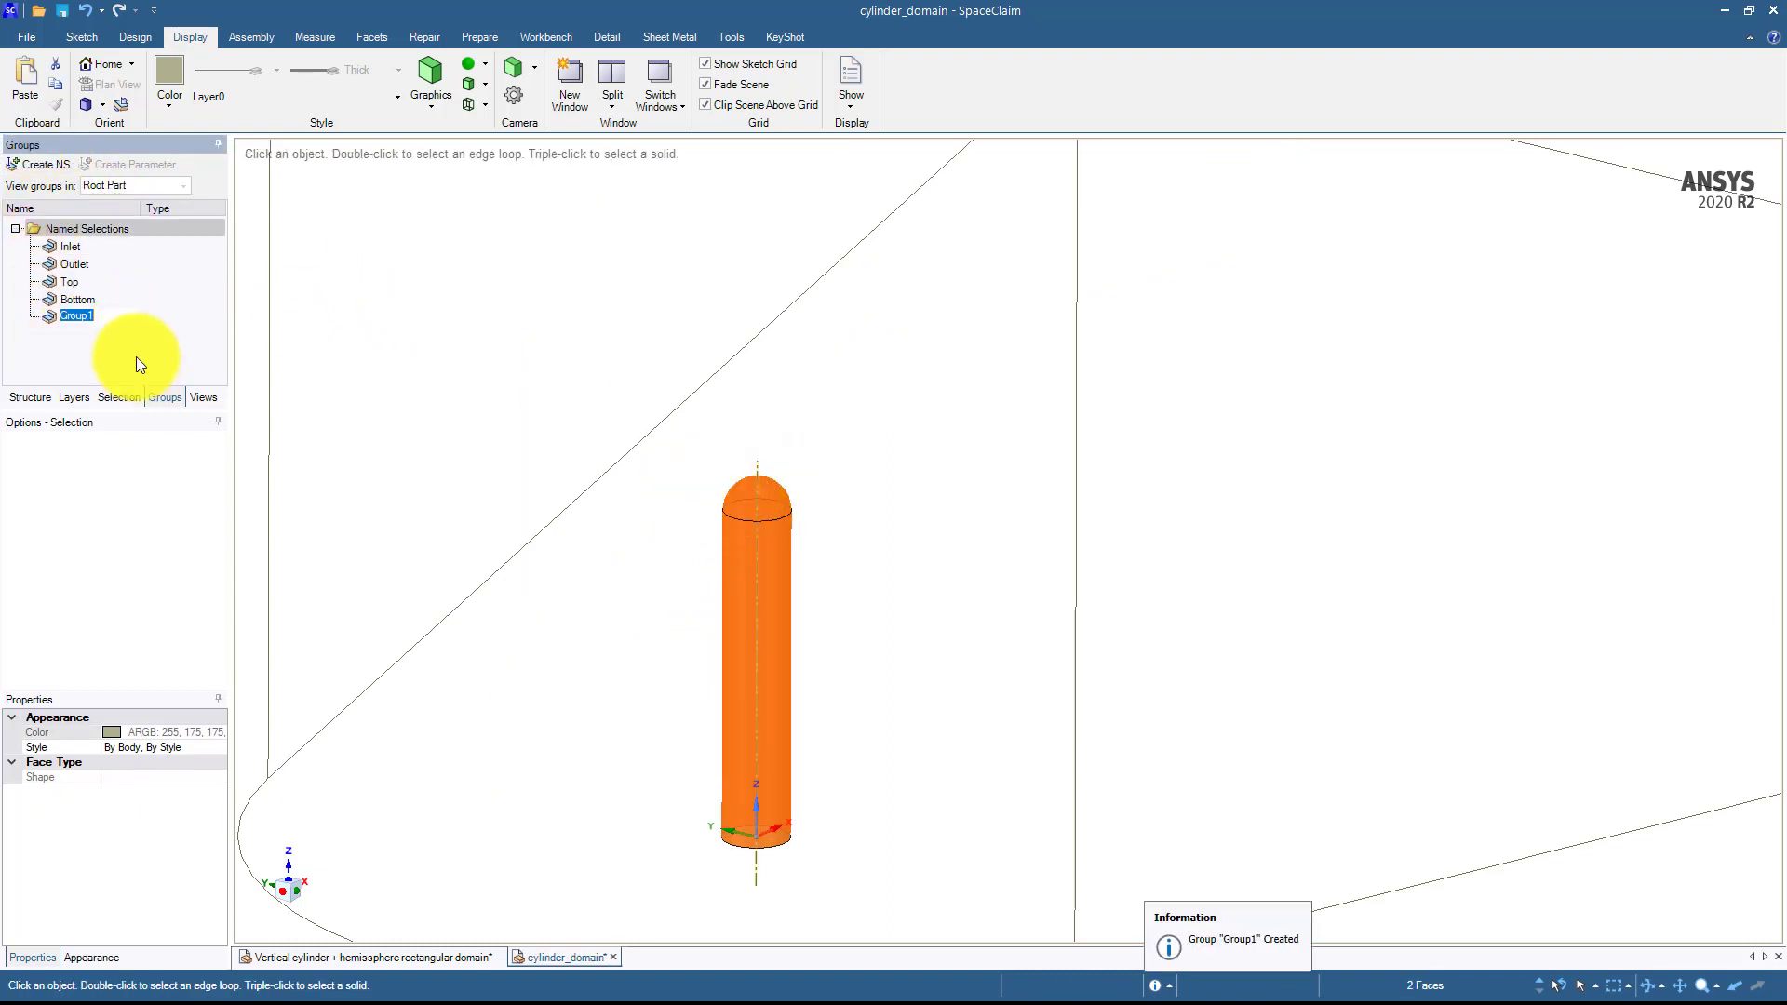
{"action": "key", "text": "shift"}
{"action": "type", "text": "C"}
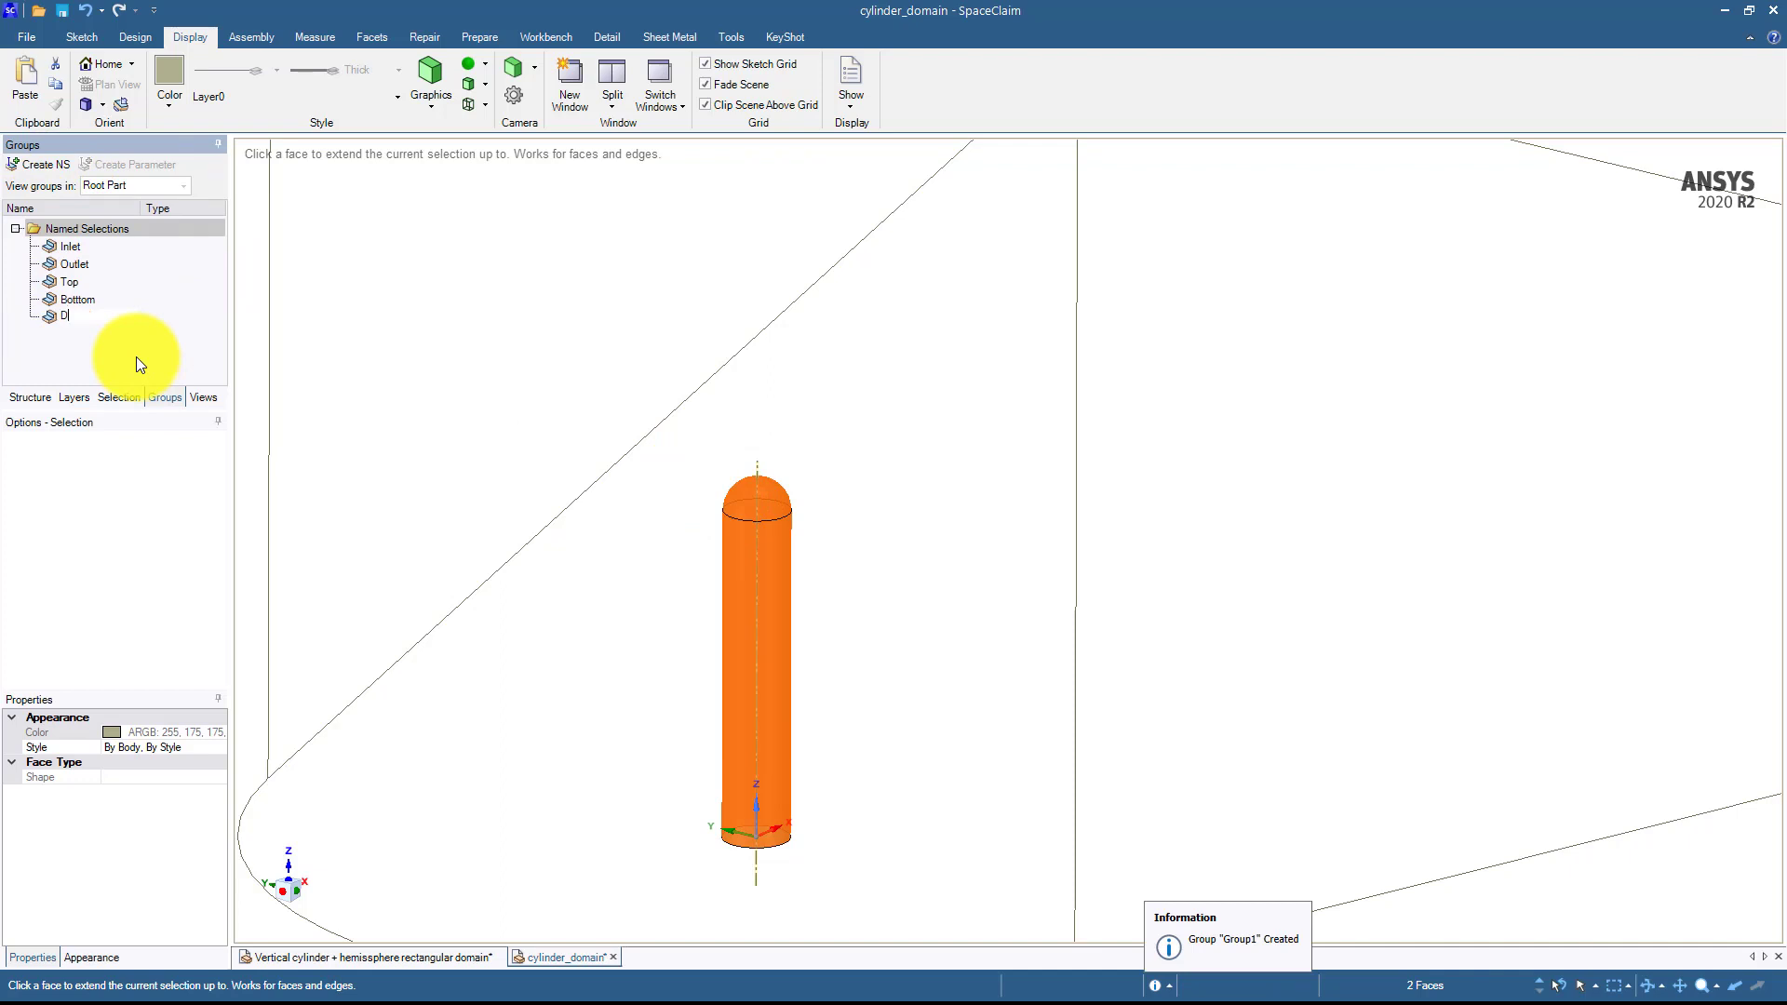
{"action": "type", "text": "ylinder"}
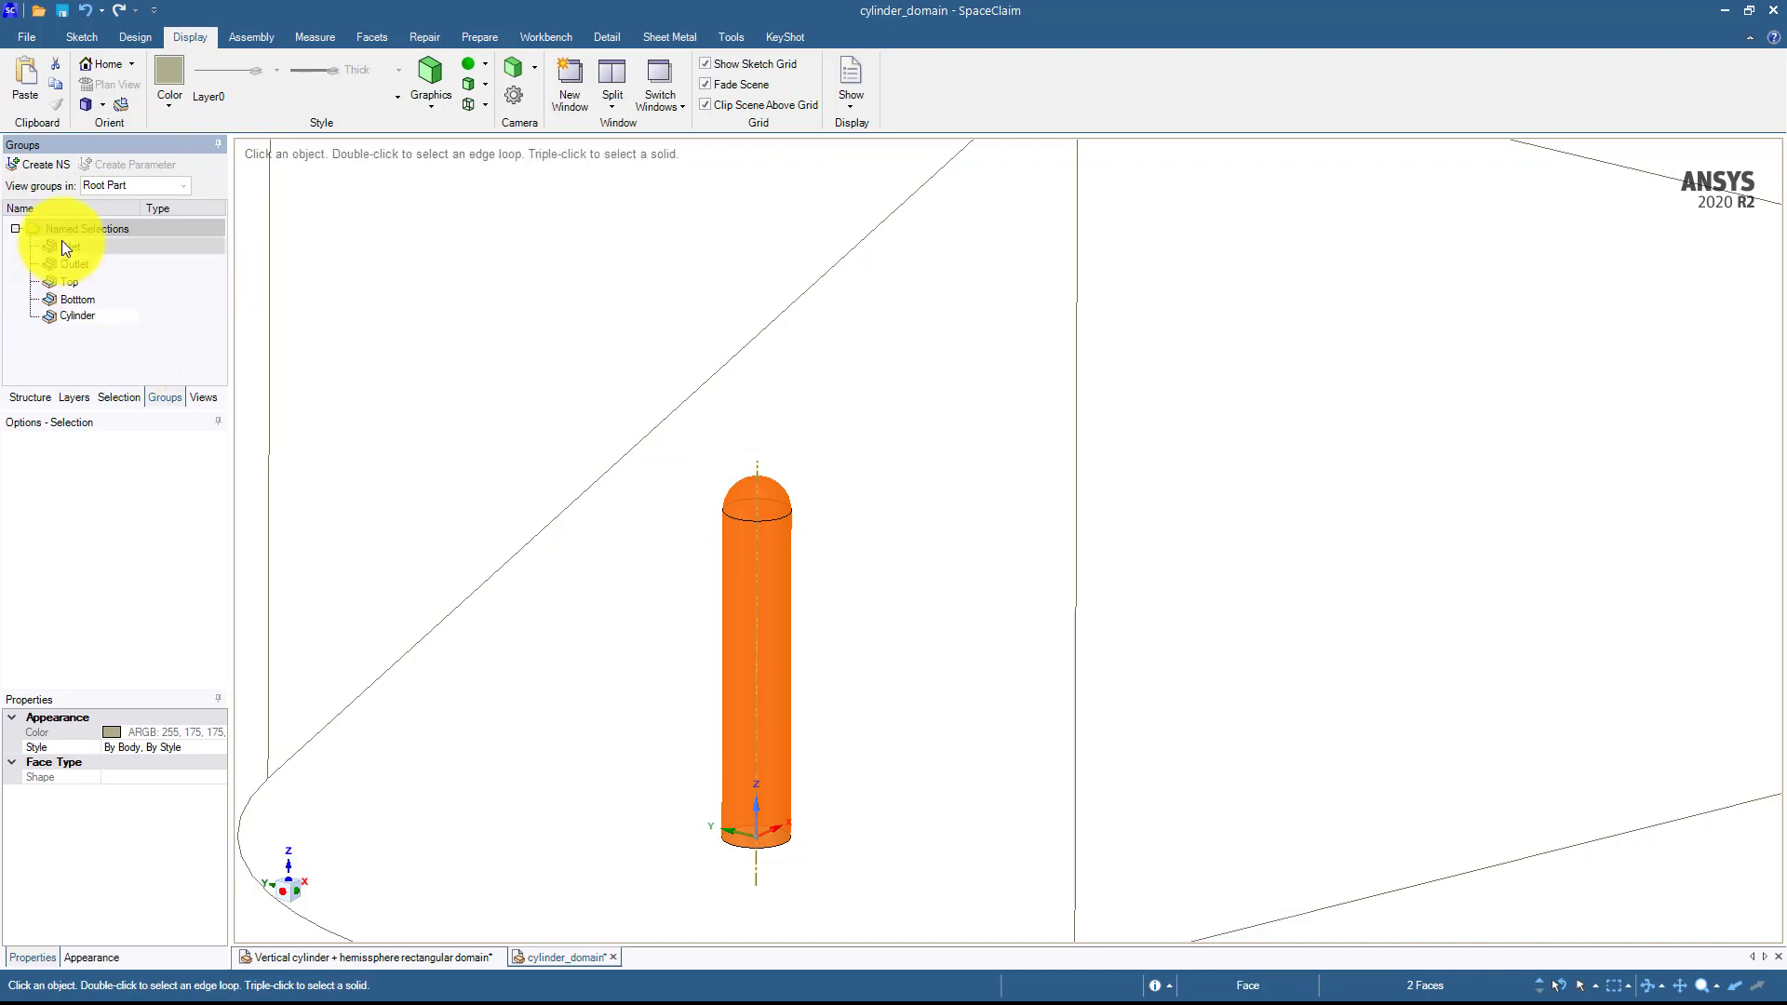
{"action": "key", "text": "Return"}
{"action": "scroll", "coordinate": [634, 577], "scroll_direction": "down", "scroll_amount": 10}
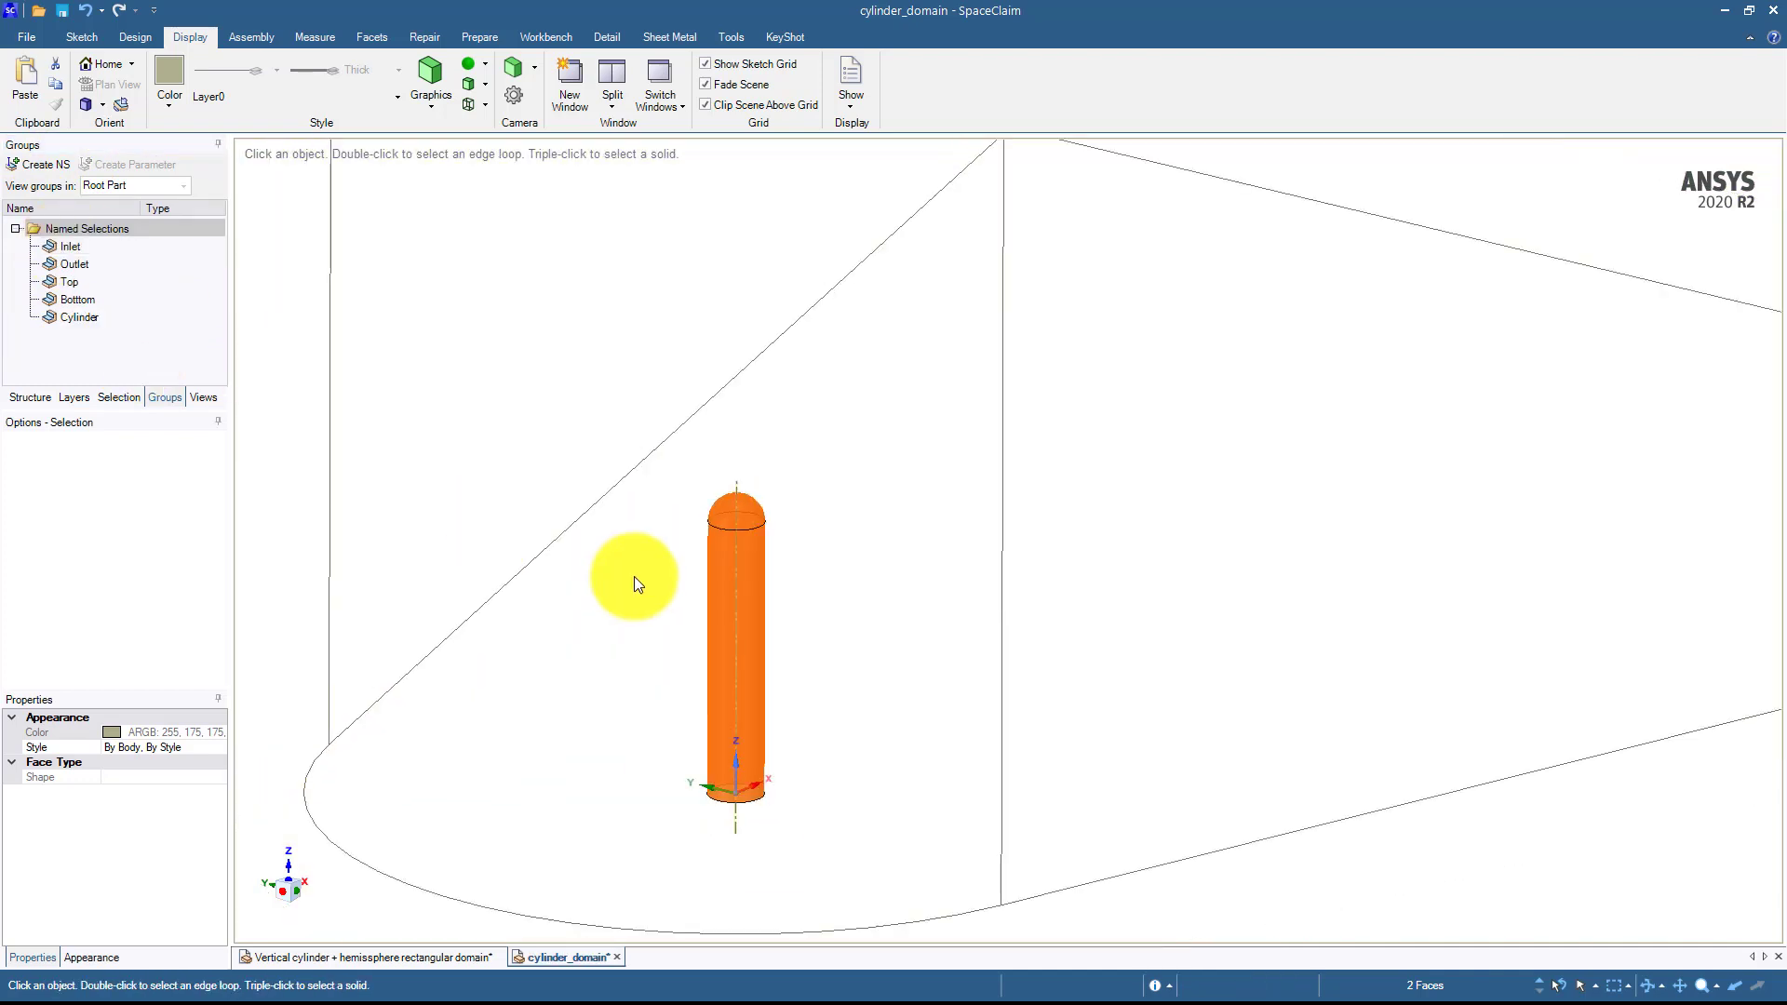
{"action": "scroll", "coordinate": [482, 484], "scroll_direction": "up", "scroll_amount": 10}
{"action": "left_click", "coordinate": [459, 488]}
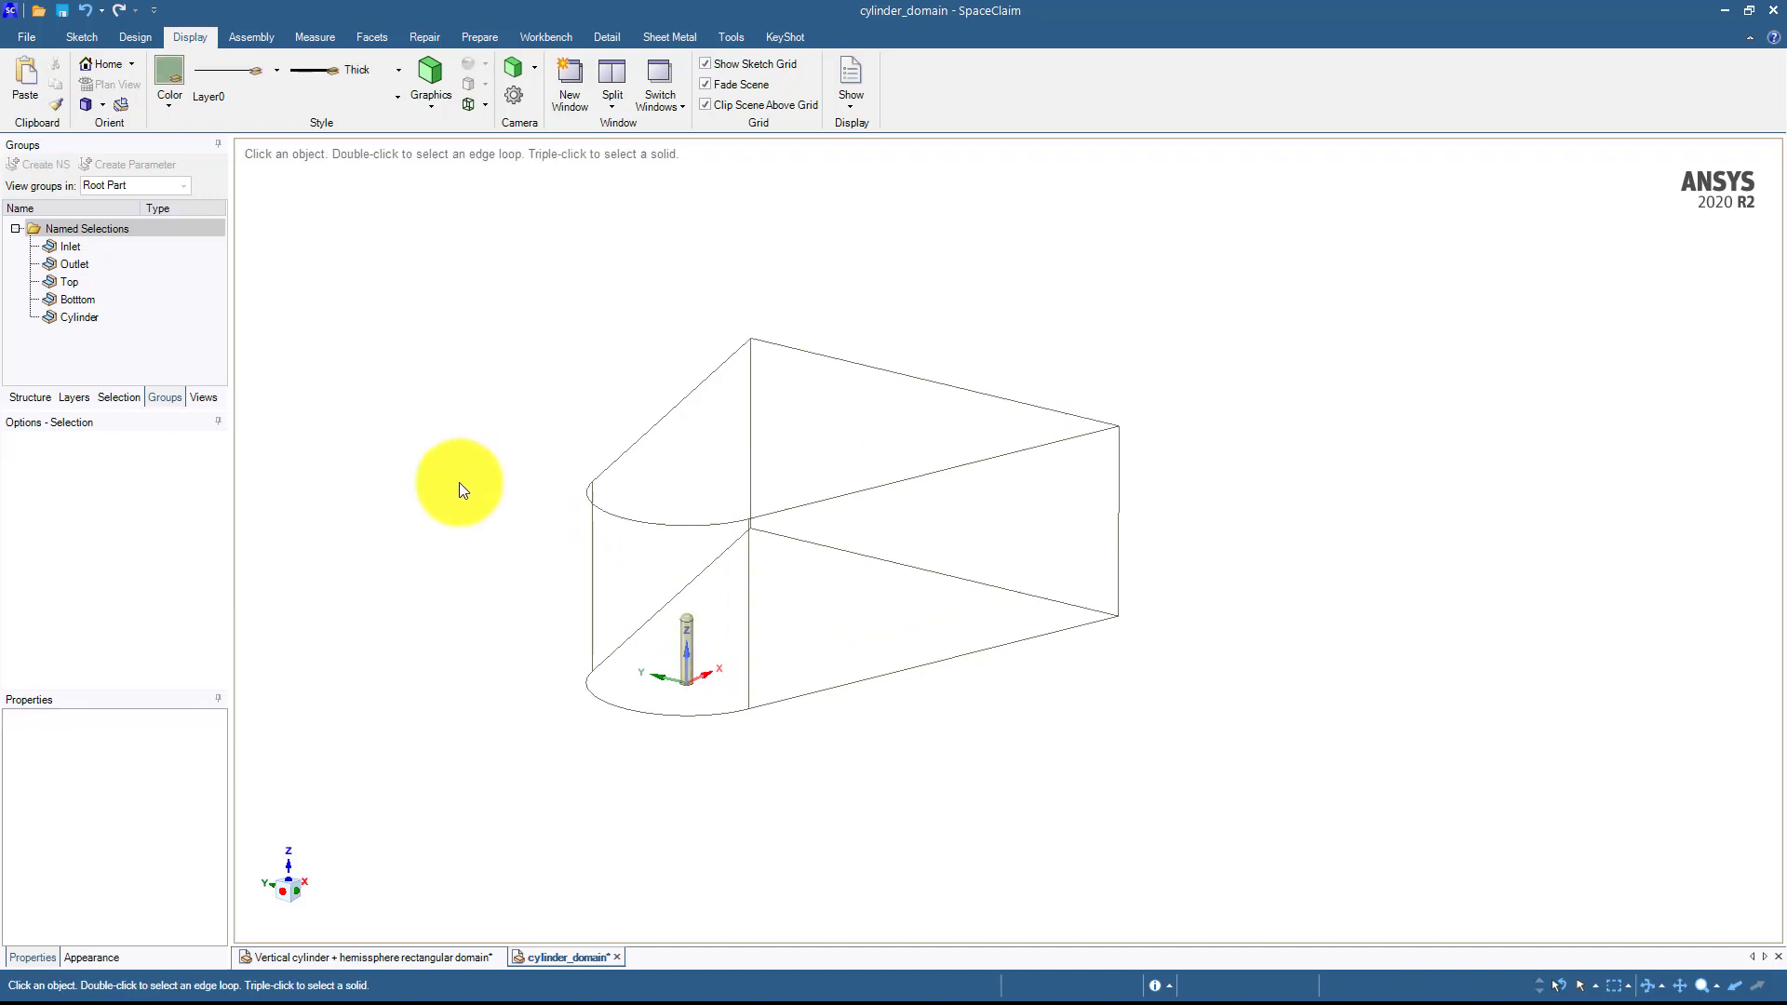
Restore the visibility of all hidden faces of the enclosure.
{"action": "right_click", "coordinate": [540, 359]}
{"action": "left_click", "coordinate": [600, 510]}
{"action": "right_click", "coordinate": [476, 378]}
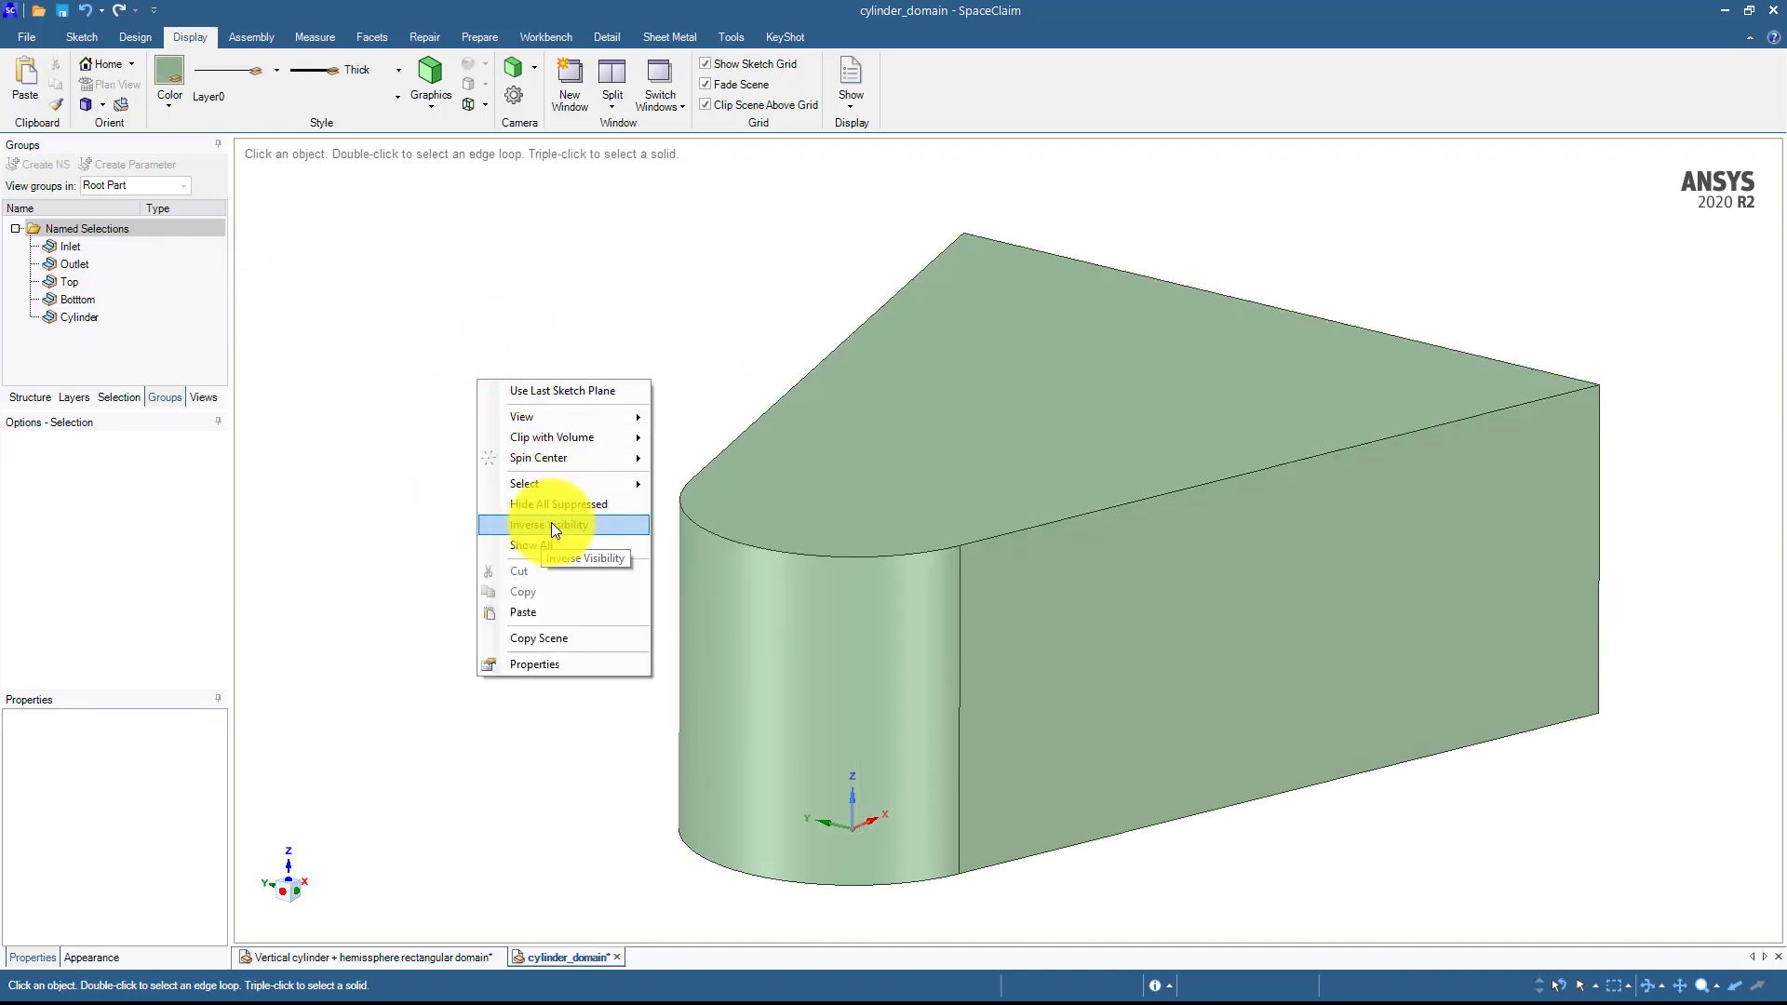
{"action": "left_click", "coordinate": [577, 504]}
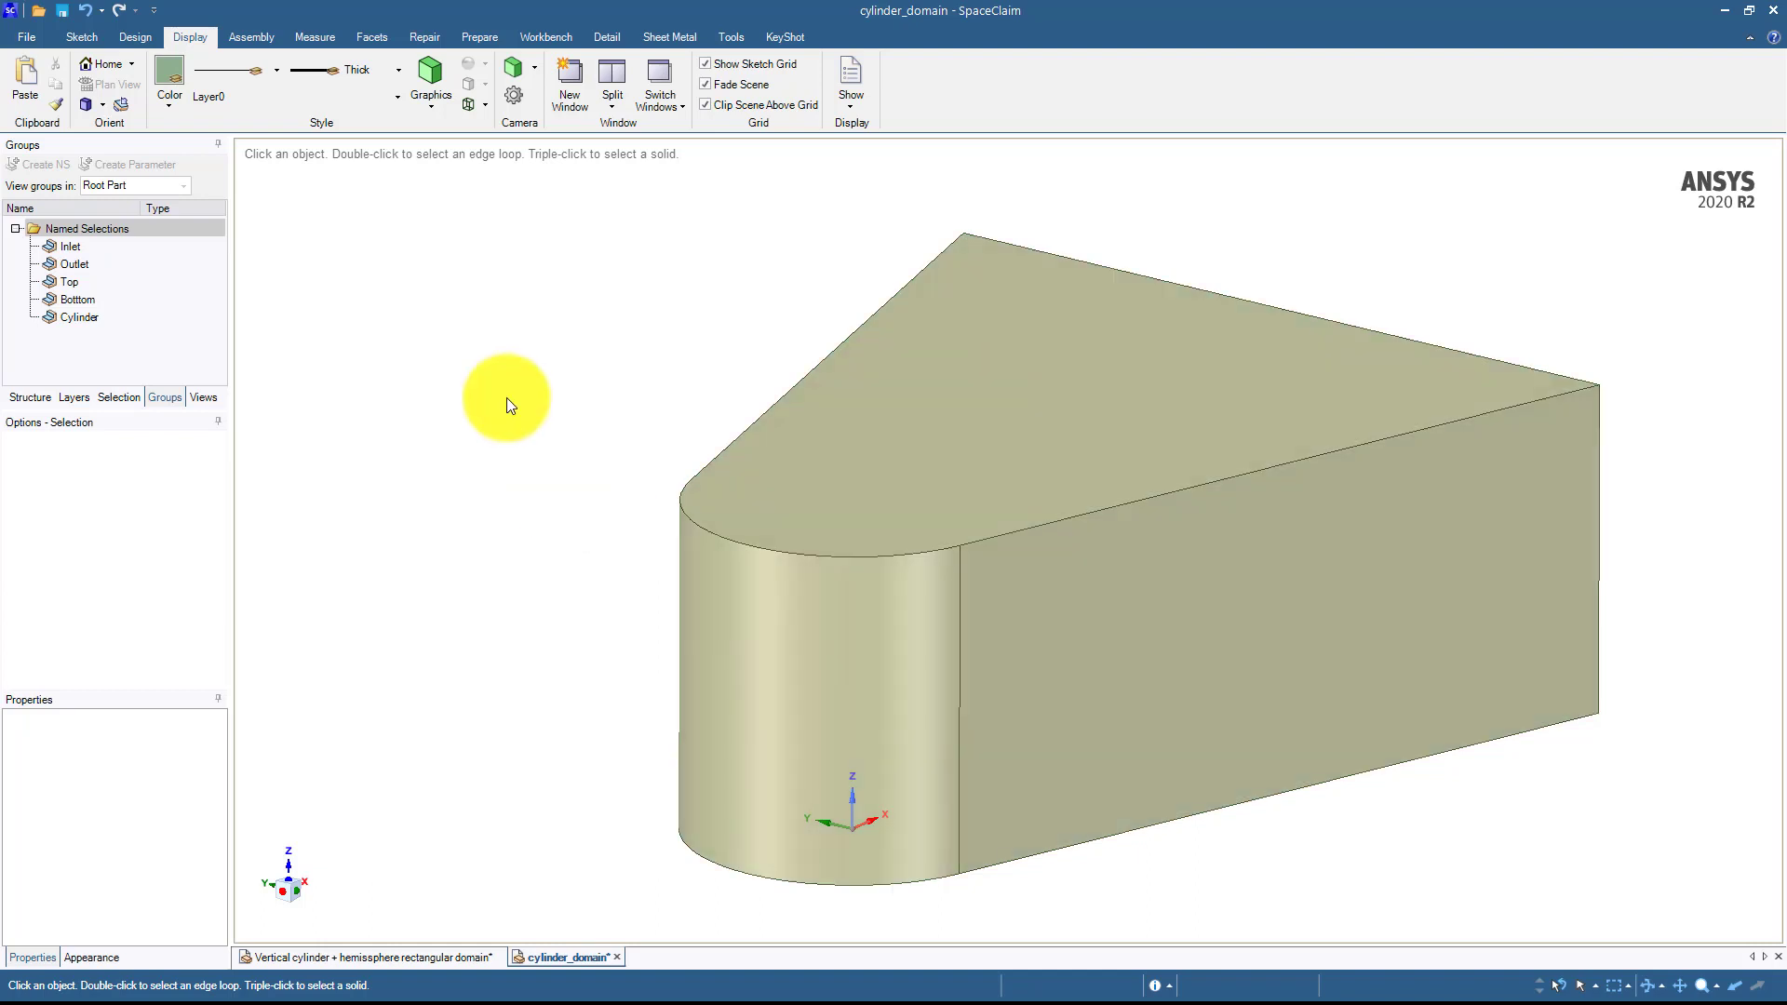
{"action": "middle_click_drag", "start_coordinate": [452, 375], "coordinate": [419, 361], "text": "shift"}
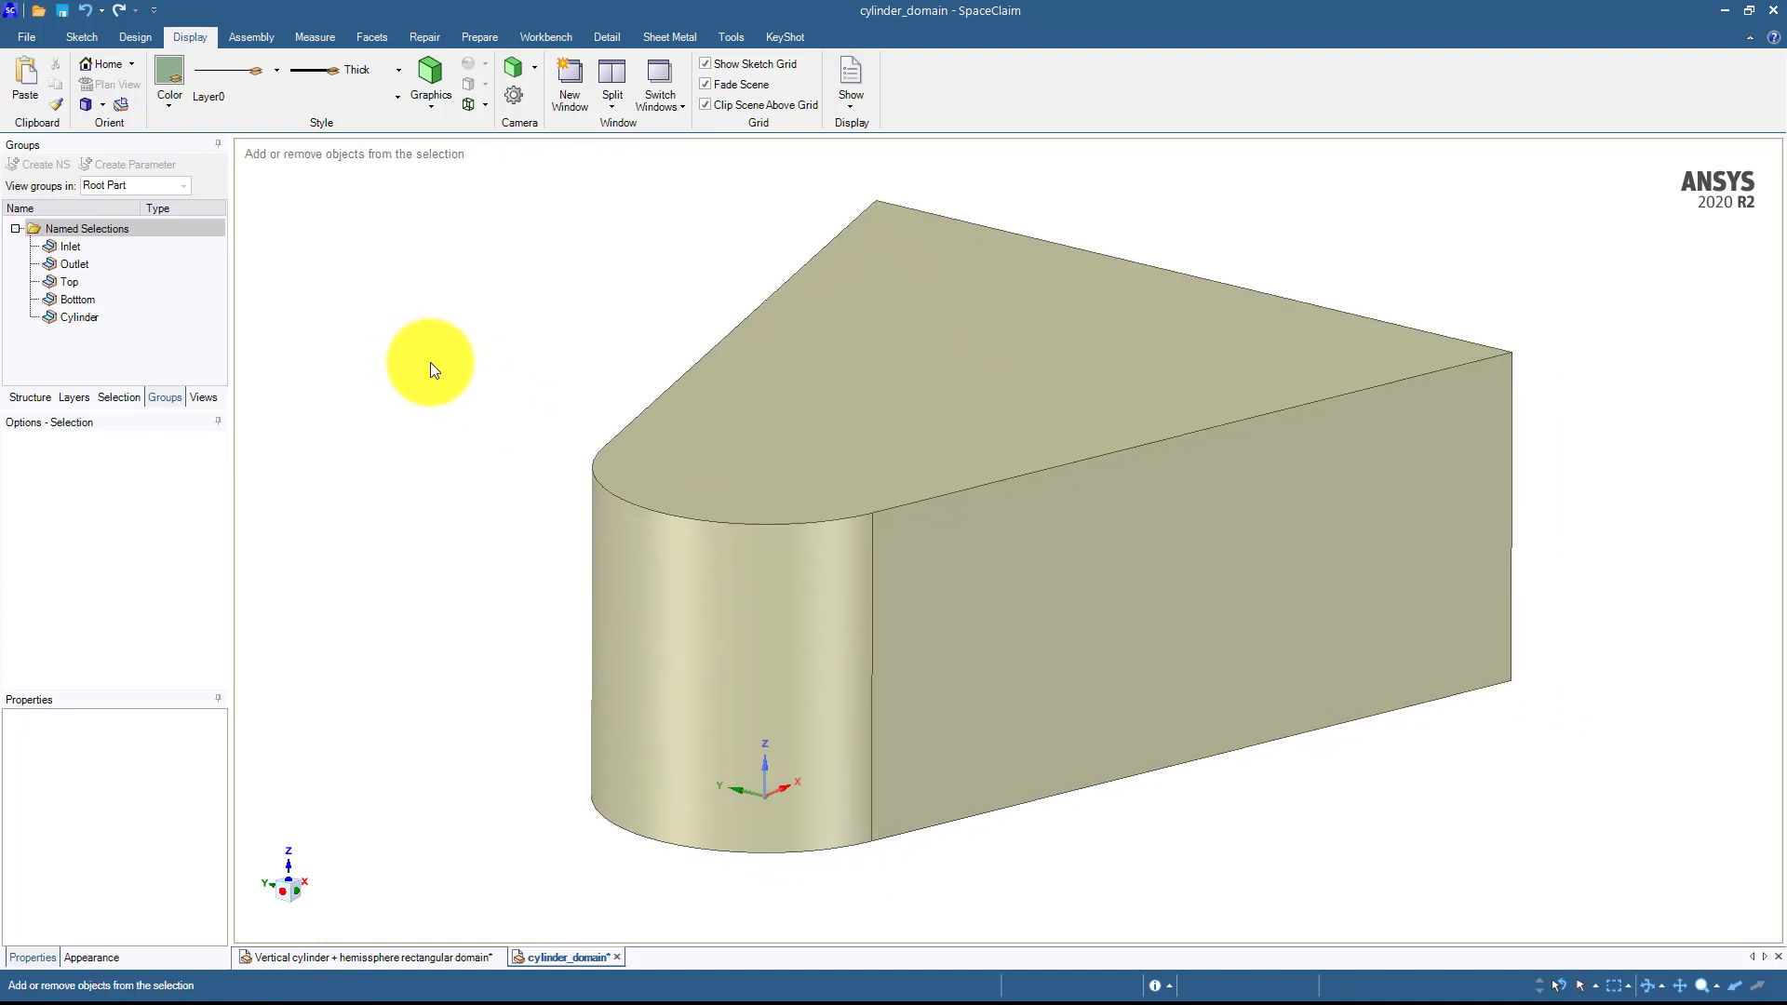
Select the whole enclosure body and set its display style to Transparent.
{"action": "key", "text": "ctrl+a"}
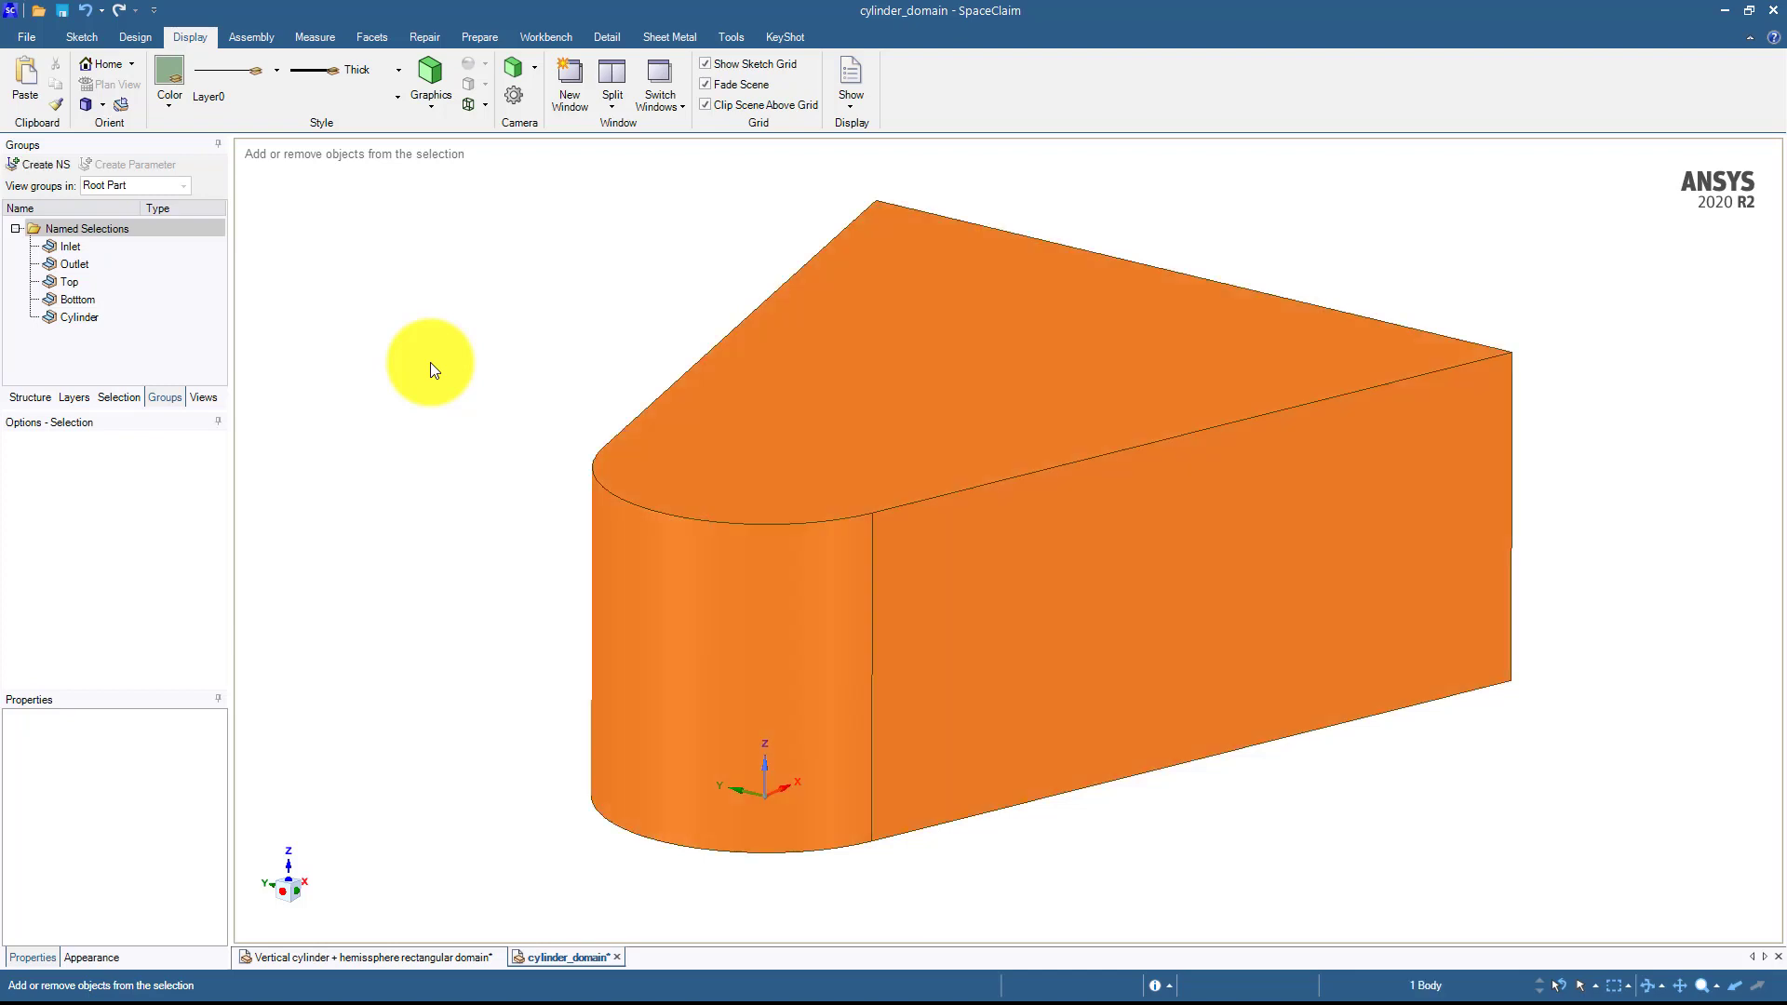
{"action": "left_click", "coordinate": [809, 434]}
{"action": "right_click", "coordinate": [809, 433]}
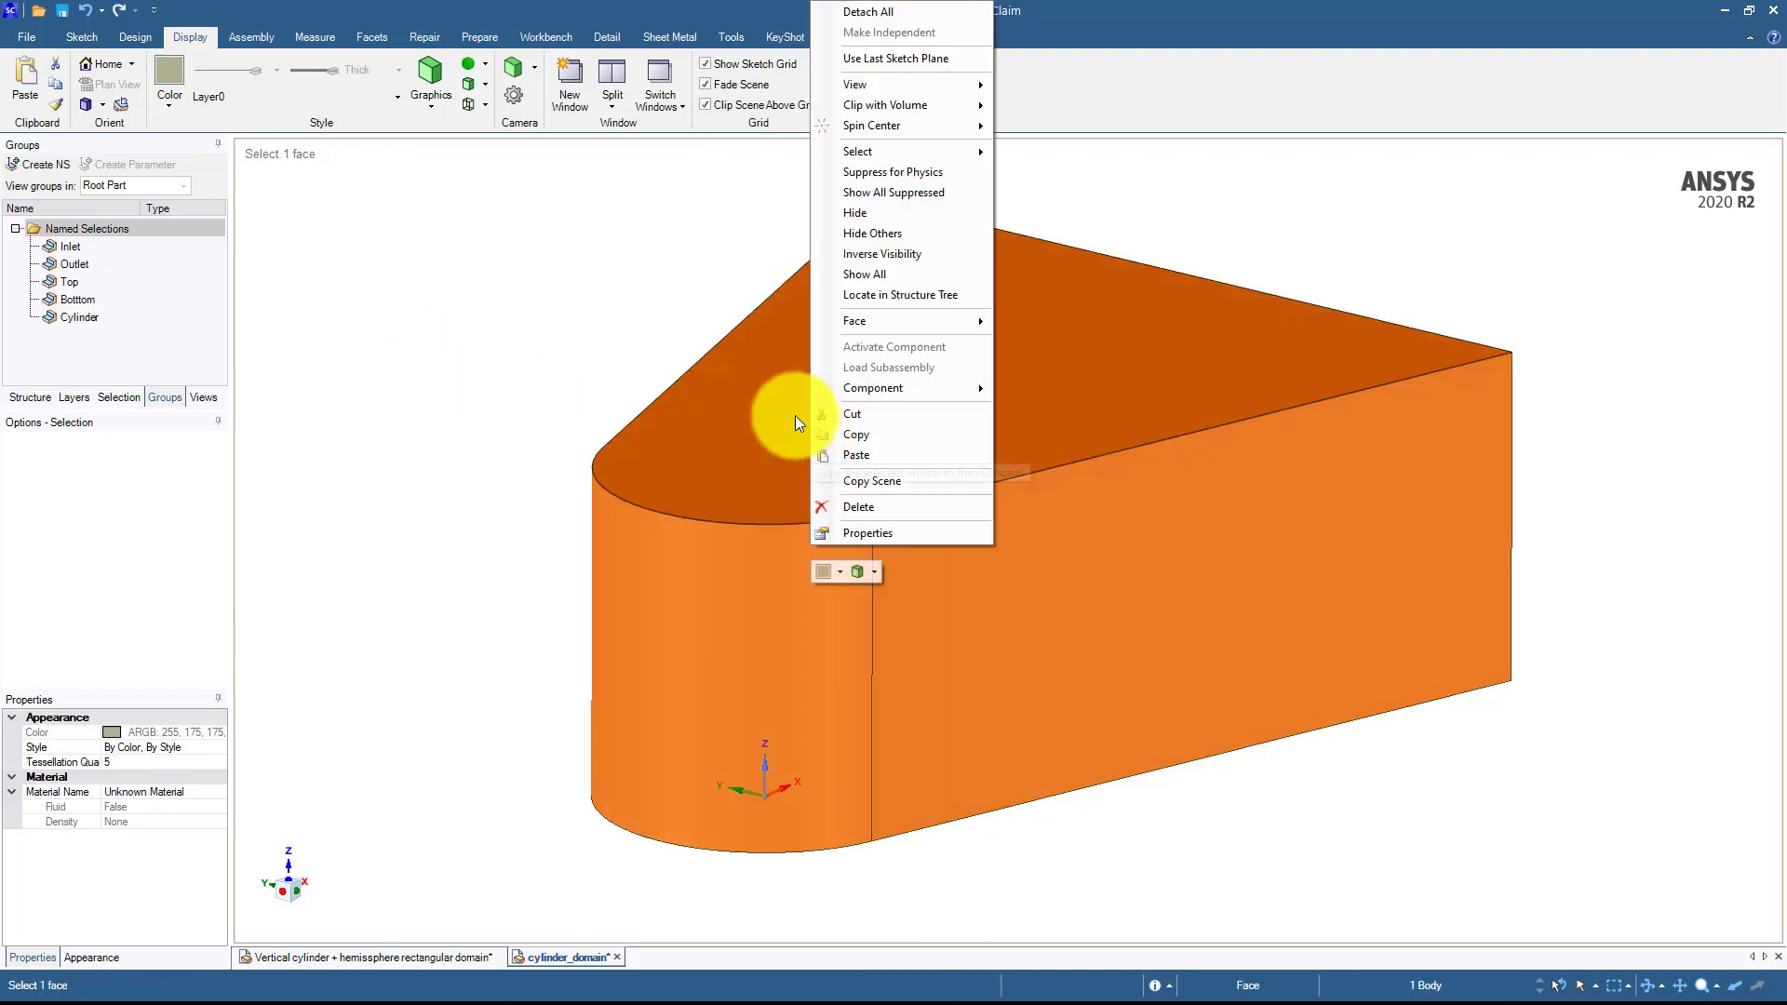
{"action": "left_click", "coordinate": [873, 571]}
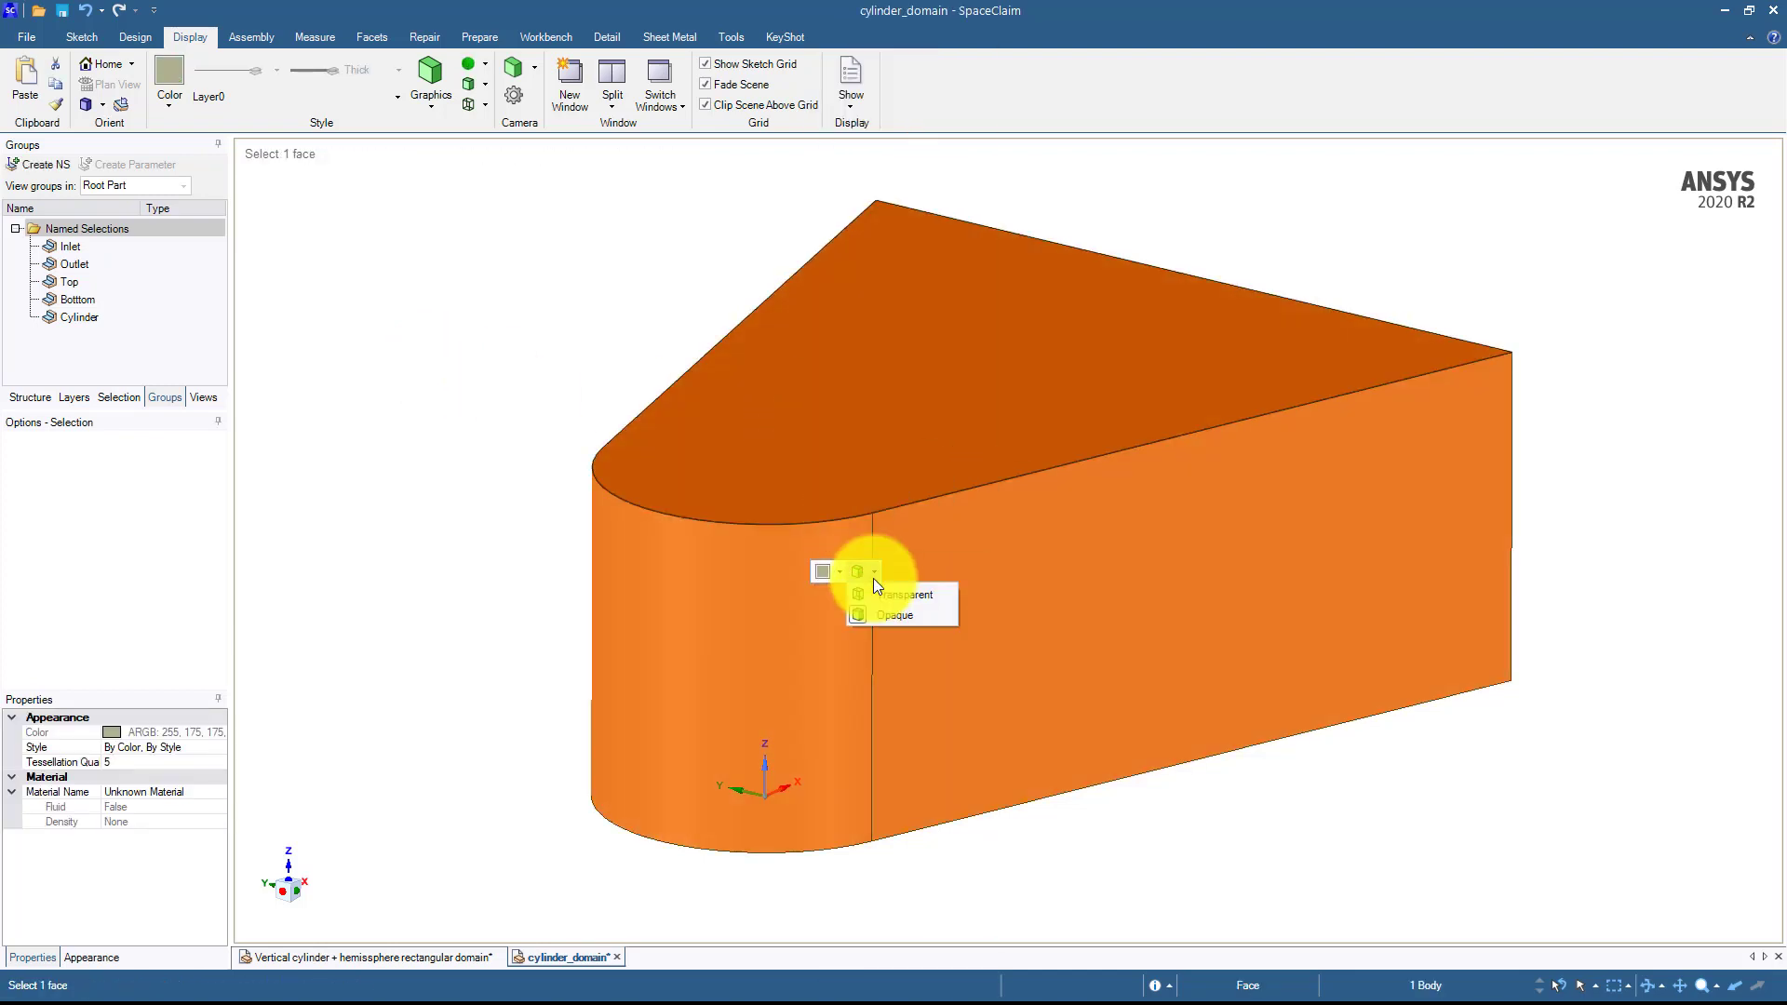
{"action": "left_click", "coordinate": [882, 601]}
{"action": "left_click", "coordinate": [415, 363]}
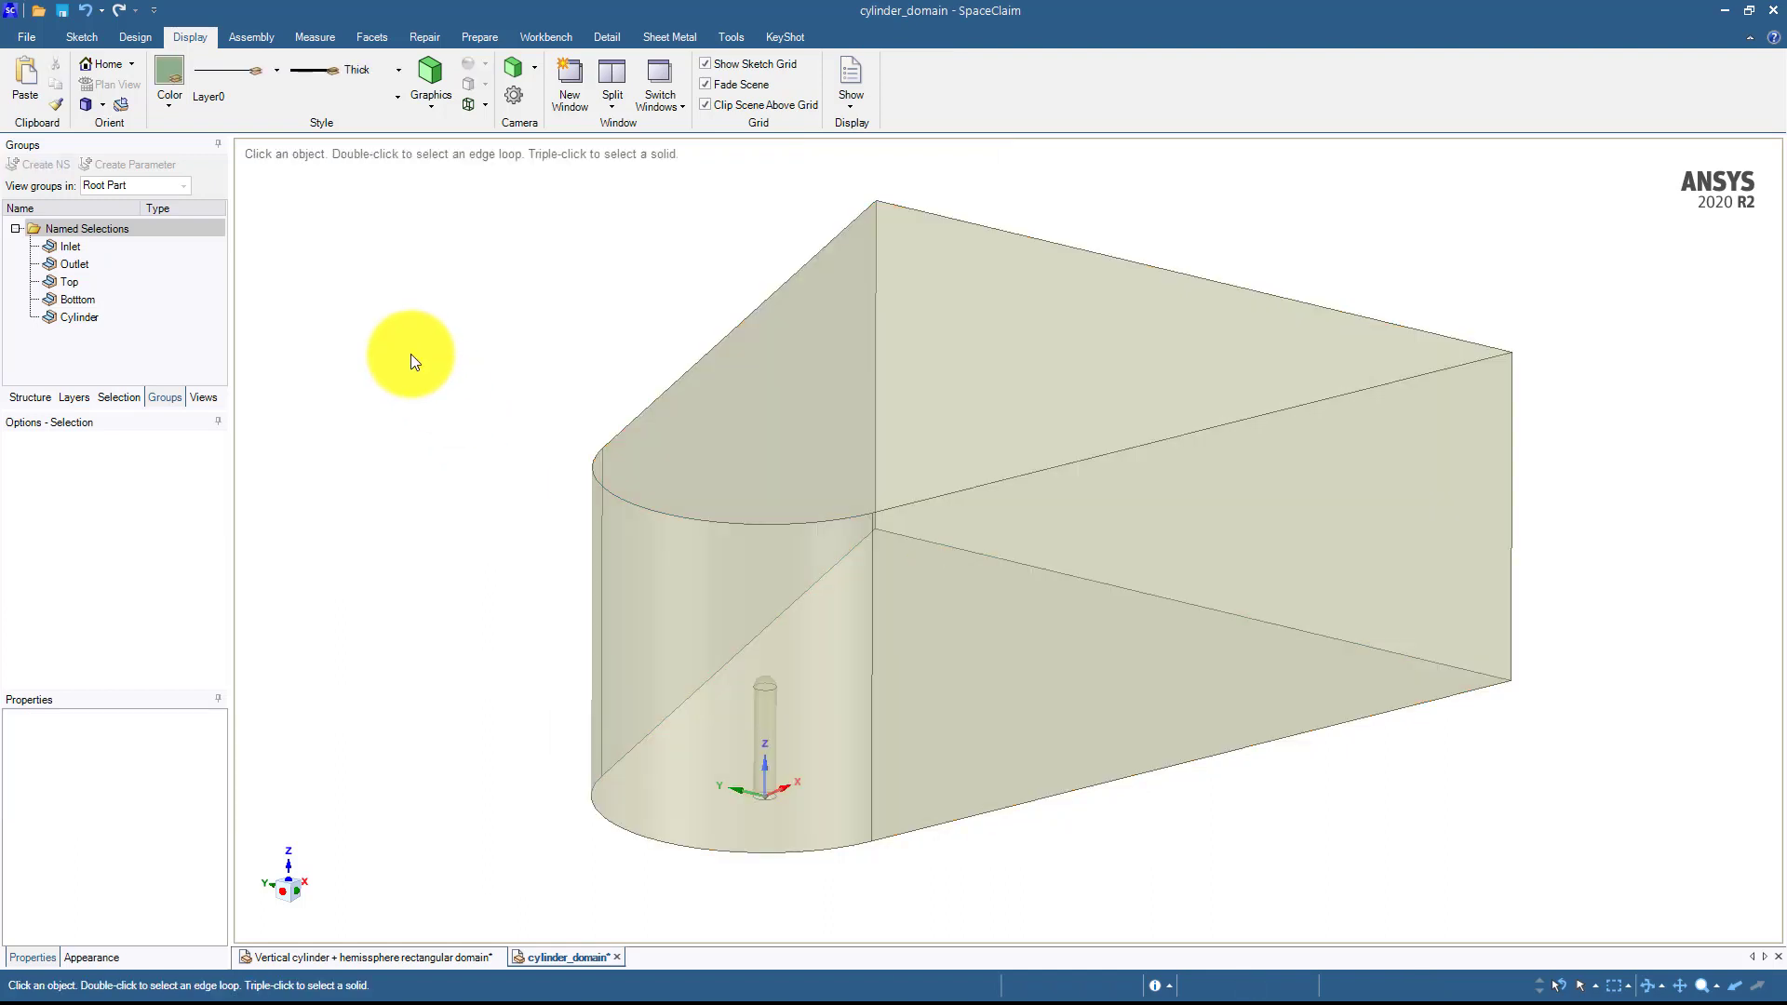
Save the document, and also save it as cylinder_domain on New Volume (G:), replacing the existing file.
{"action": "left_click", "coordinate": [28, 37]}
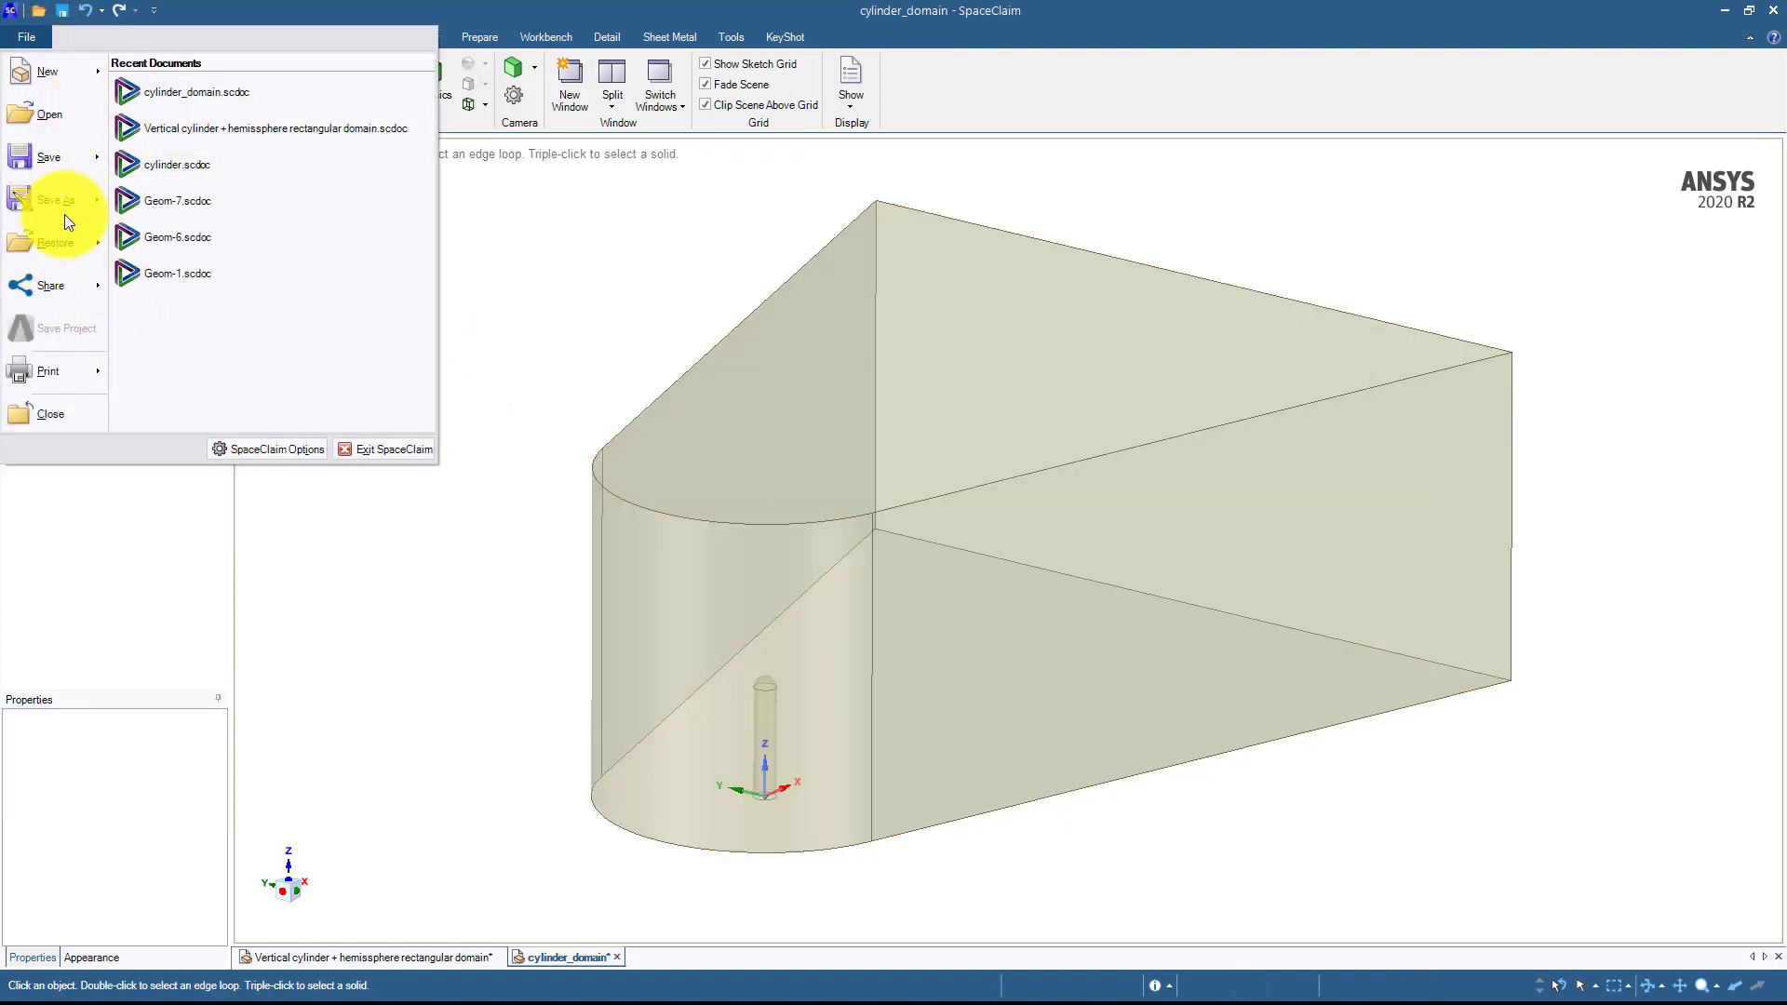
{"action": "left_click", "coordinate": [53, 160]}
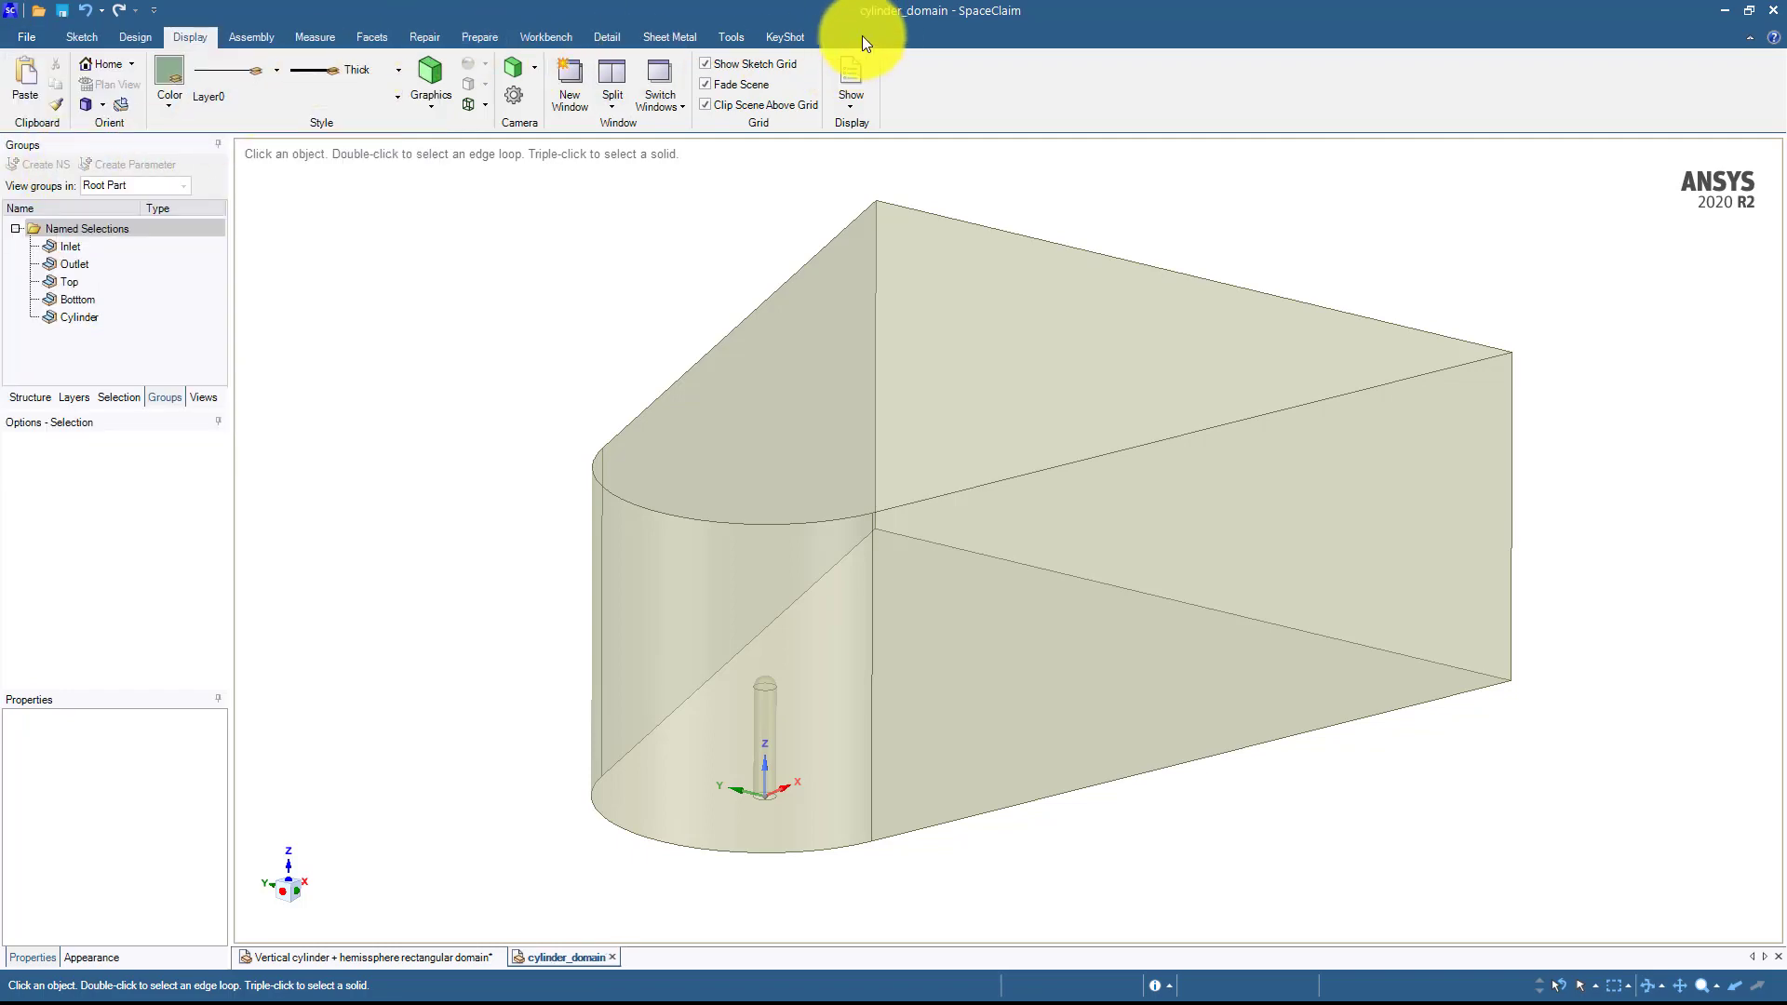
{"action": "left_click", "coordinate": [22, 37]}
{"action": "left_click", "coordinate": [65, 192]}
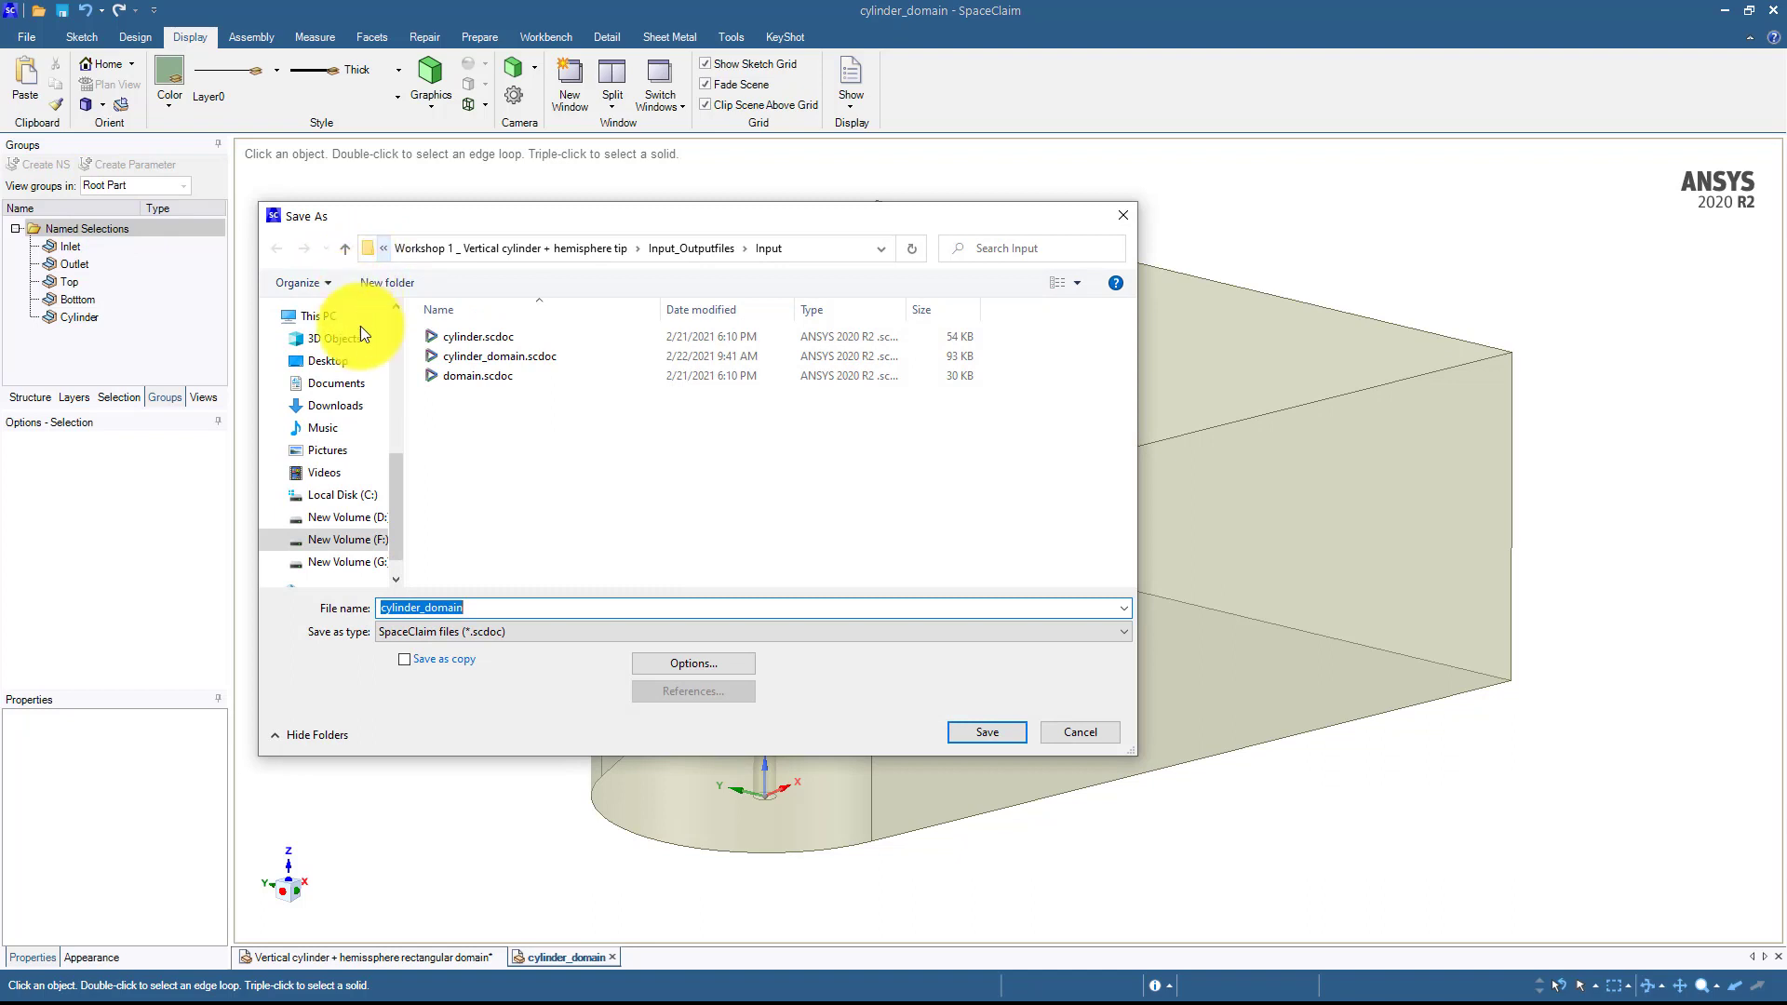
{"action": "left_click", "coordinate": [347, 561]}
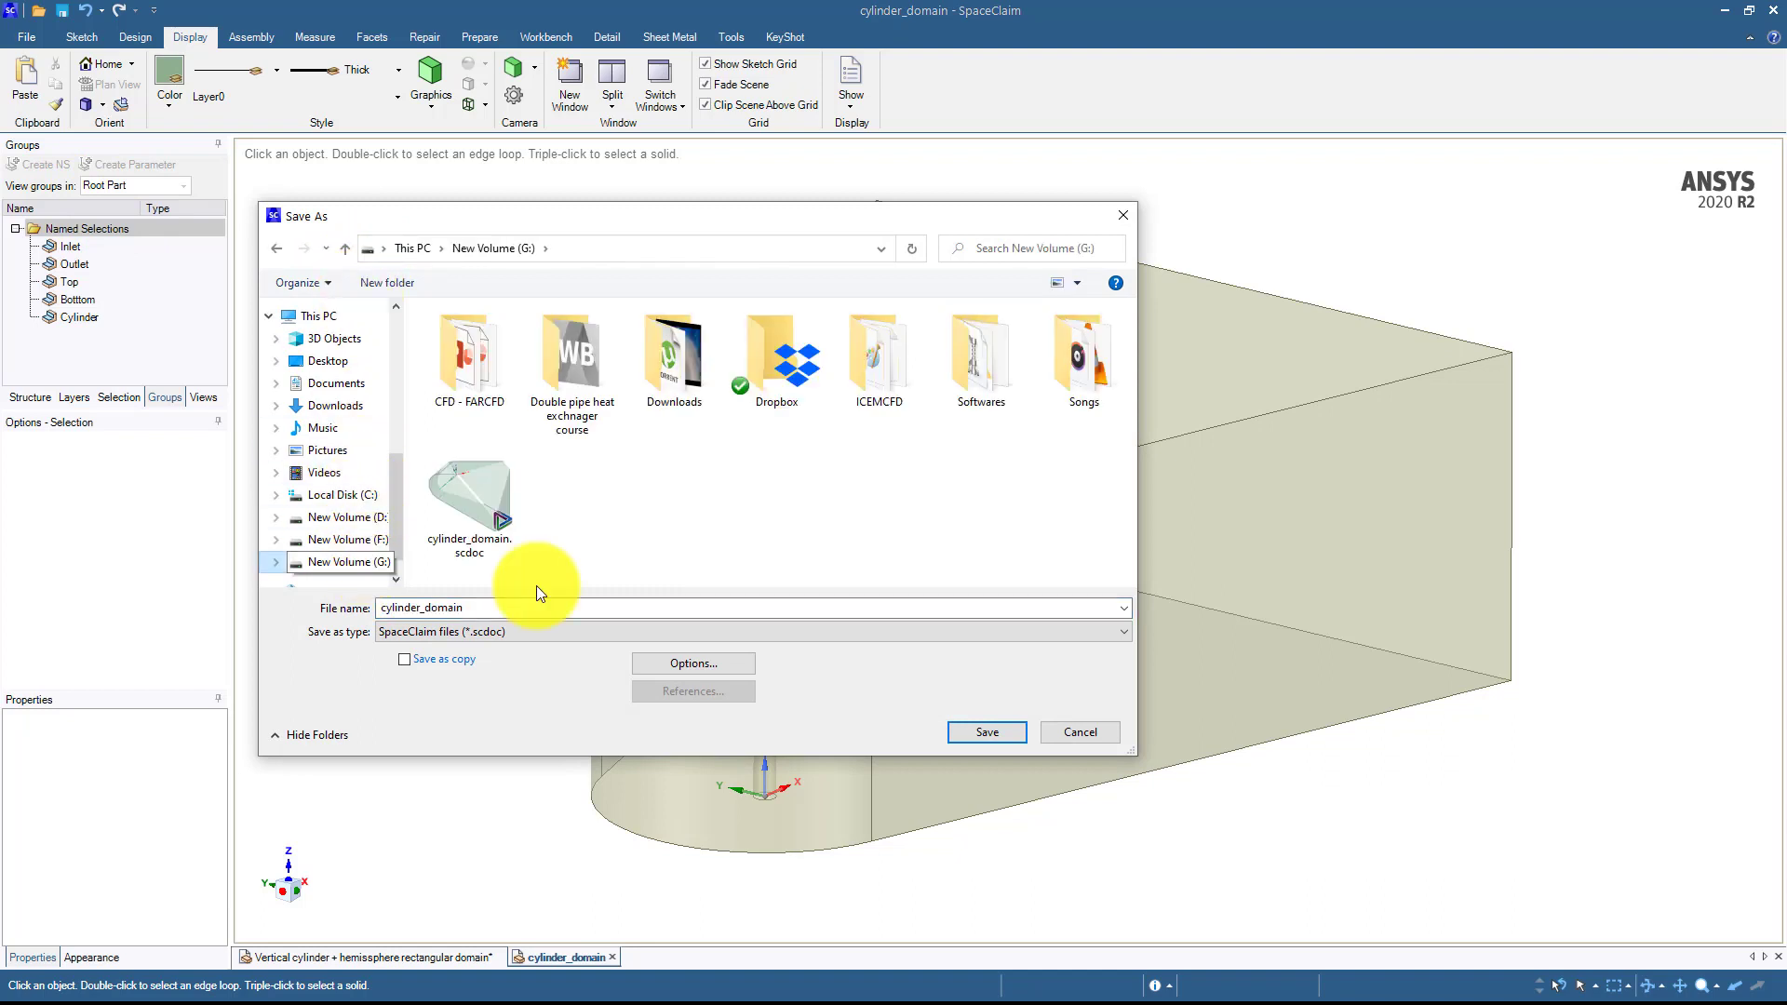
{"action": "left_click", "coordinate": [1011, 739]}
{"action": "left_click", "coordinate": [910, 574]}
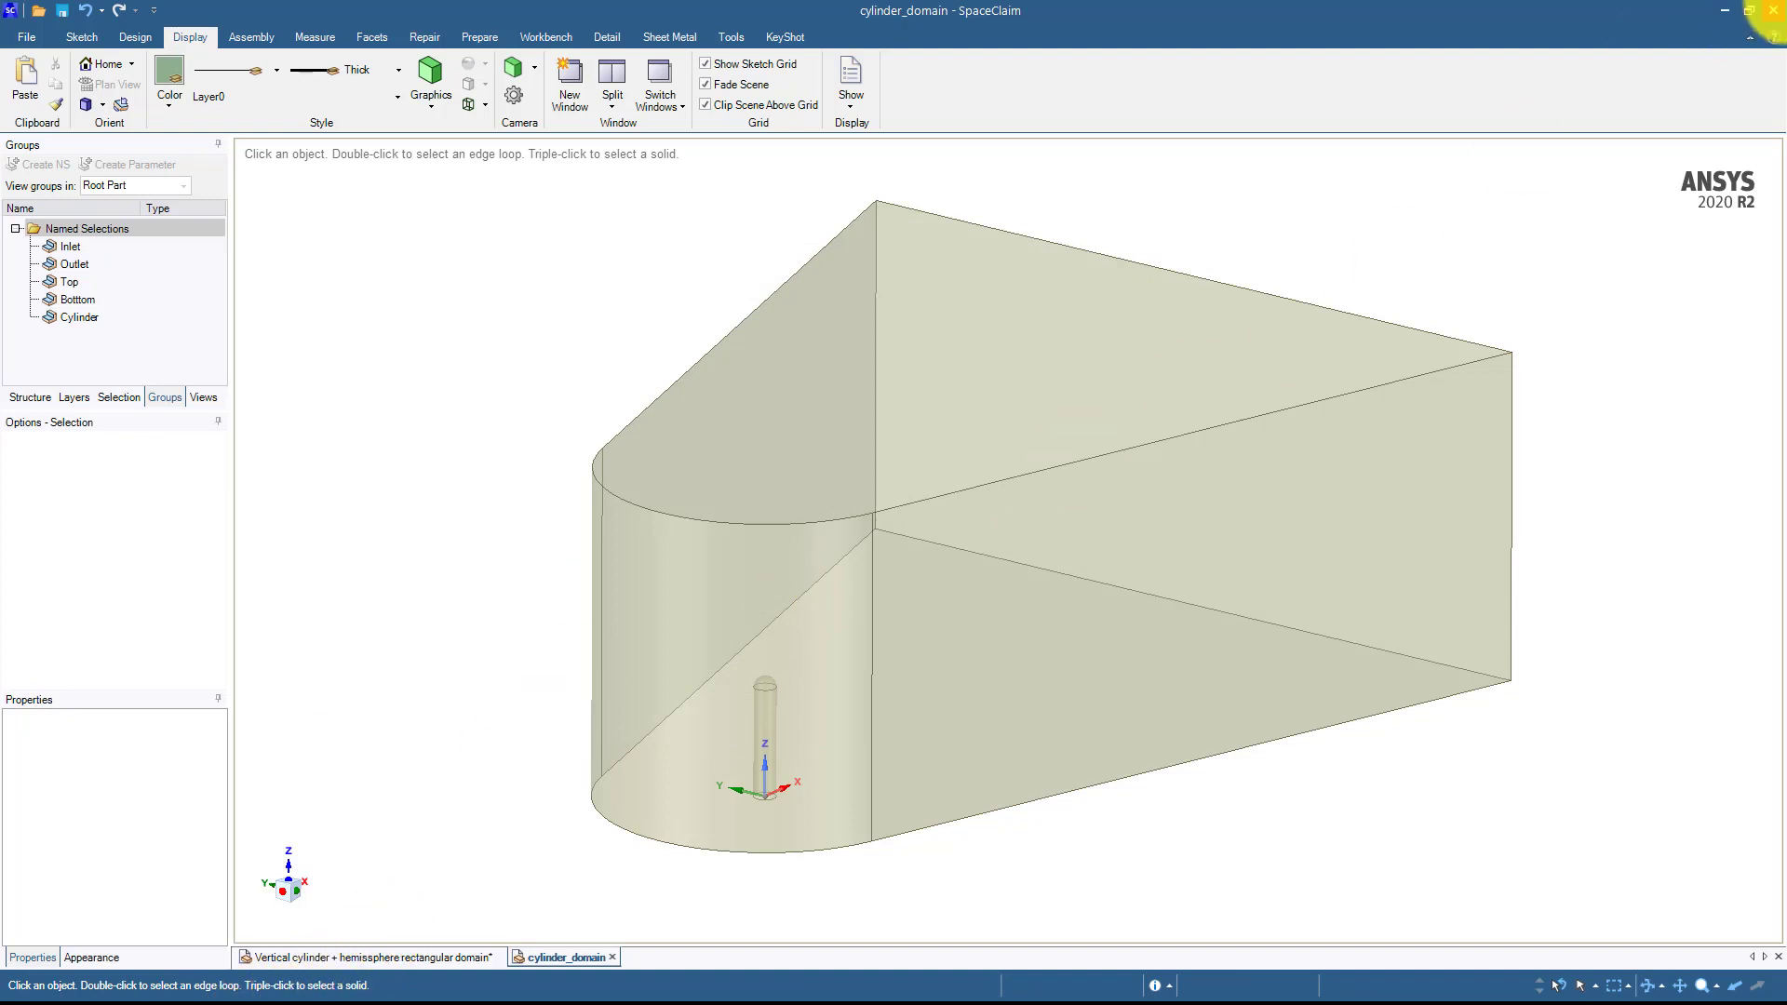
Minimise SpaceClaim and launch ICEM CFD by searching Windows for icem.
{"action": "left_click", "coordinate": [1724, 11]}
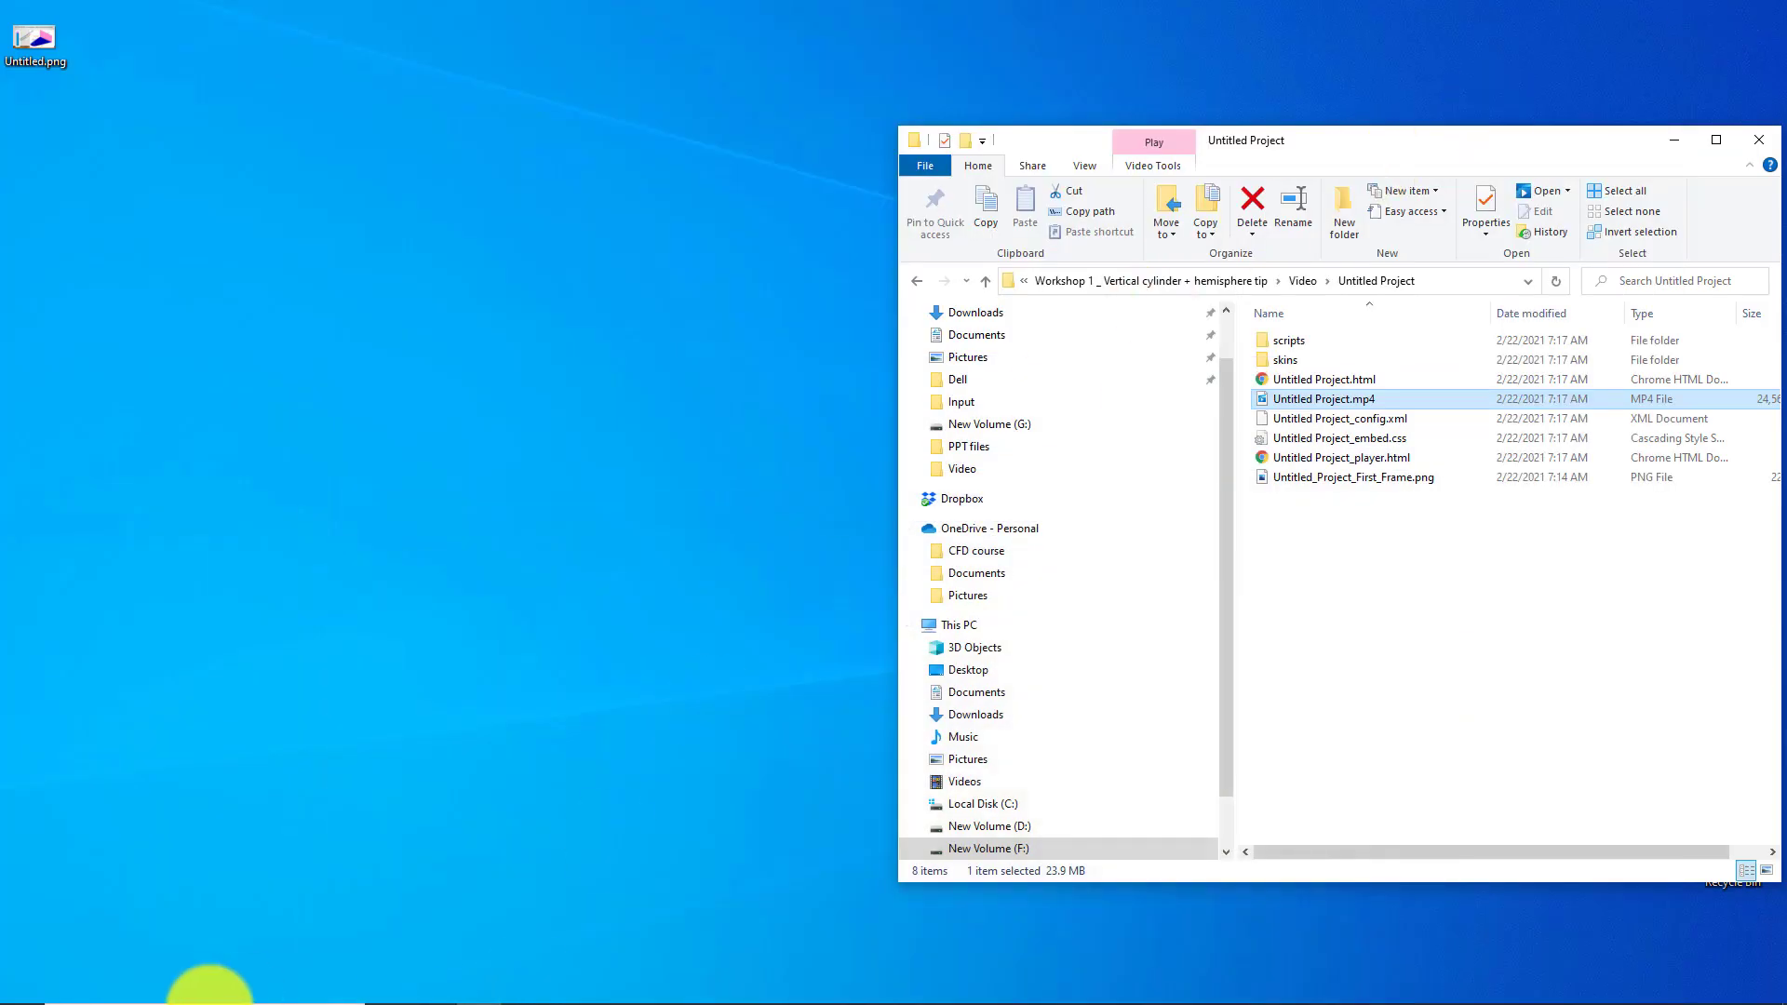
{"action": "left_click", "coordinate": [183, 988]}
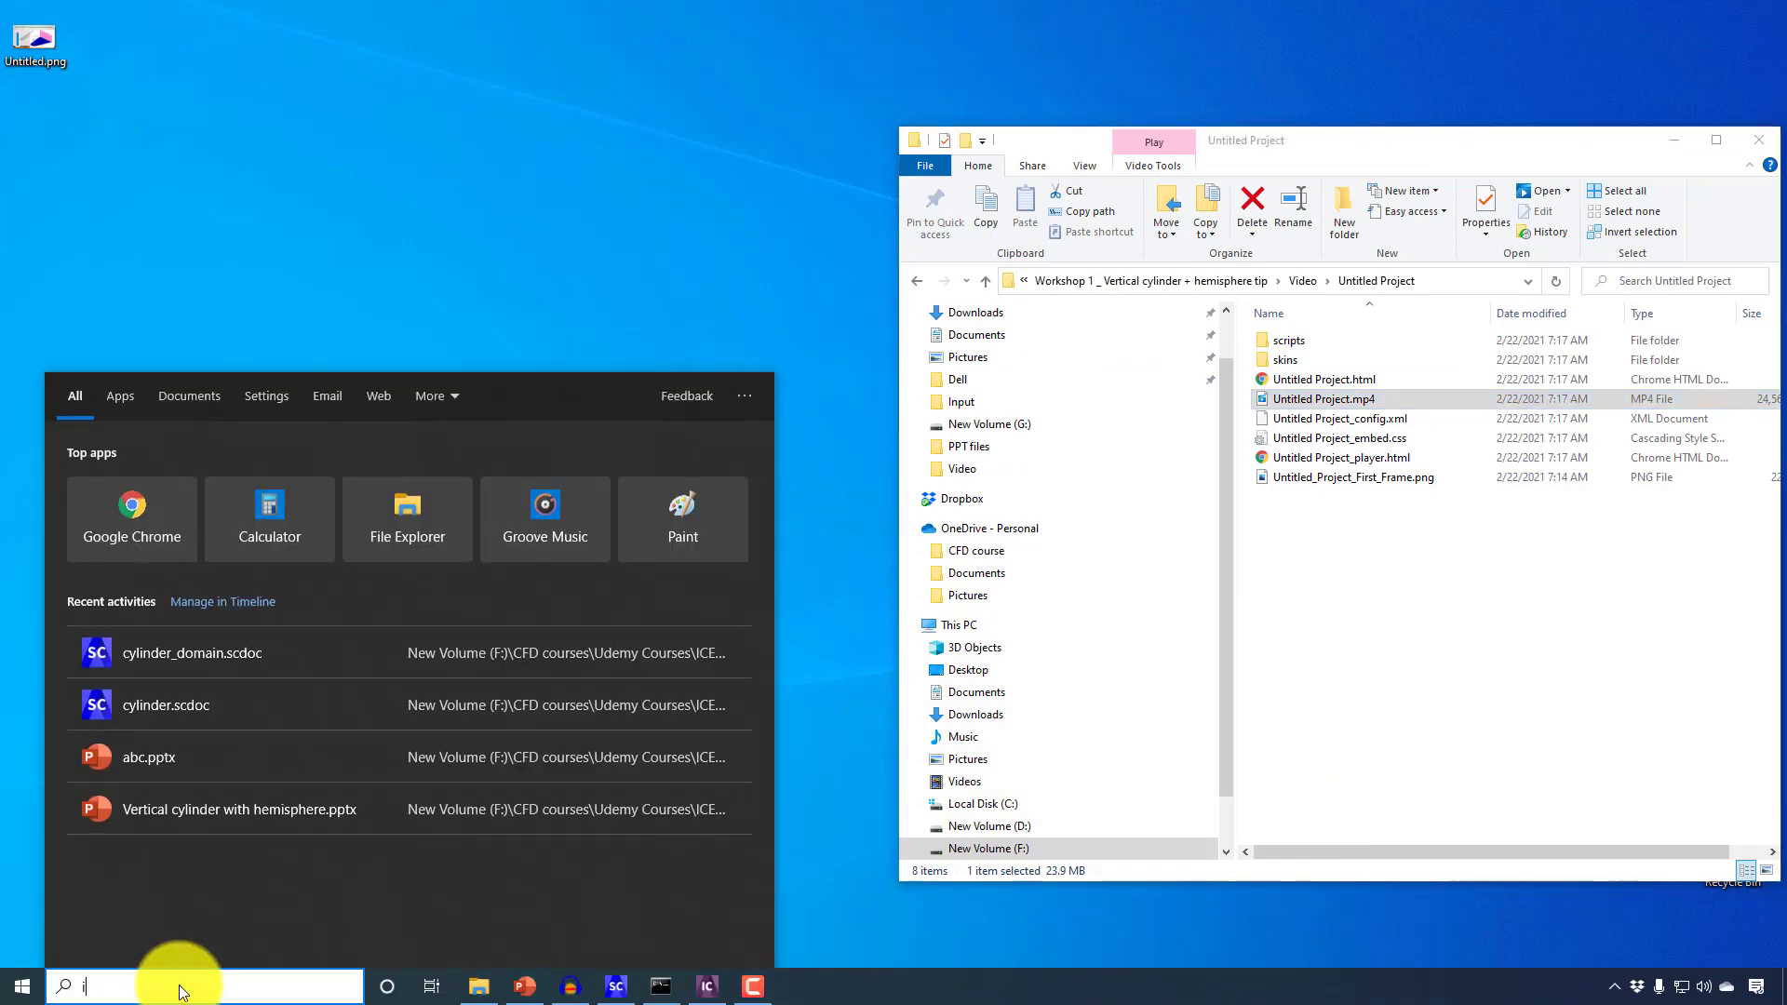
{"action": "type", "text": "icem"}
{"action": "key", "text": "Return"}
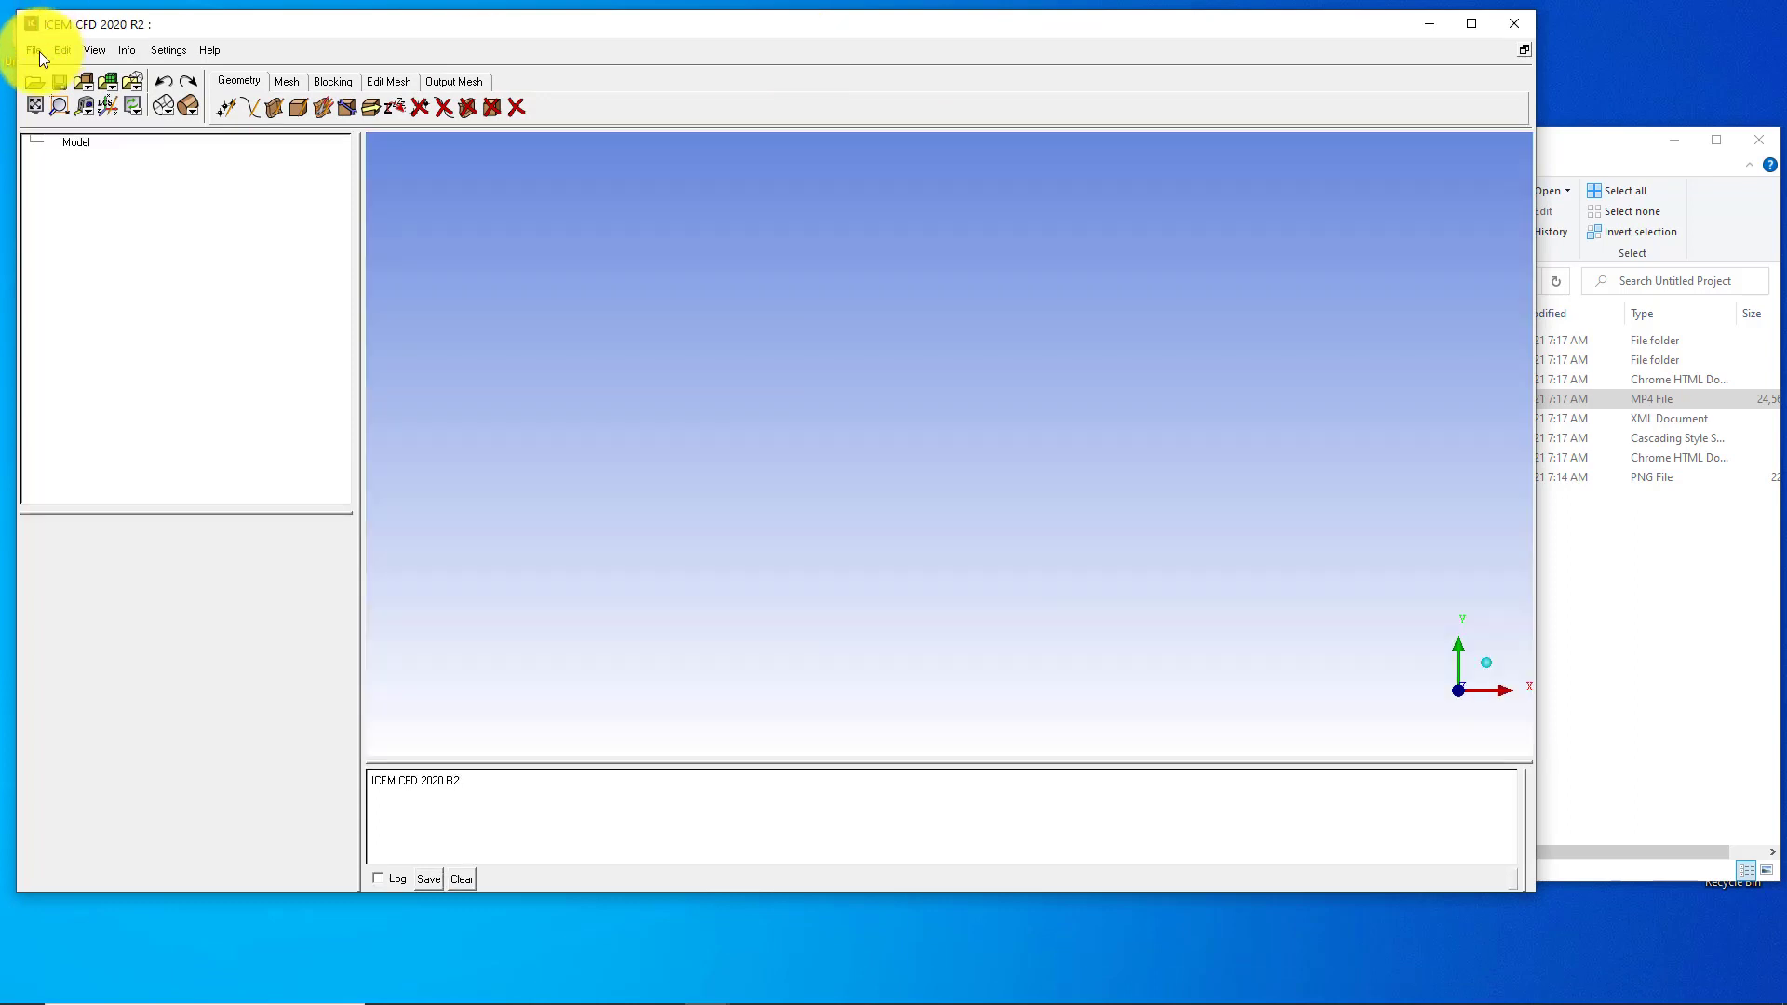
Import the model cylinder_domain.scdoc from New Volume (G:) using Workbench Defaults, with geometry import enabled.
{"action": "left_click", "coordinate": [39, 52]}
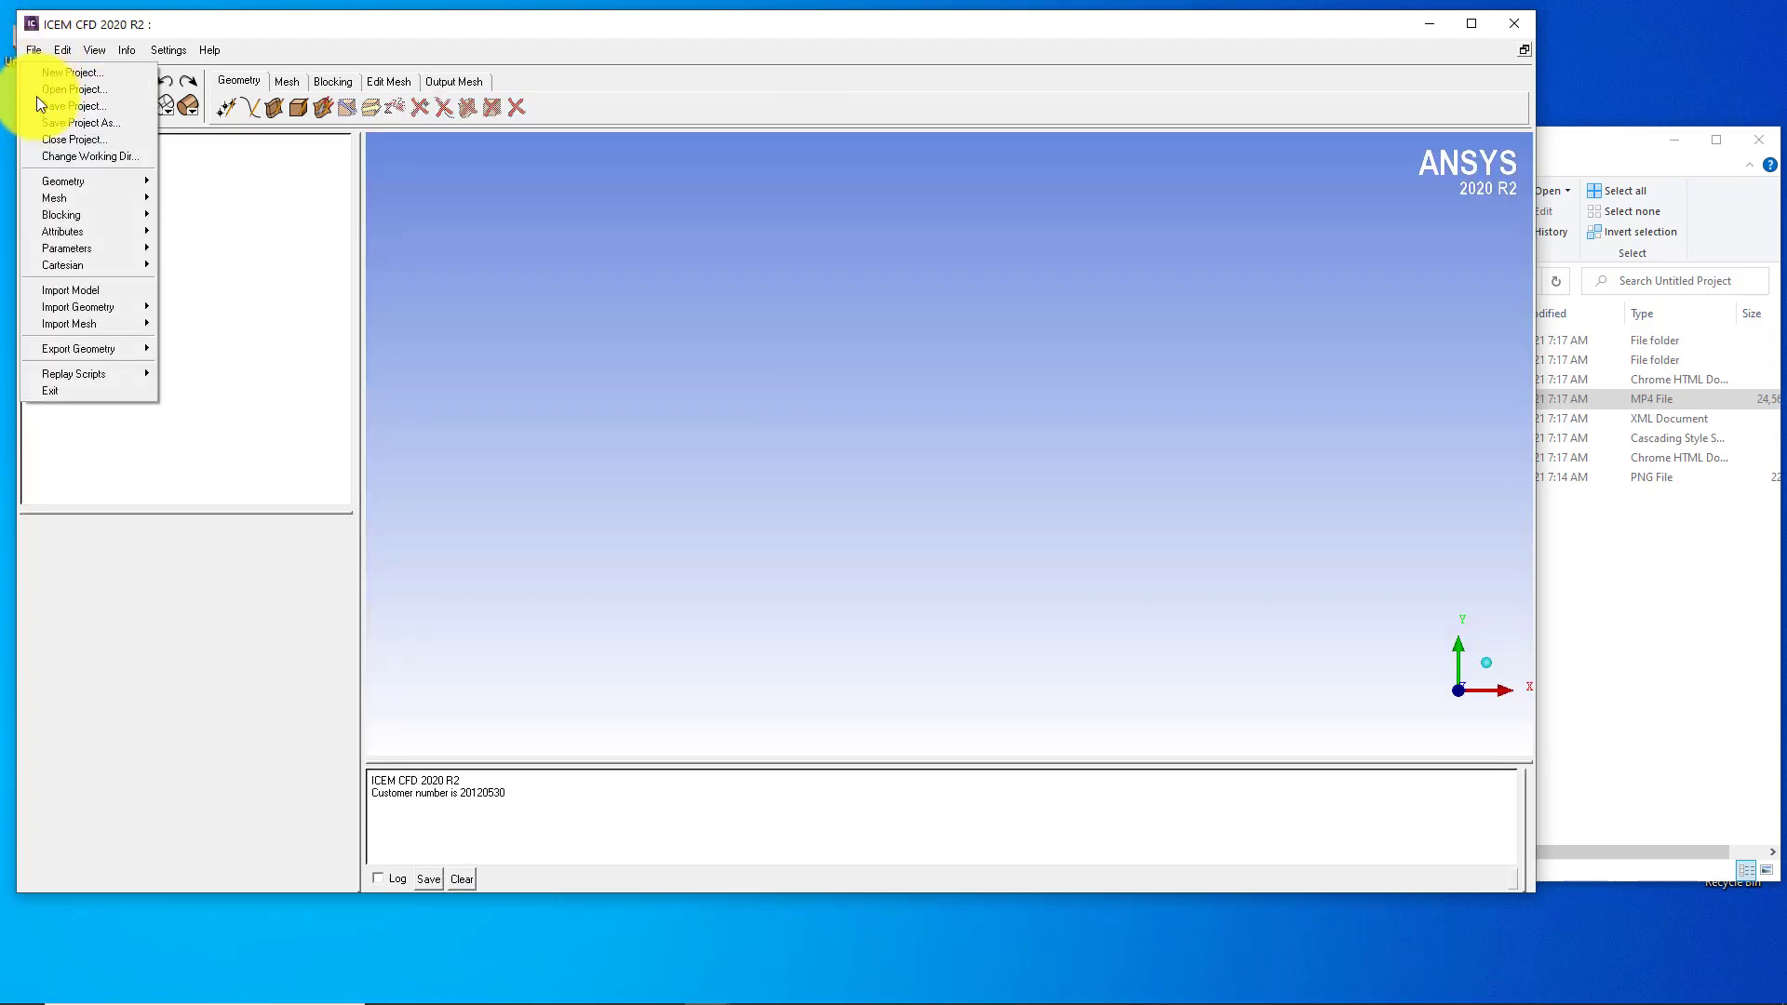
{"action": "left_click", "coordinate": [81, 291]}
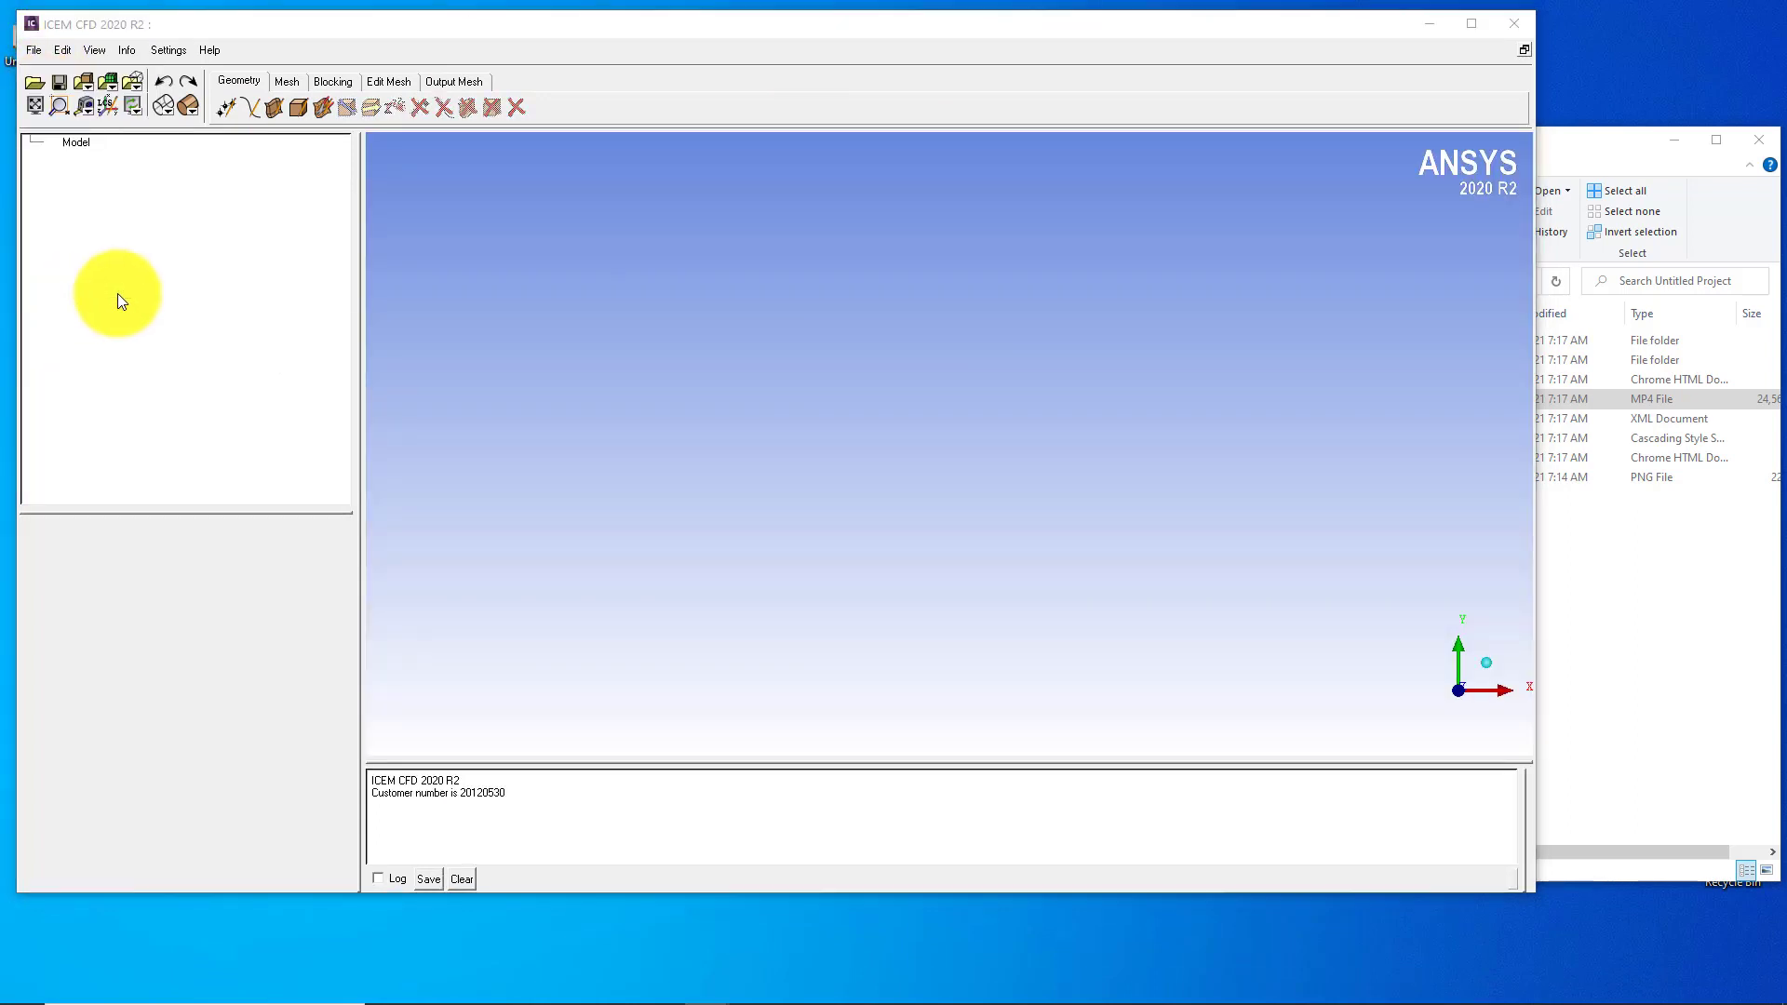
{"action": "scroll", "coordinate": [83, 381], "scroll_direction": "down", "scroll_amount": 1}
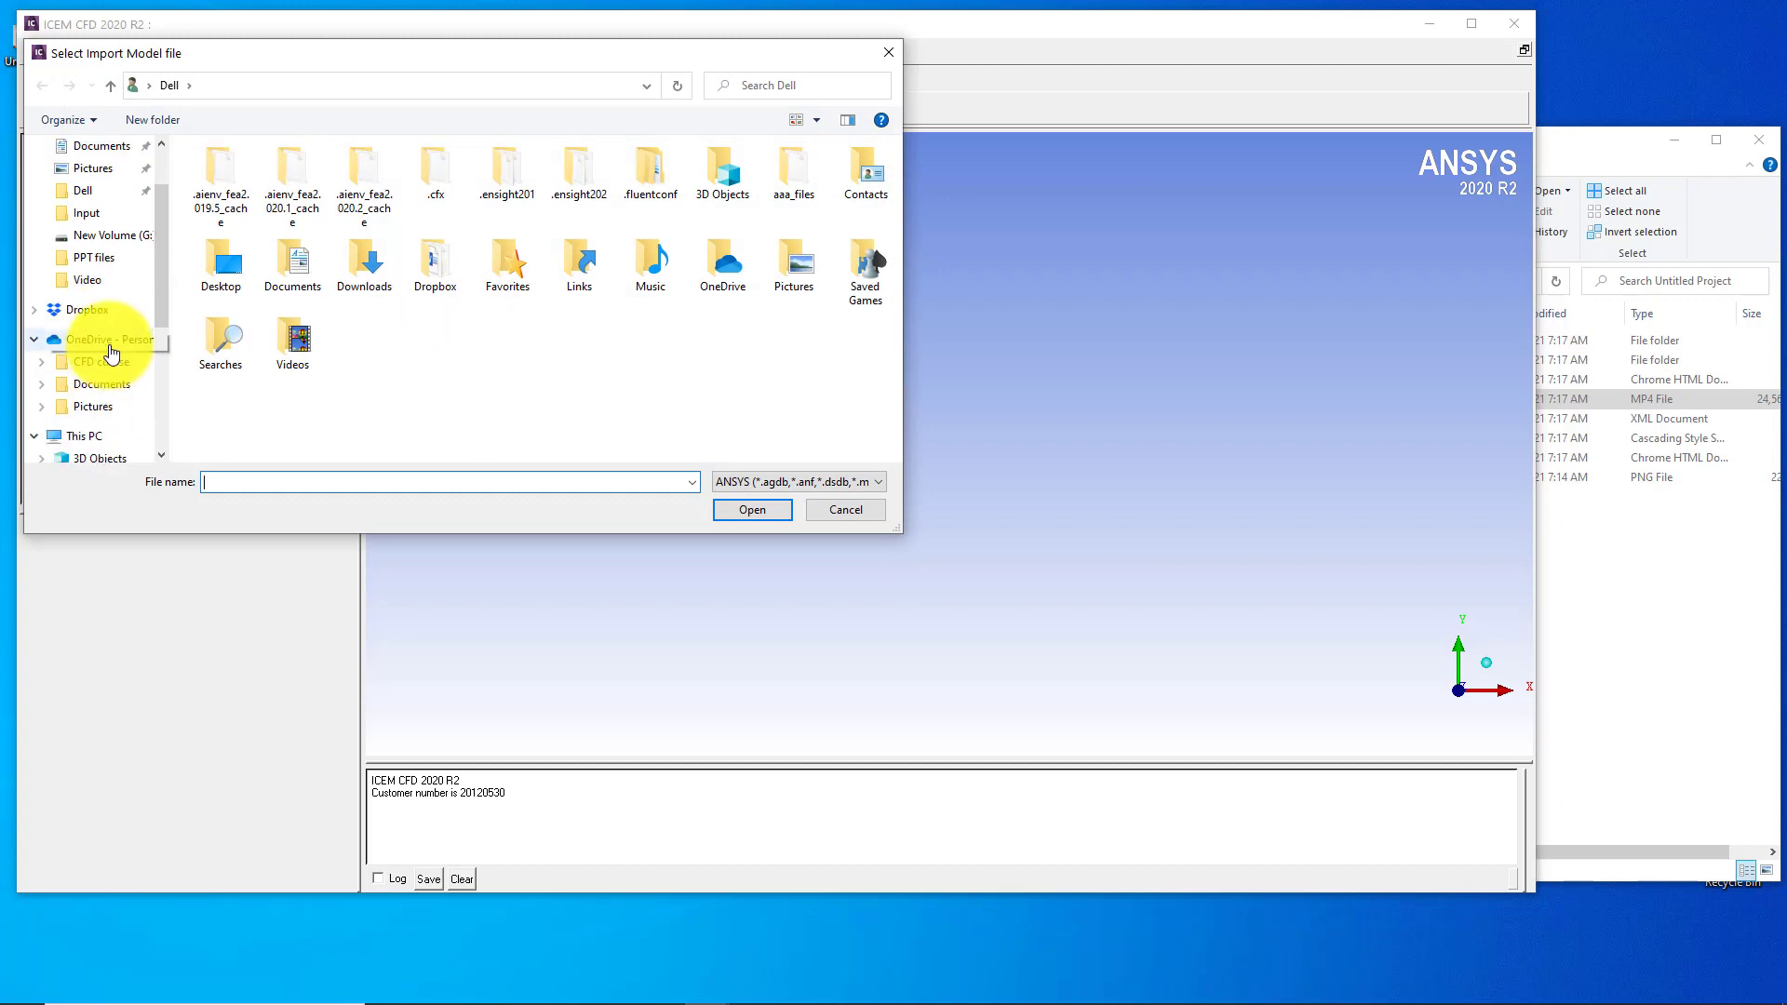
{"action": "left_click", "coordinate": [105, 240]}
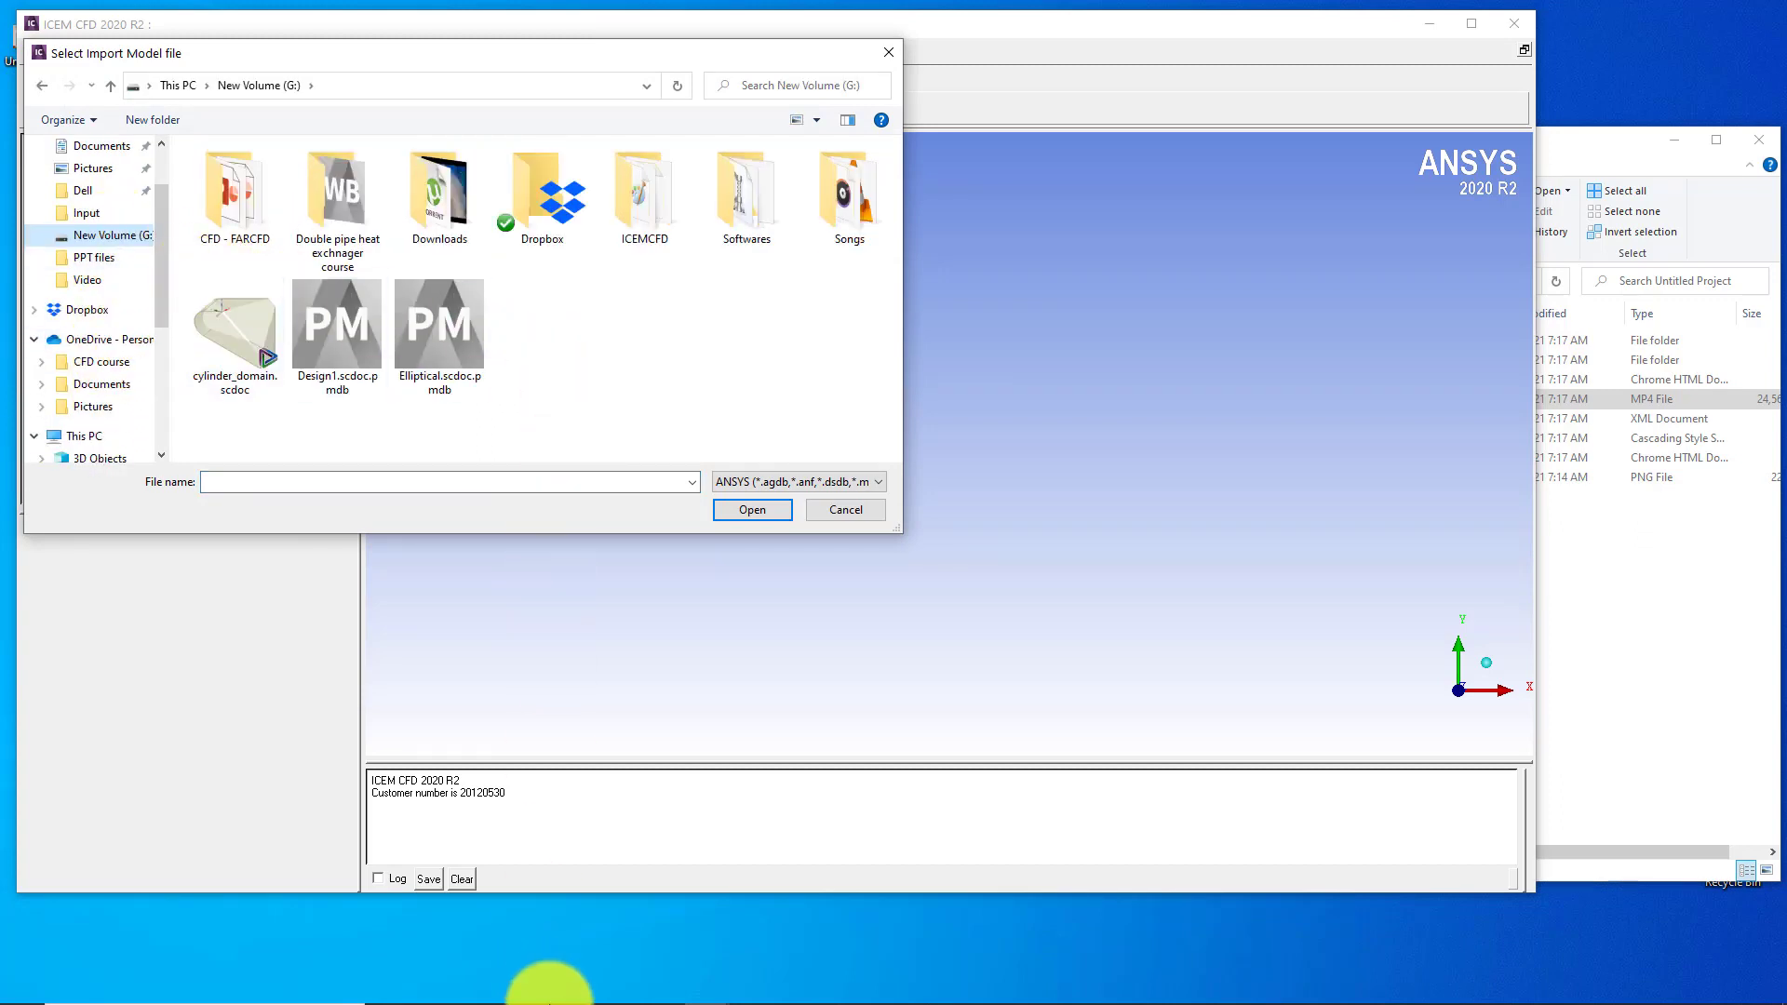
{"action": "scroll", "coordinate": [85, 242], "scroll_direction": "down", "scroll_amount": 4}
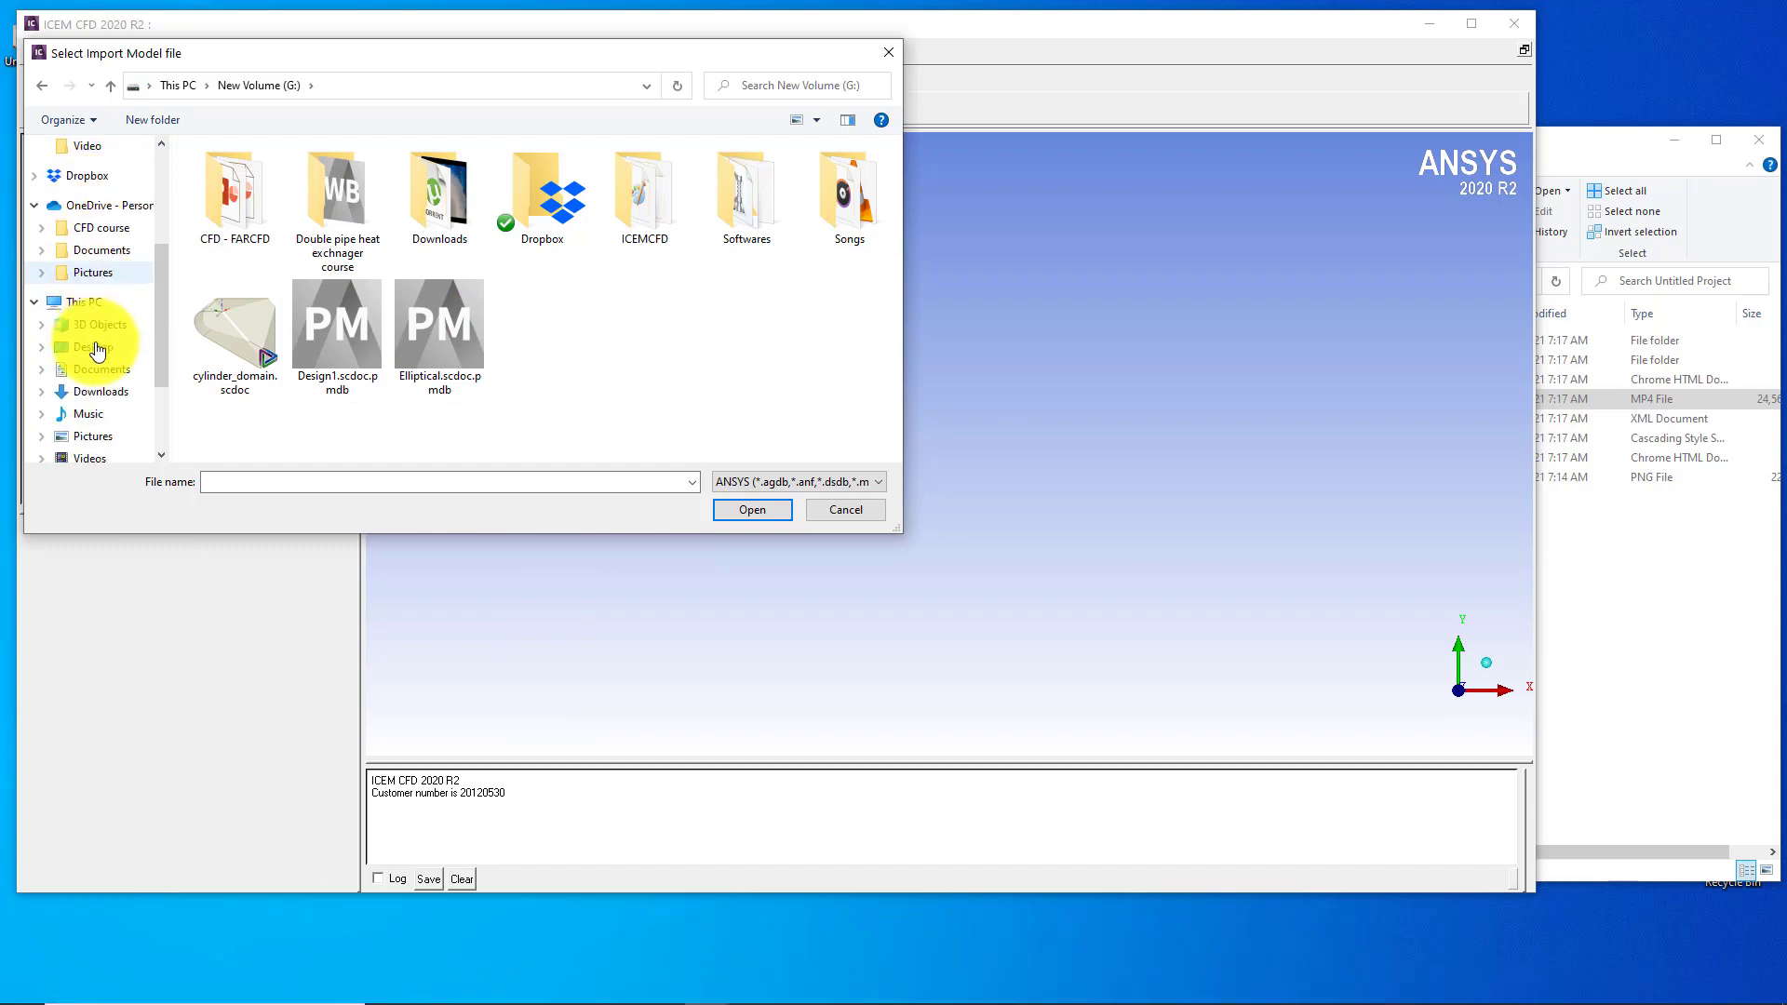
{"action": "left_click", "coordinate": [104, 376]}
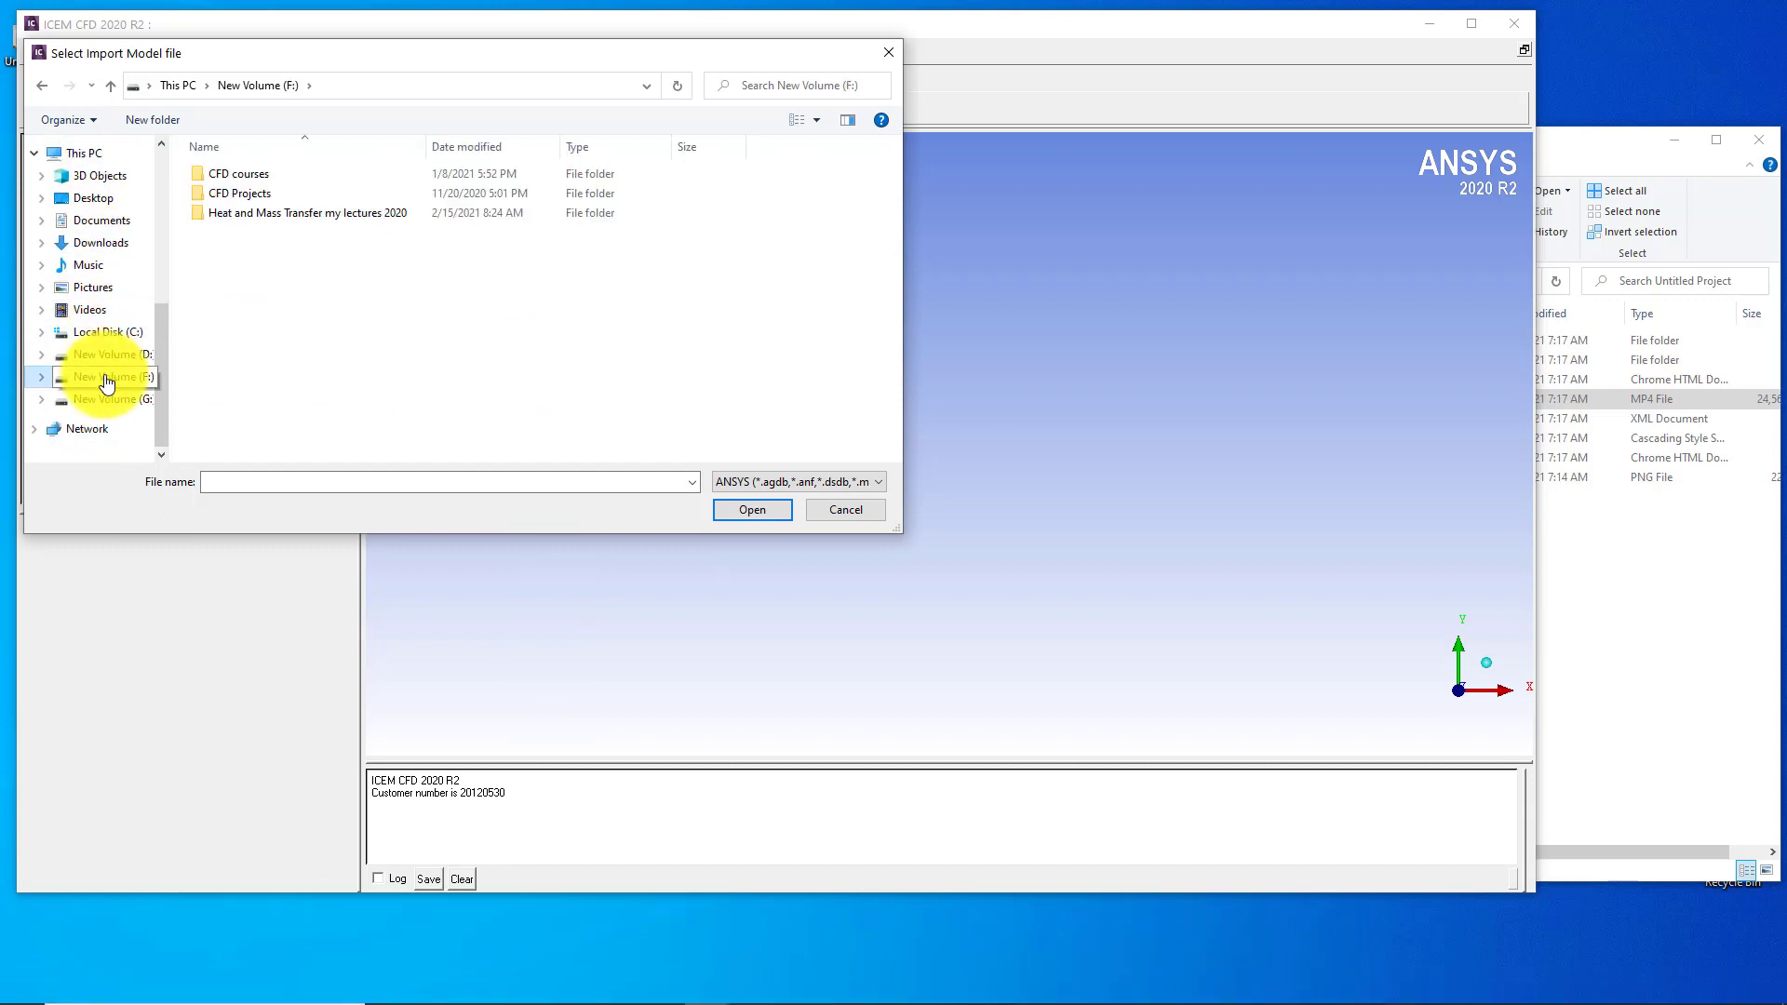
{"action": "left_click", "coordinate": [110, 401]}
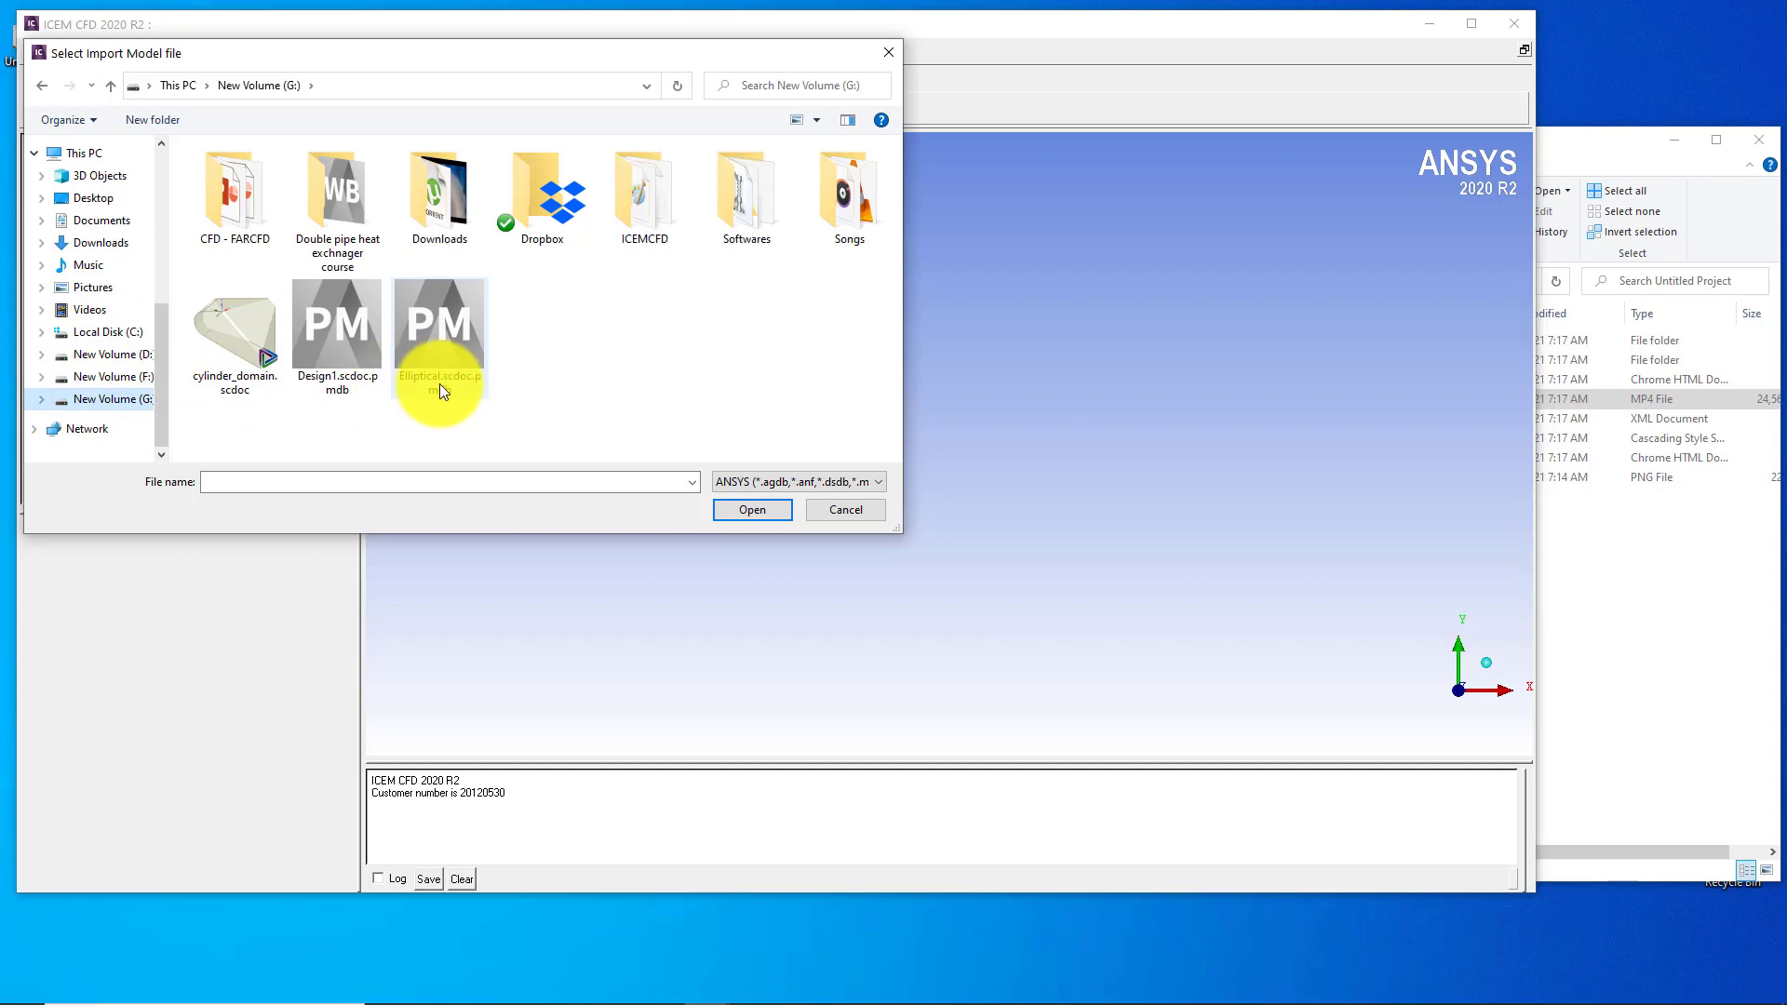
{"action": "left_click", "coordinate": [229, 316]}
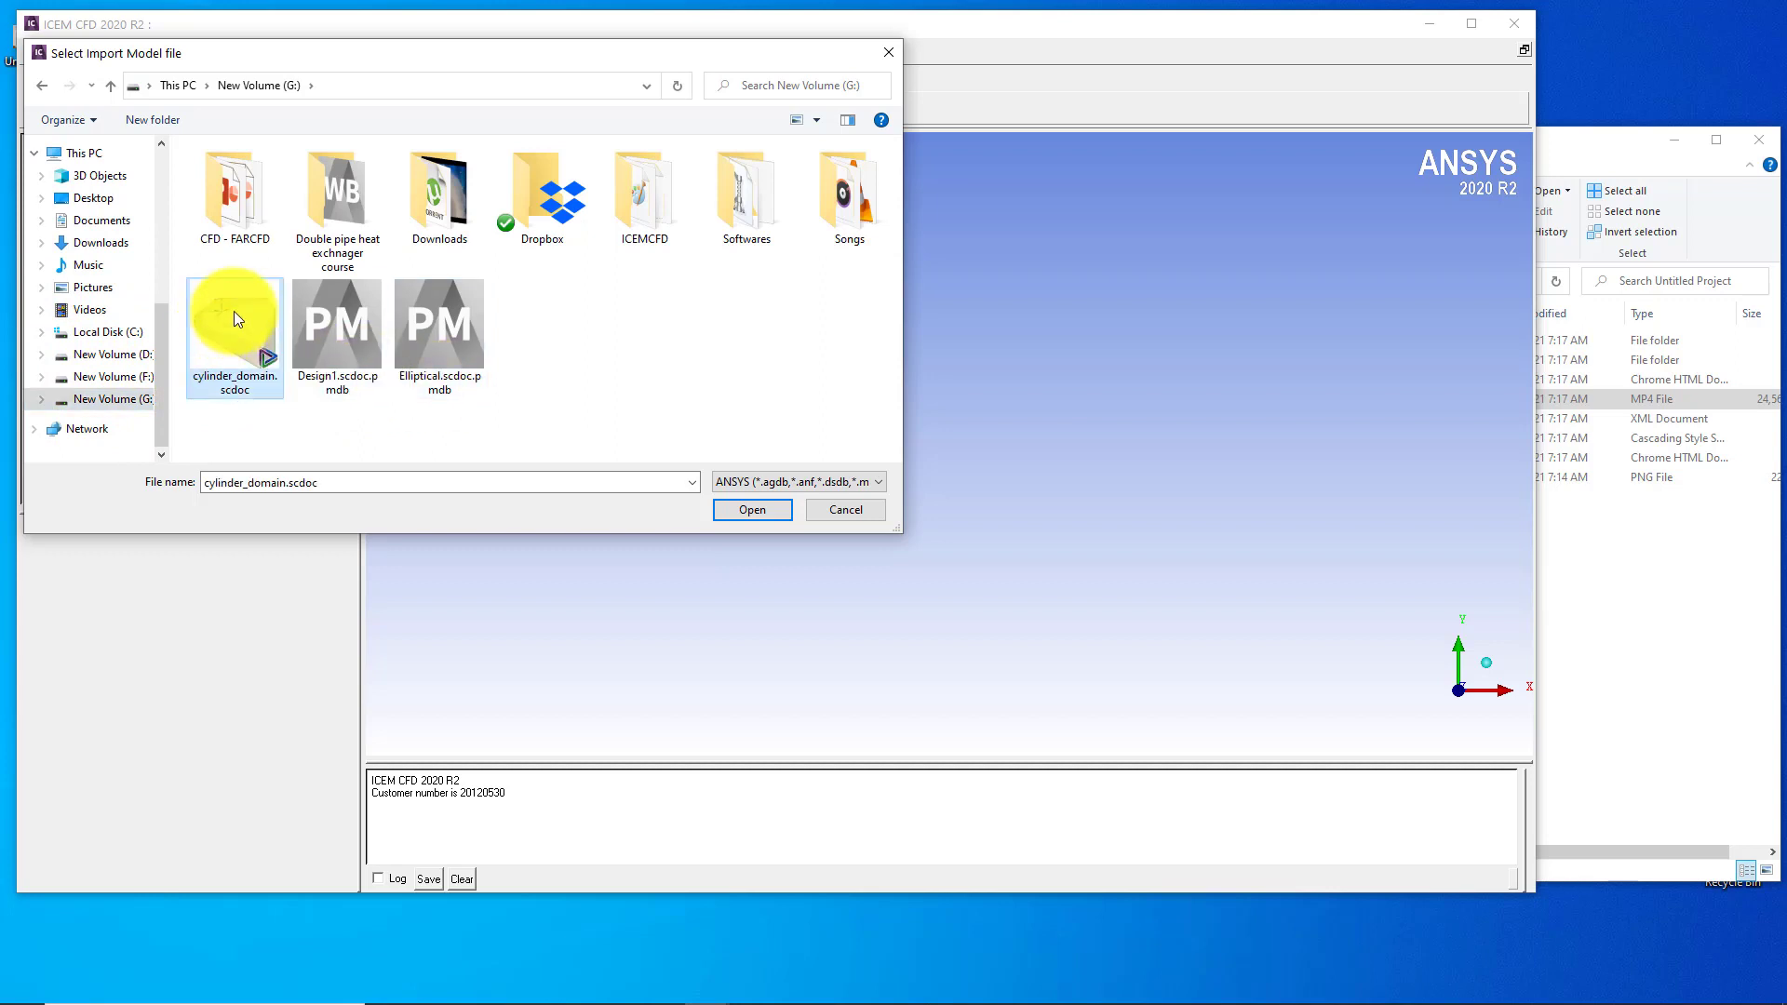
{"action": "left_click", "coordinate": [756, 519]}
{"action": "left_click", "coordinate": [182, 879]}
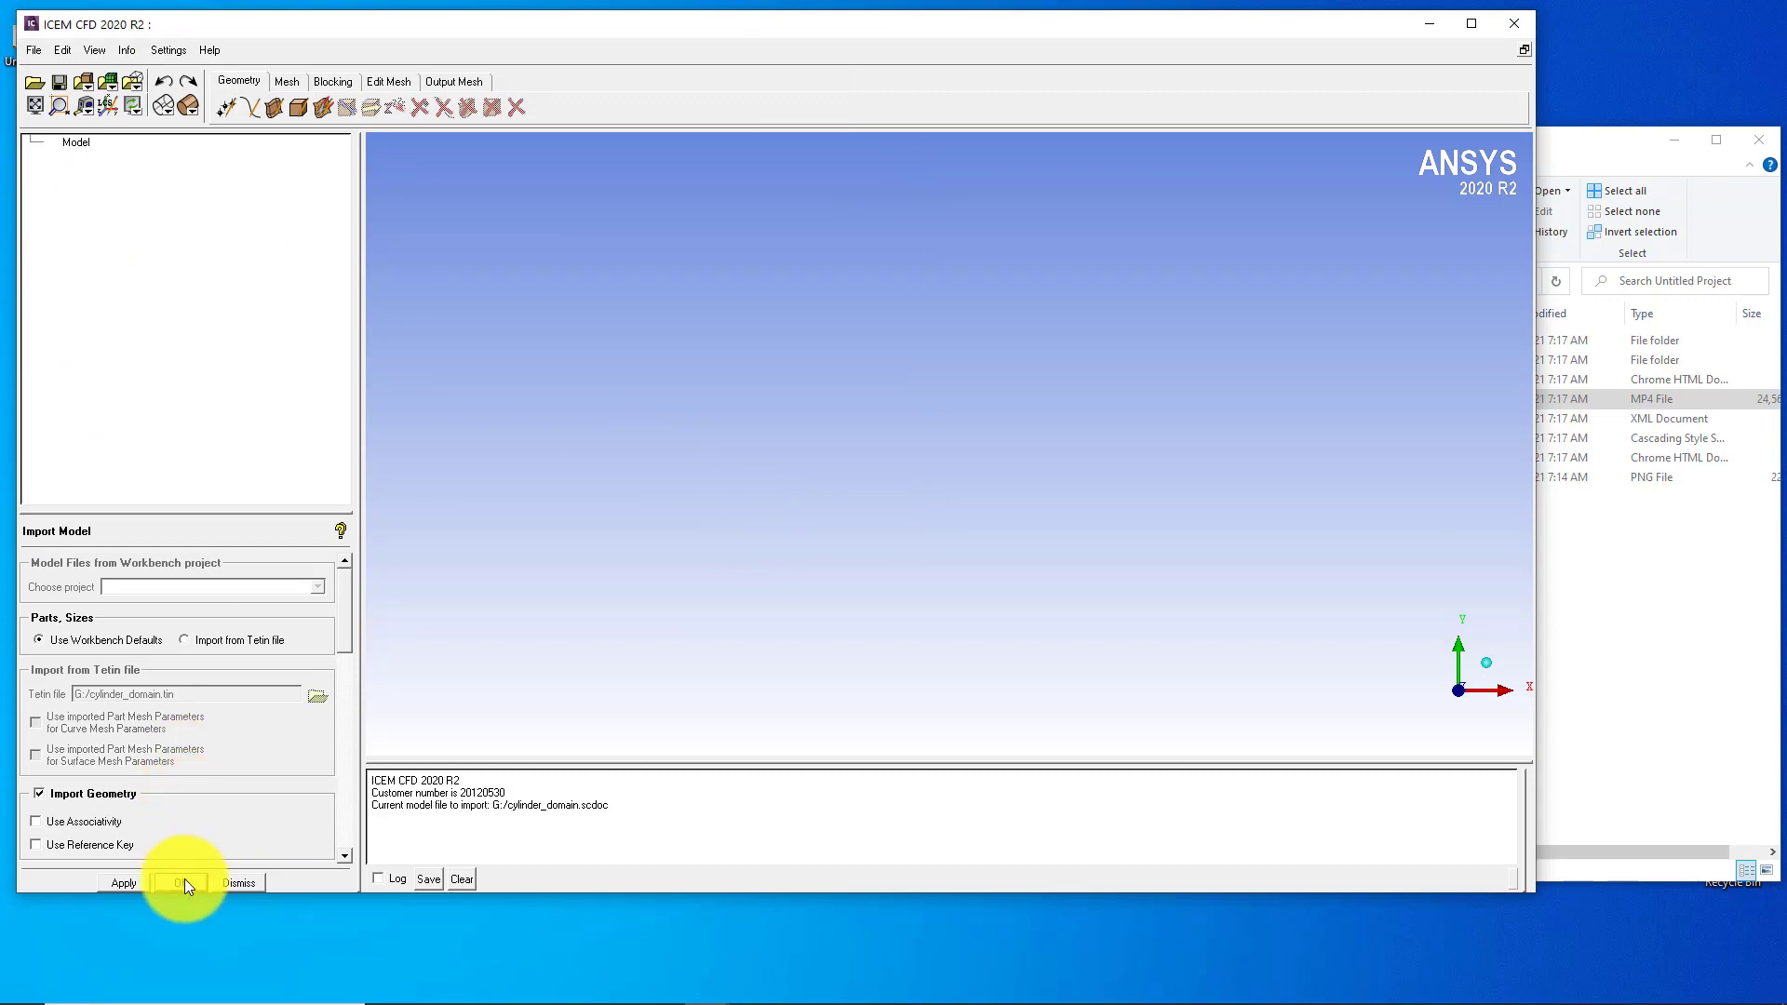
Maximise the ICEM CFD window and expand Parts and CYLINDER_DOMAIN_1 in the model tree to inspect the imported parts.
{"action": "left_click", "coordinate": [1472, 23]}
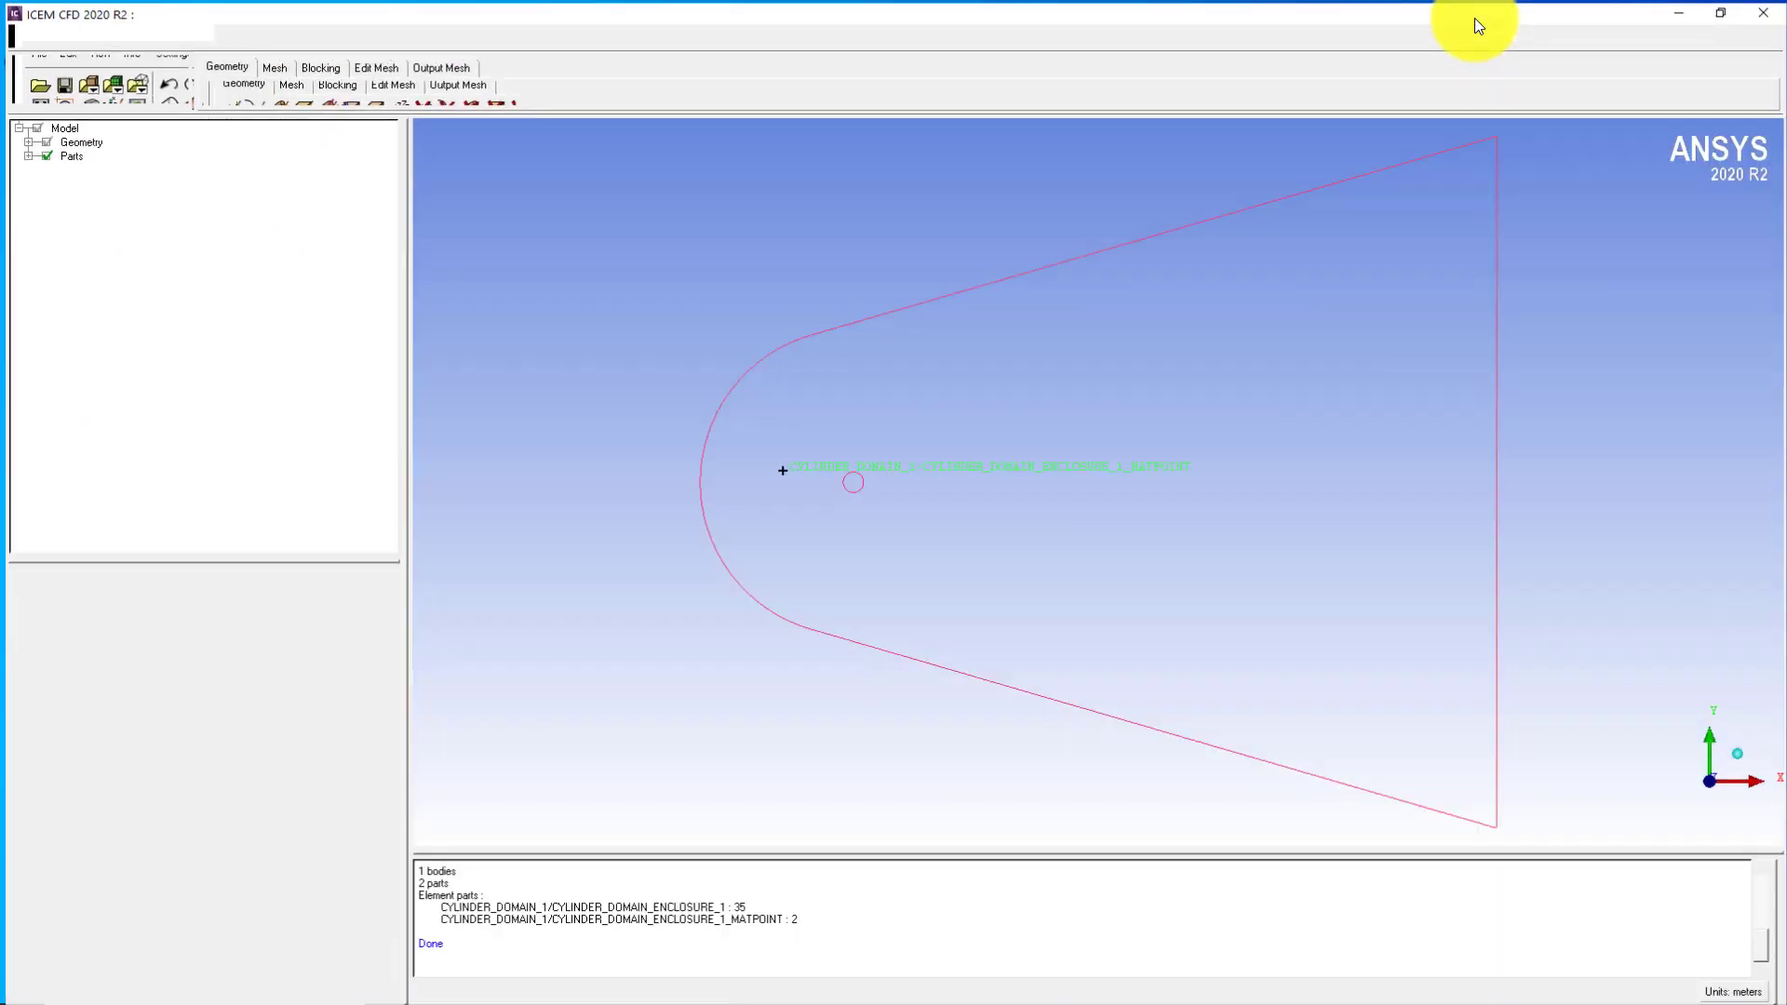
{"action": "left_click", "coordinate": [21, 152]}
{"action": "left_click", "coordinate": [32, 168]}
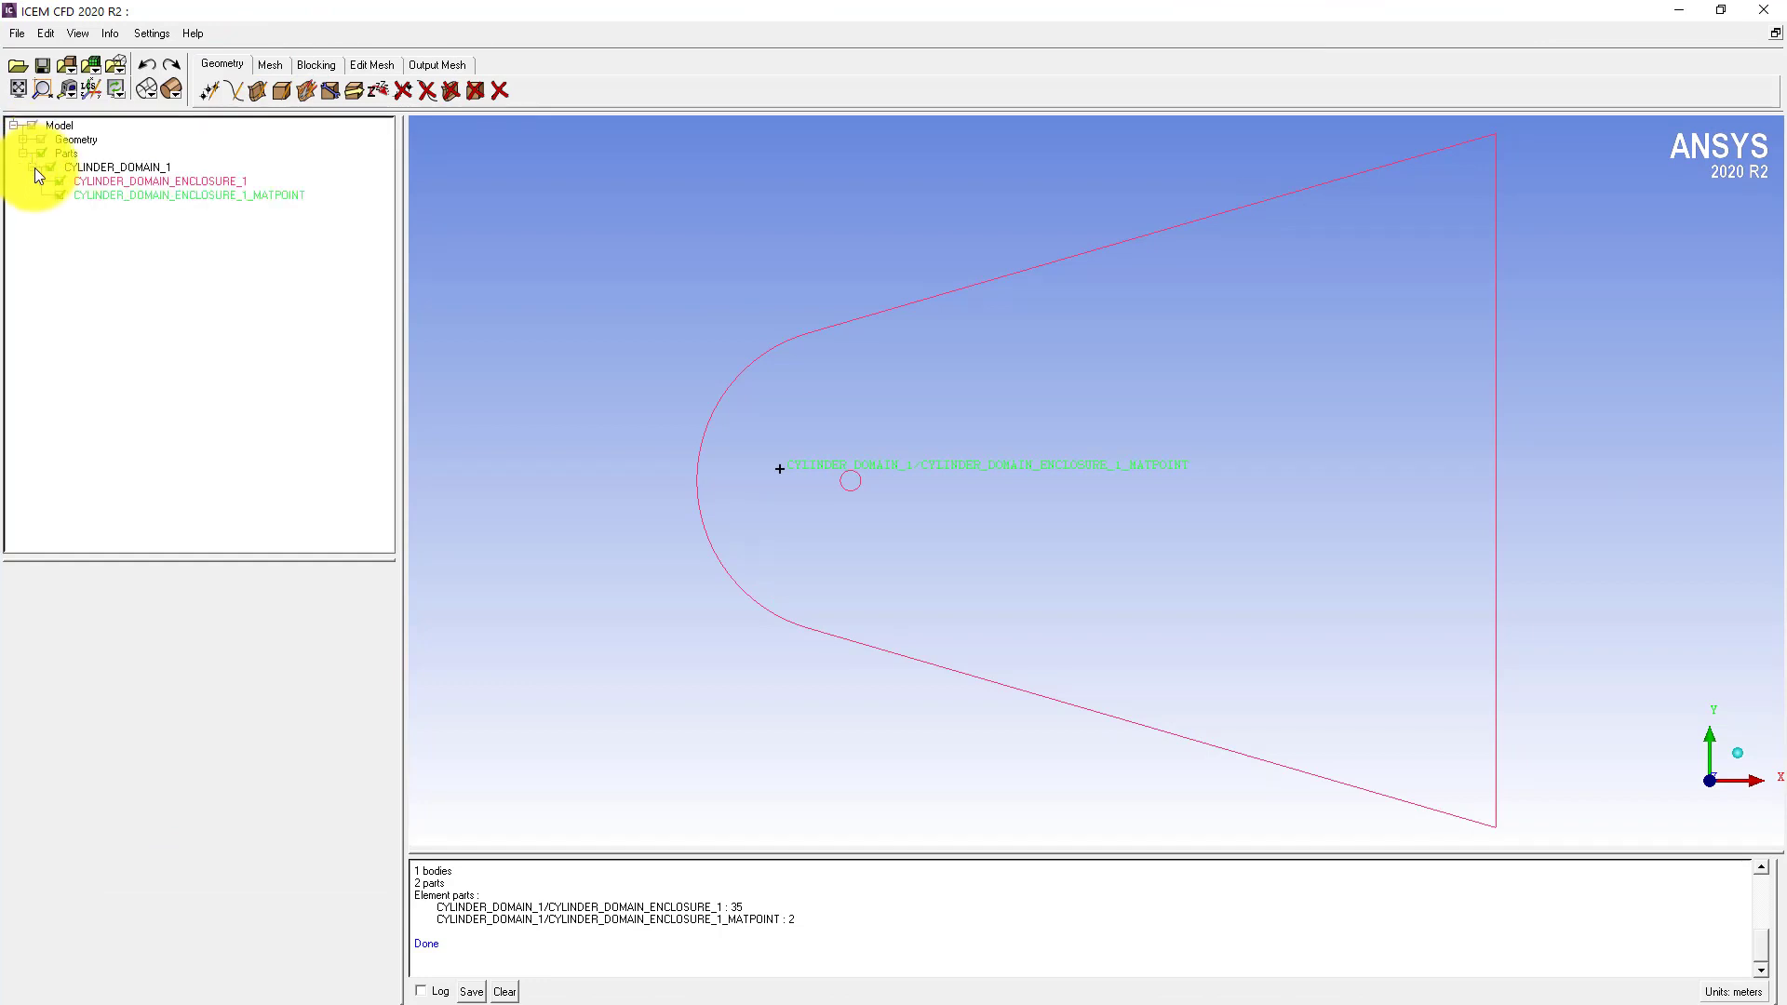
{"action": "middle_click_drag", "start_coordinate": [660, 277], "coordinate": [804, 296]}
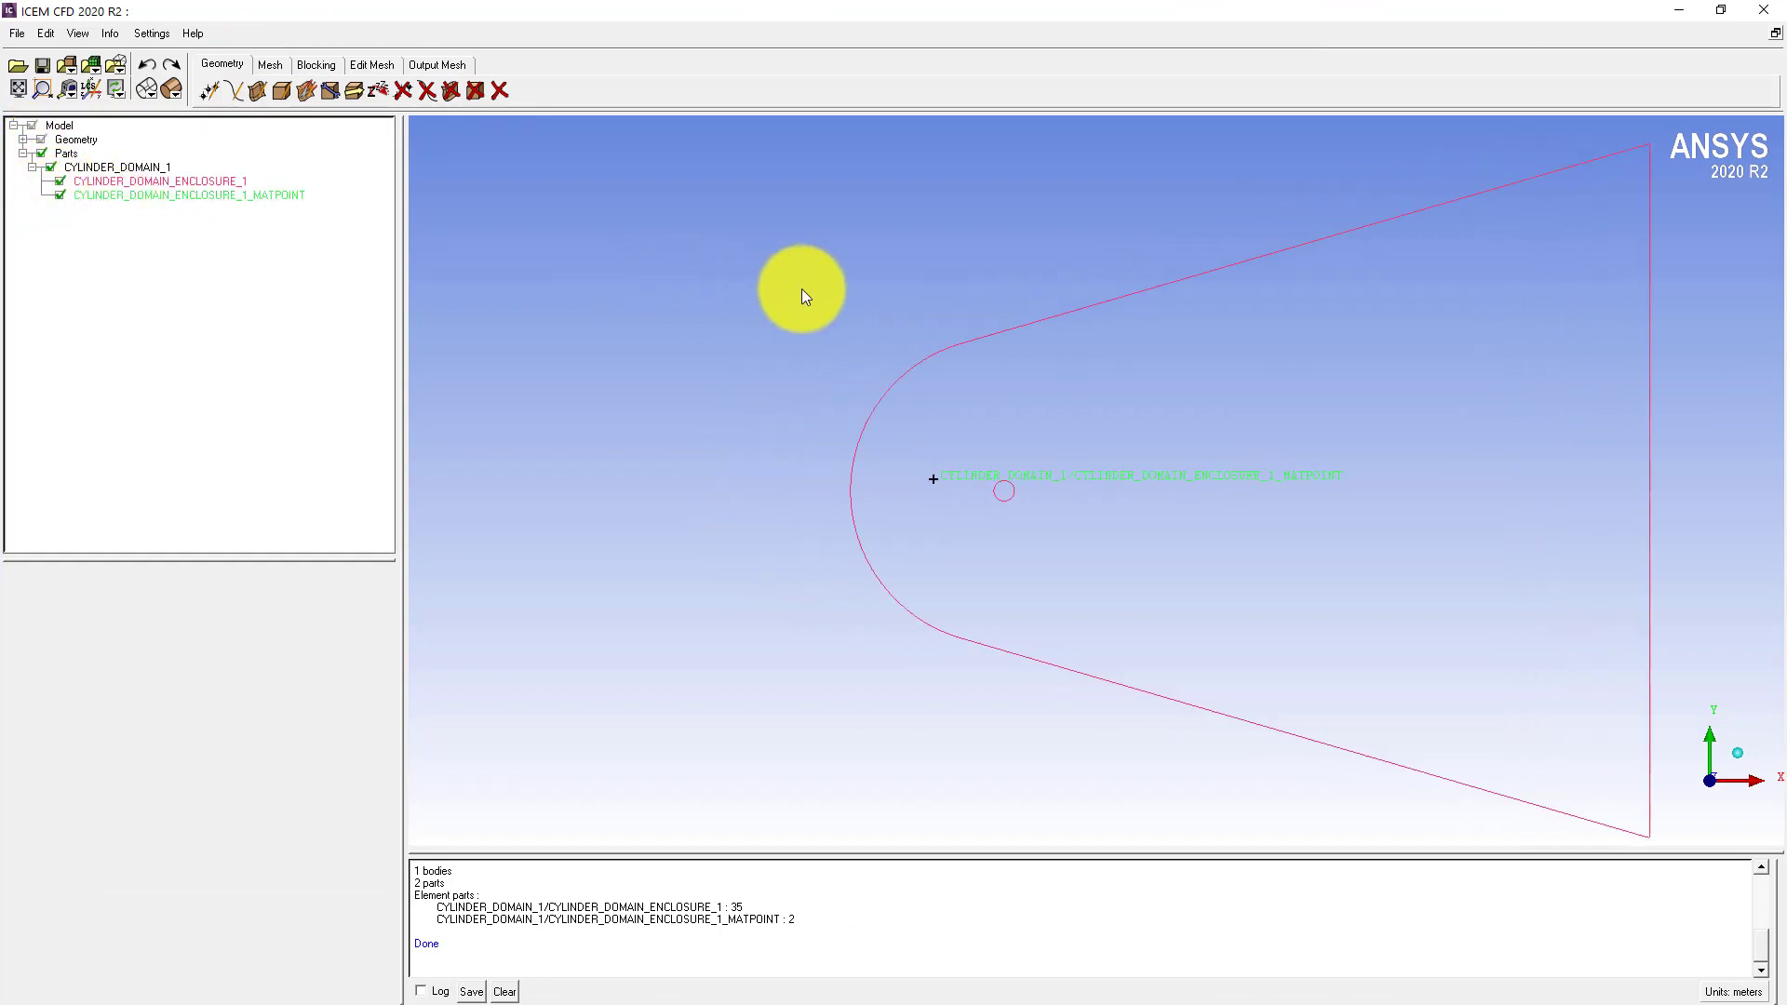
Re-import the cylinder_domain model with Named Selection Processing enabled, replacing the existing geometry.
{"action": "left_click_drag", "start_coordinate": [802, 285], "coordinate": [907, 317]}
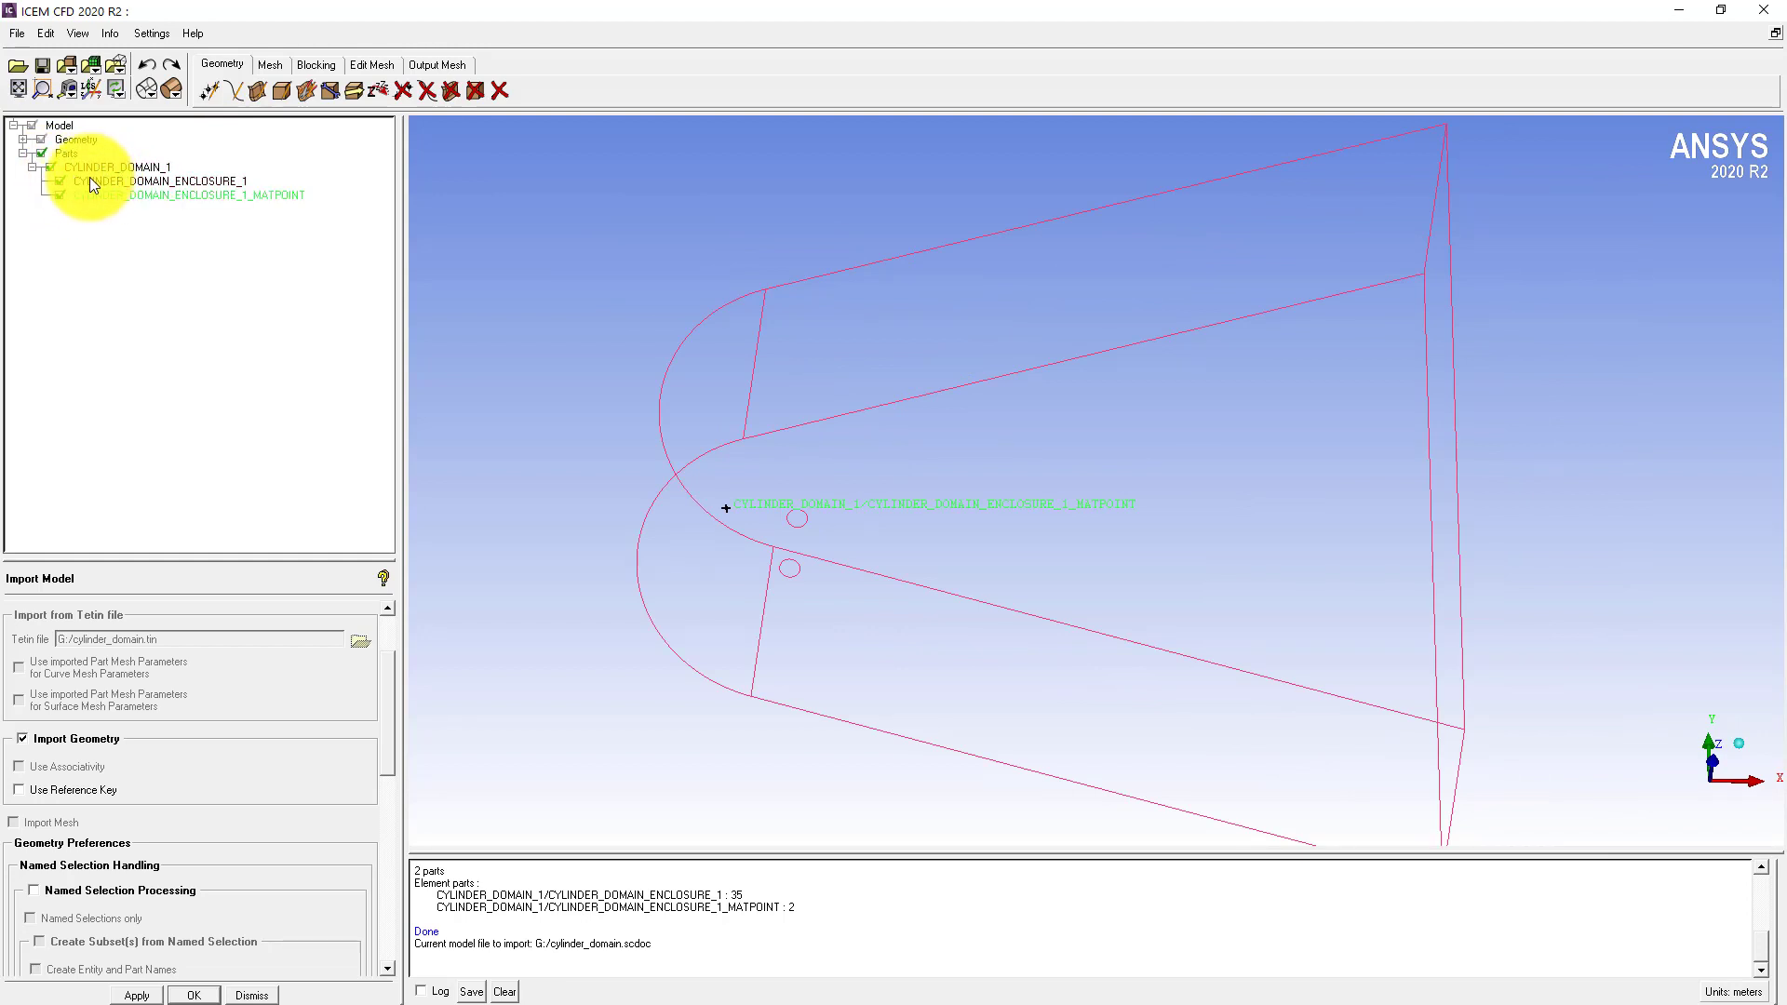
{"action": "left_click_drag", "start_coordinate": [696, 338], "coordinate": [587, 303]}
{"action": "left_click", "coordinate": [49, 895]}
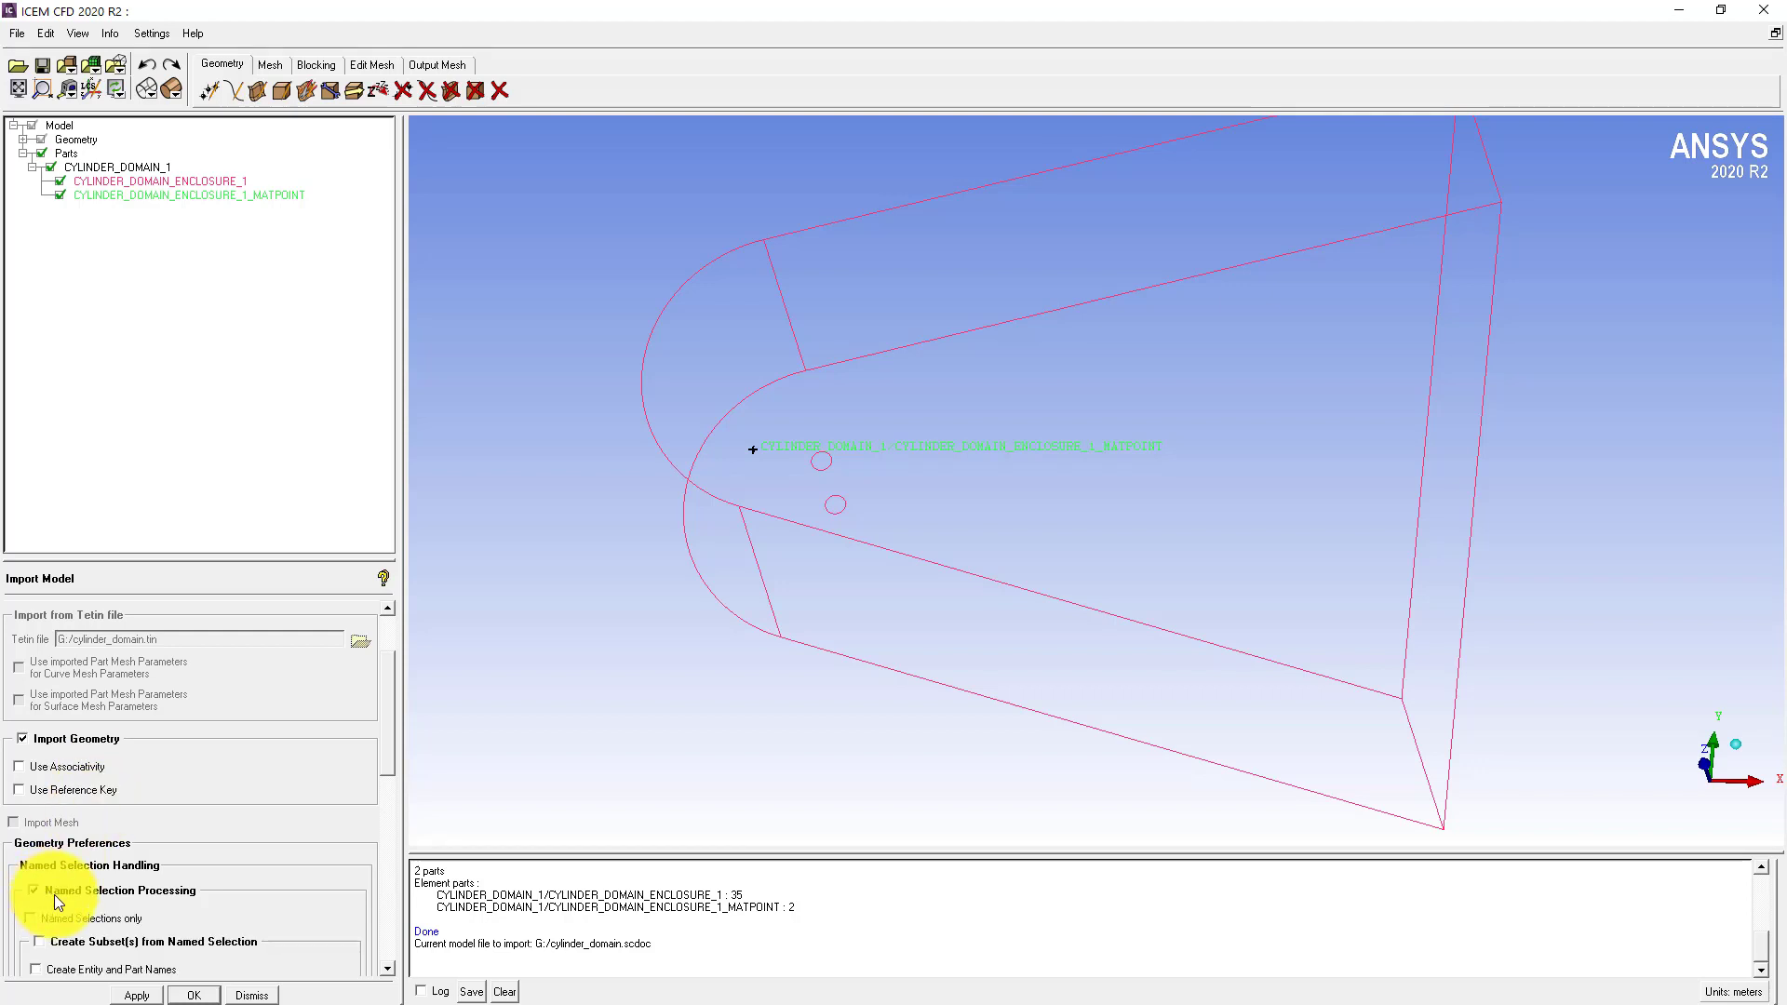
{"action": "left_click_drag", "start_coordinate": [378, 707], "coordinate": [381, 746]}
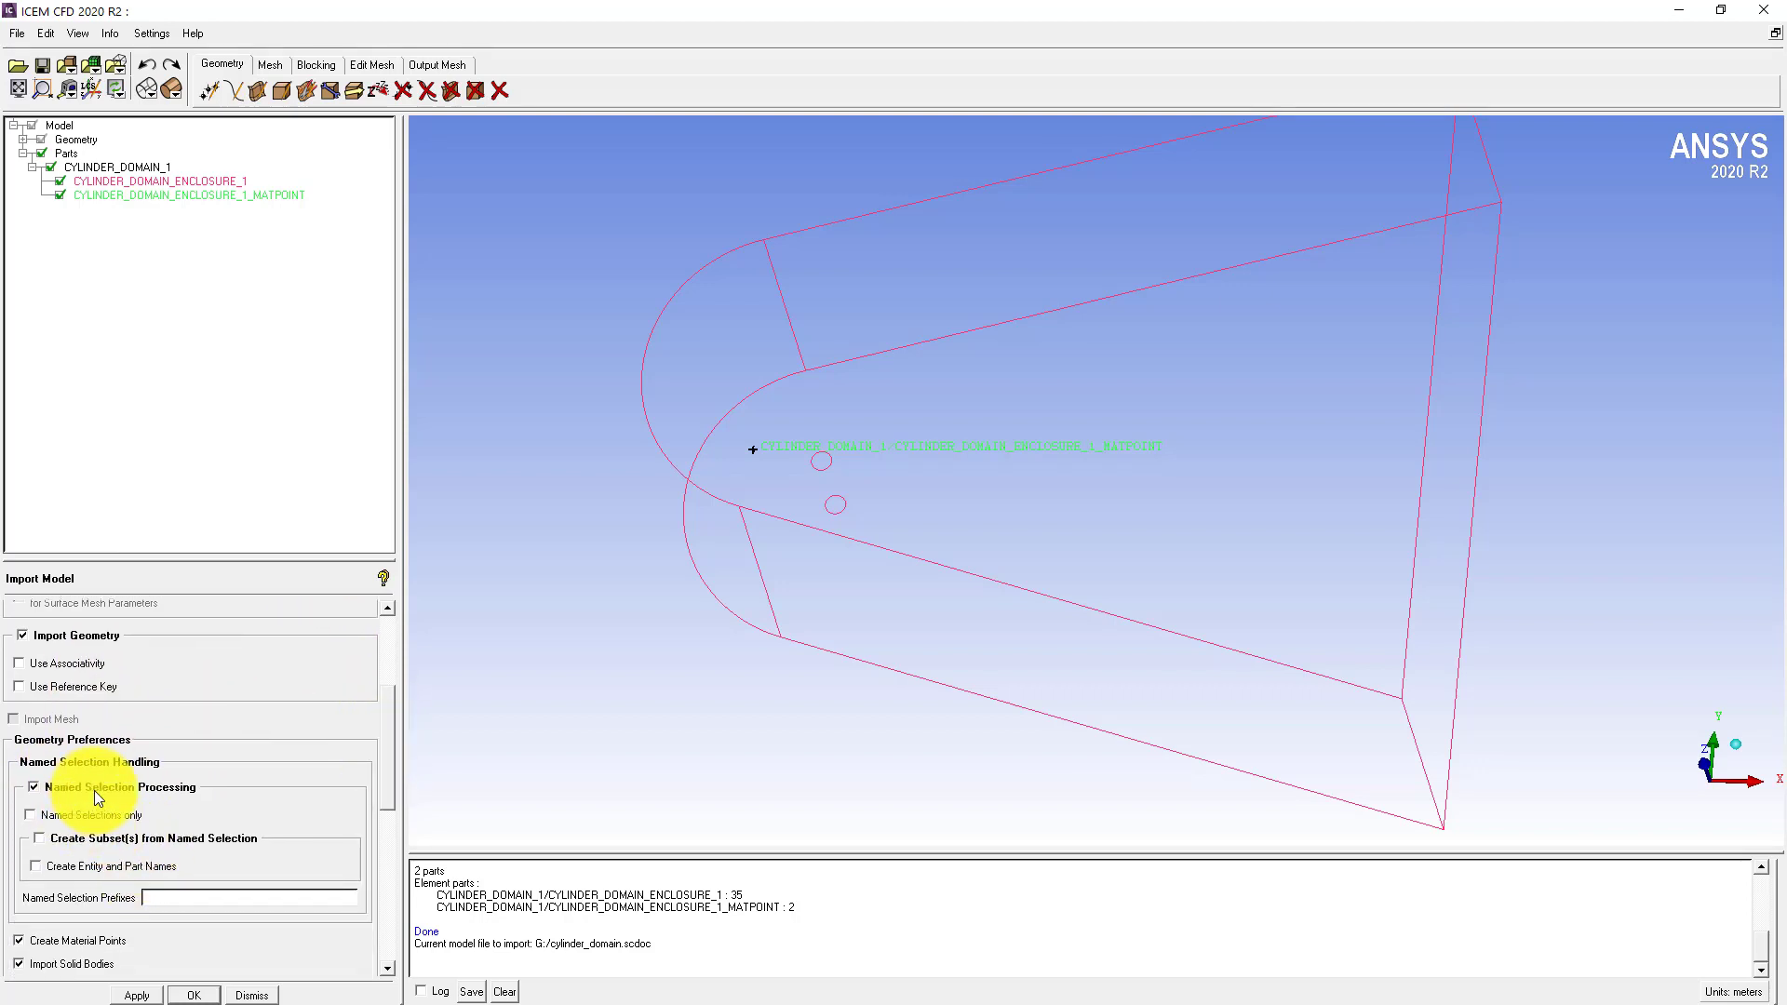
{"action": "left_click", "coordinate": [137, 995]}
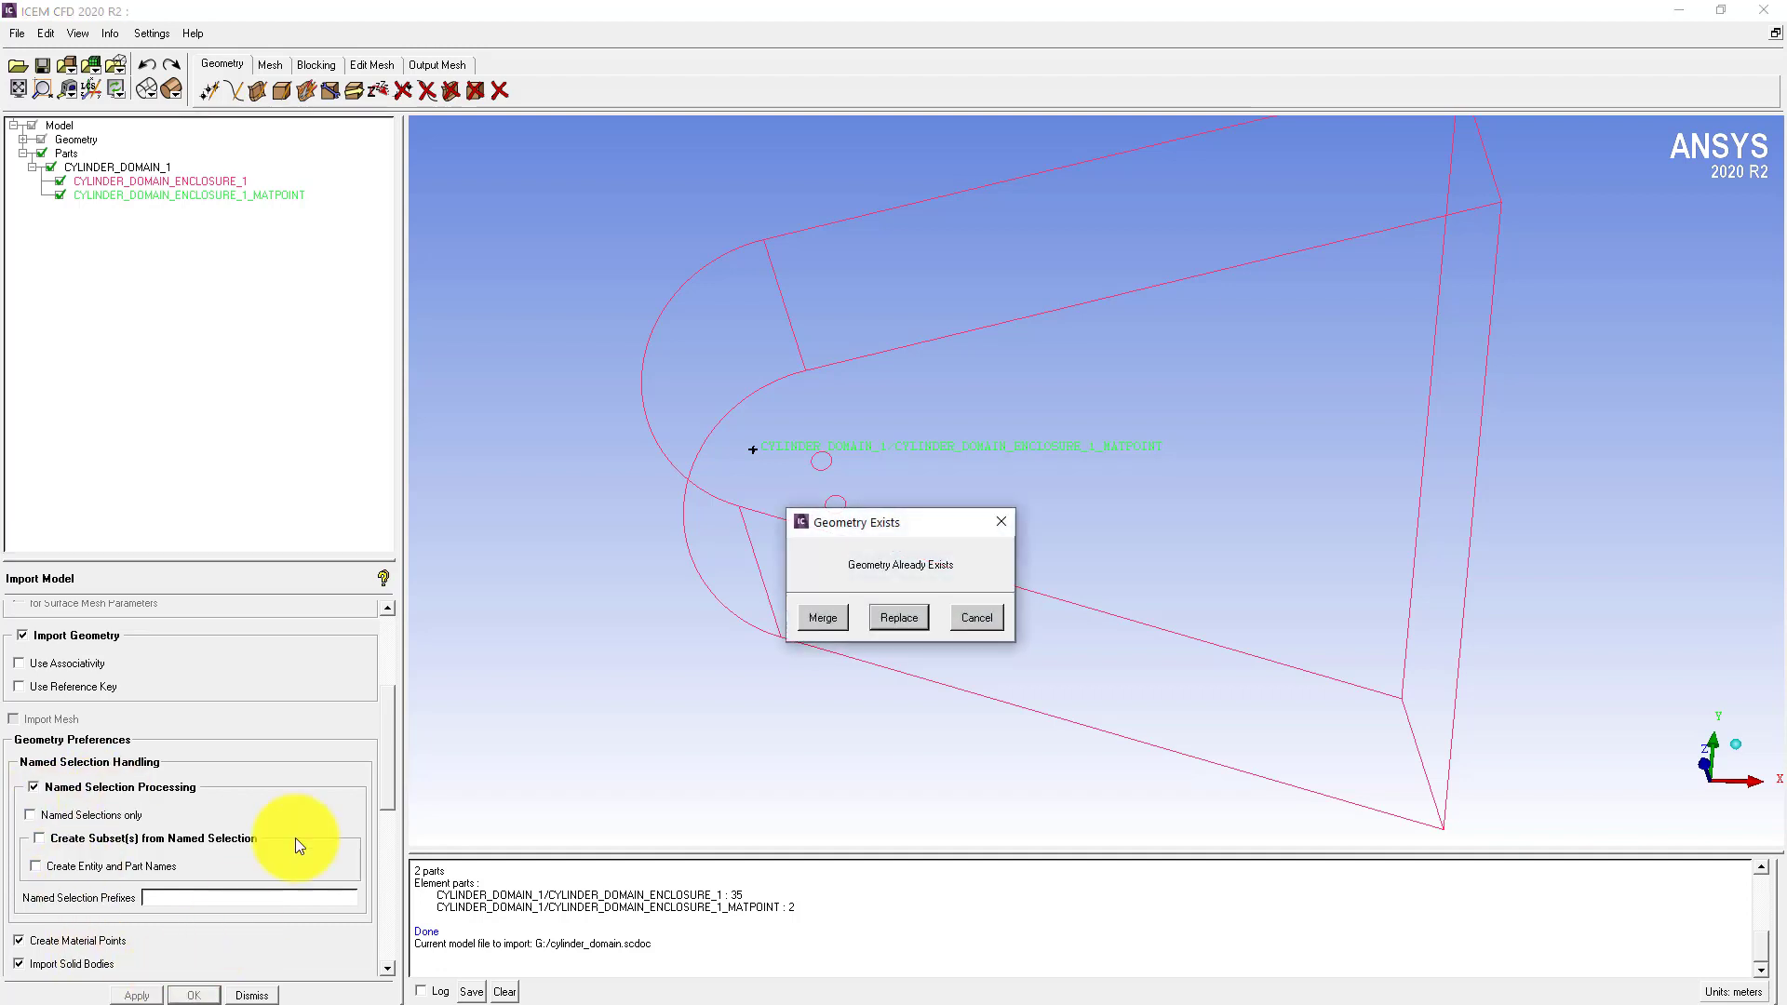
{"action": "left_click", "coordinate": [902, 621]}
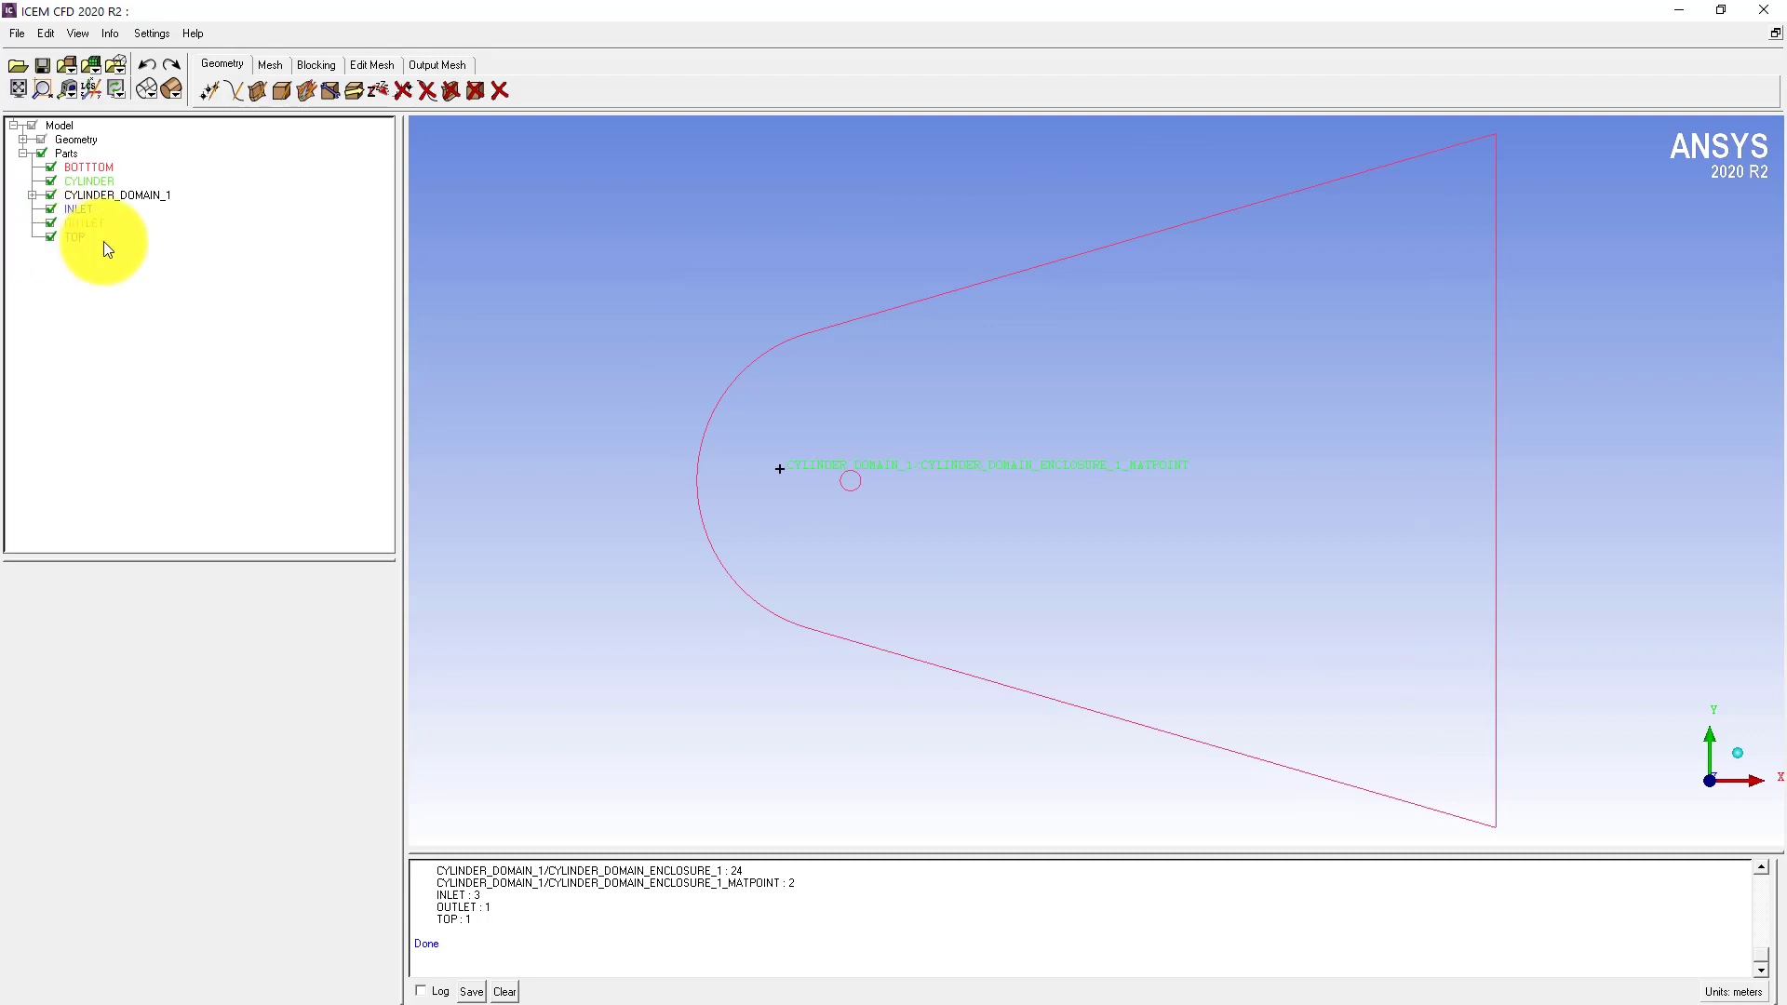
Expand the Geometry branch of the model tree, show the surfaces, and display them as solid shaded faces.
{"action": "left_click", "coordinate": [22, 139]}
{"action": "left_click", "coordinate": [51, 197]}
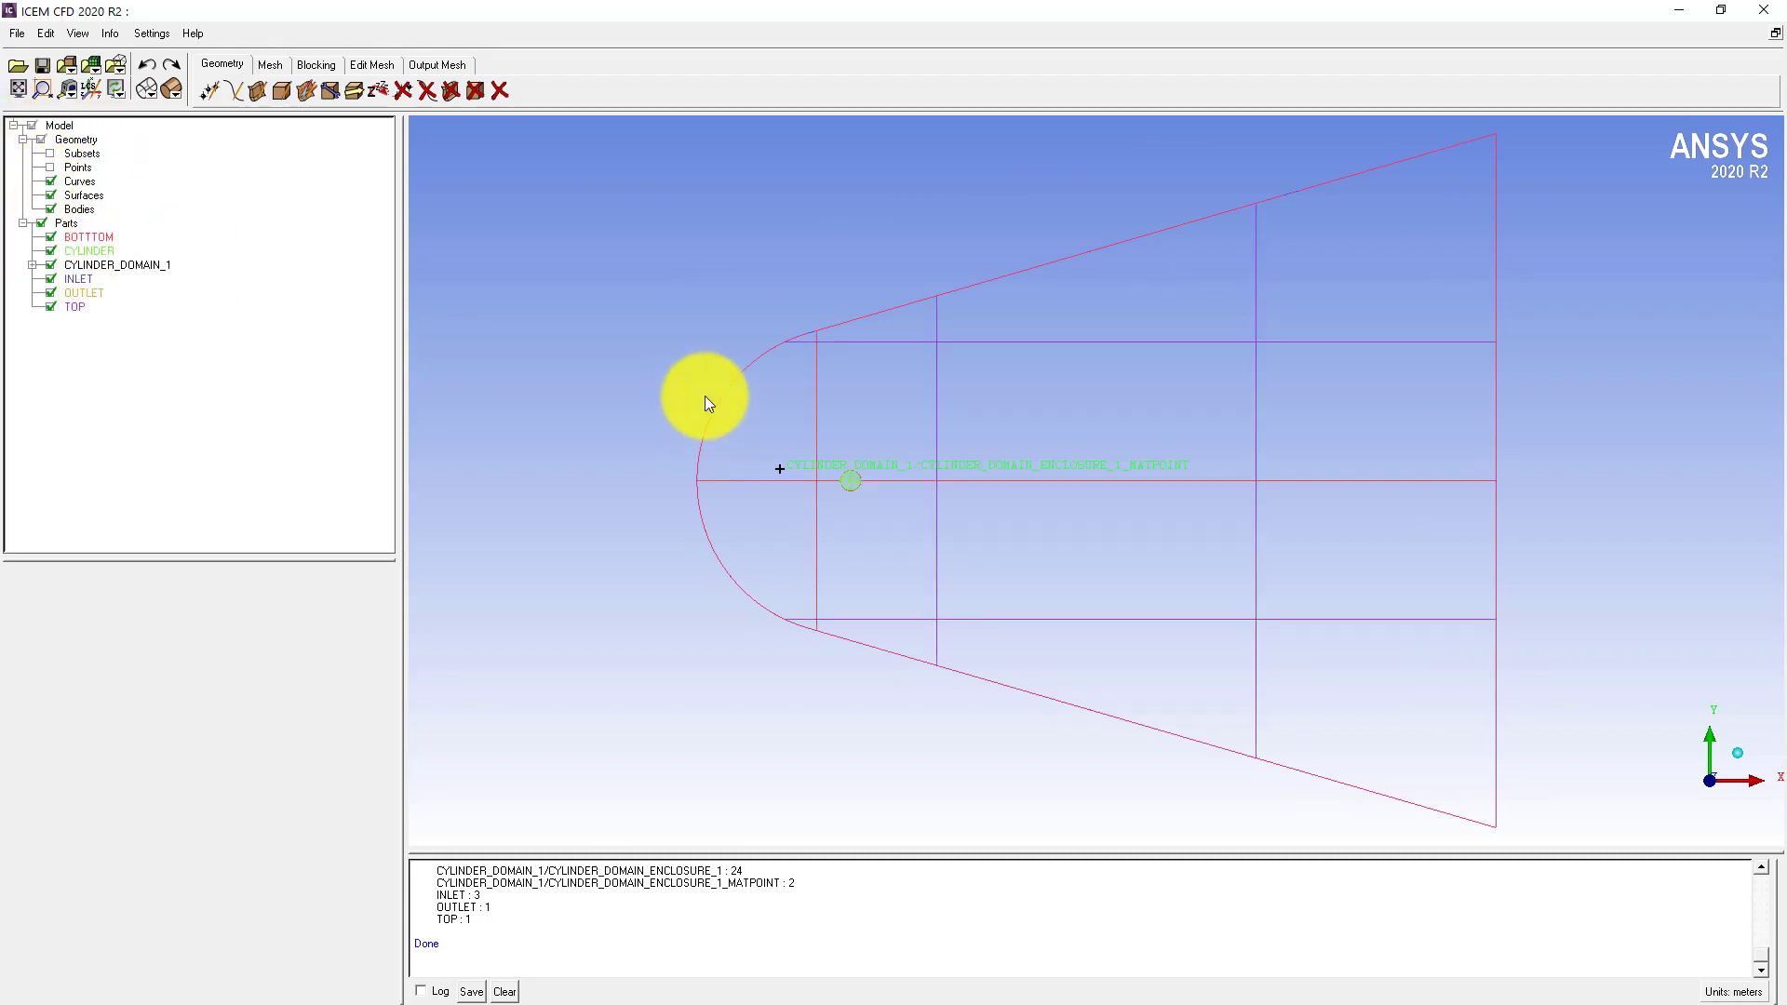
{"action": "left_click_drag", "start_coordinate": [701, 398], "coordinate": [669, 339]}
{"action": "left_click", "coordinate": [172, 90]}
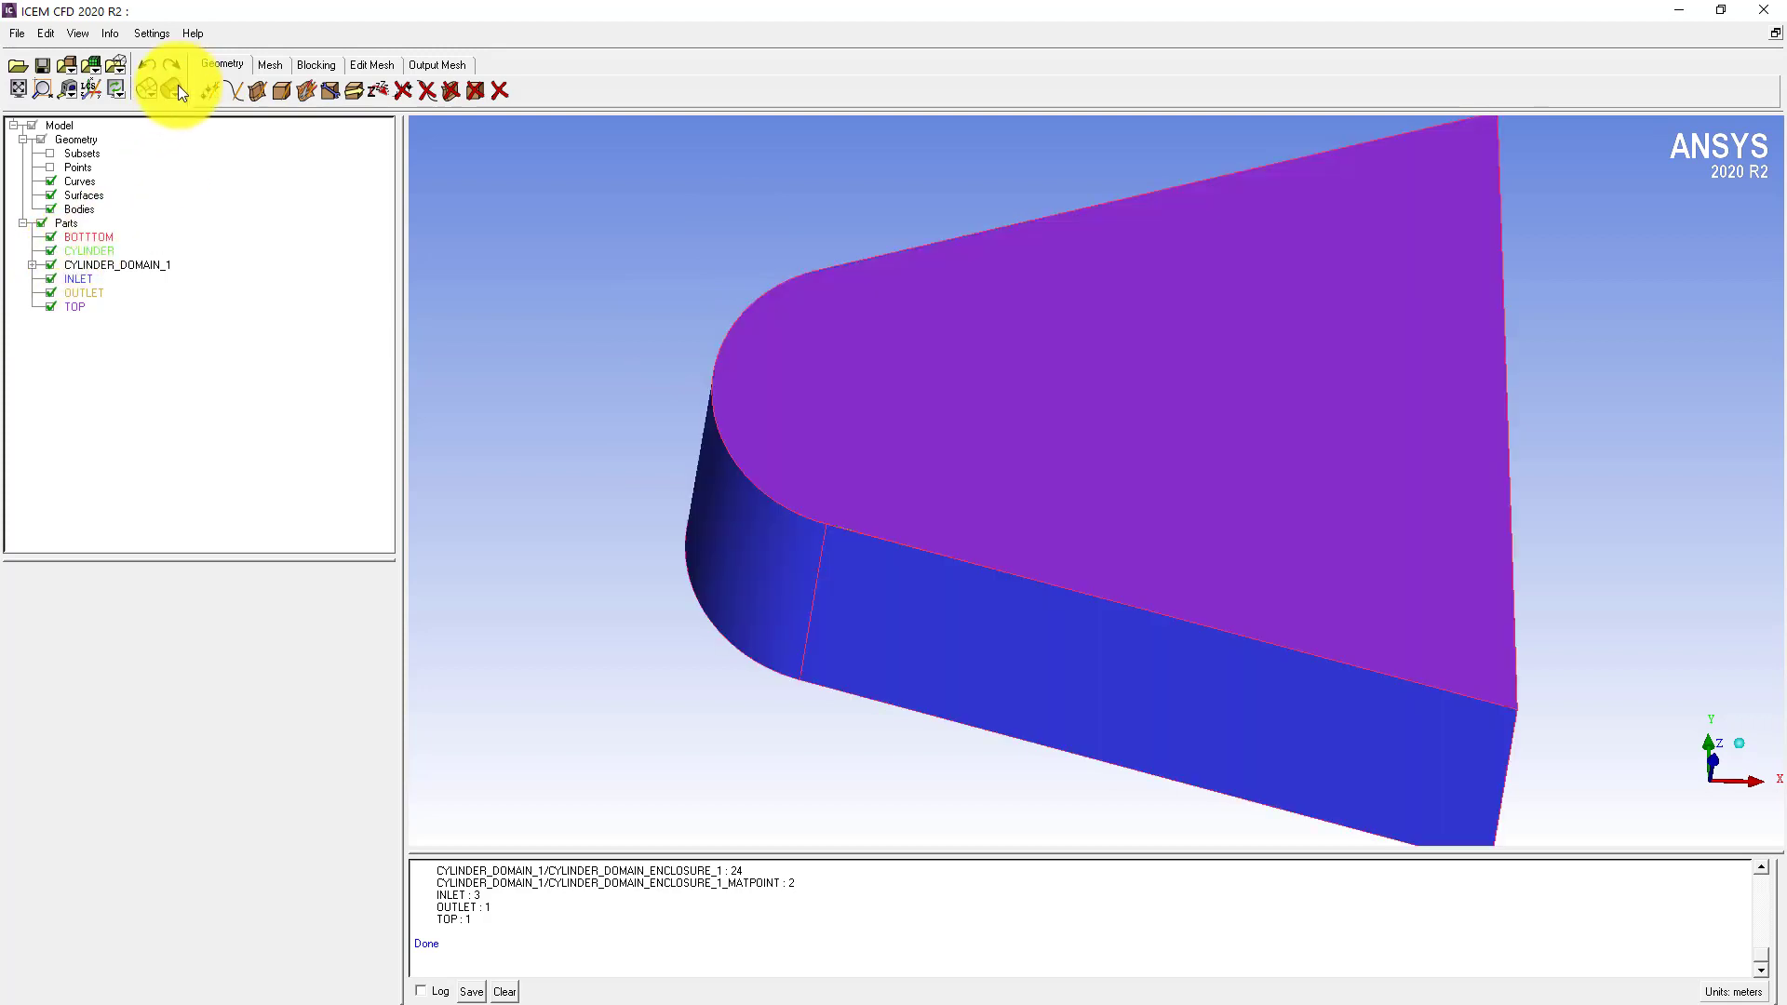
Hide the INLET, OUTLET, BOTTTOM, CYLINDER and TOP parts one by one to check which surfaces each contains.
{"action": "left_click", "coordinate": [50, 278]}
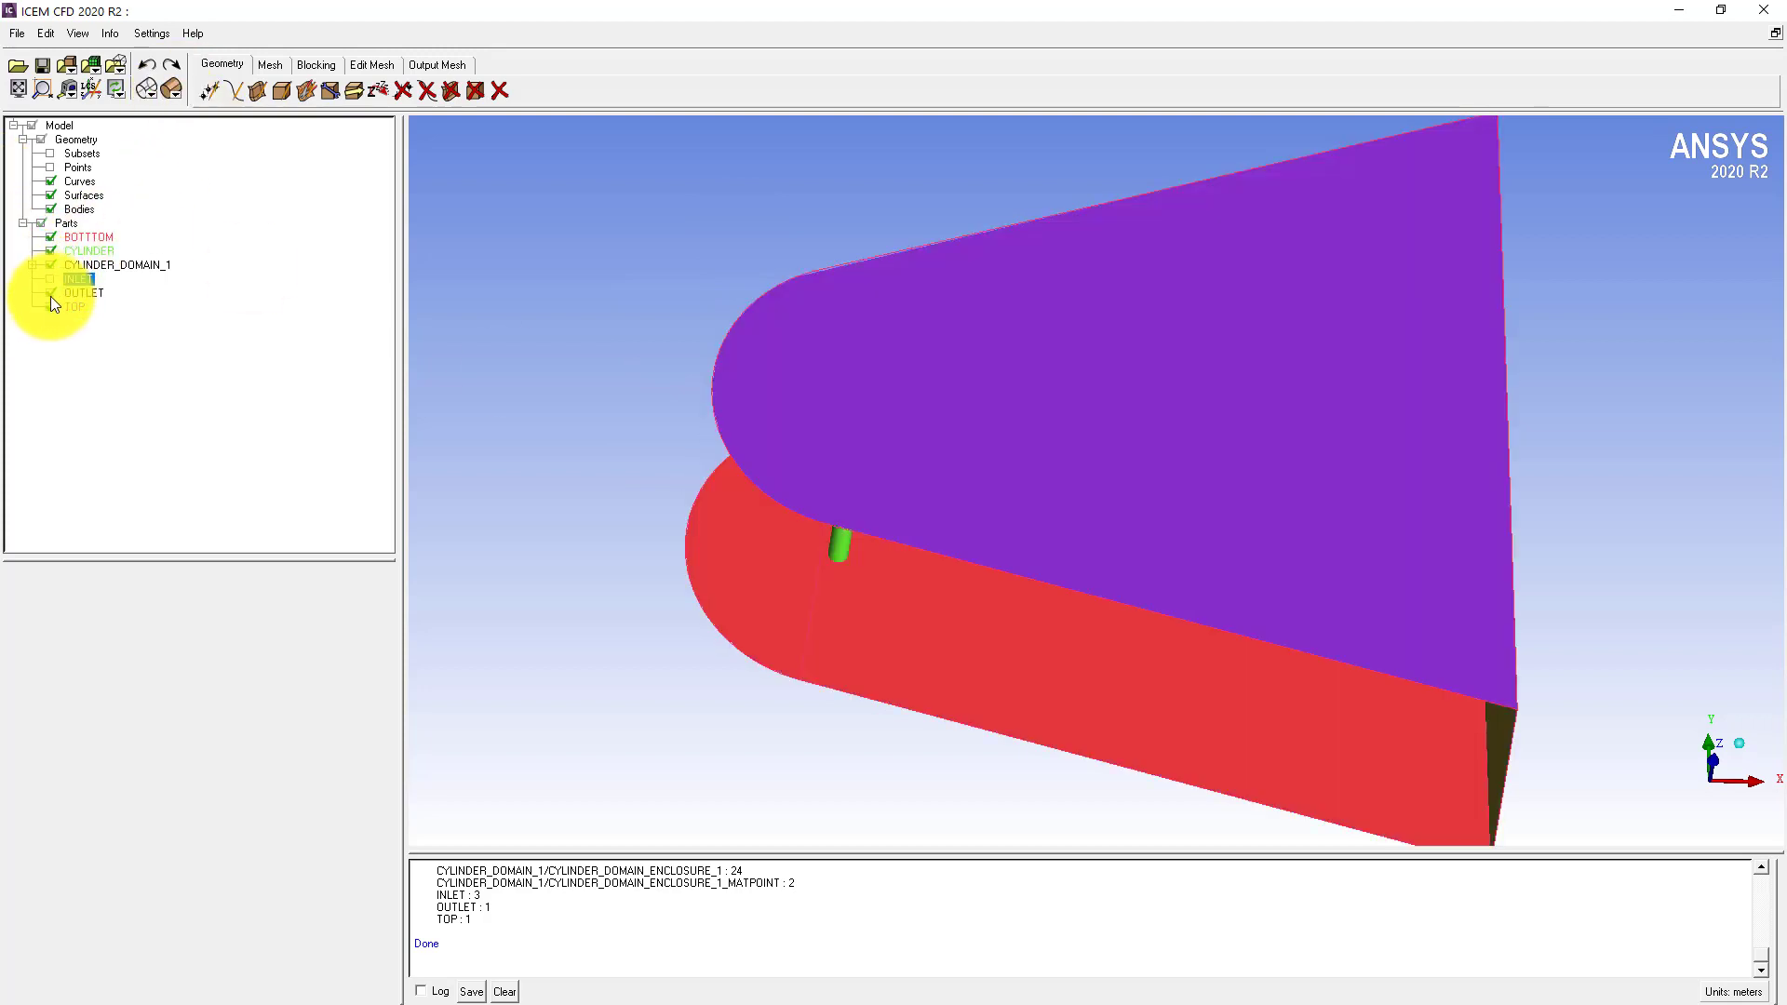
{"action": "left_click", "coordinate": [50, 292]}
{"action": "mouse_move", "coordinate": [894, 484]}
{"action": "left_mouse_down"}
{"action": "mouse_move", "coordinate": [846, 415]}
{"action": "mouse_move", "coordinate": [750, 153]}
{"action": "mouse_move", "coordinate": [670, 195]}
{"action": "left_mouse_up"}
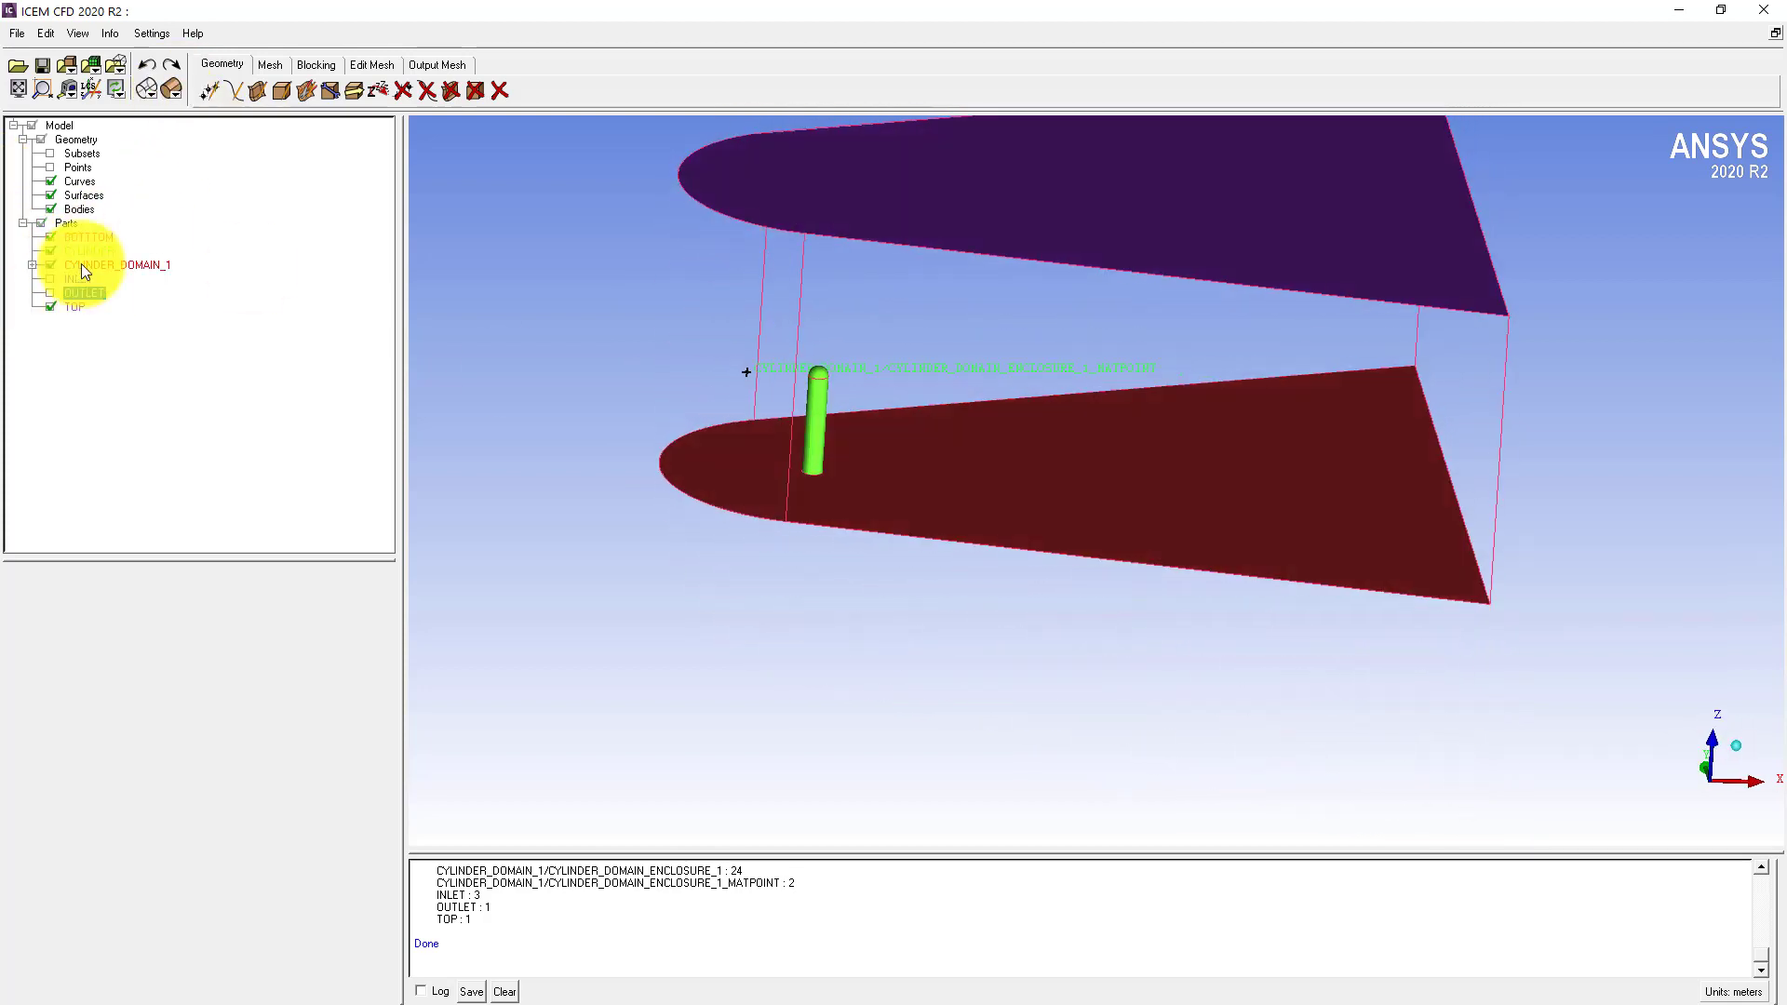
{"action": "left_click", "coordinate": [50, 238]}
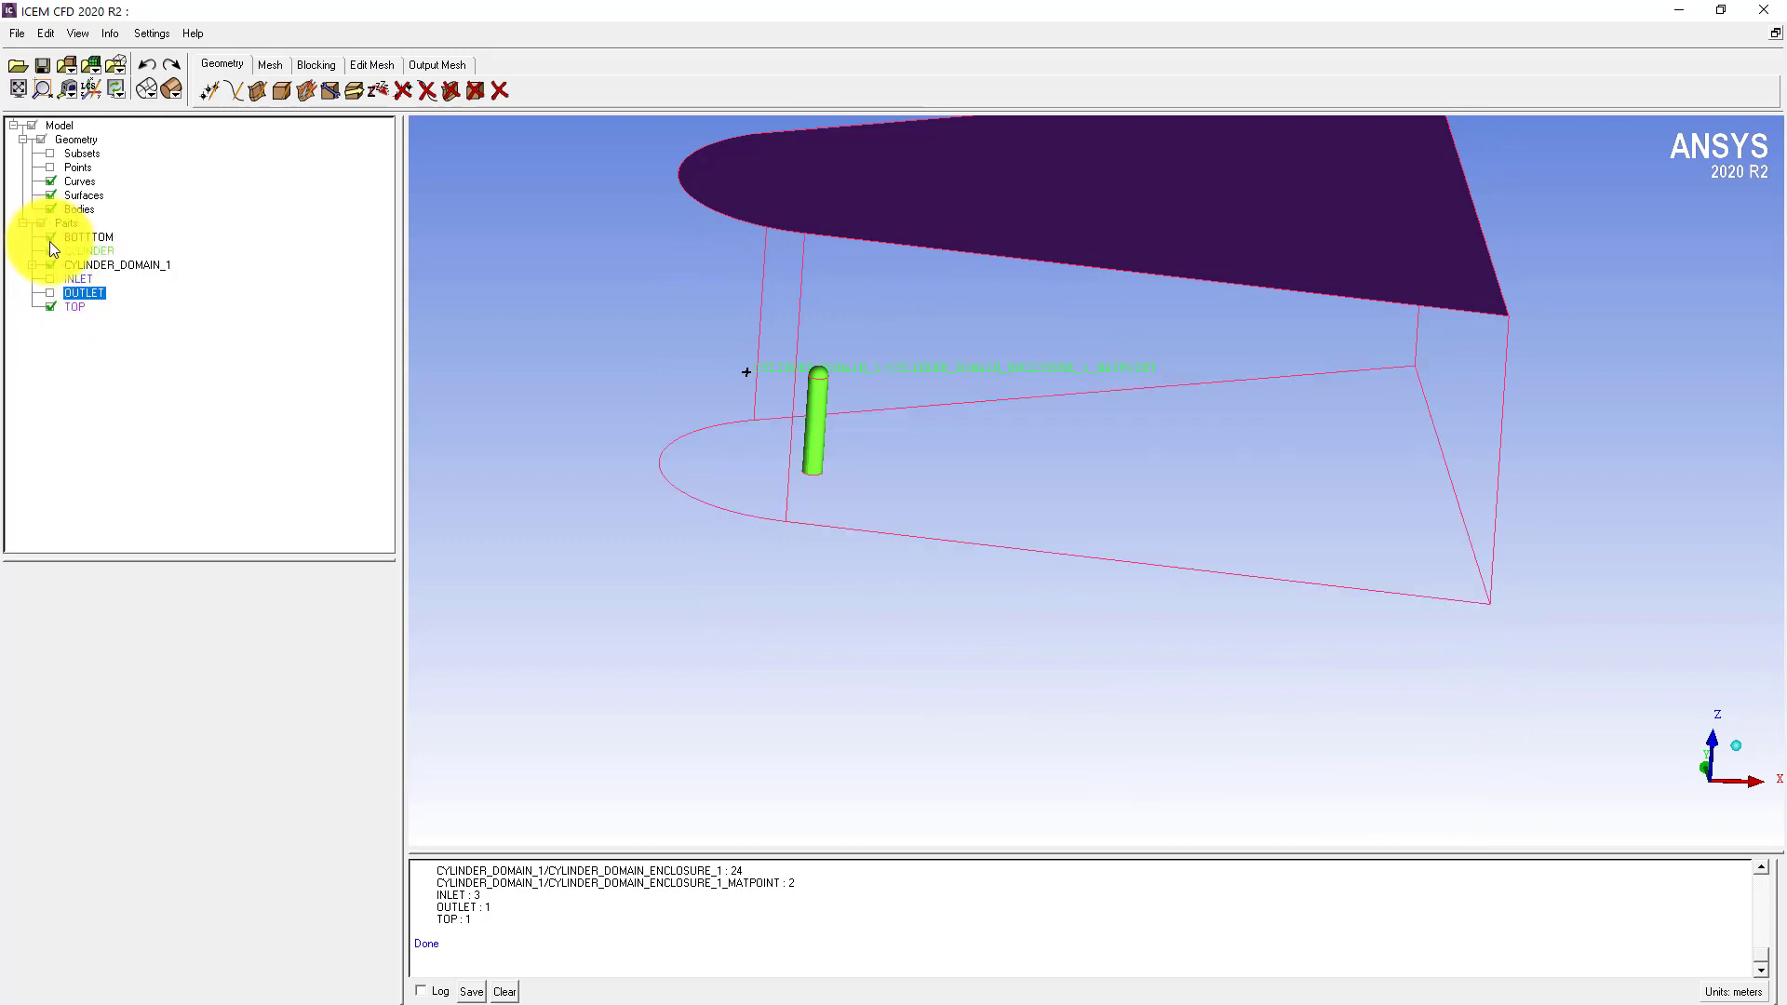
{"action": "left_click", "coordinate": [49, 249]}
{"action": "left_click", "coordinate": [50, 306]}
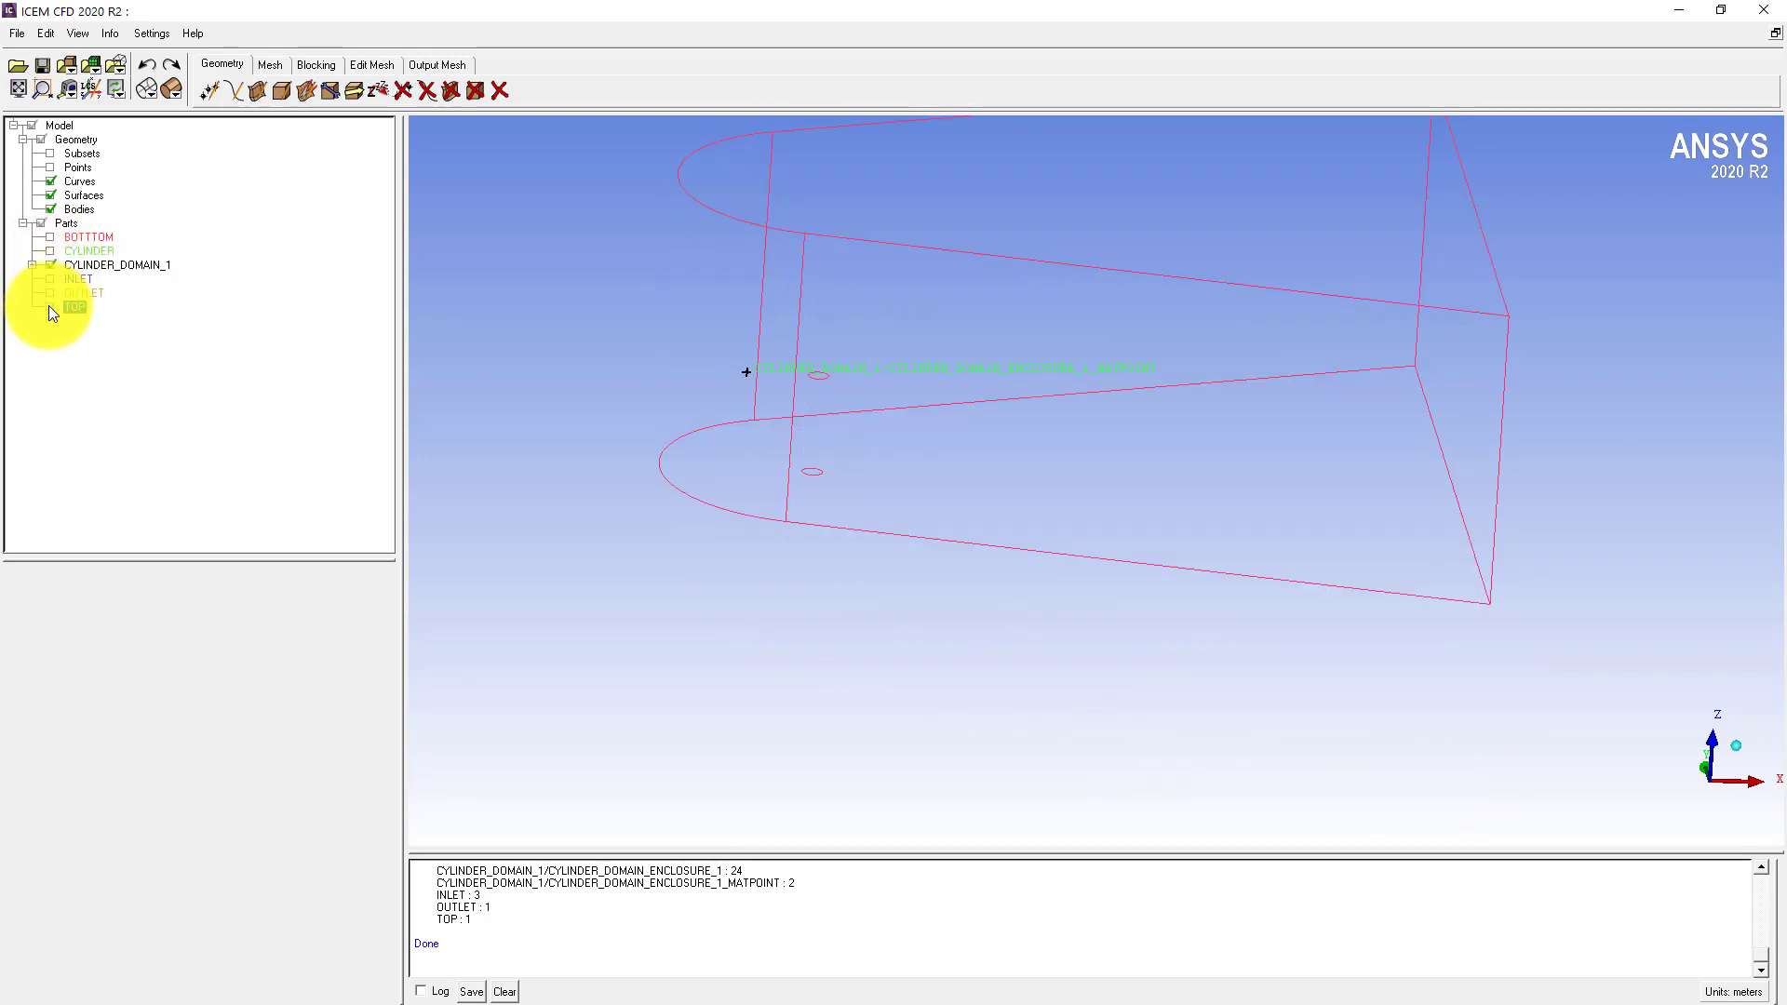
{"action": "left_click_drag", "start_coordinate": [735, 352], "coordinate": [705, 529]}
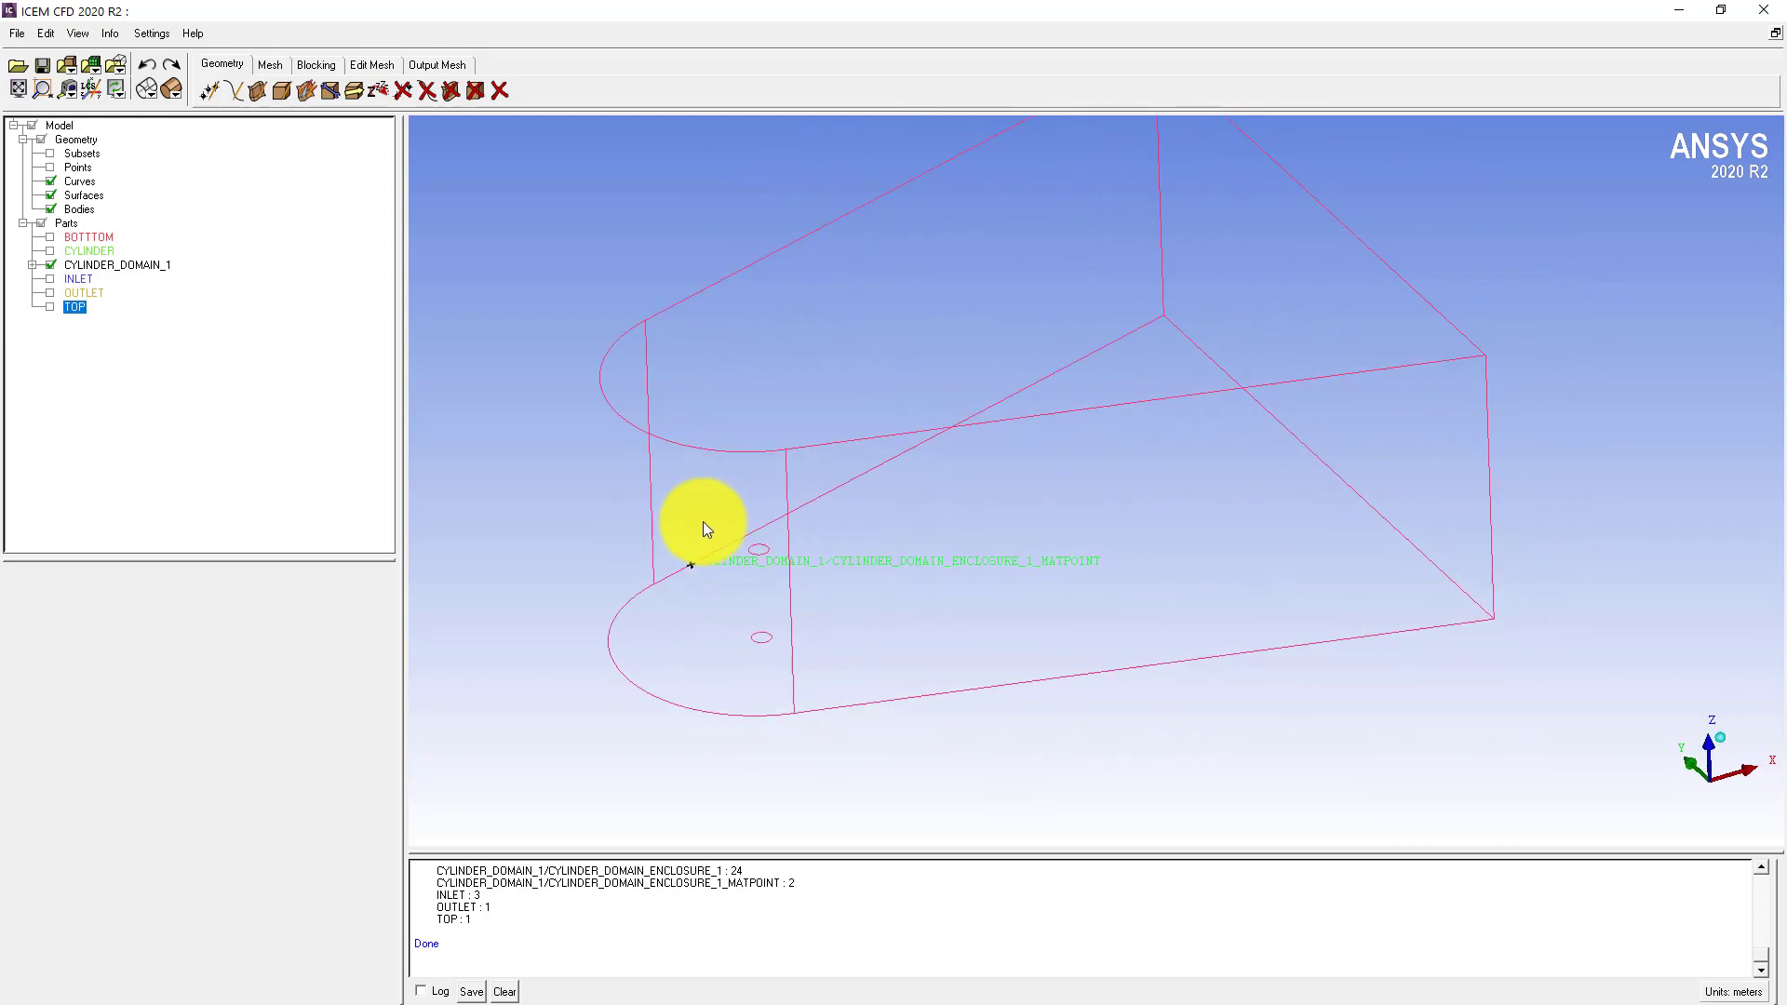